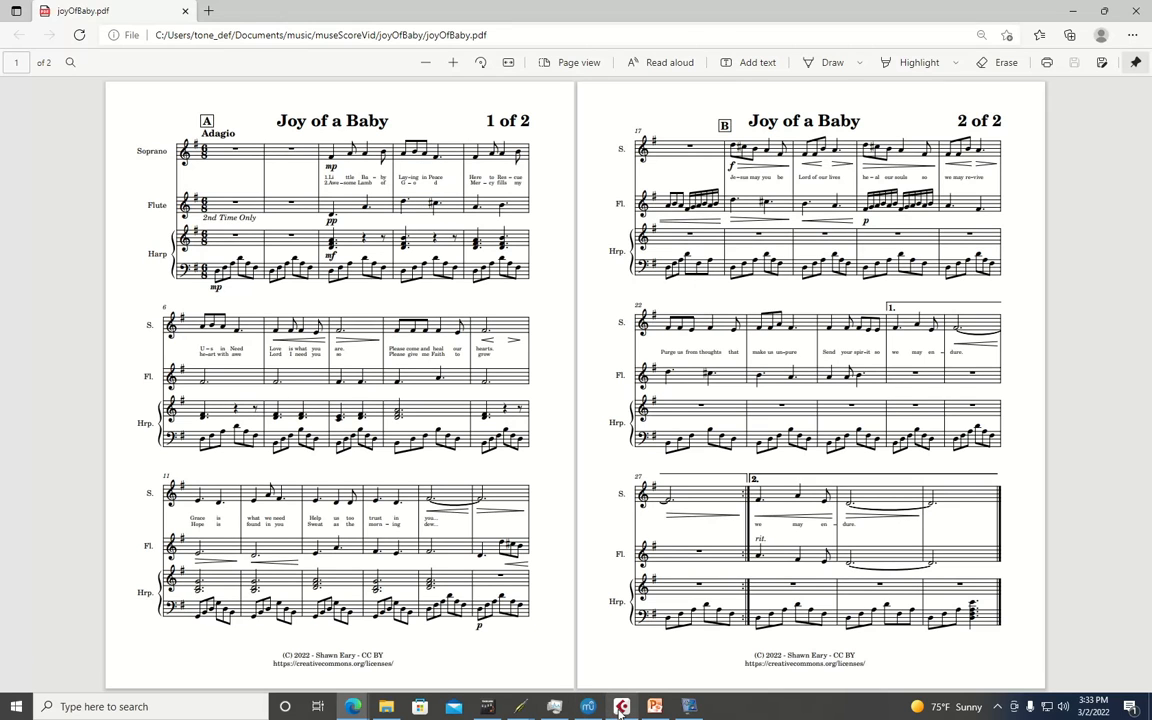
Bring up the Avid Sibelius subscription page and the Steinberg Dorico Pro 4 page to compare their prices
mouse_move(624, 708)
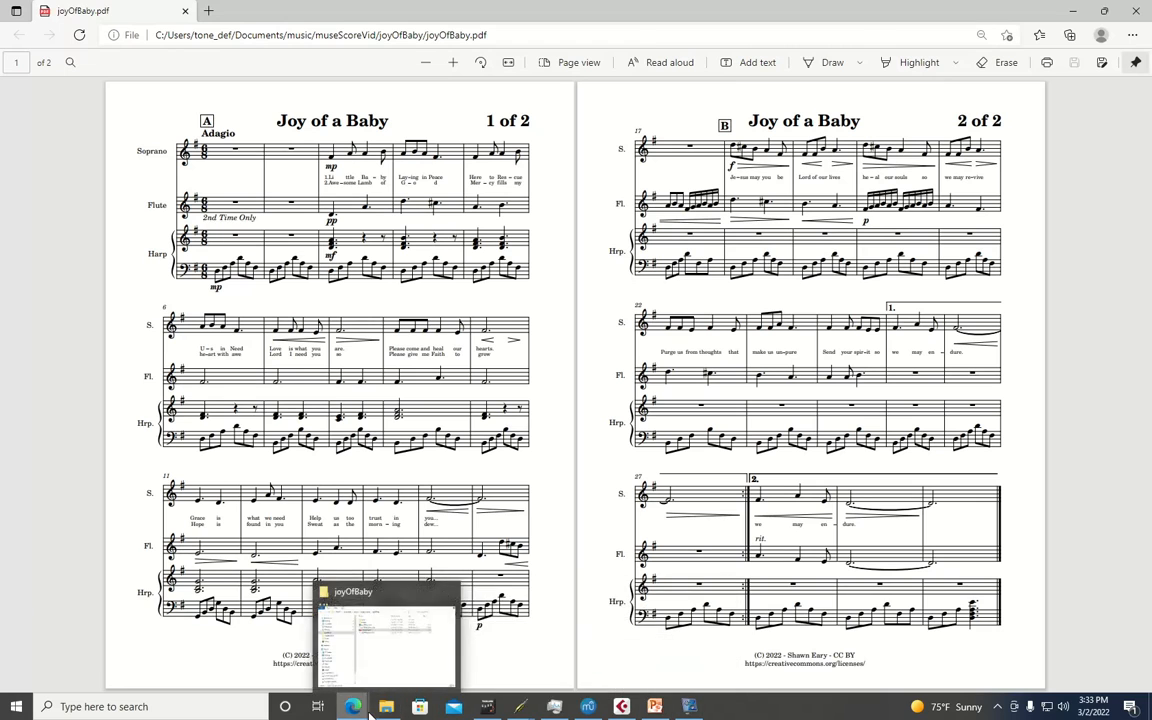
mouse_move(364, 712)
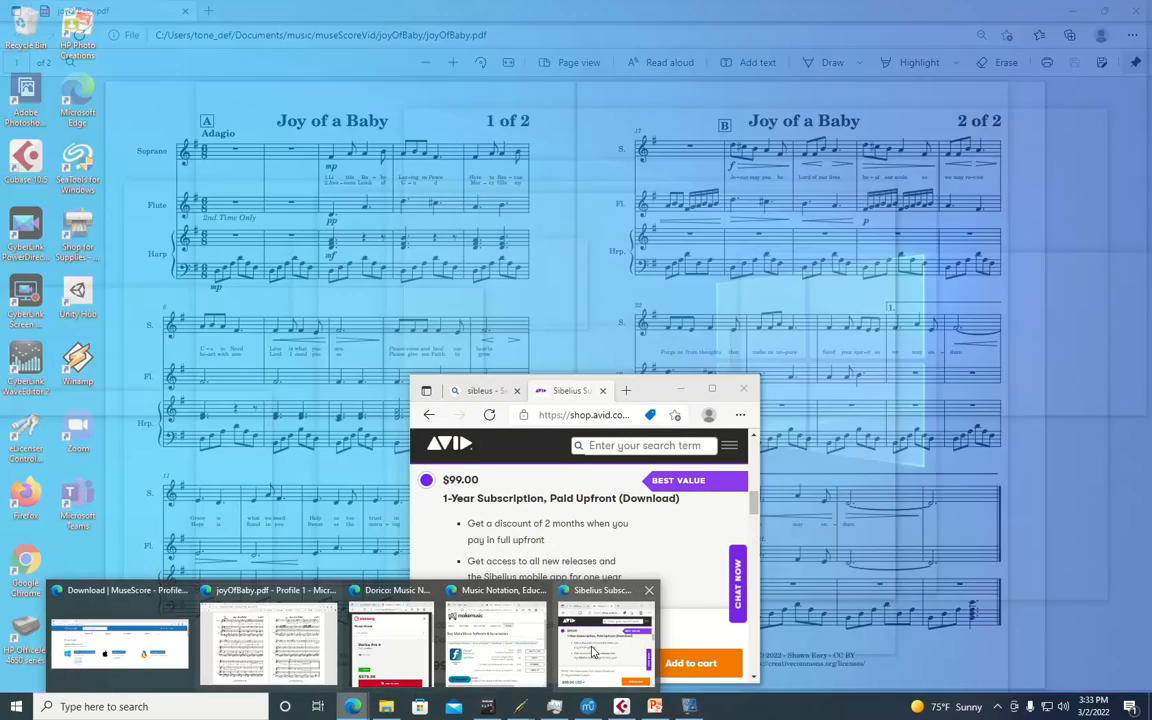
click(555, 604)
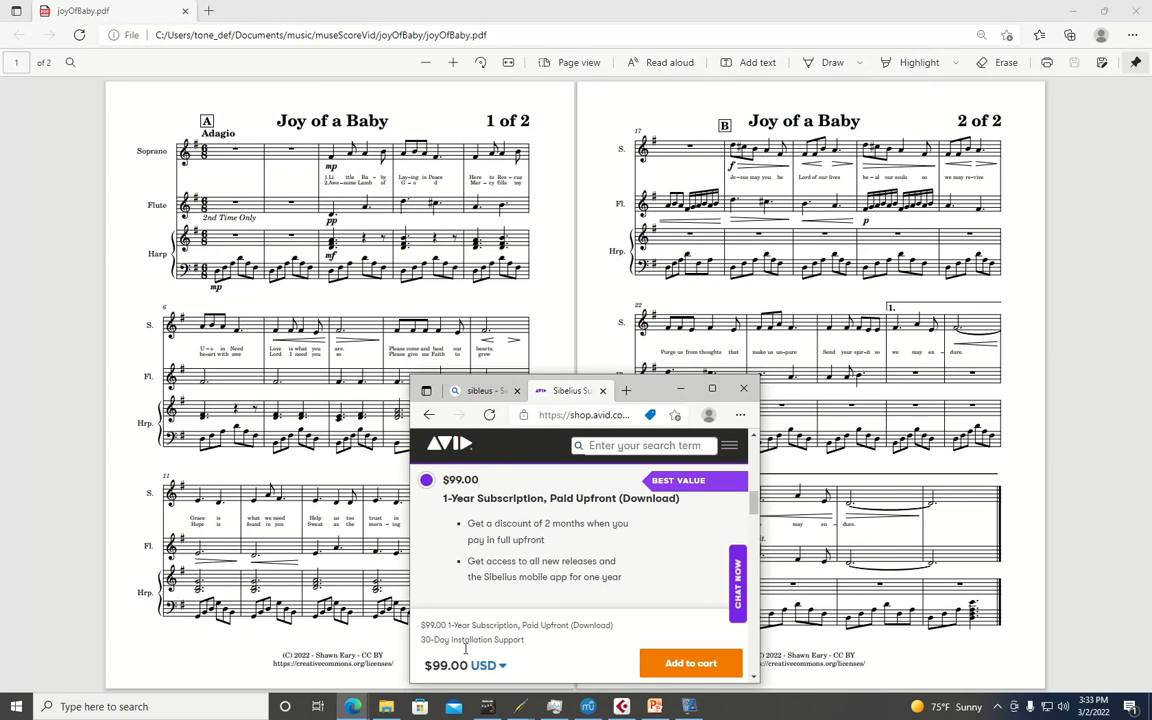
click(360, 708)
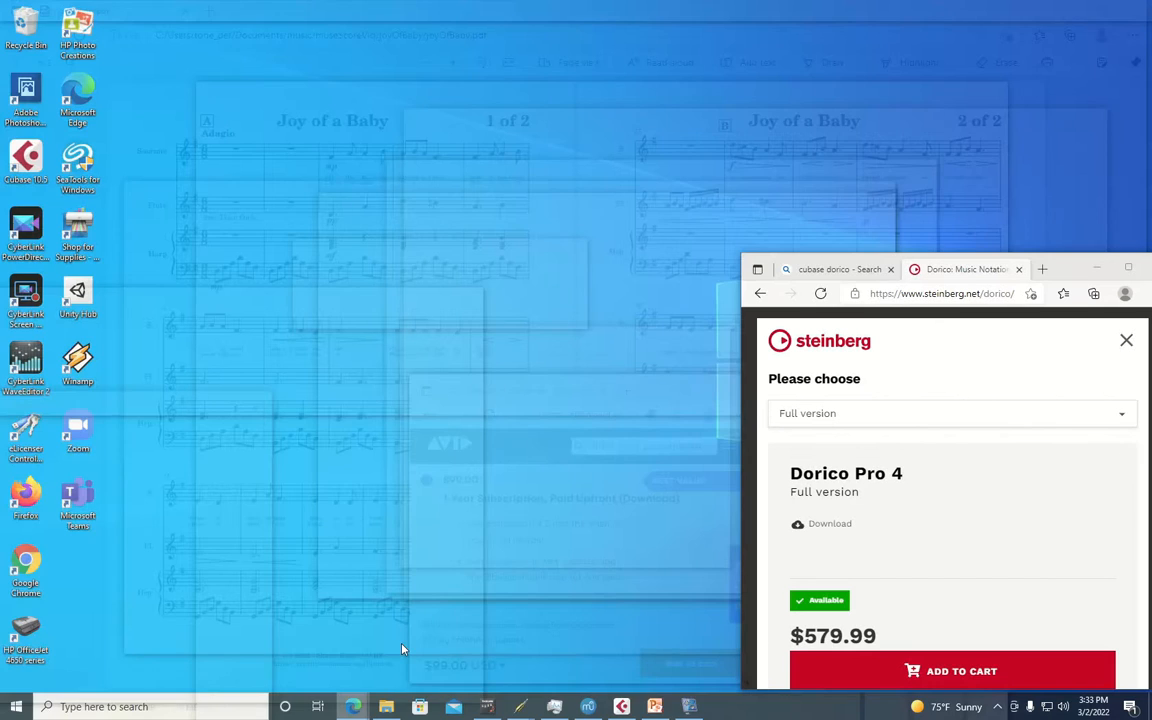
click(402, 650)
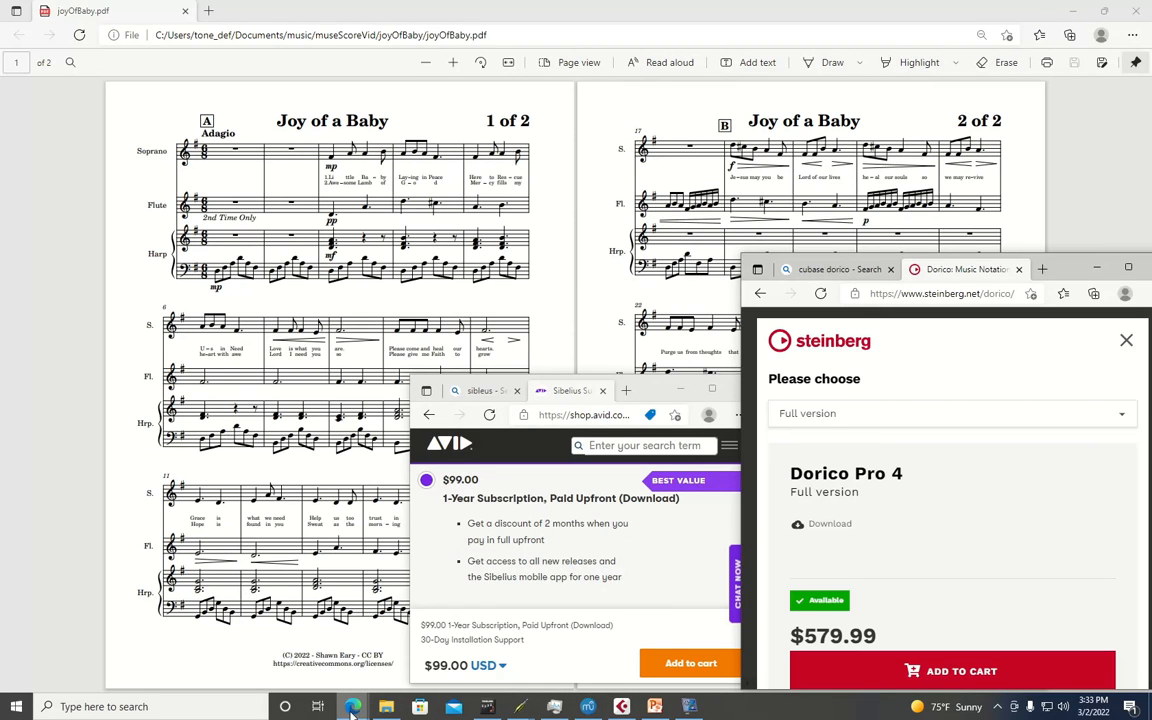
Bring up the MakeMusic store page and examine the Finale Version 27 retail, academic, student and upgrade prices
mouse_move(352, 708)
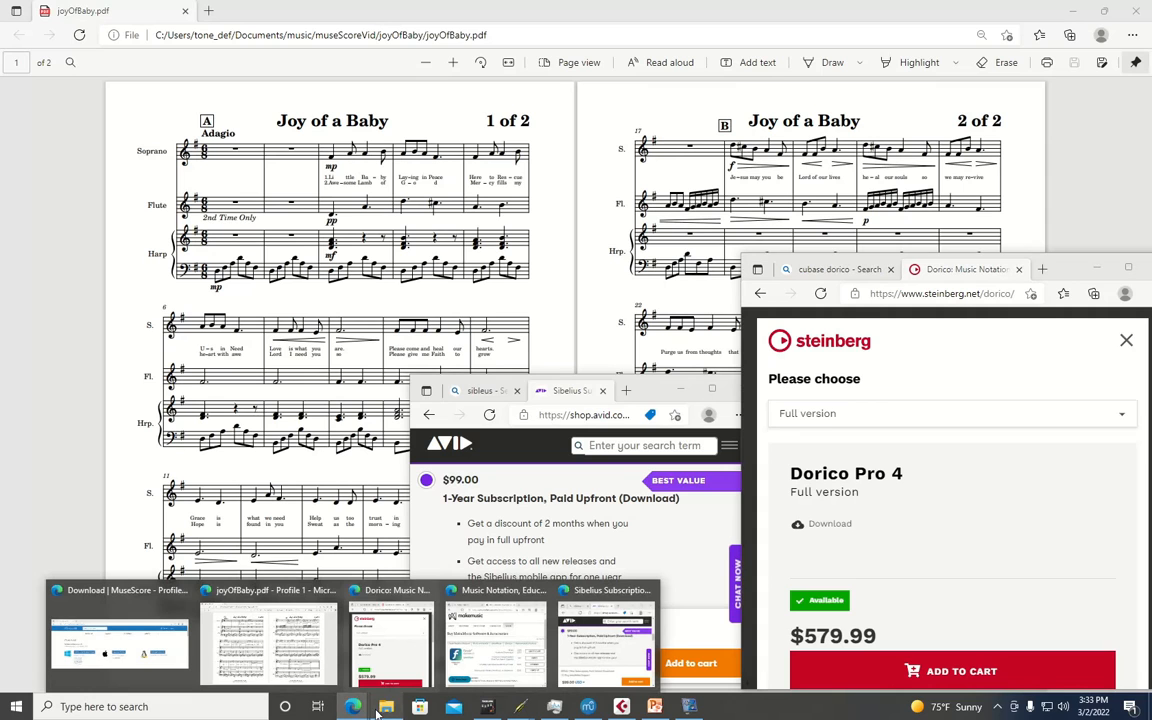
click(460, 592)
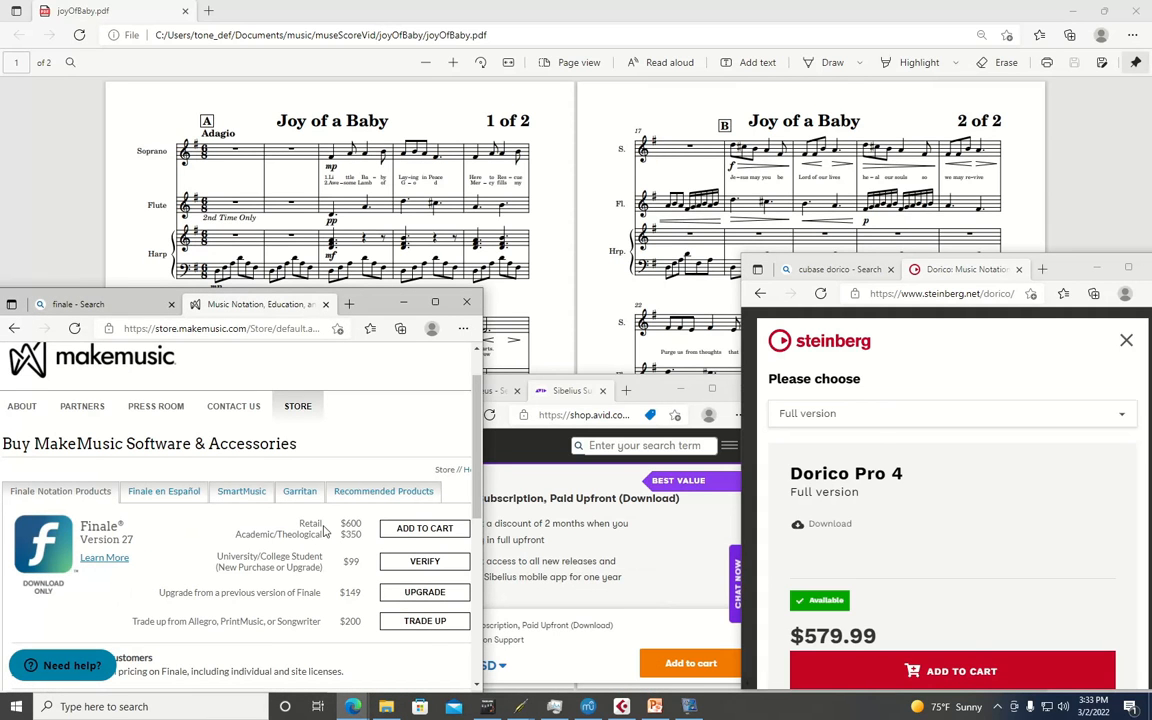
drag(342, 523, 372, 536)
double_click(320, 536)
double_click(341, 537)
drag(343, 537, 364, 566)
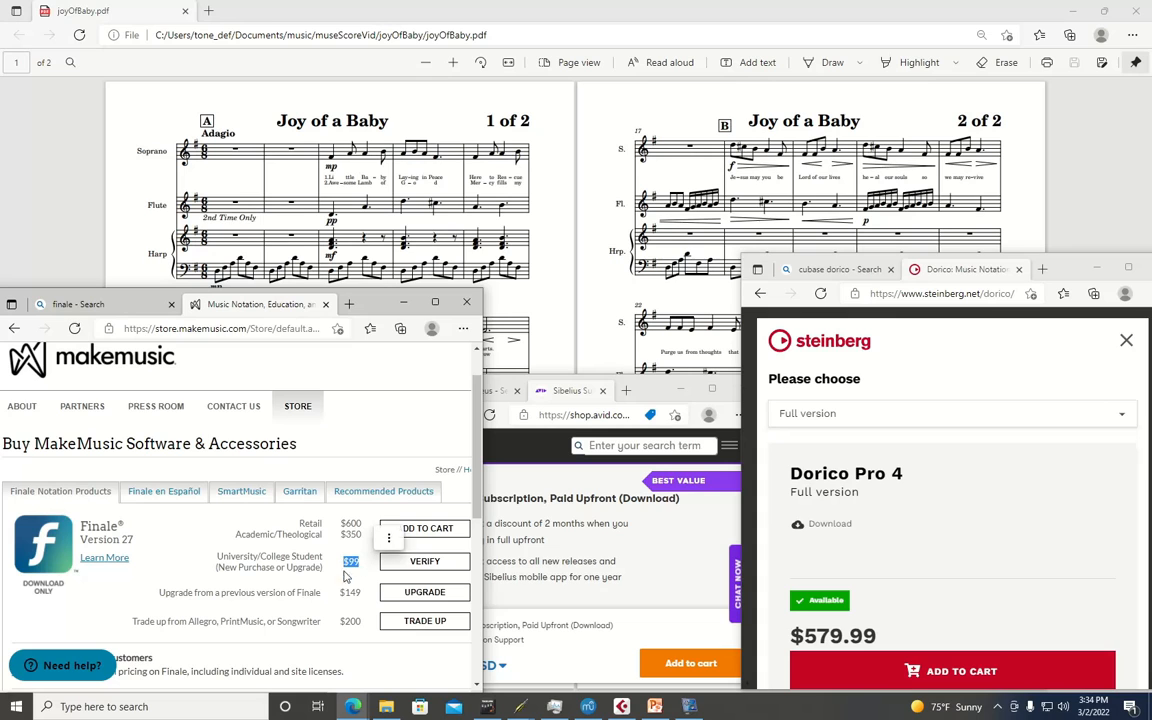
click(262, 561)
drag(219, 555, 363, 568)
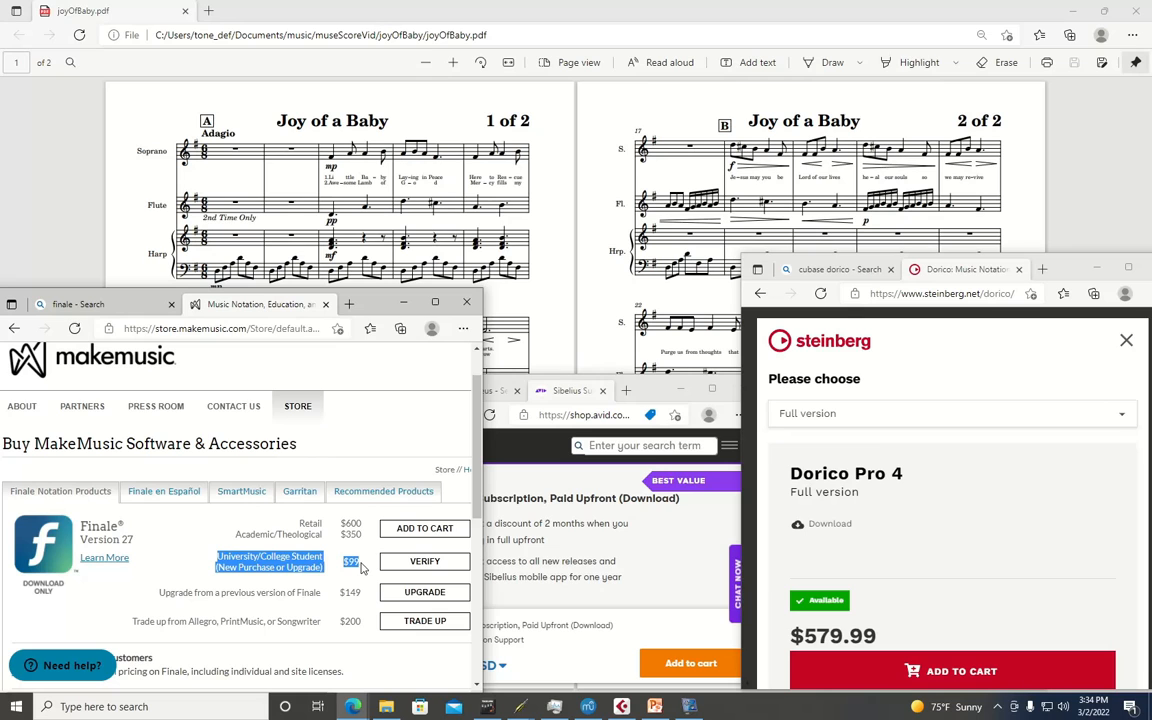
click(293, 594)
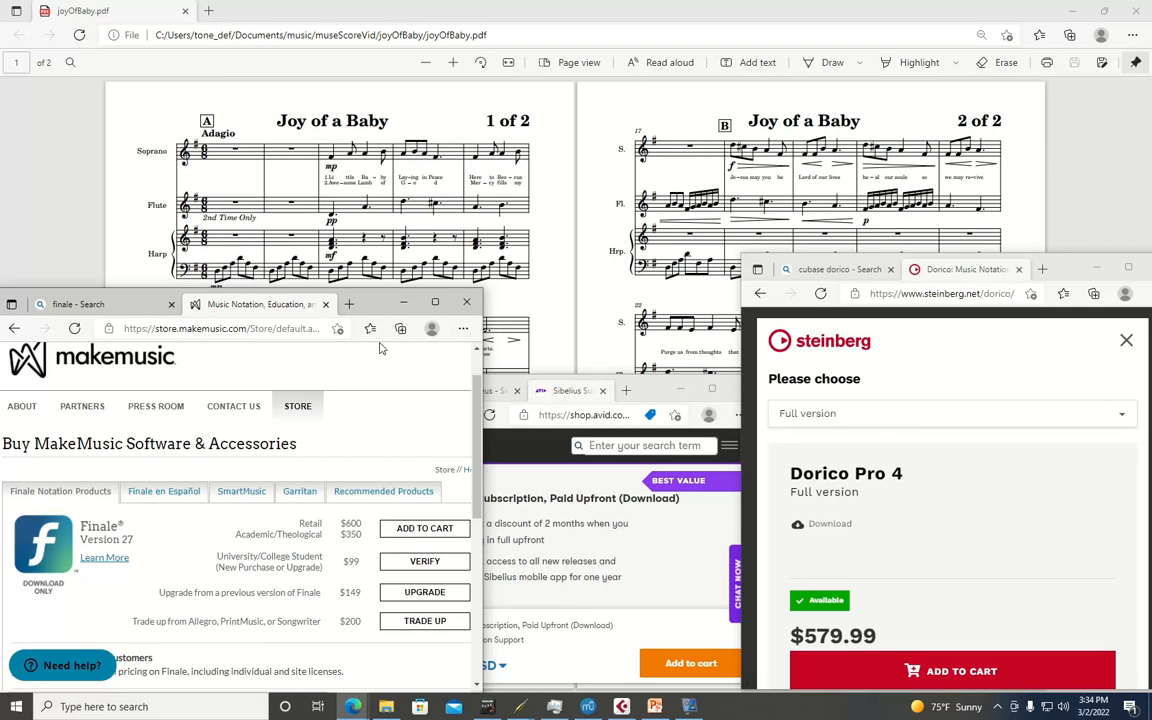
Minimize the Finale, Sibelius and Dorico store windows
drag(381, 313, 440, 402)
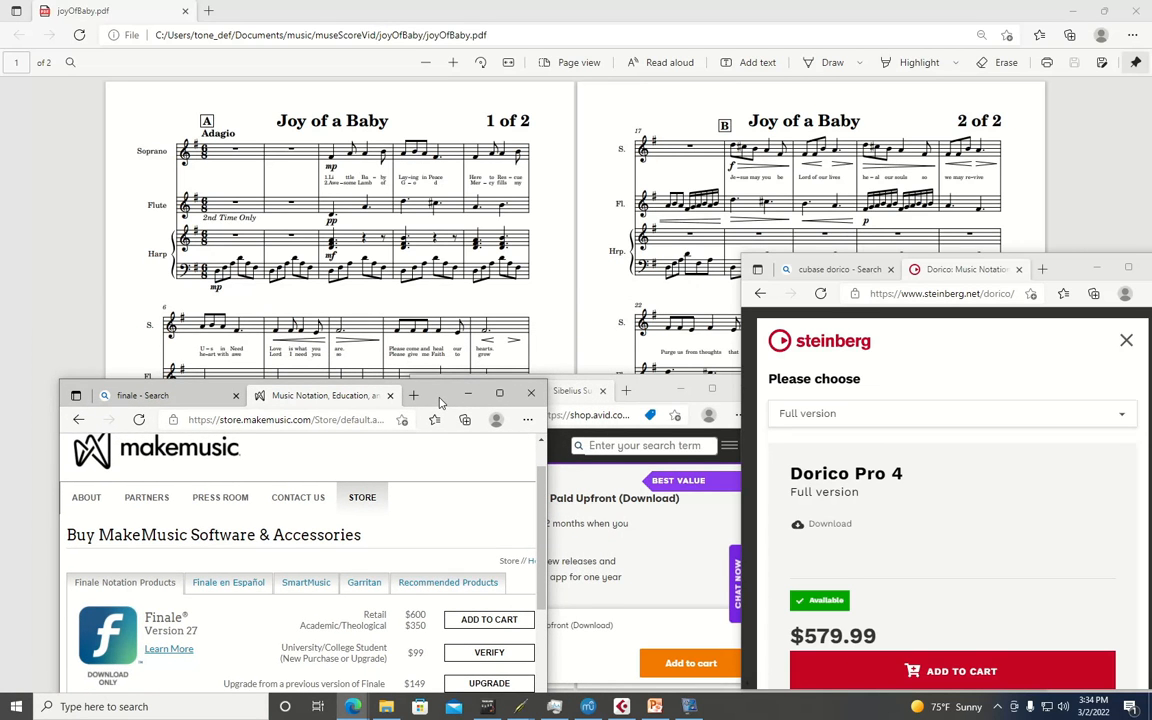
drag(440, 402, 397, 394)
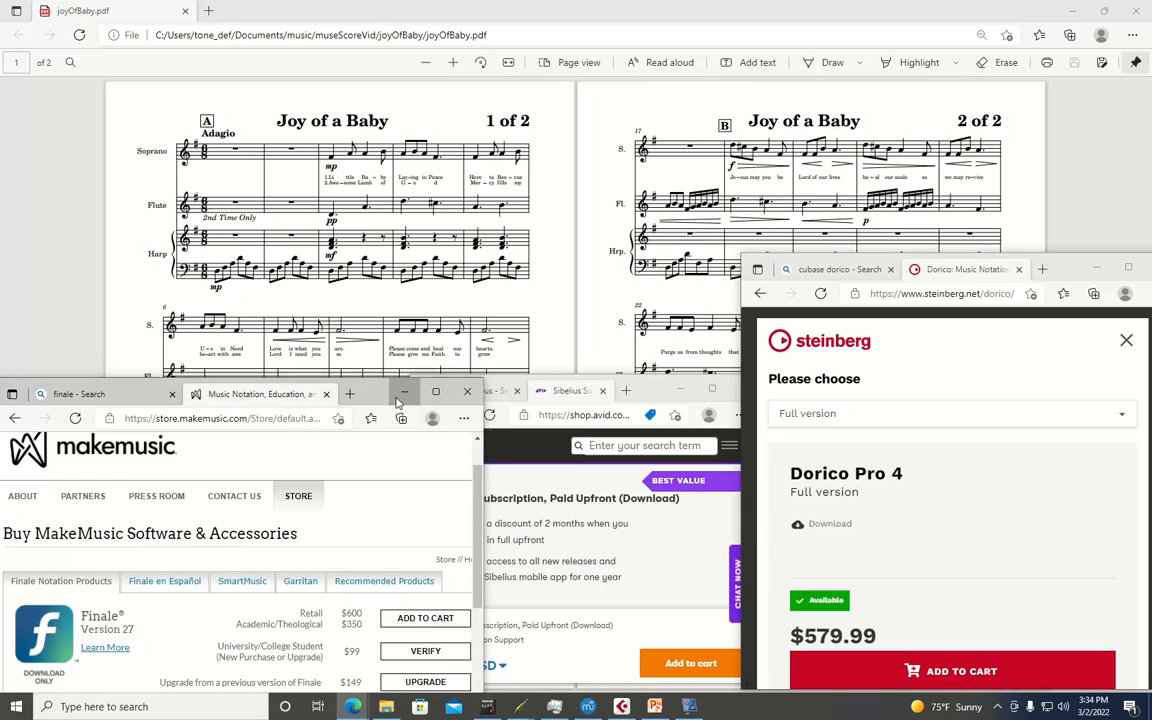
click(401, 395)
click(682, 394)
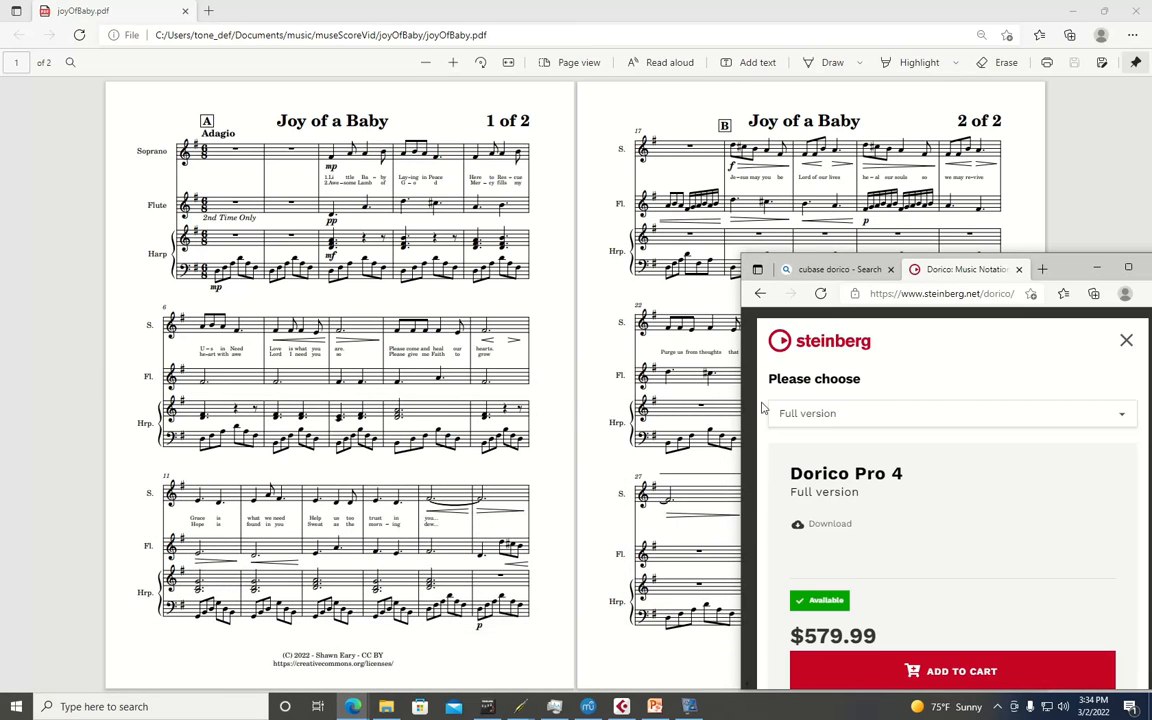
click(1097, 268)
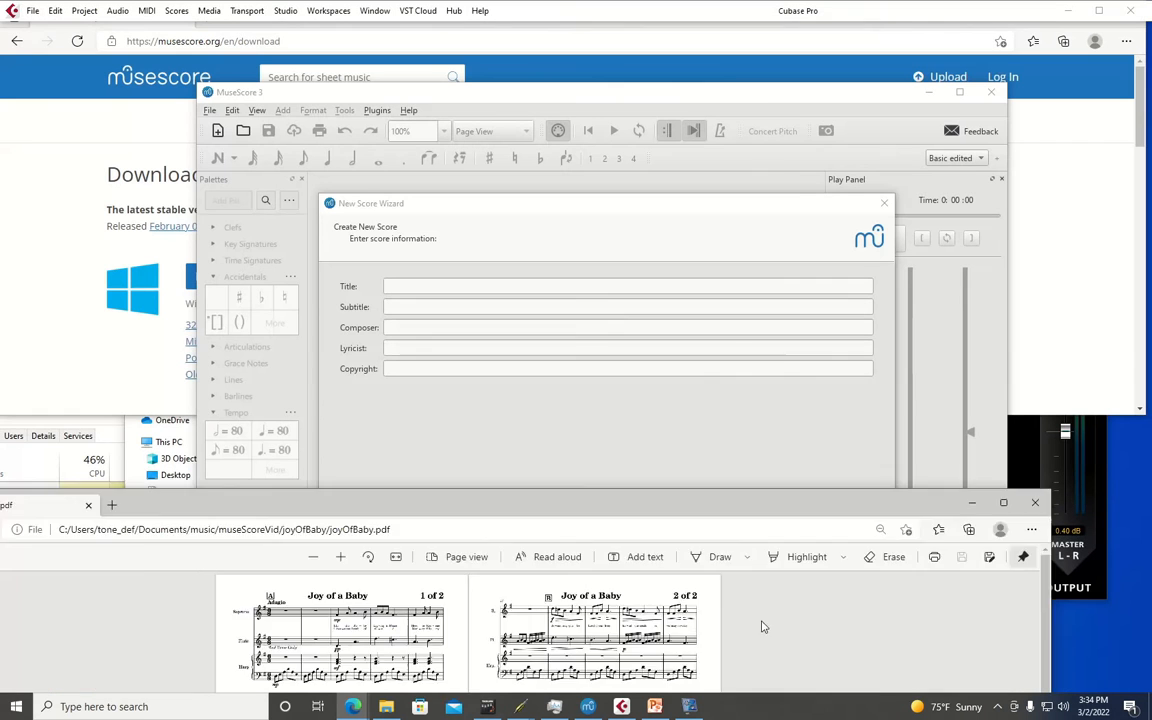
Move the score PDF window down out of the way and bring the MuseScore download page forward to view its web address
drag(762, 627, 761, 637)
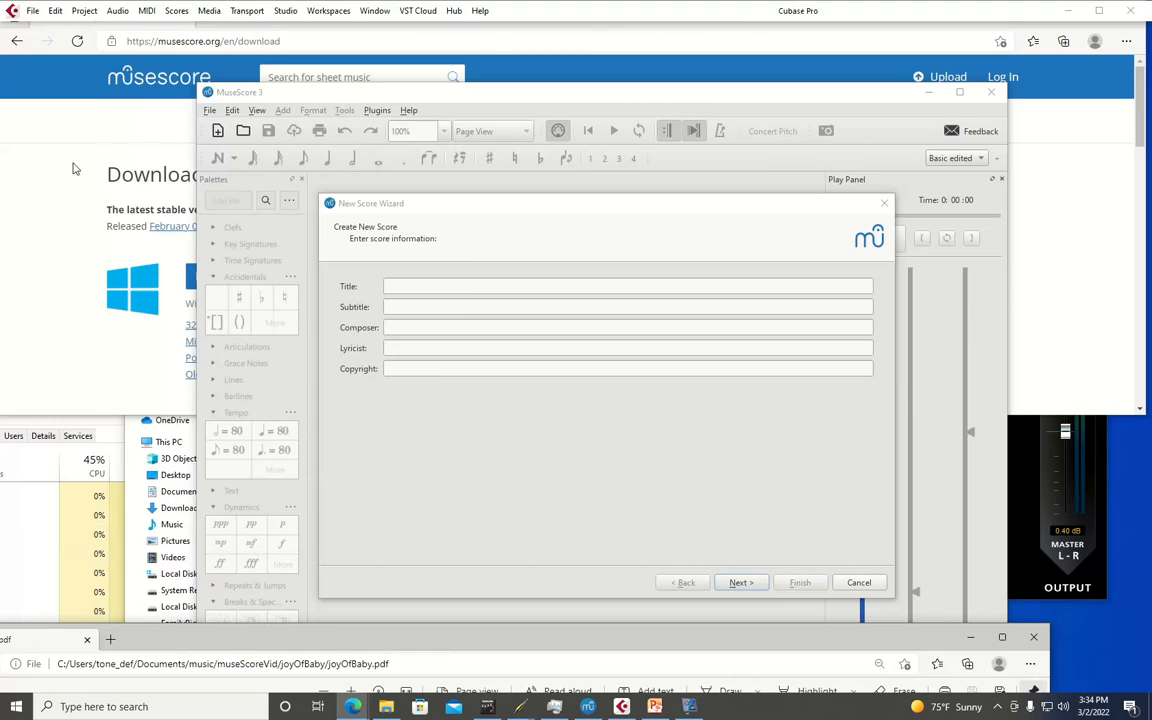
click(60, 155)
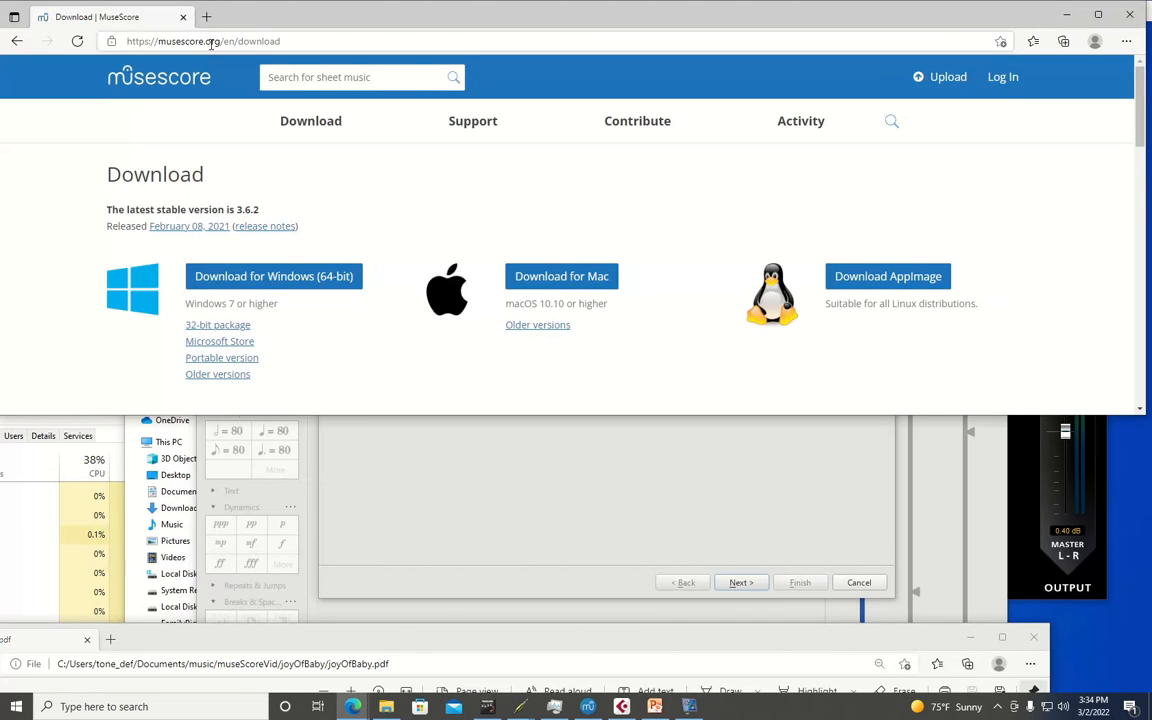
click(280, 38)
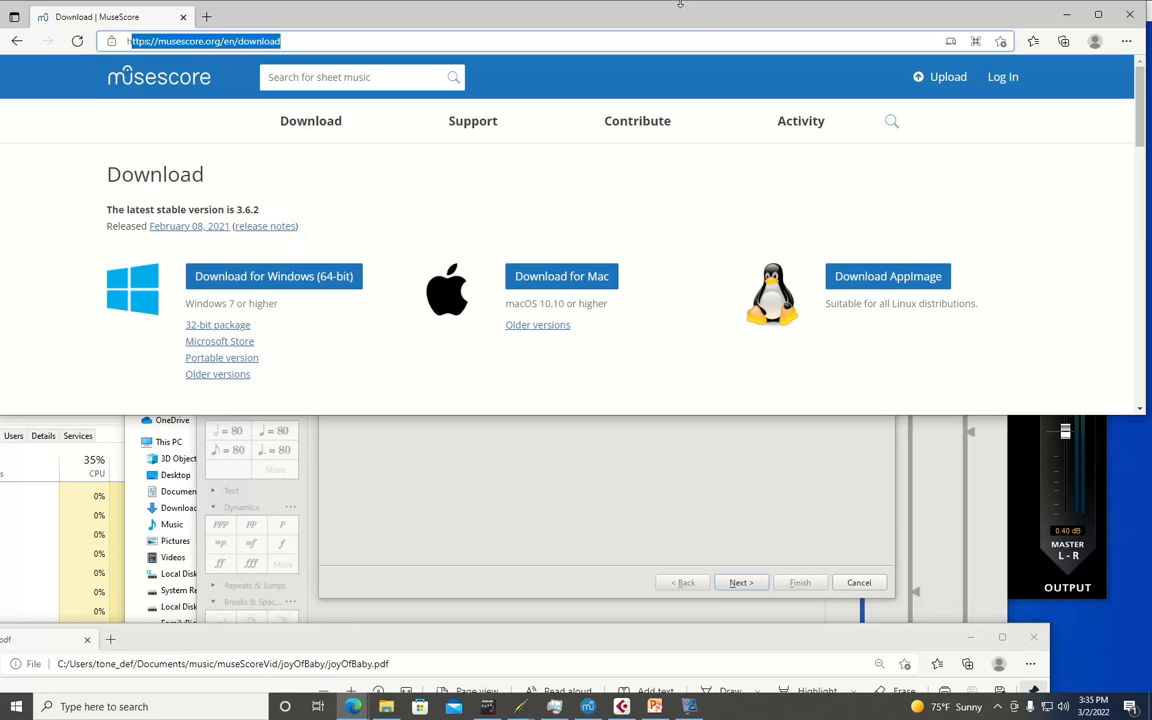
drag(679, 16, 548, 165)
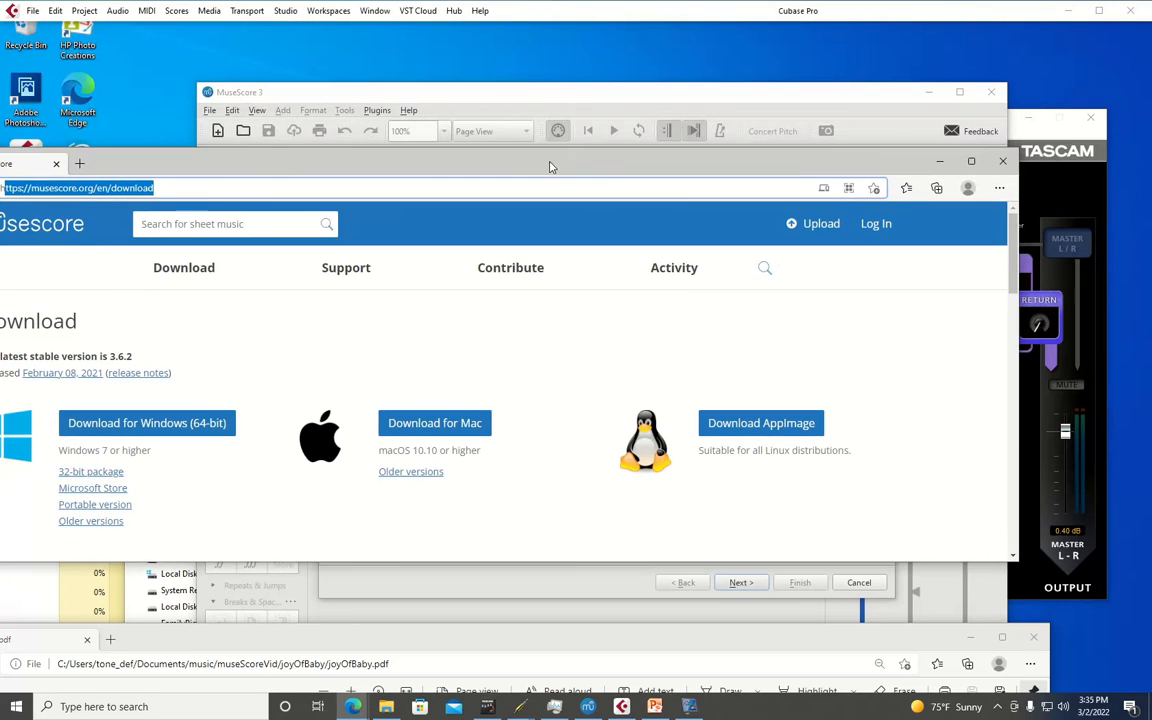
Minimize the download page and continue the New Score Wizard to template selection with all score information left blank
click(937, 165)
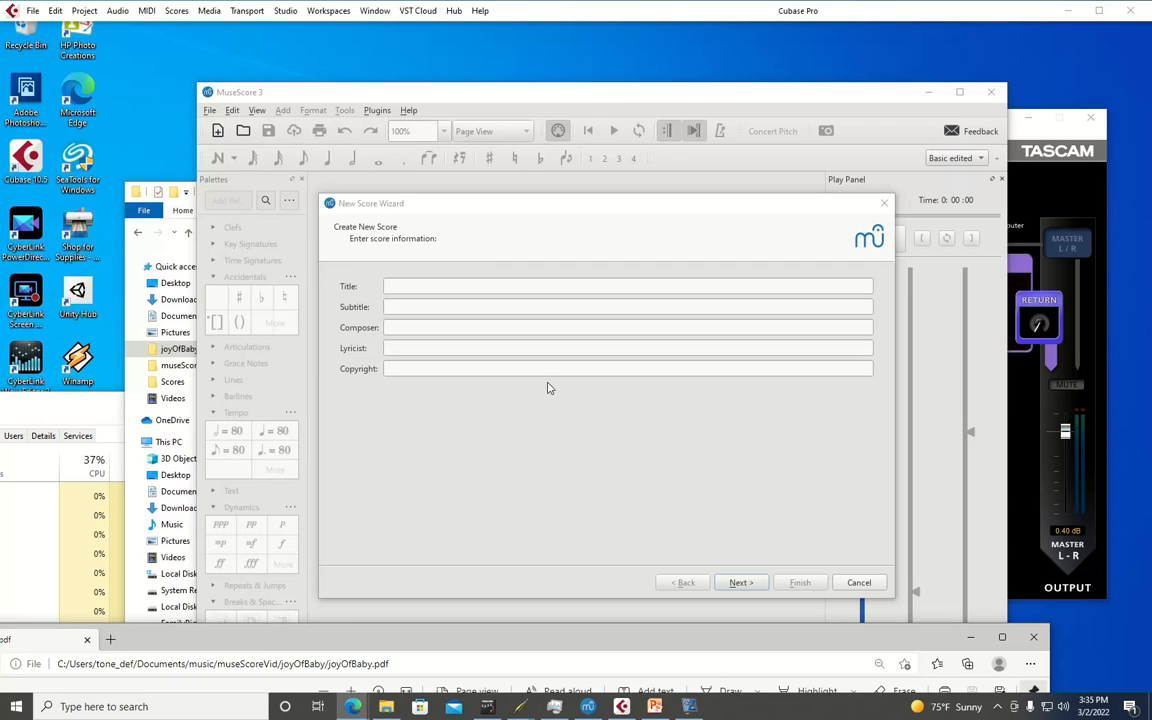
click(740, 582)
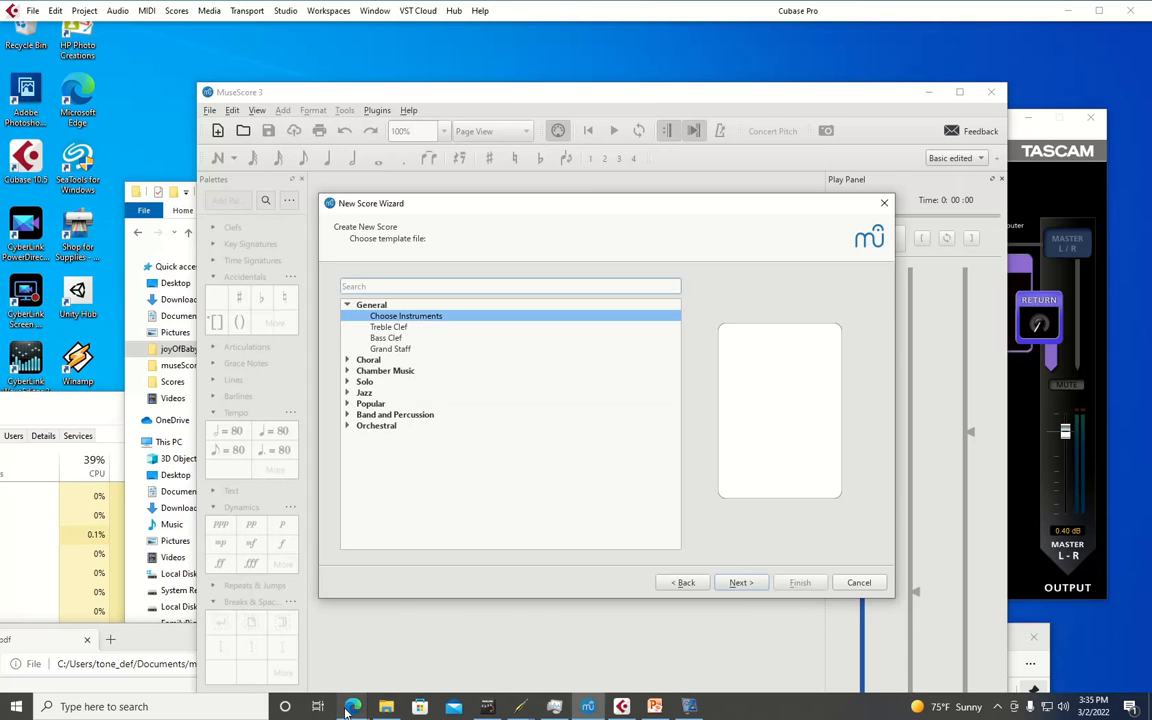
Close the browser windows holding the Finale and Sibelius store pages and their searches
mouse_move(353, 706)
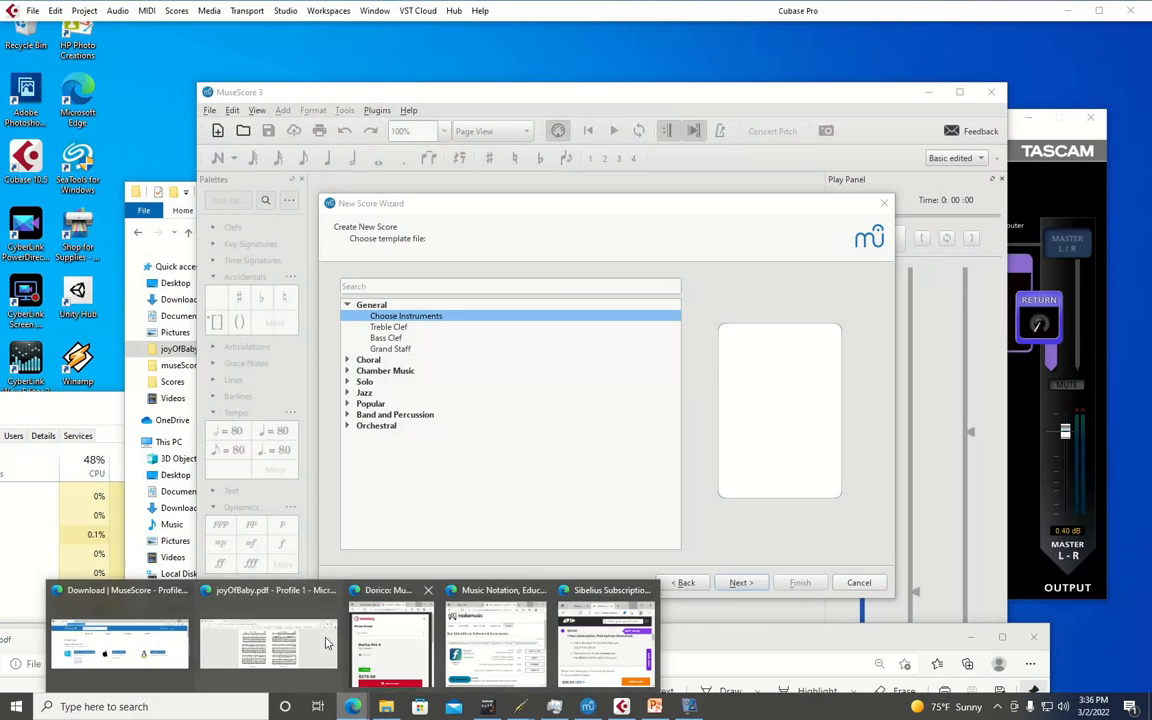
click(496, 640)
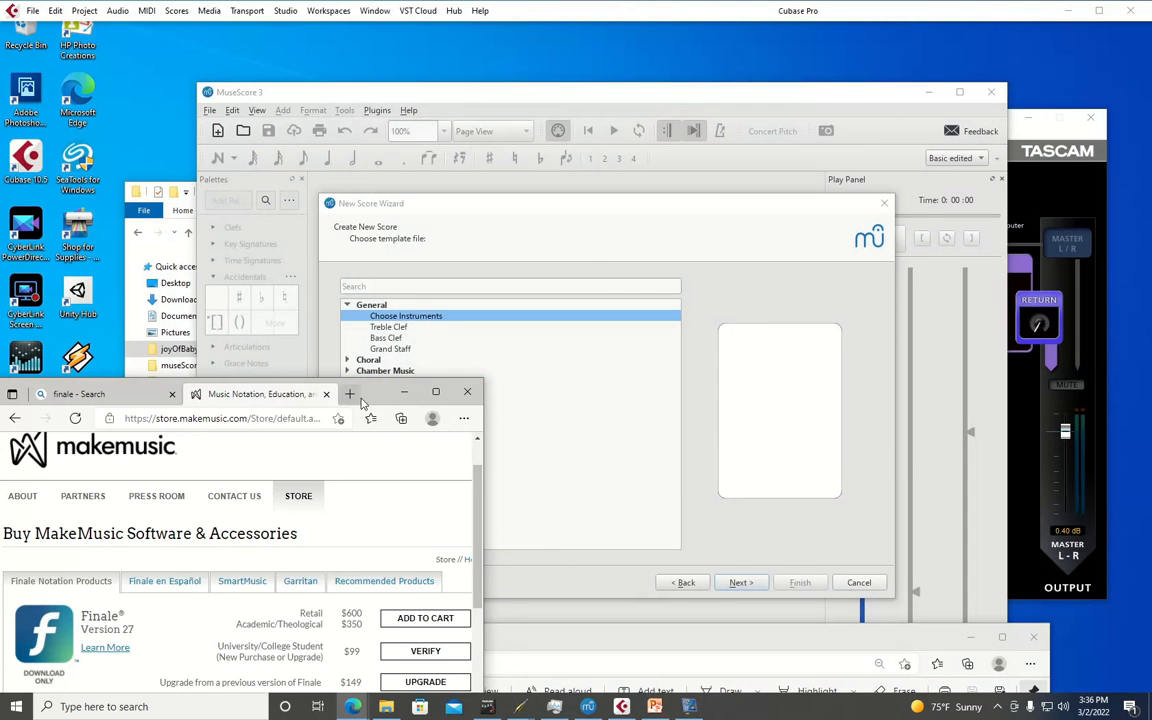
drag(367, 395, 411, 396)
click(370, 395)
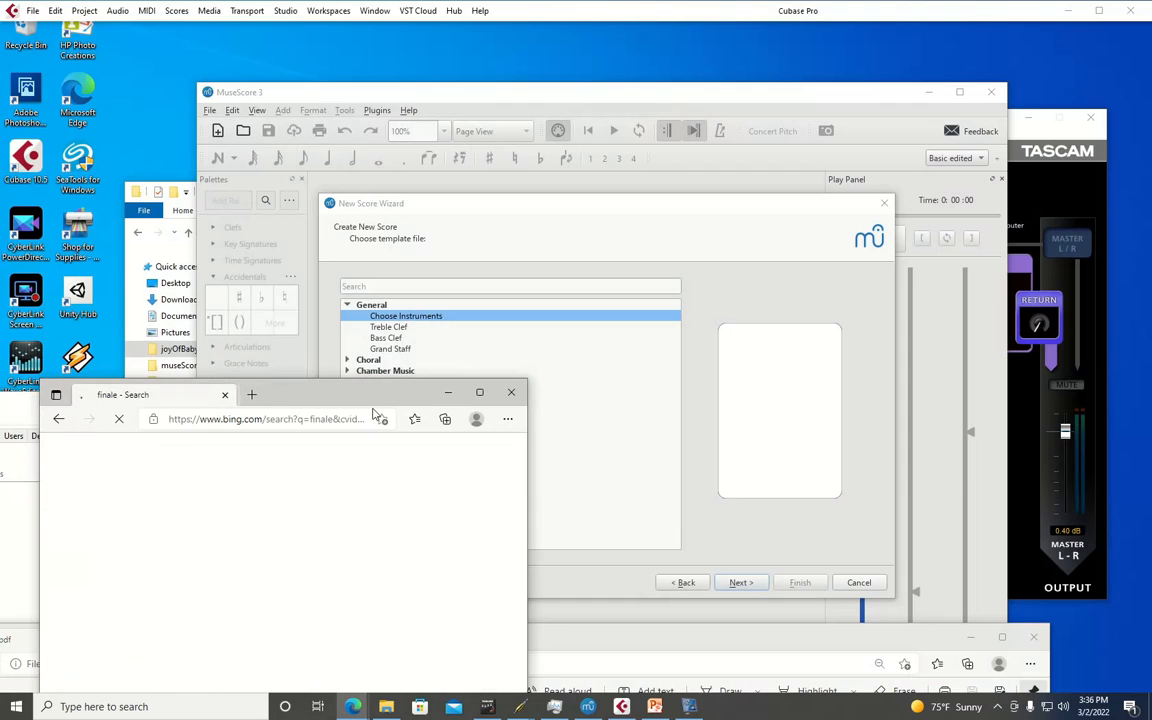
click(224, 396)
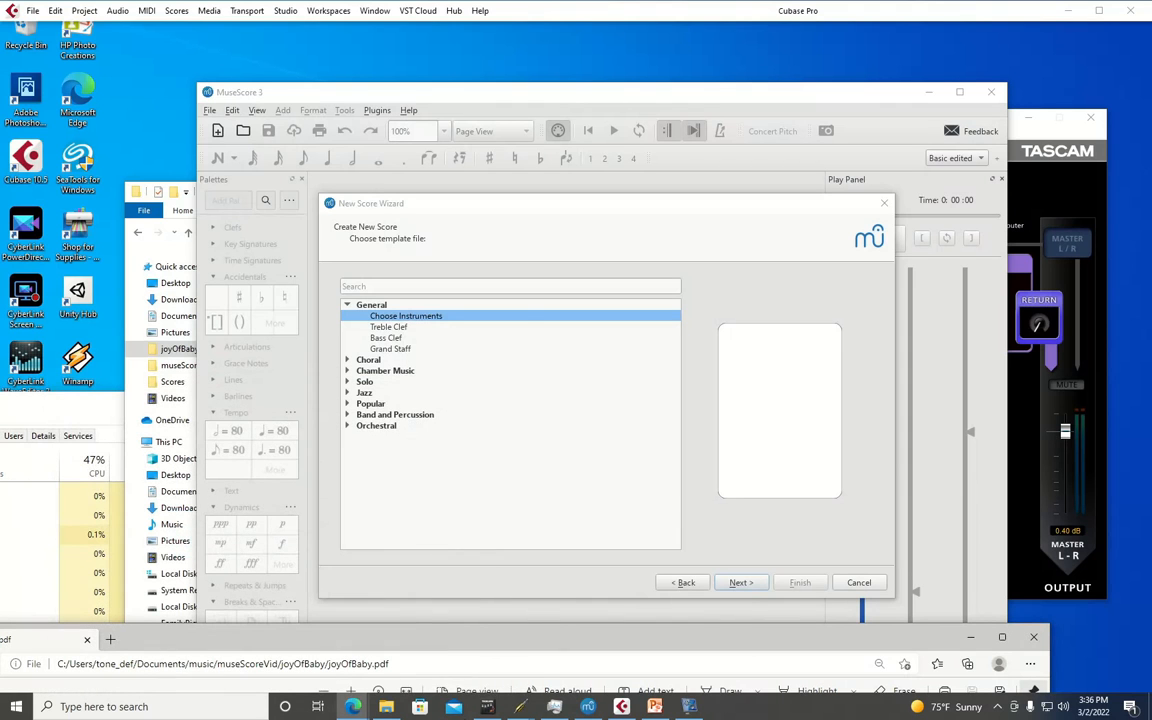
mouse_move(357, 710)
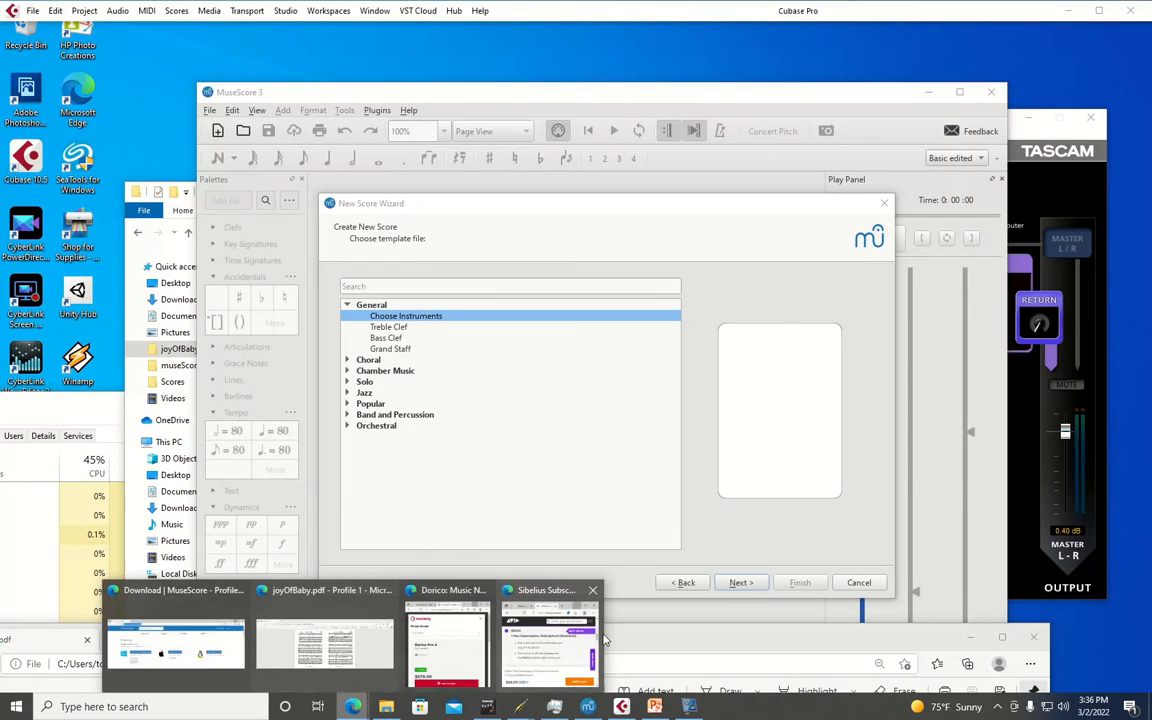
click(456, 596)
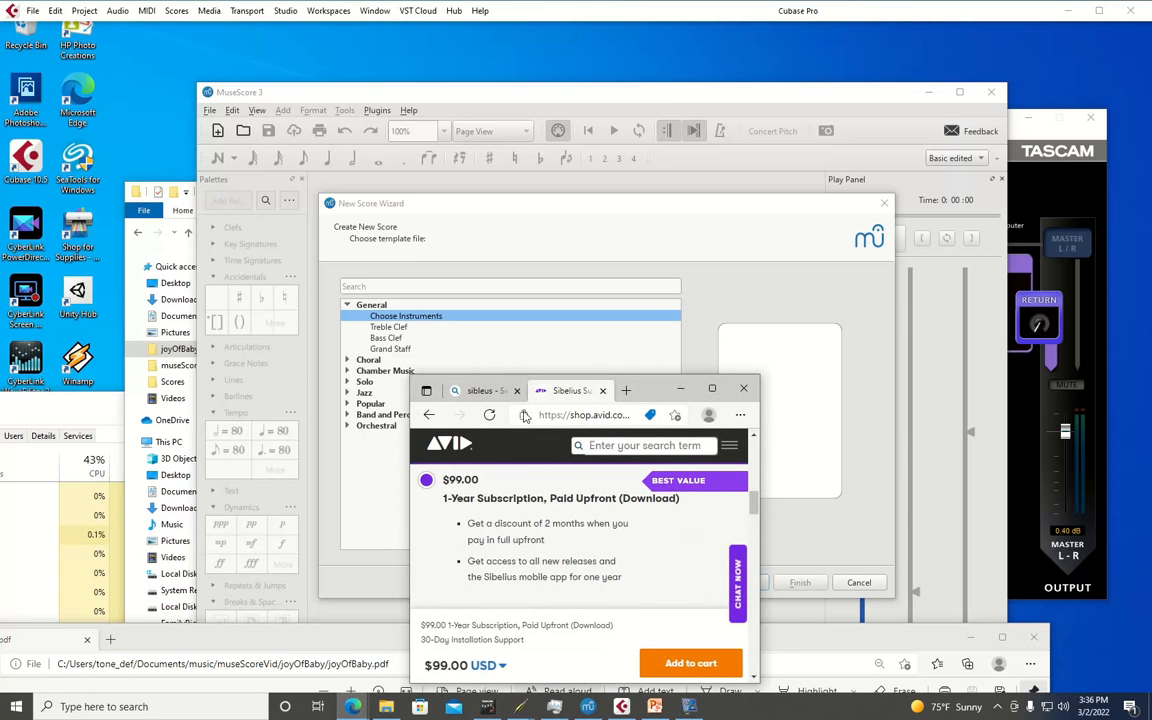
click(602, 390)
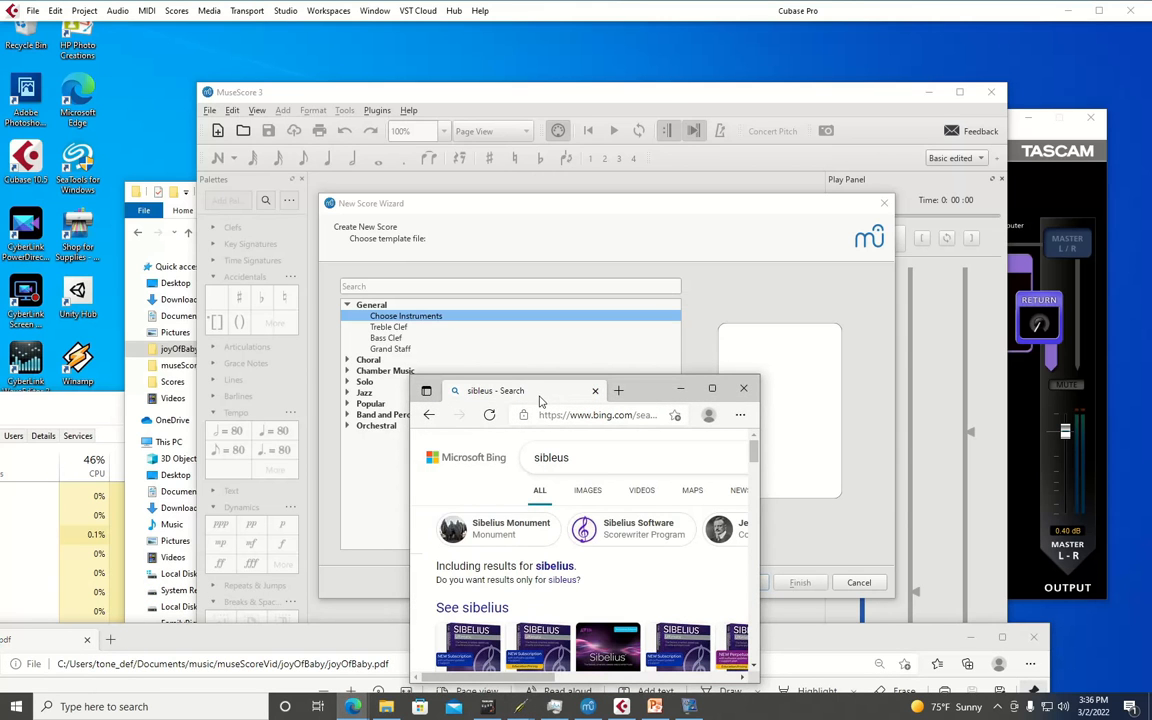
click(743, 388)
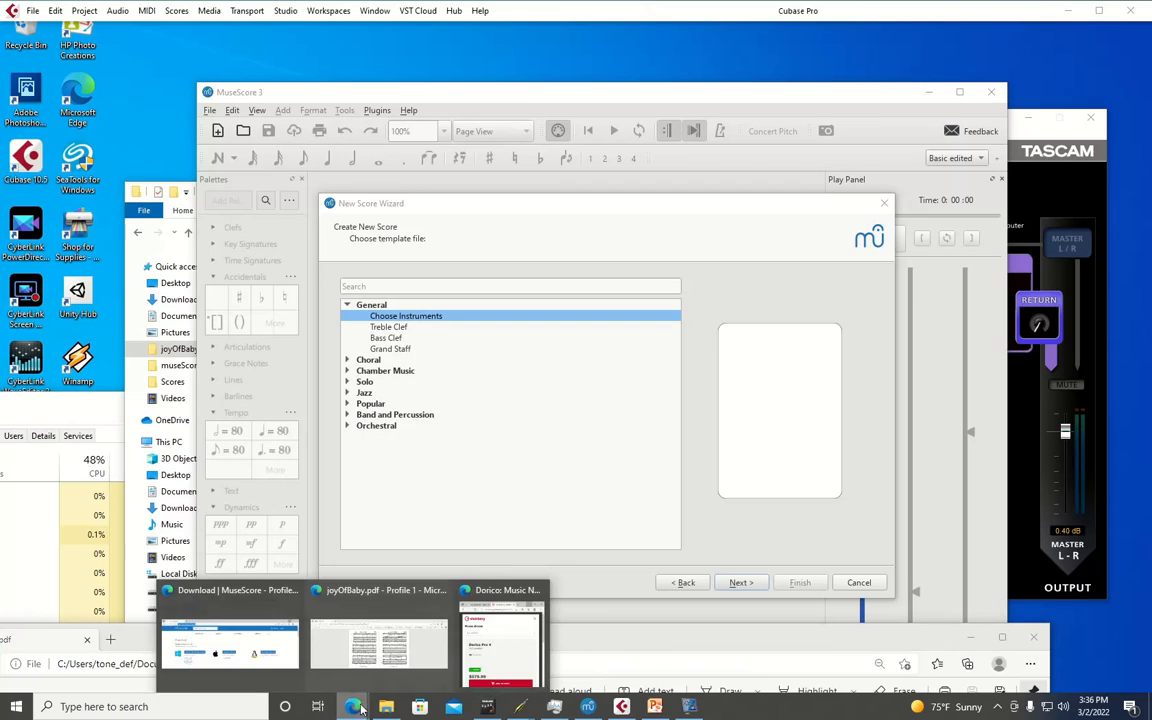
Examine the instrument staves in joyOfBaby.pdf, highlighting the harp staff and flute label, and park its window low beside the wizard
drag(681, 648, 558, 207)
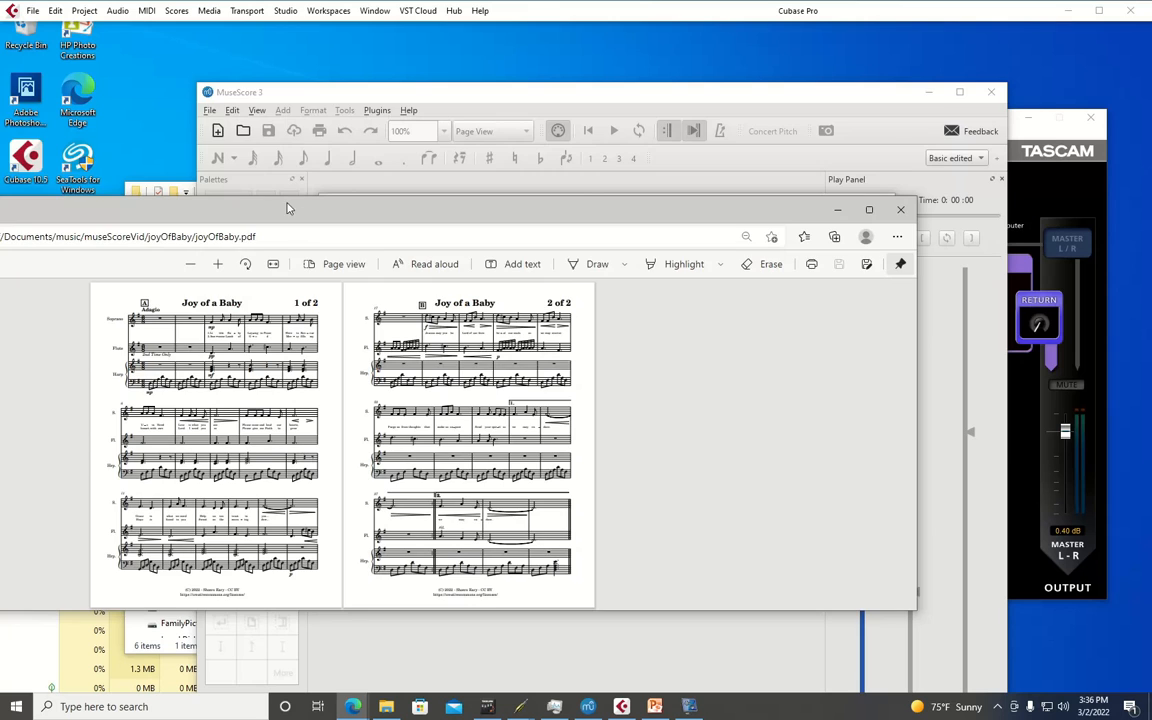
drag(287, 208, 424, 62)
scroll(358, 176, up, 5)
scroll(338, 197, down, 2)
drag(332, 203, 53, 213)
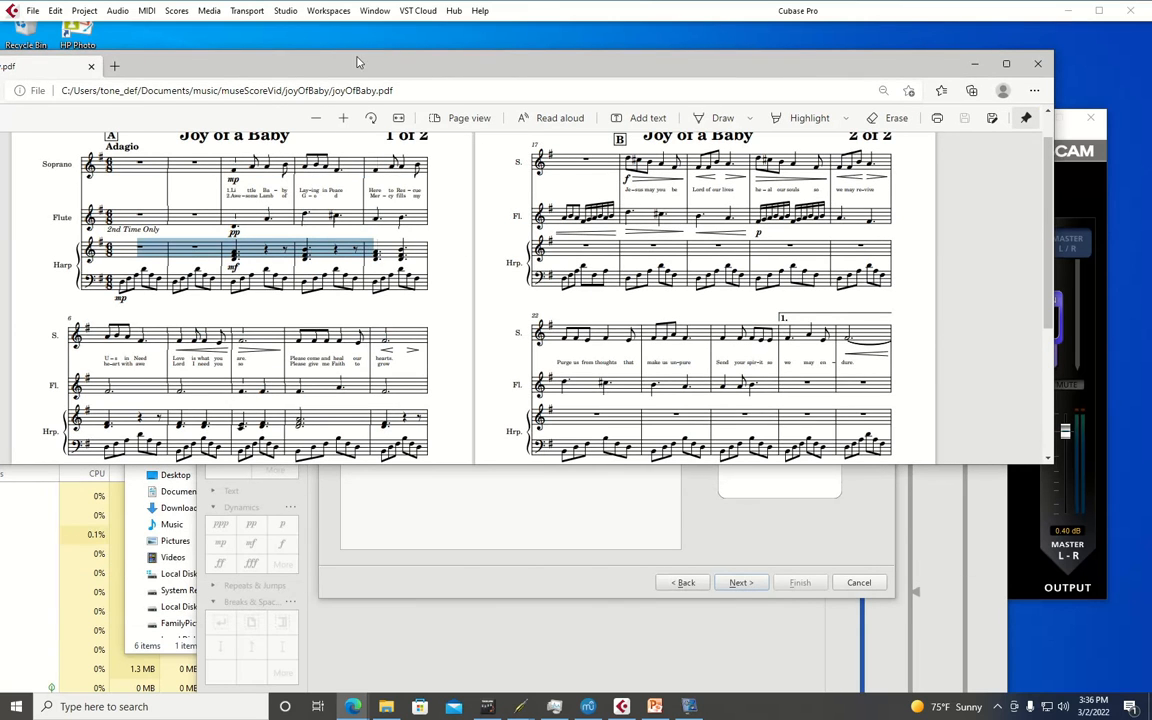
drag(358, 57, 424, 122)
drag(106, 222, 124, 304)
drag(348, 137, 305, 372)
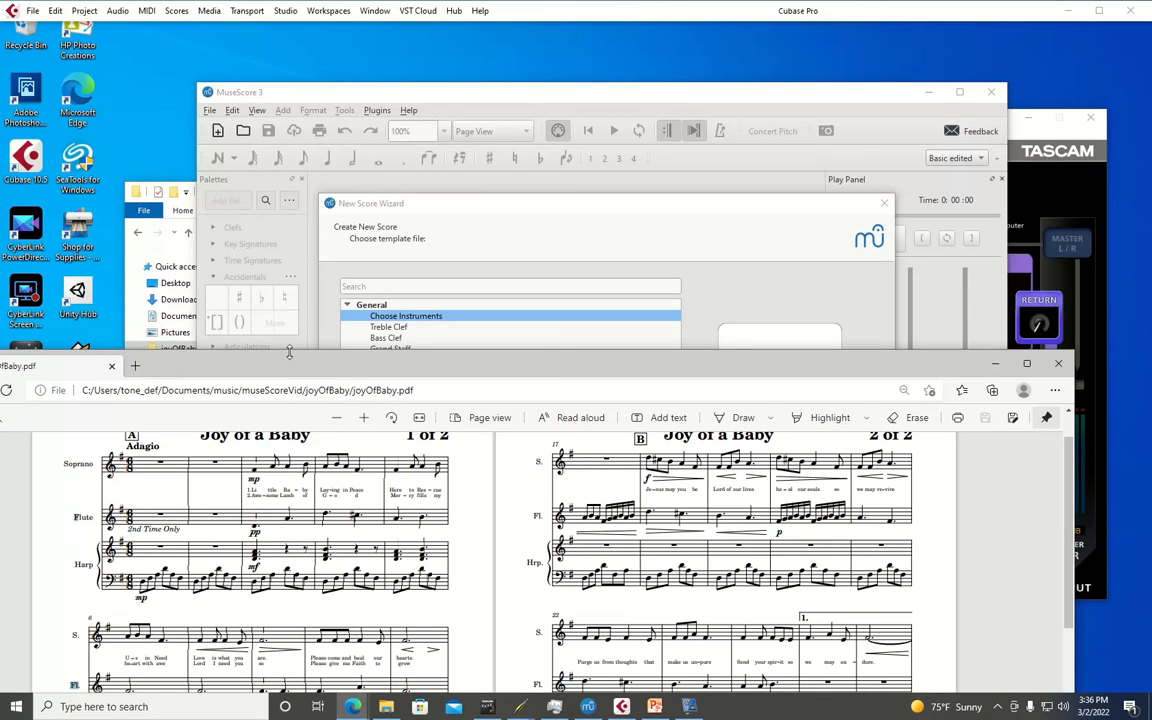
Continue the New Score Wizard with the Choose Instruments template and collapse the Strings - Plucked category in the instrument list
click(517, 91)
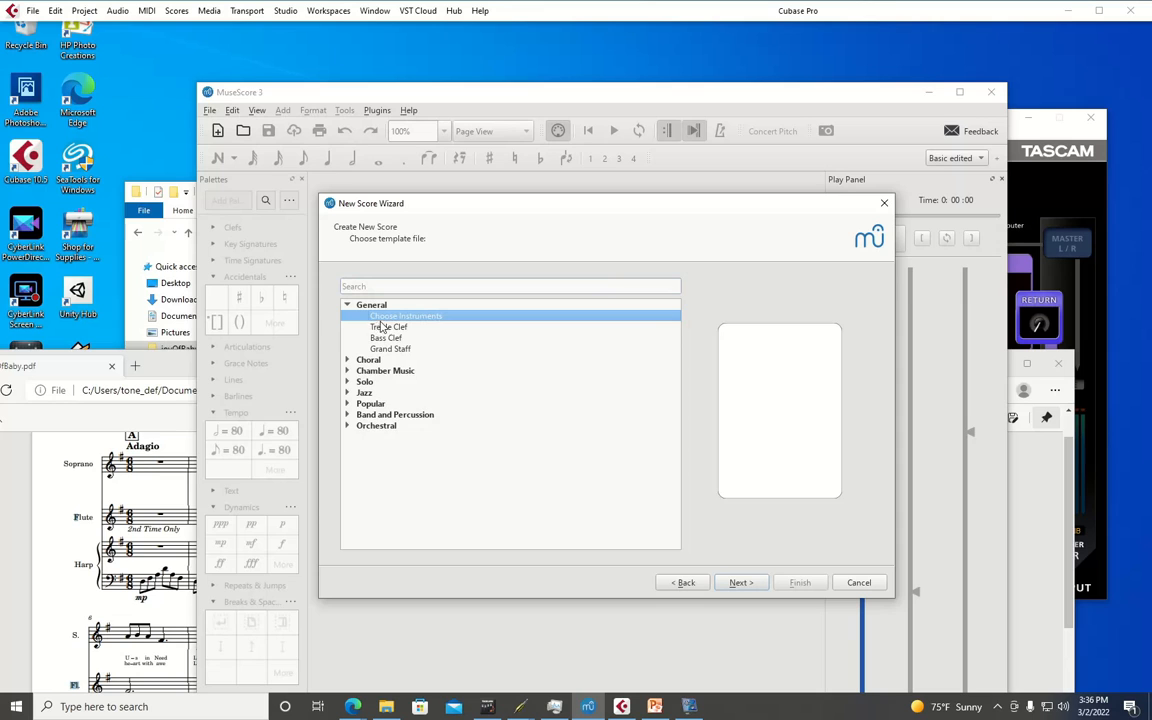
click(347, 360)
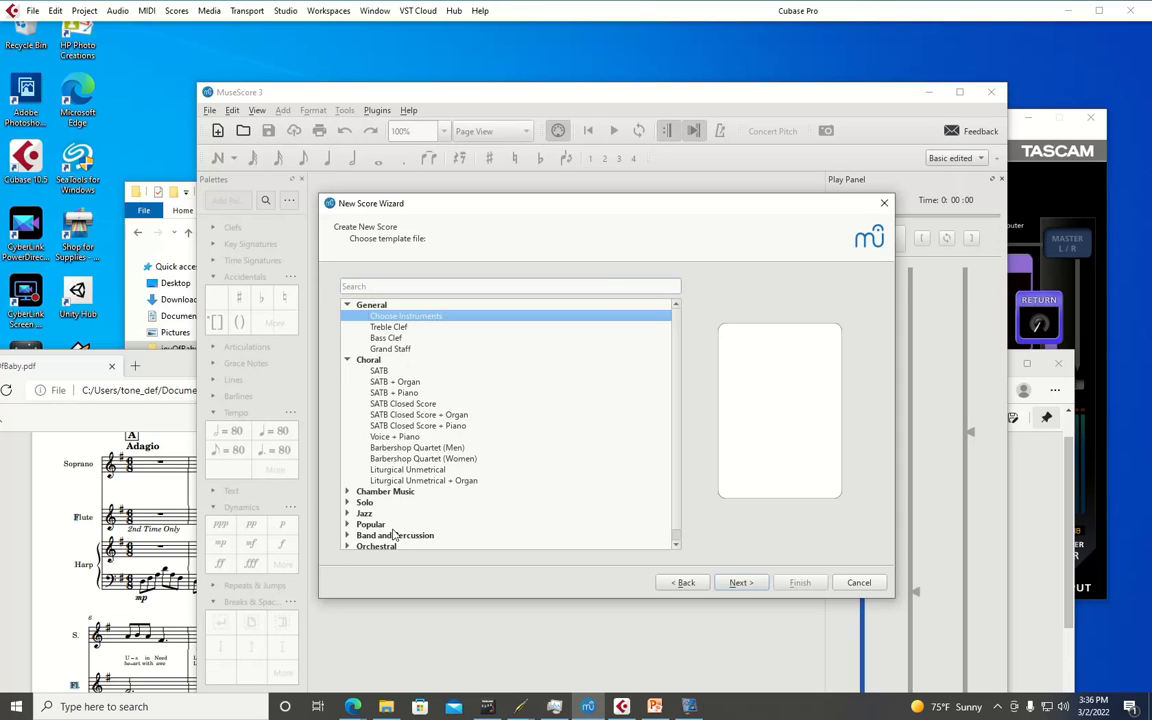
click(347, 360)
click(347, 360)
click(741, 583)
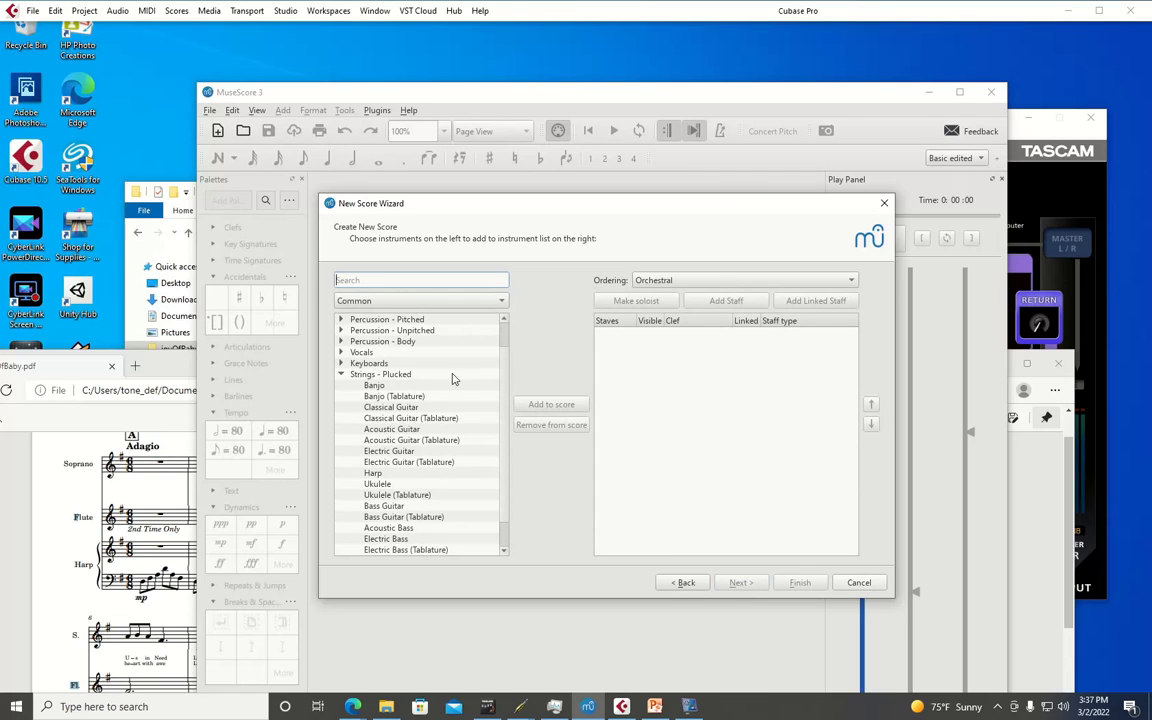
click(341, 375)
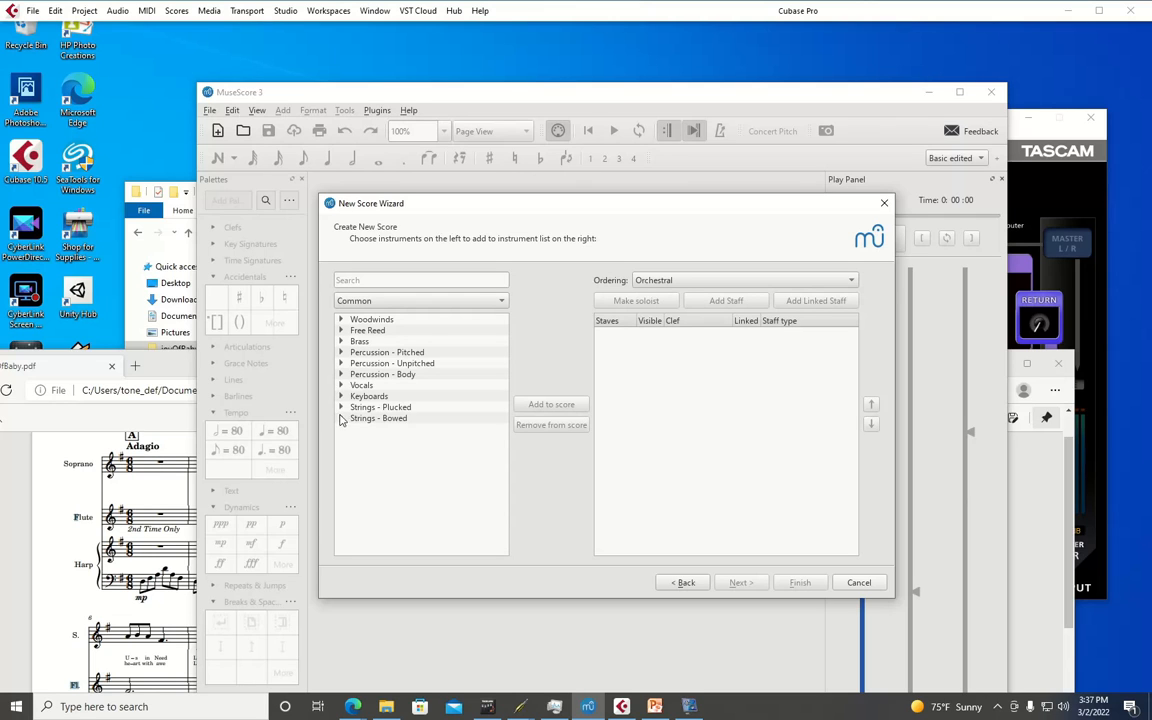
Add a Flute from the Woodwinds category to the score's instrument list
click(341, 319)
click(372, 341)
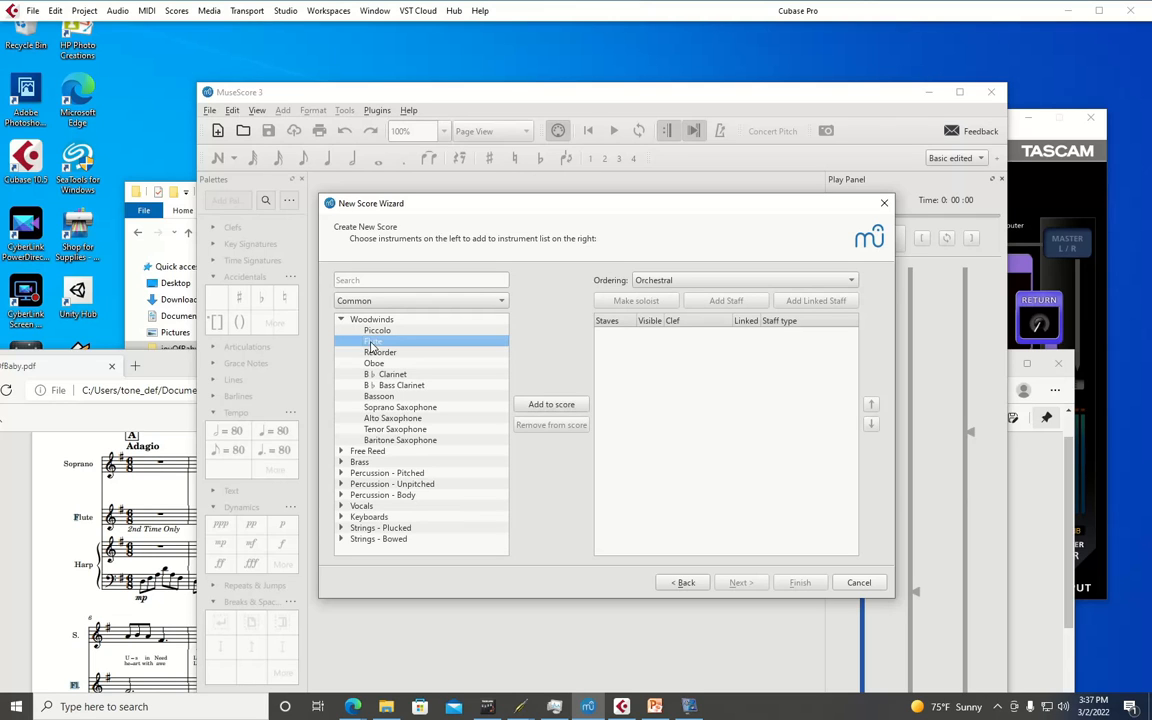
click(525, 404)
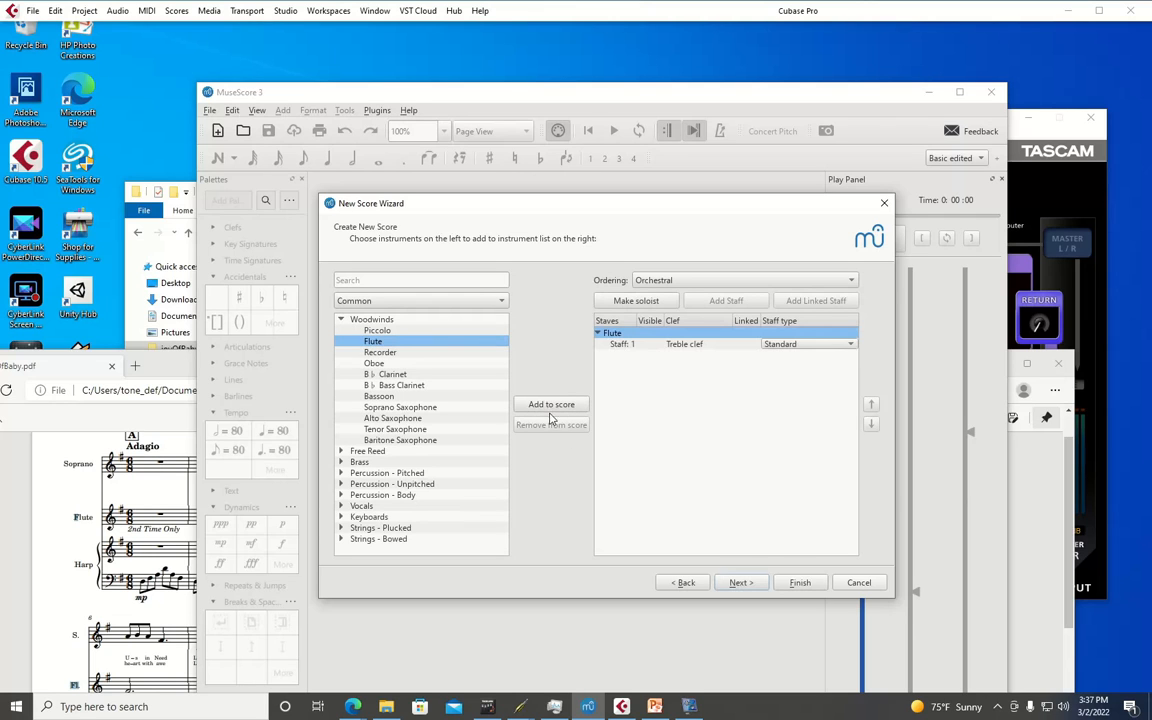
Add a Mezzo-soprano from the Vocals category to the score and place it above the Flute
click(340, 506)
scroll(370, 480, down, 2)
click(392, 473)
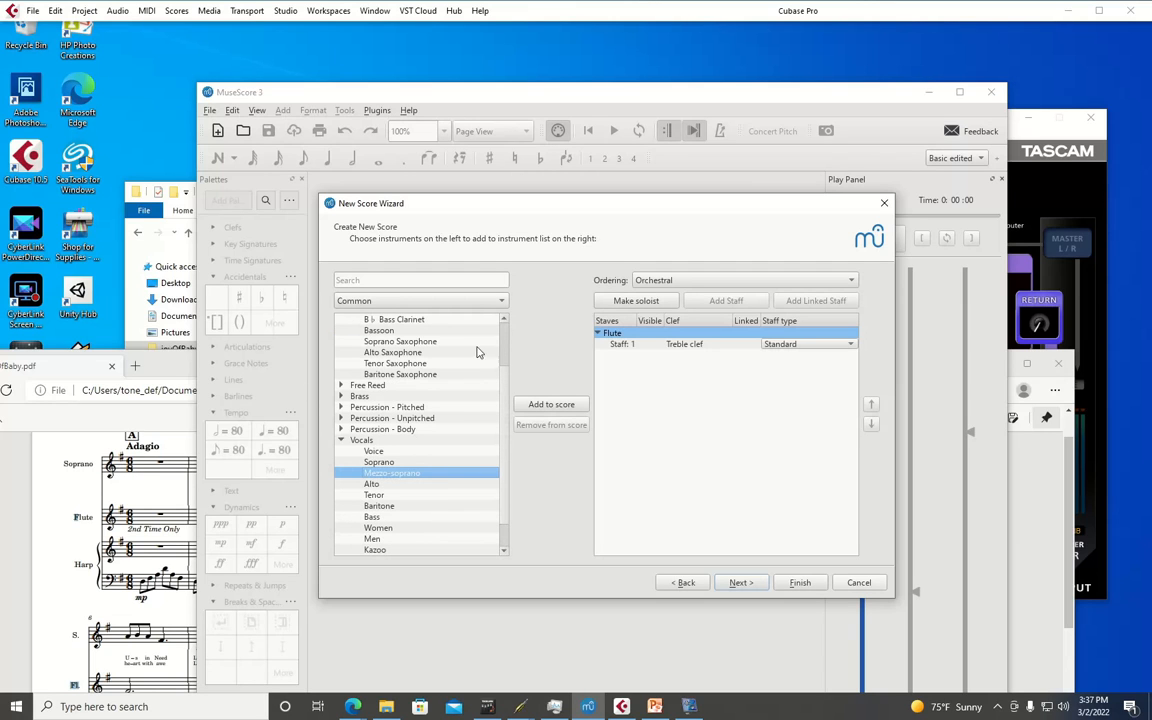
click(542, 405)
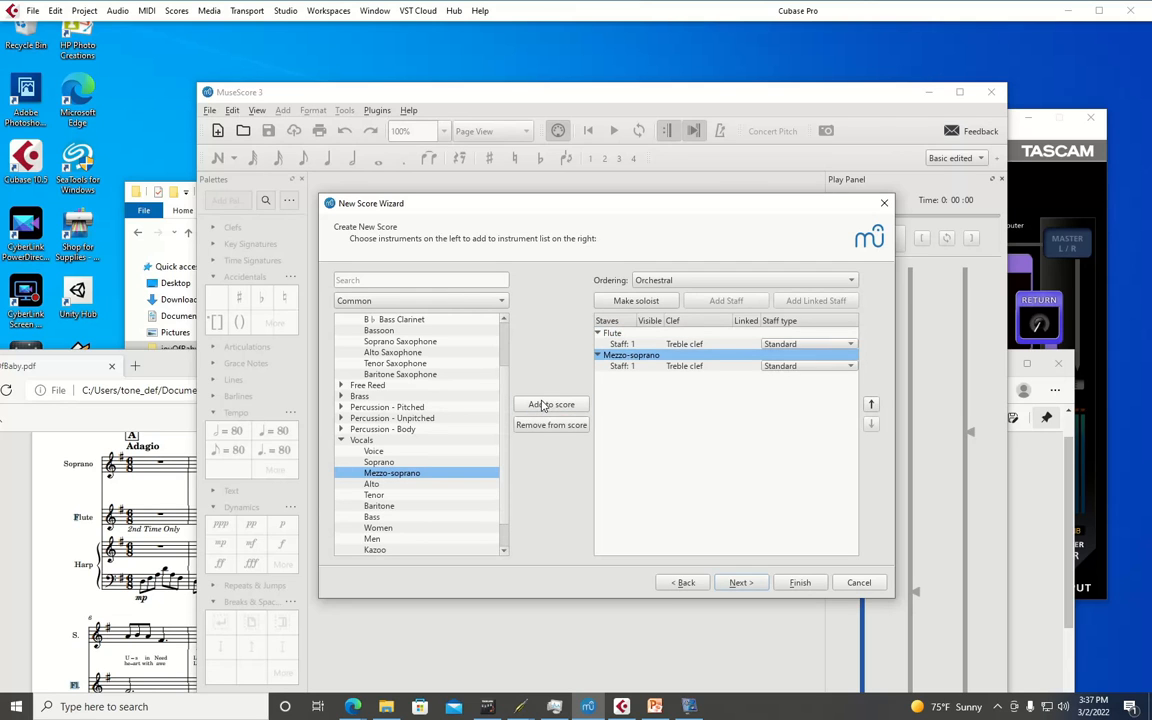
click(871, 404)
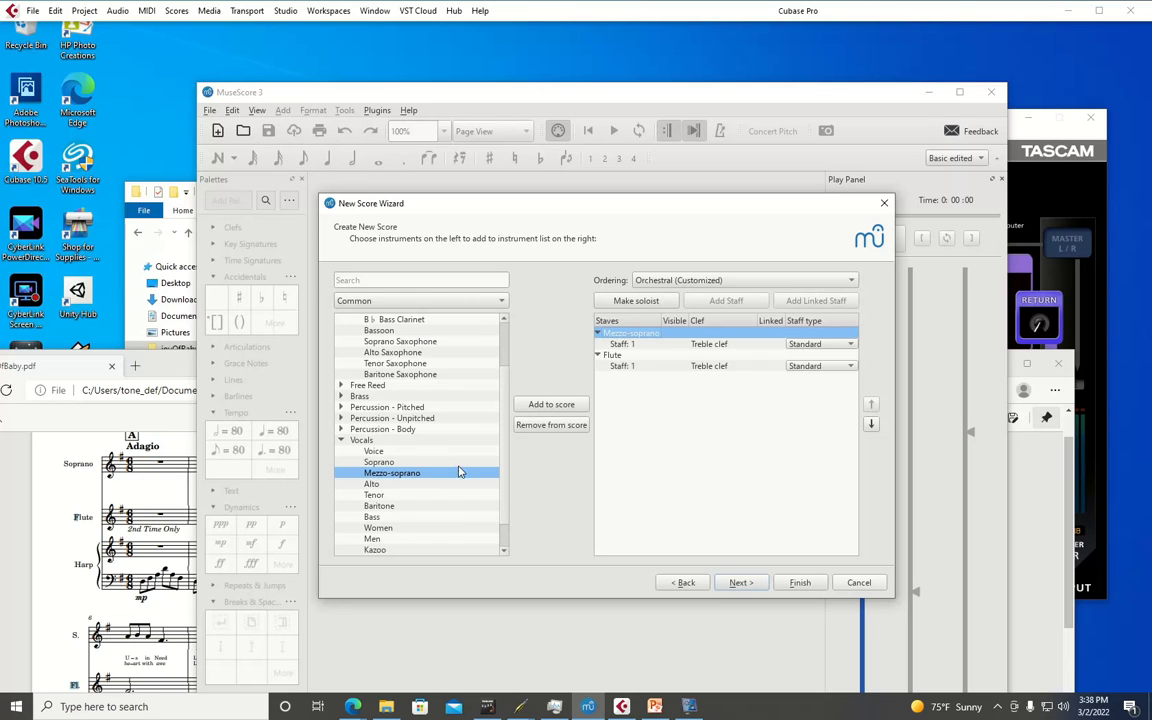
Collapse the Vocals category and add a Harp from Strings - Plucked to the score
scroll(403, 444, down, 1)
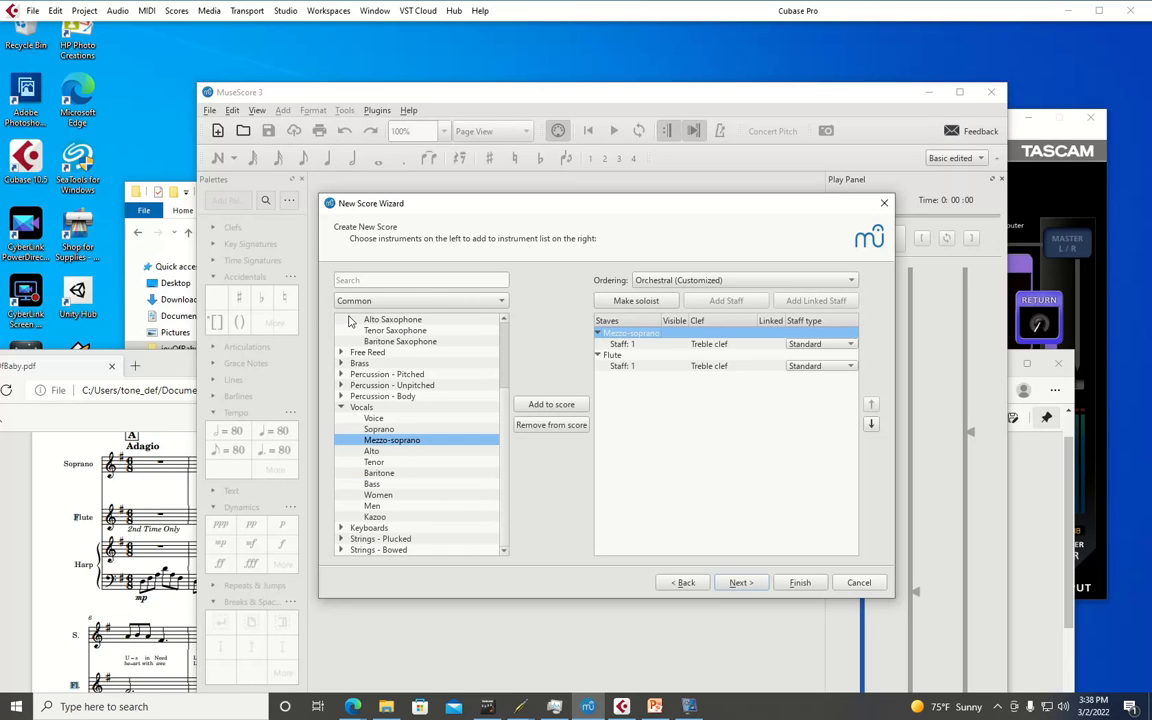
click(341, 407)
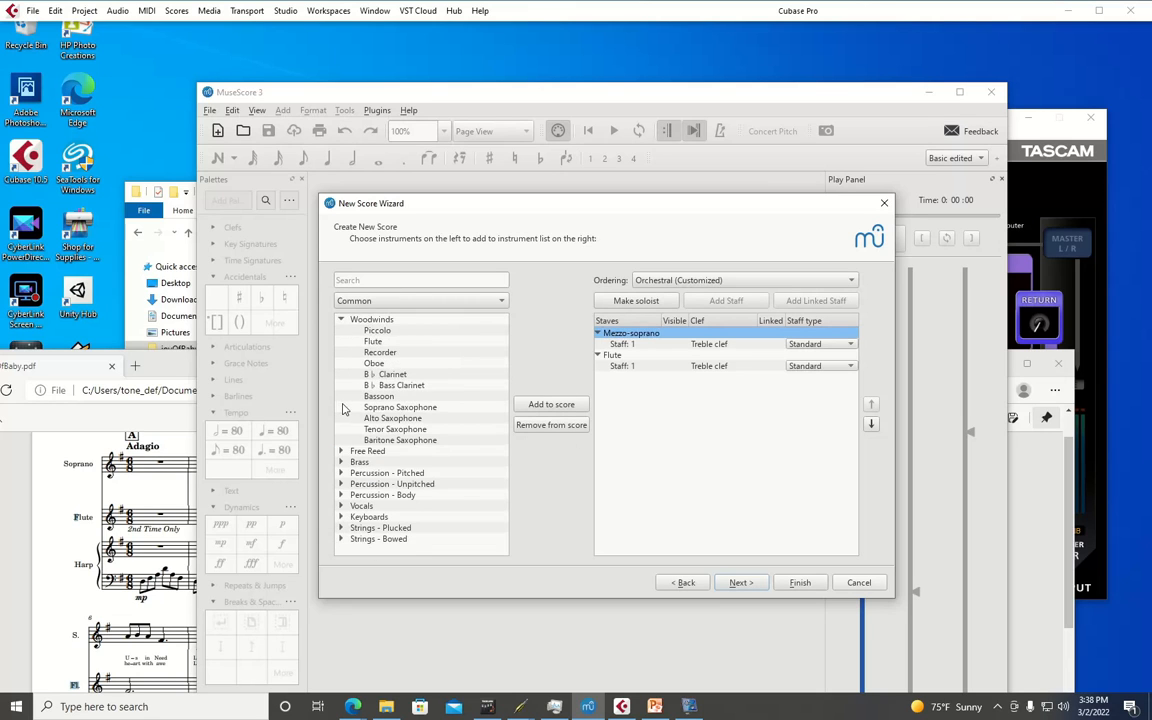
click(342, 528)
scroll(380, 470, down, 5)
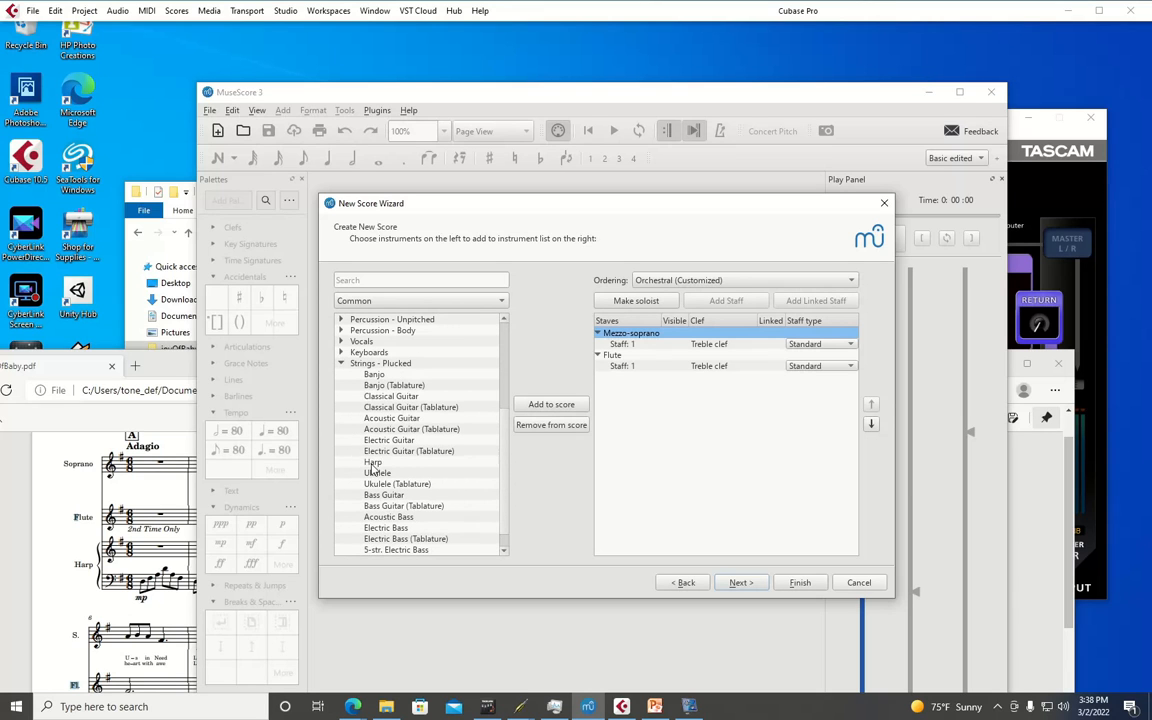
click(390, 462)
click(551, 404)
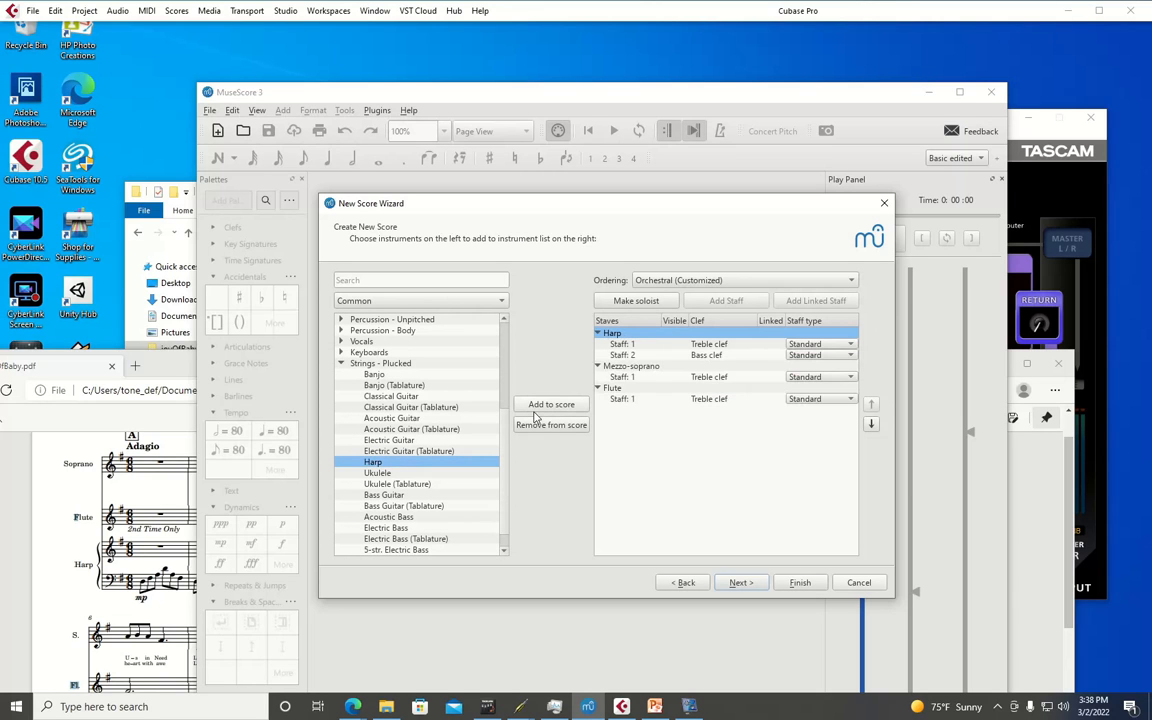
Reorder the score's instruments to Mezzo-soprano first, Flute second and Harp last
click(650, 367)
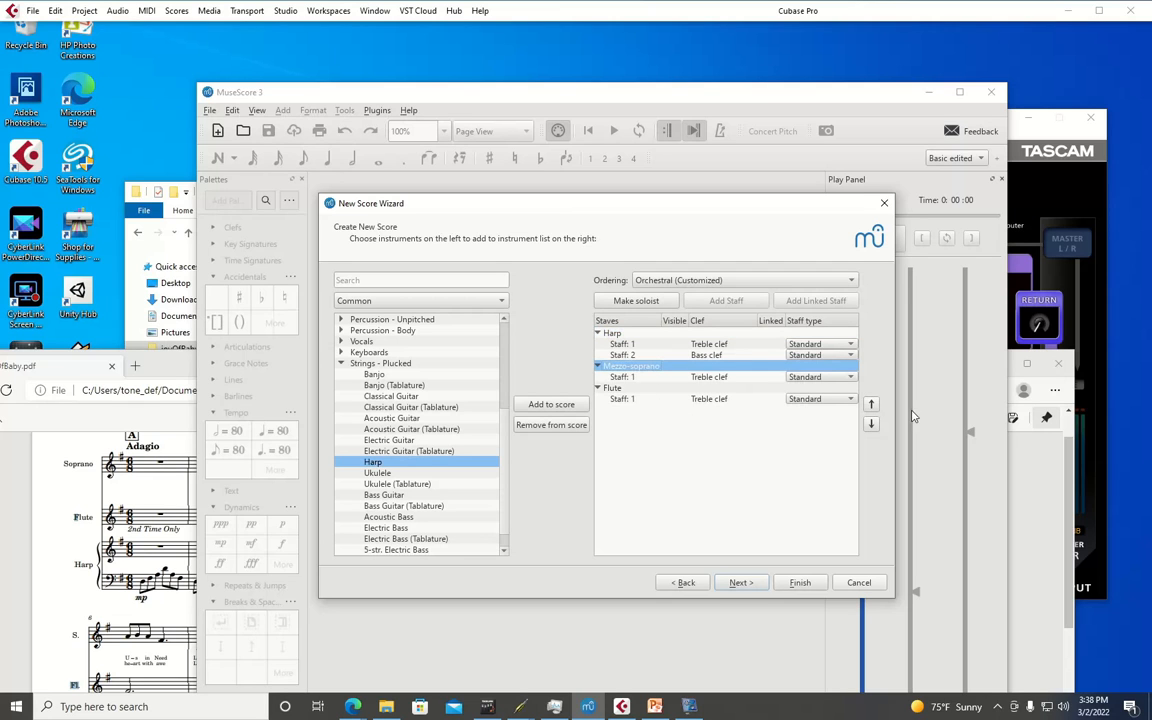
click(871, 403)
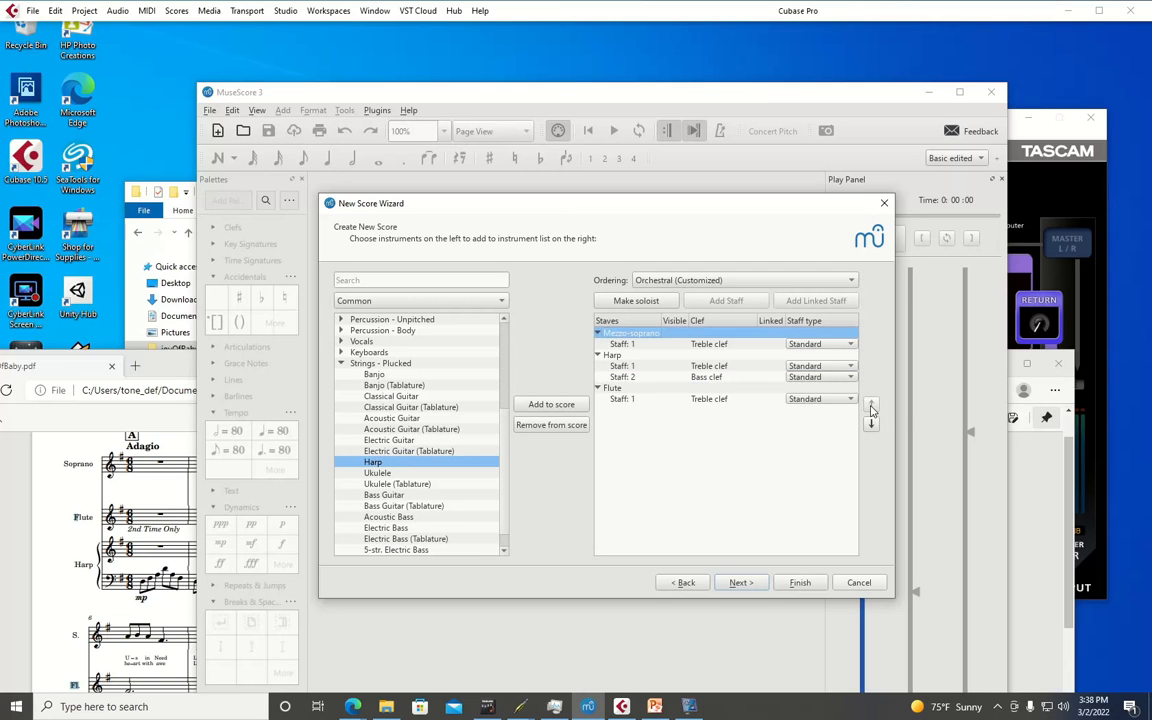
click(620, 356)
click(872, 424)
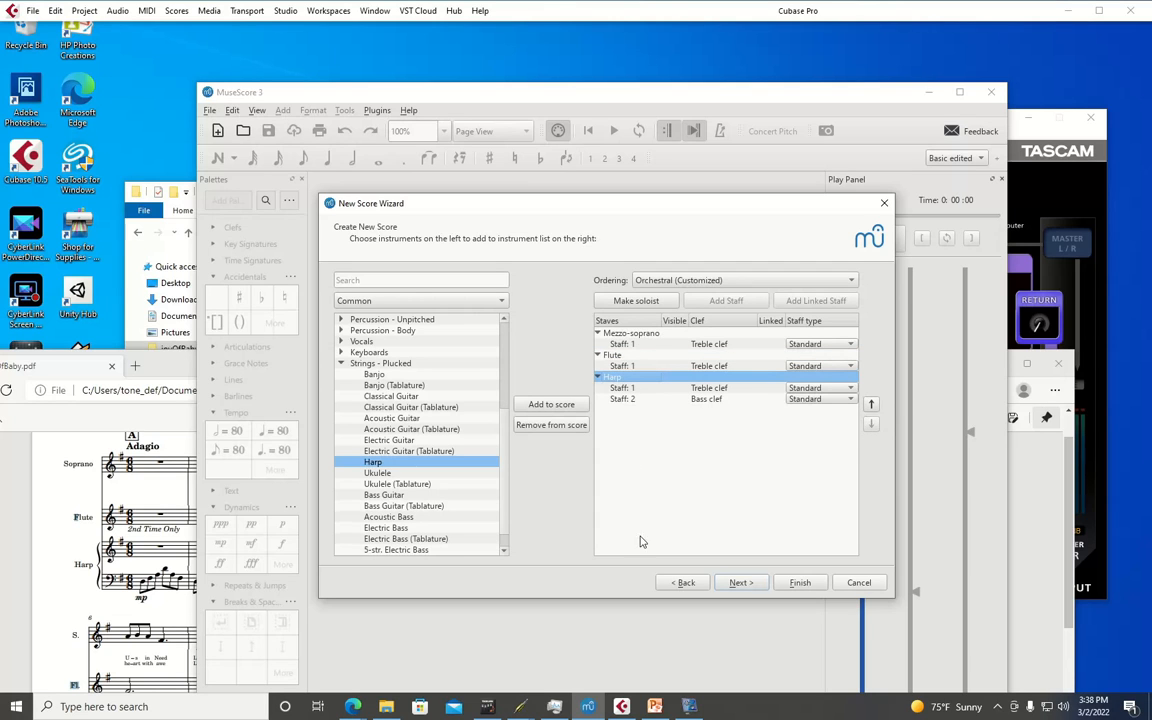
Continue to the key signature choices, pick the two-sharp key signature and advance to the time signature settings
click(743, 583)
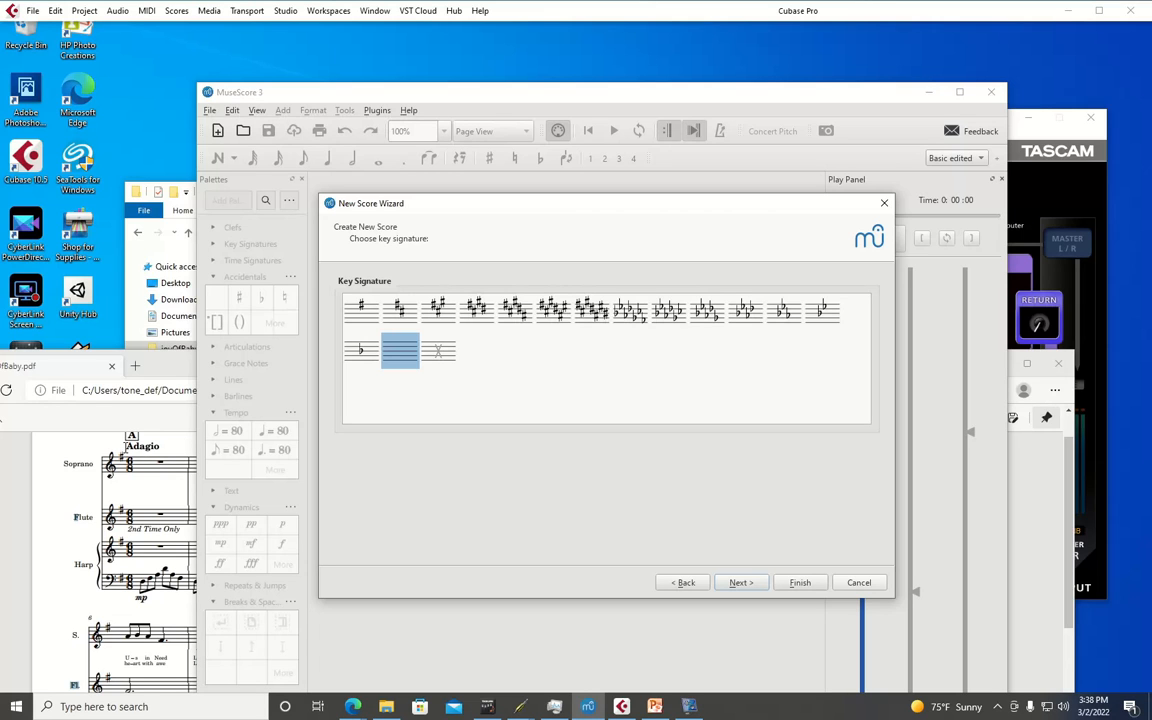
click(398, 313)
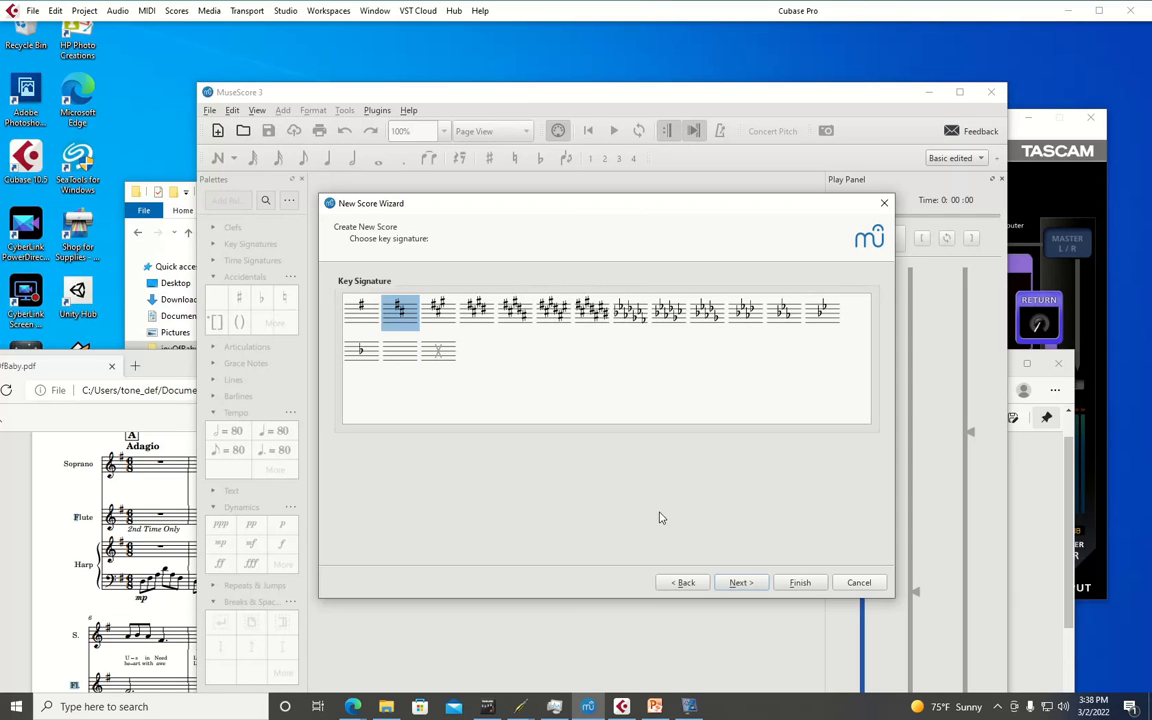
click(740, 583)
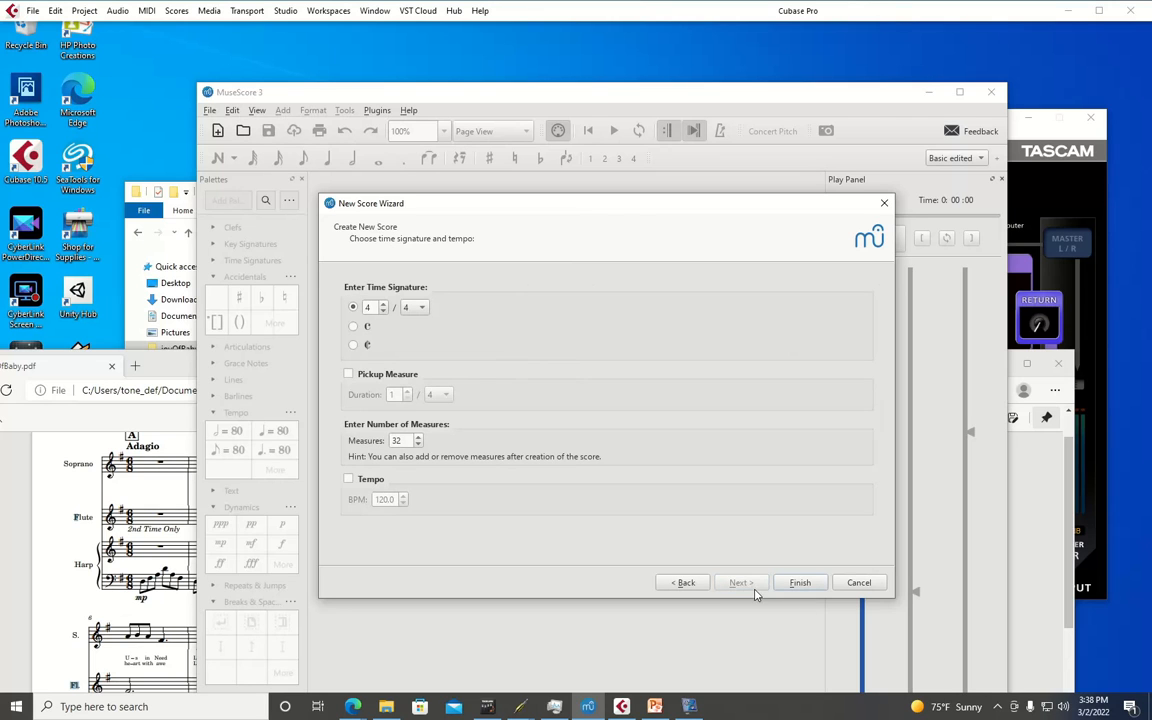
Set the time signature to 6/8 and finish the wizard, keeping 32 measures and no pickup or tempo
double_click(368, 307)
text(6)
click(421, 307)
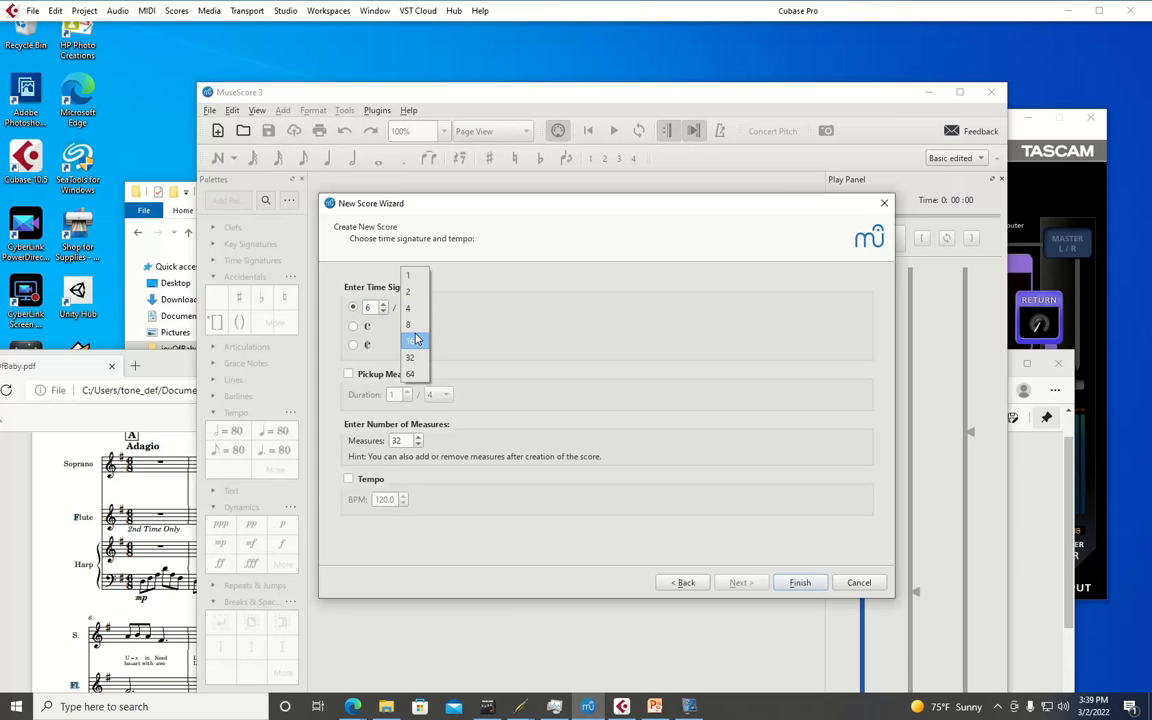
click(412, 335)
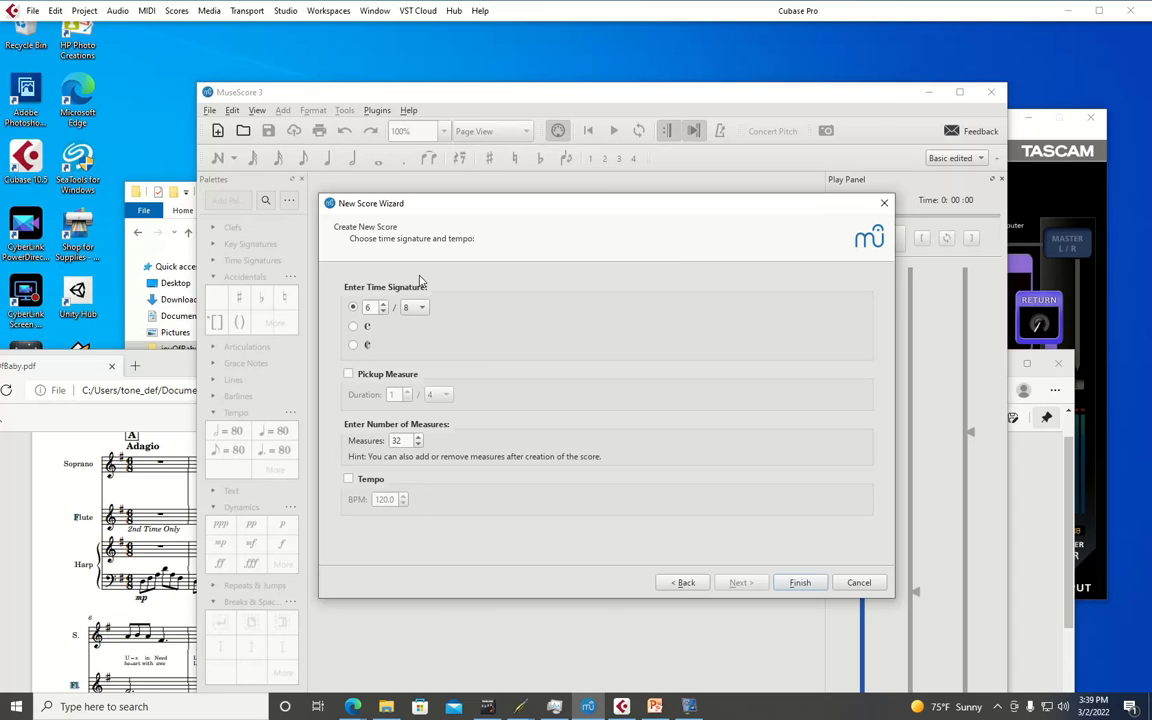
click(800, 584)
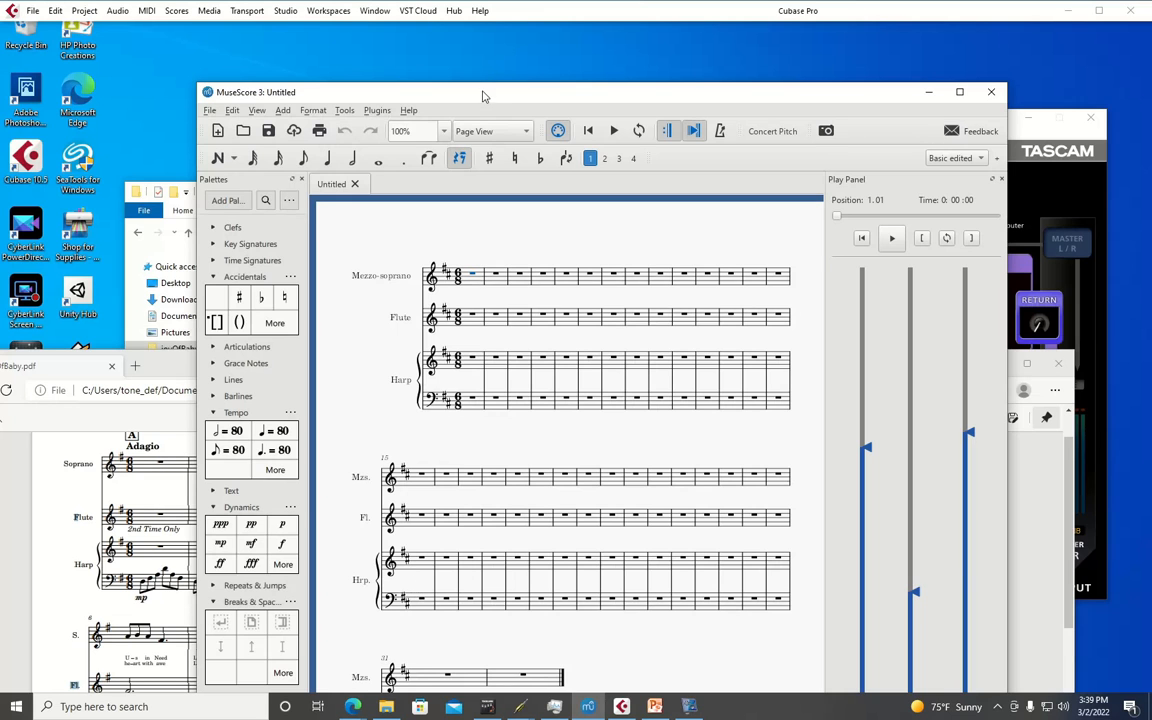
Move the score window clear of the PDF and enter three rising eighth notes at the start of the harp's bass staff
drag(432, 91, 587, 51)
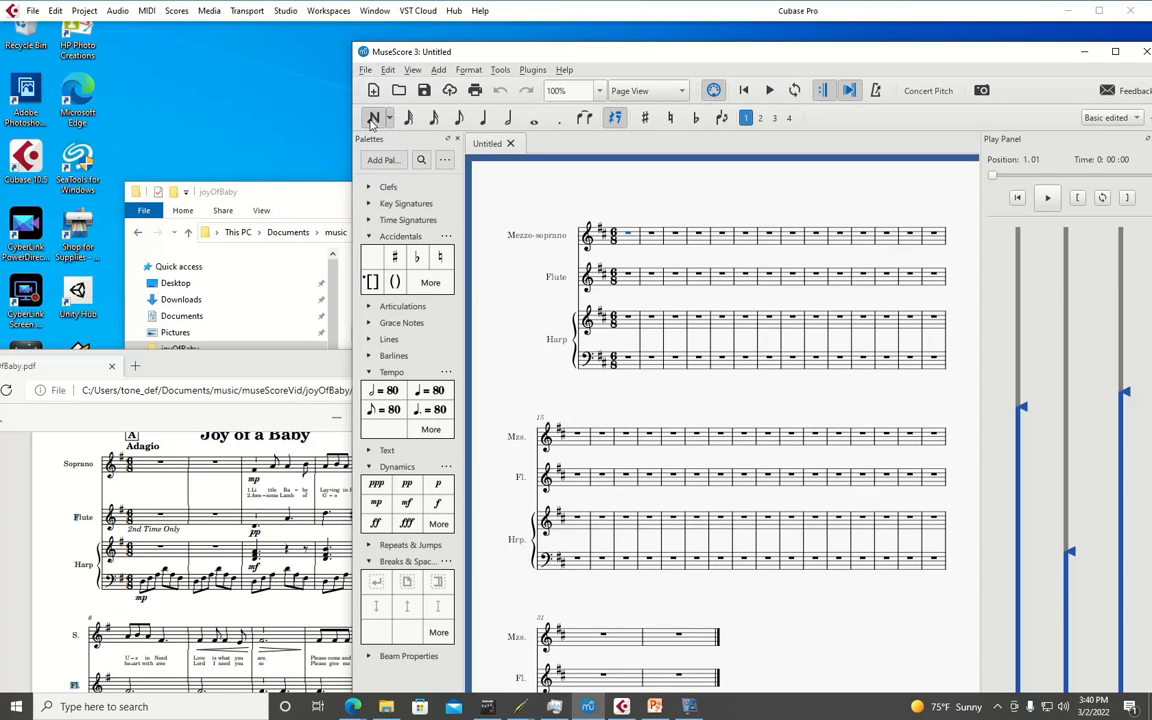
click(373, 120)
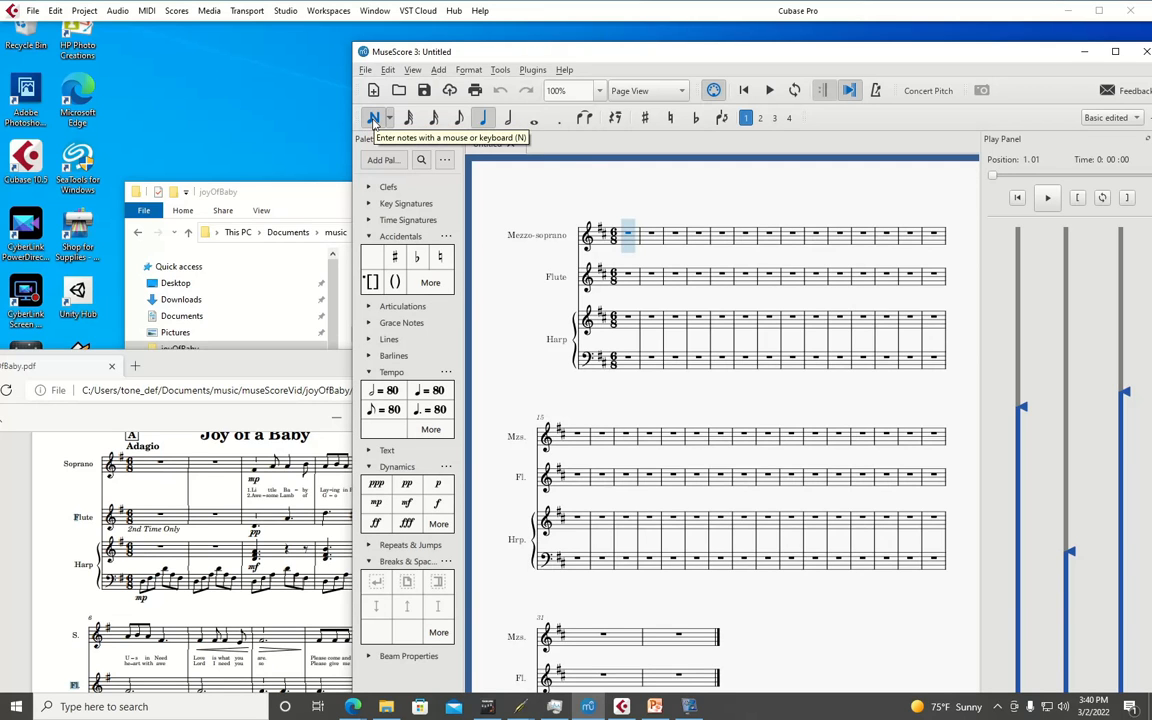
click(374, 119)
click(457, 119)
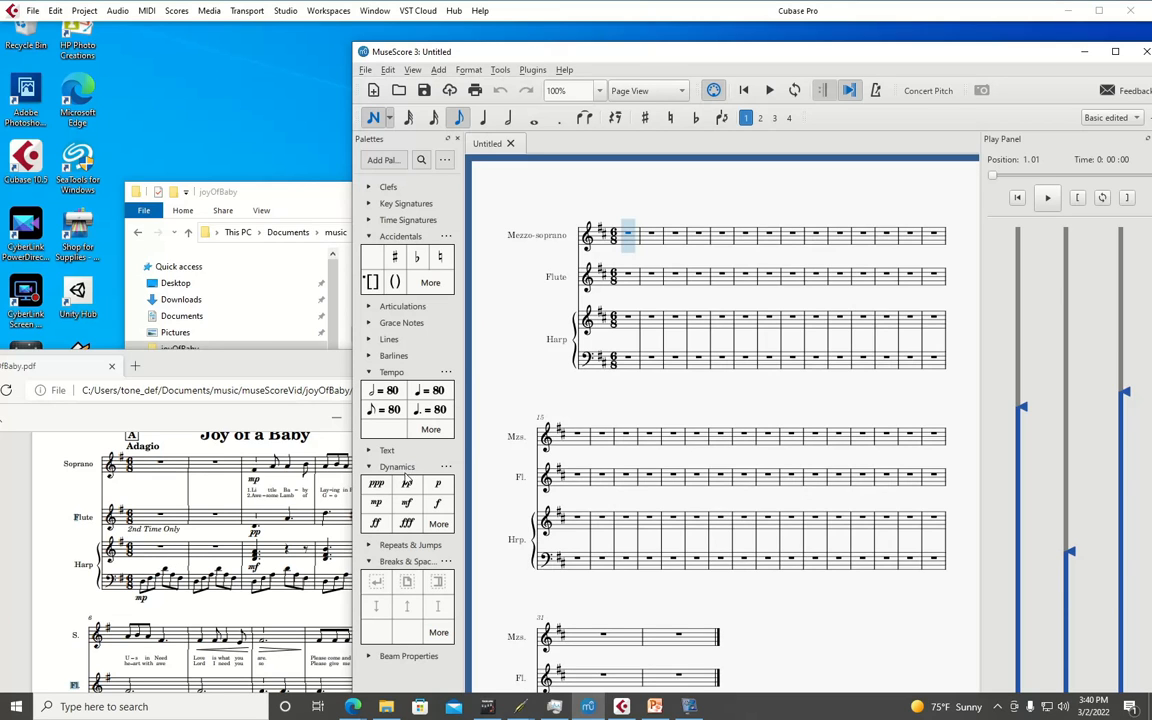
click(626, 366)
click(641, 357)
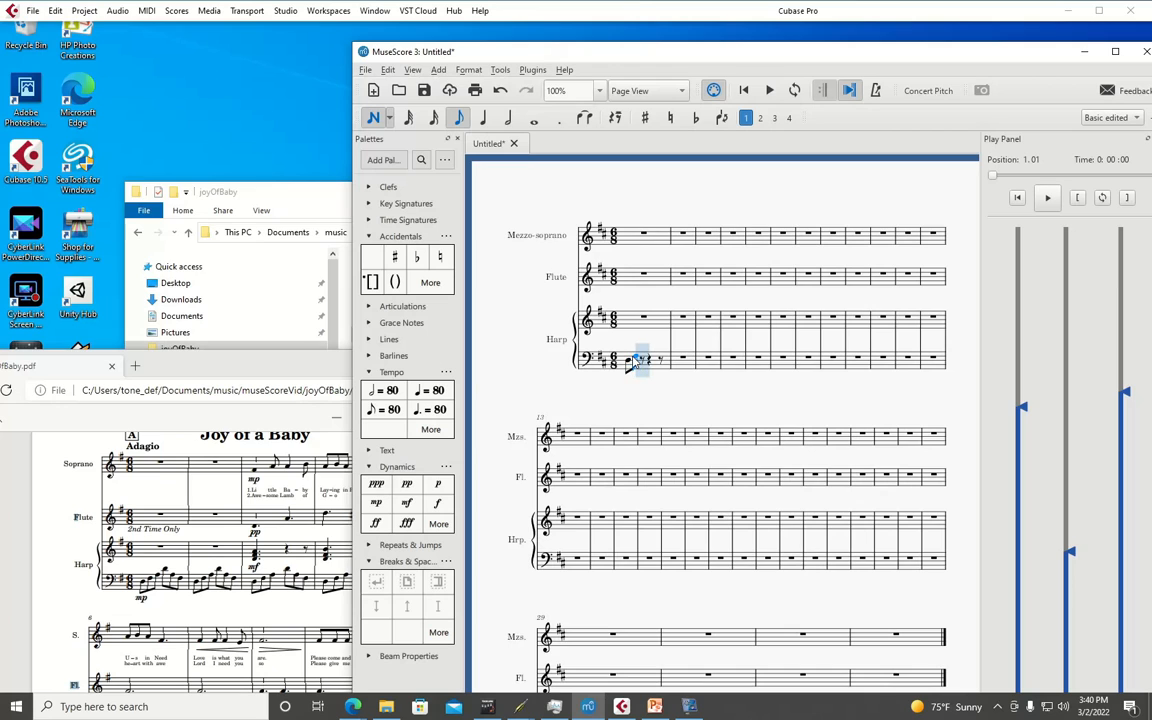
click(643, 358)
key(Escape)
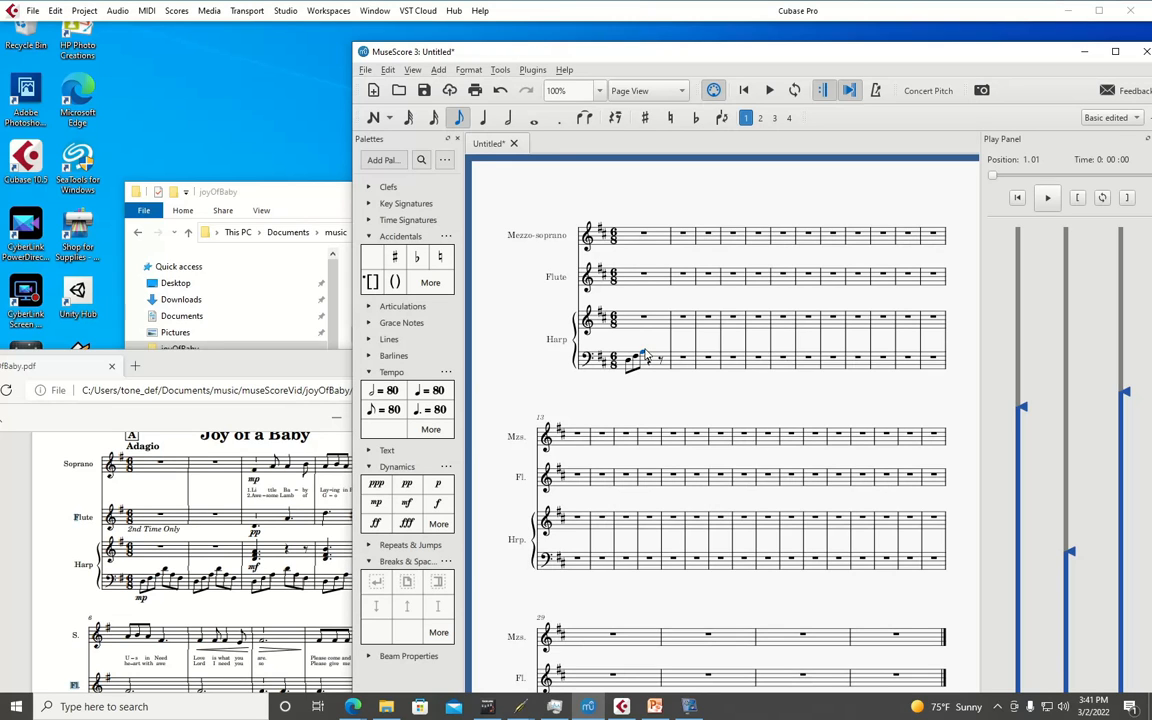
Complete measure 1 of the harp's bass staff with three descending eighth notes, leave note input and select the fifth note
click(373, 117)
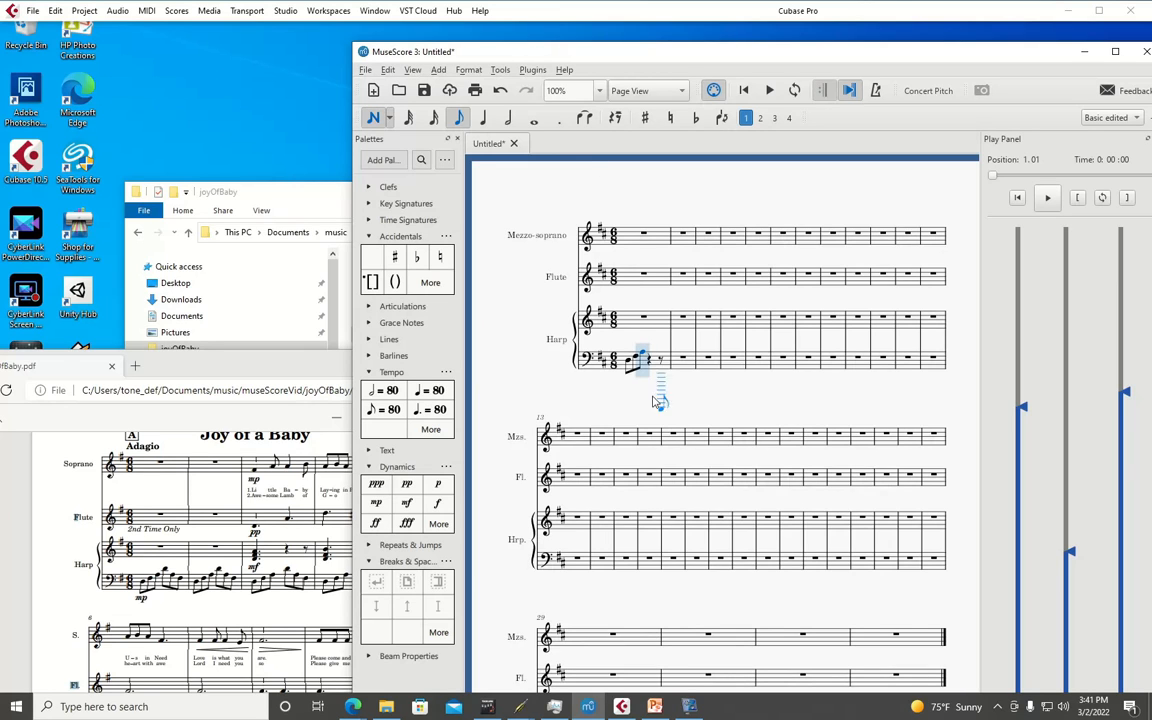
click(646, 349)
click(658, 356)
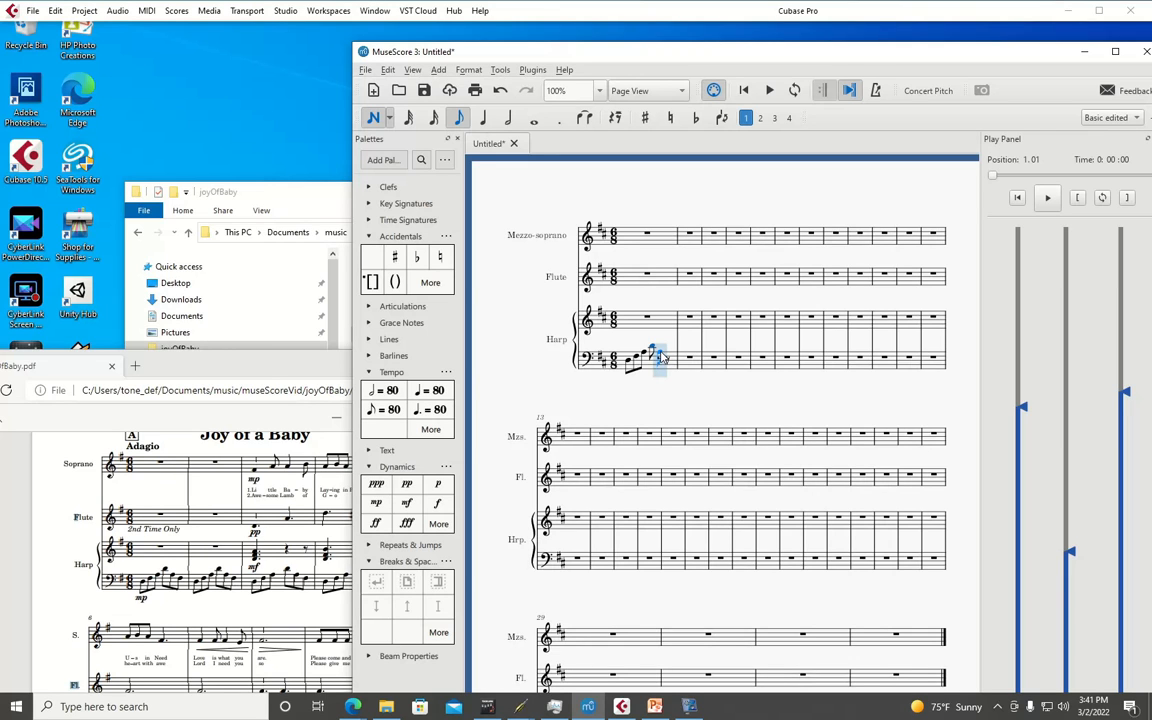
click(667, 359)
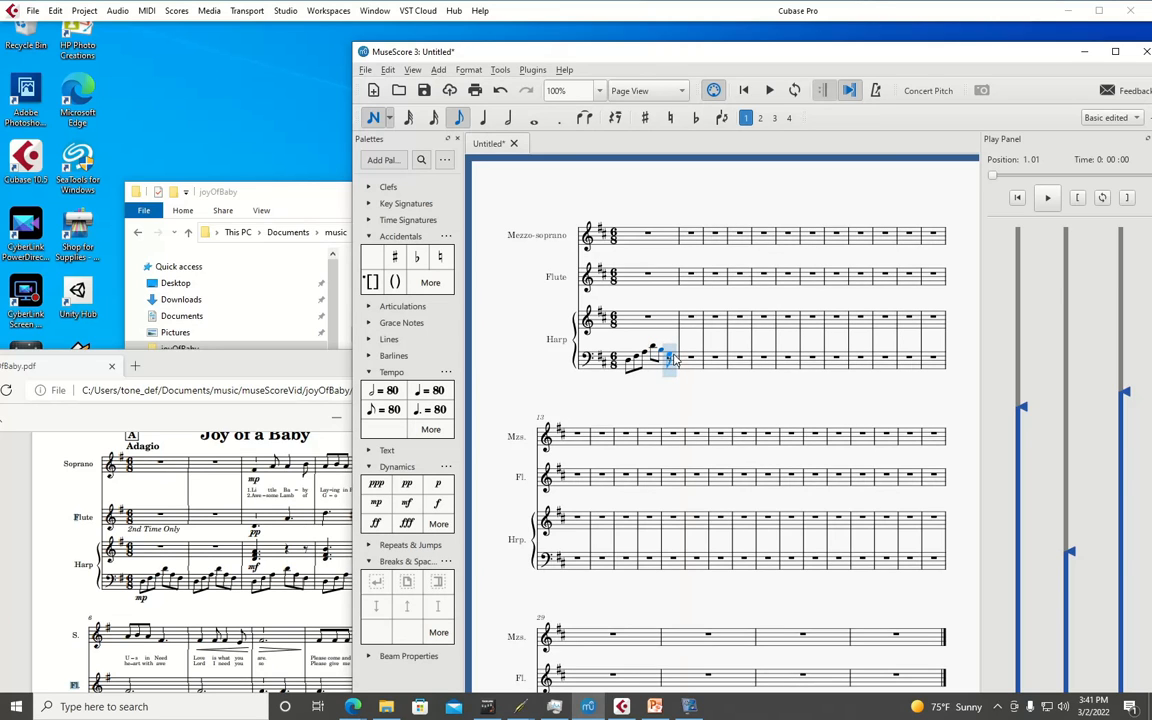
click(673, 361)
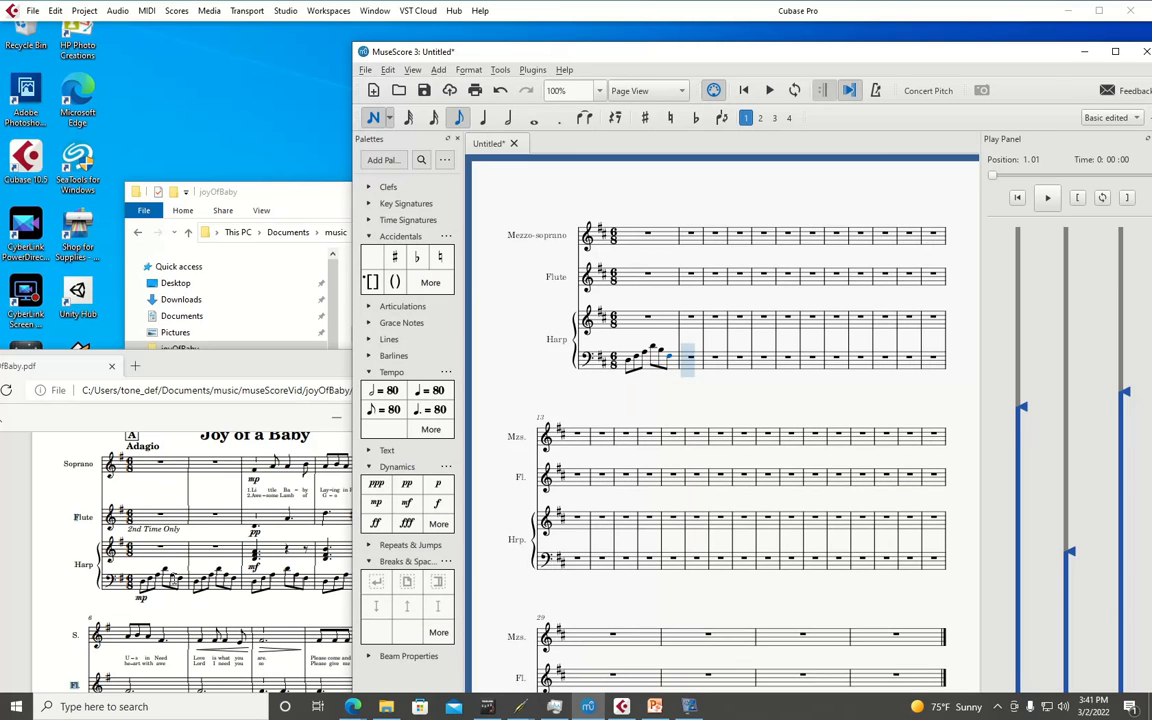
click(661, 355)
key(Escape)
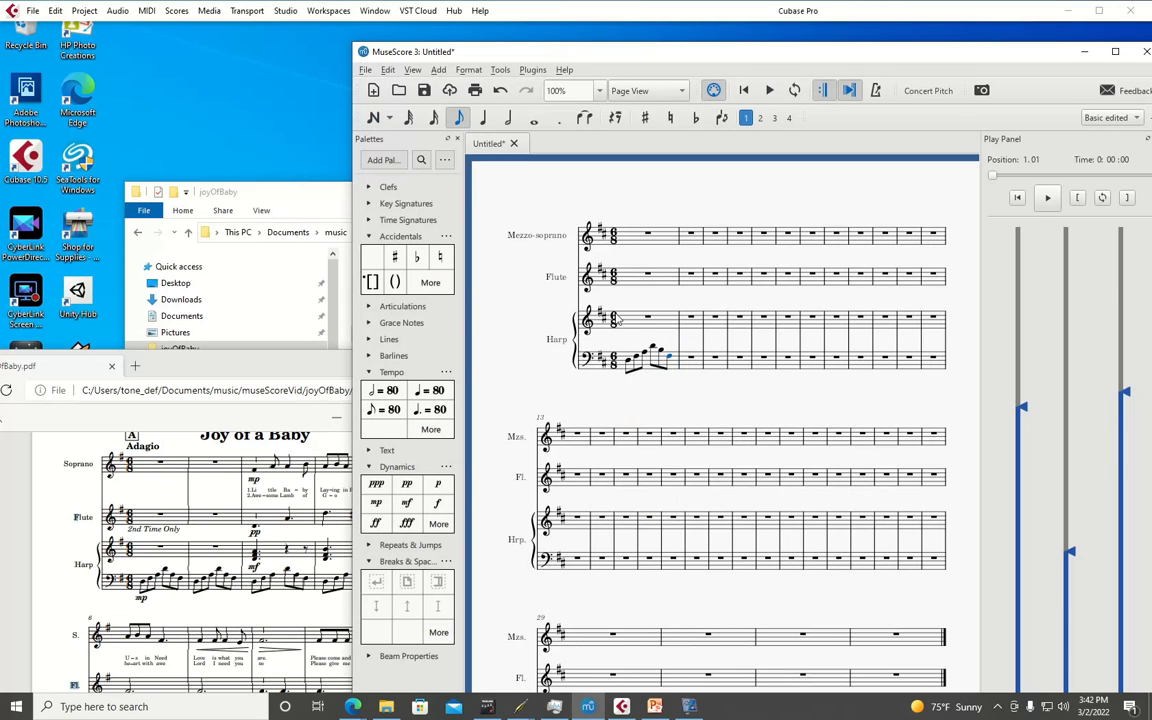
click(662, 358)
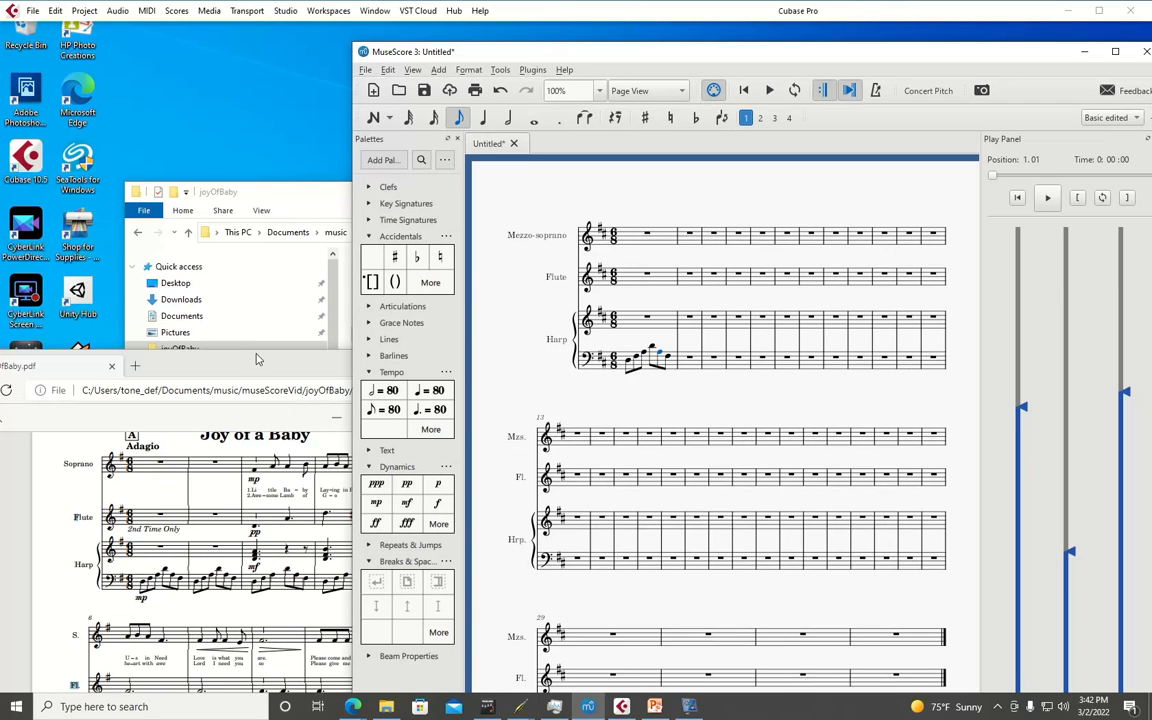
Reposition the joyOfBaby.pdf window lower so its first system can be read beneath the new score's harp staves
drag(255, 360, 226, 343)
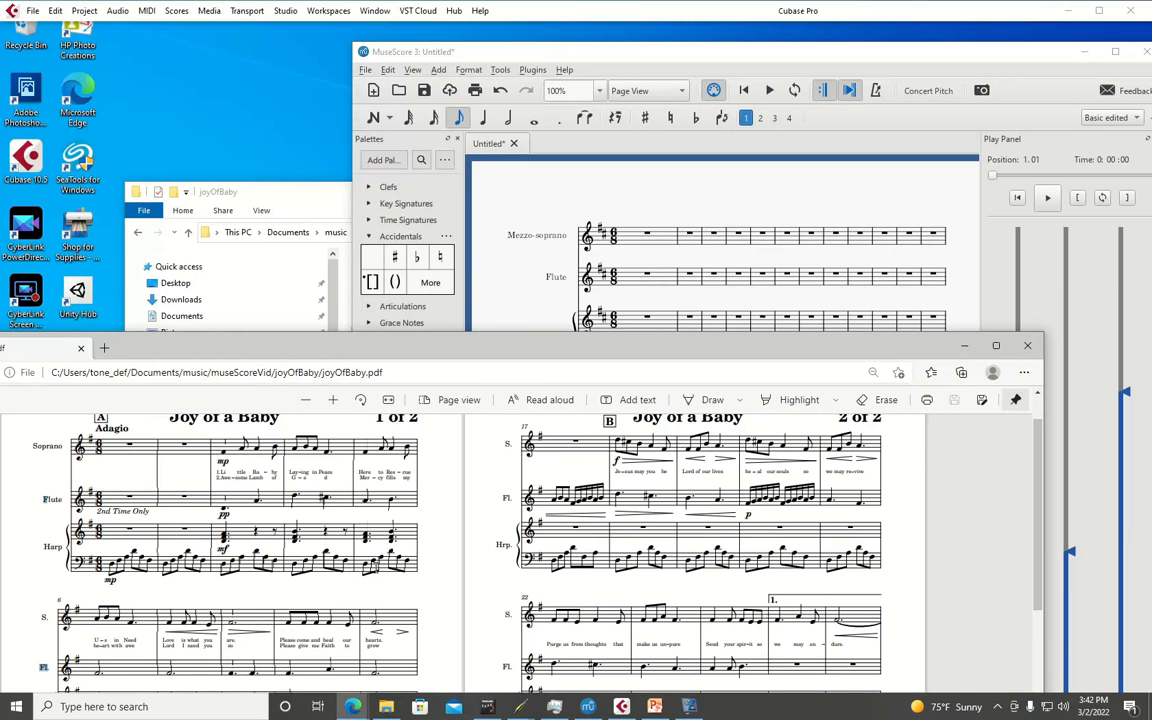
drag(350, 362, 378, 165)
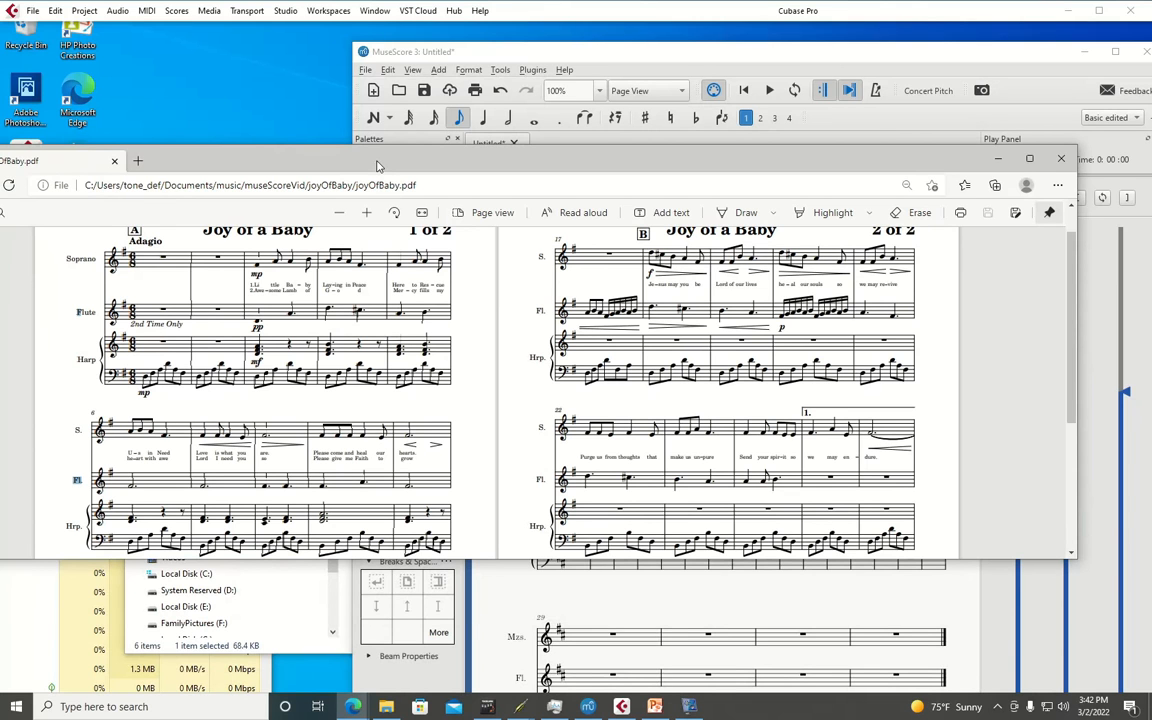
drag(378, 165, 348, 443)
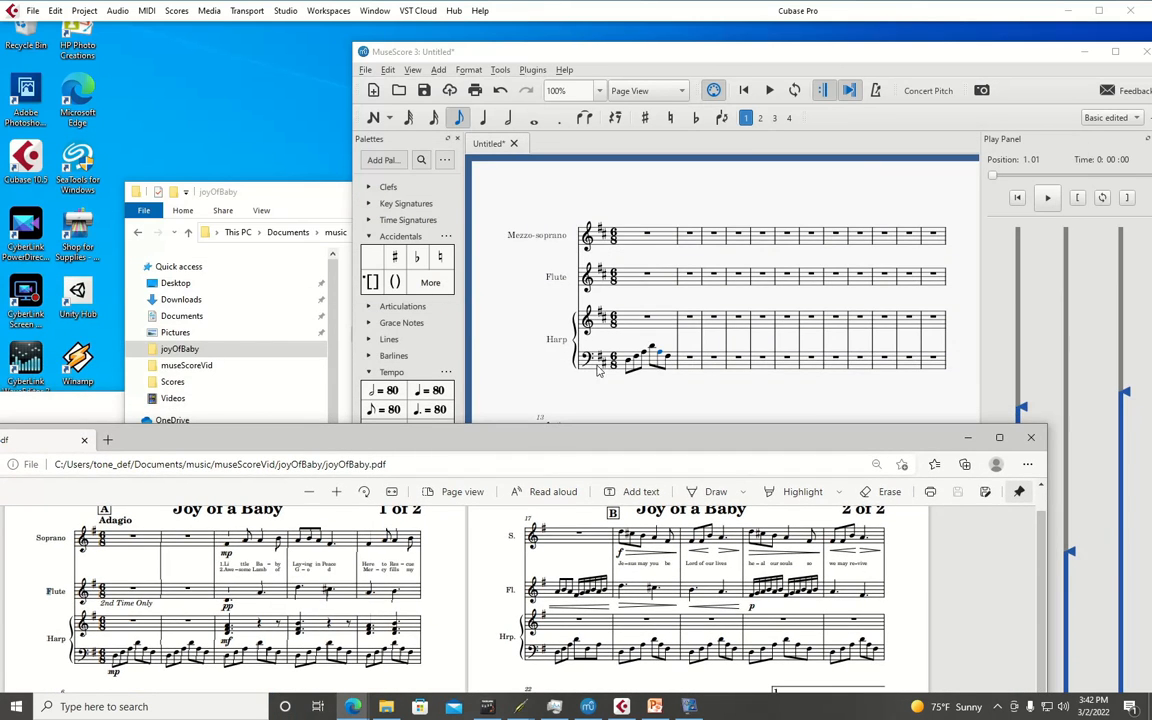
Copy measure 1 of the harp's bass staff into measure 2
click(627, 363)
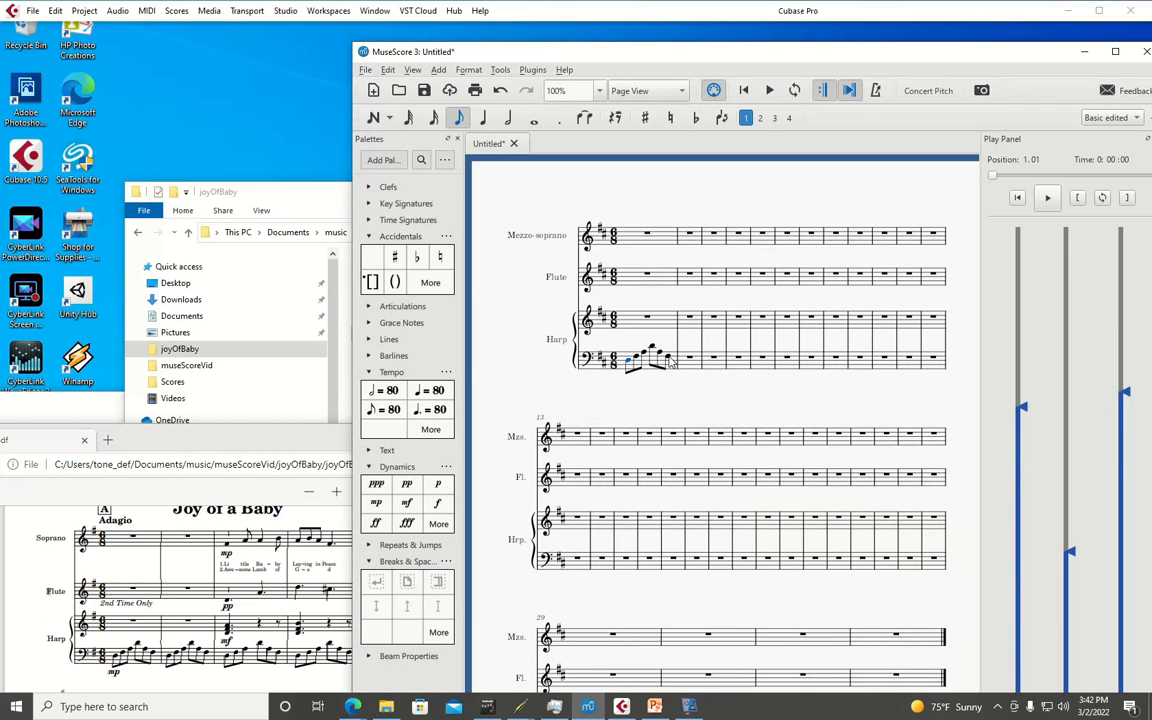
shift+click(669, 362)
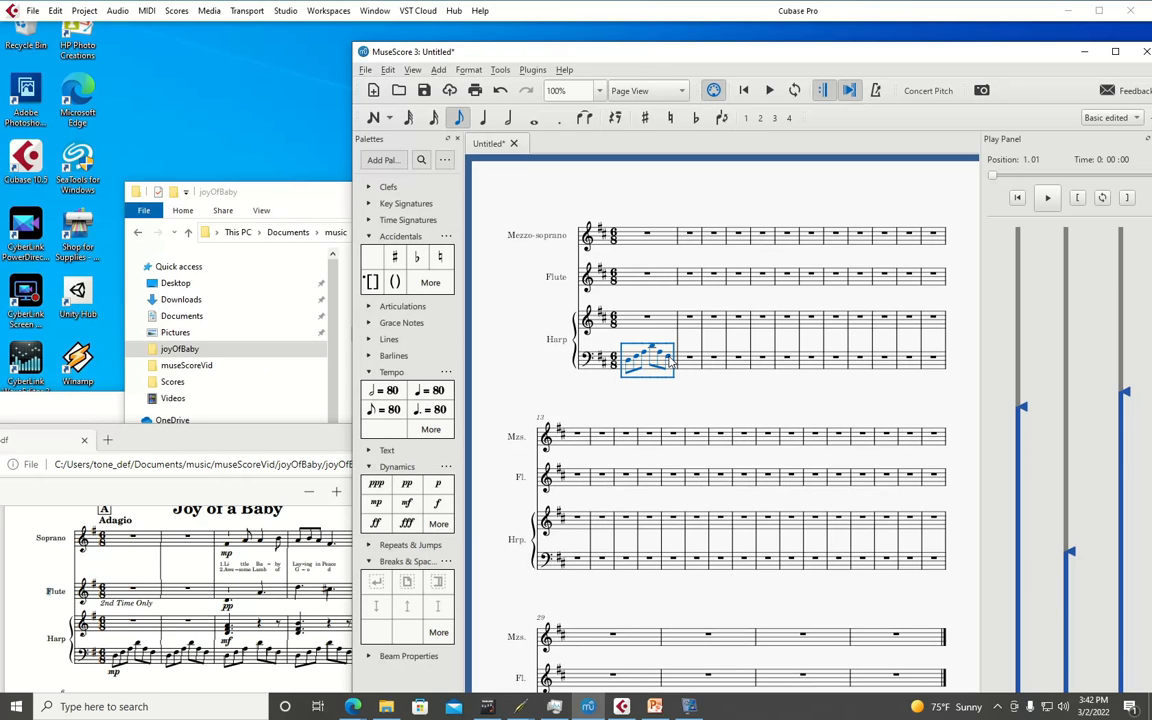
click(688, 359)
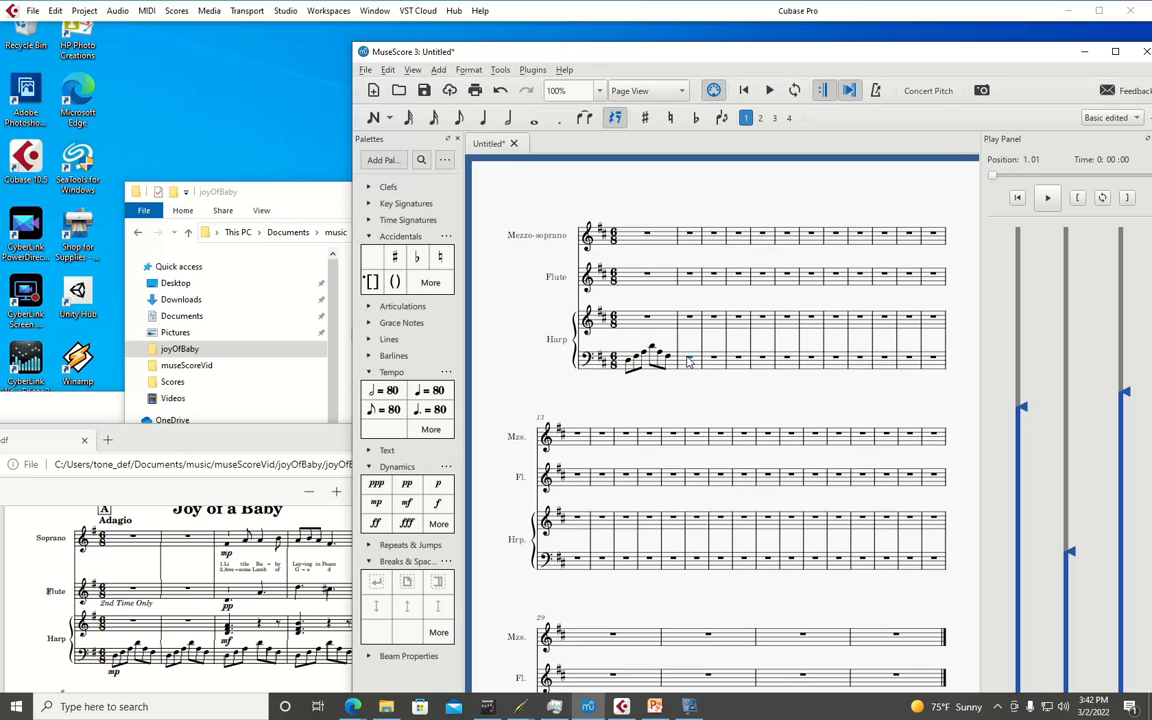
key(ctrl+v)
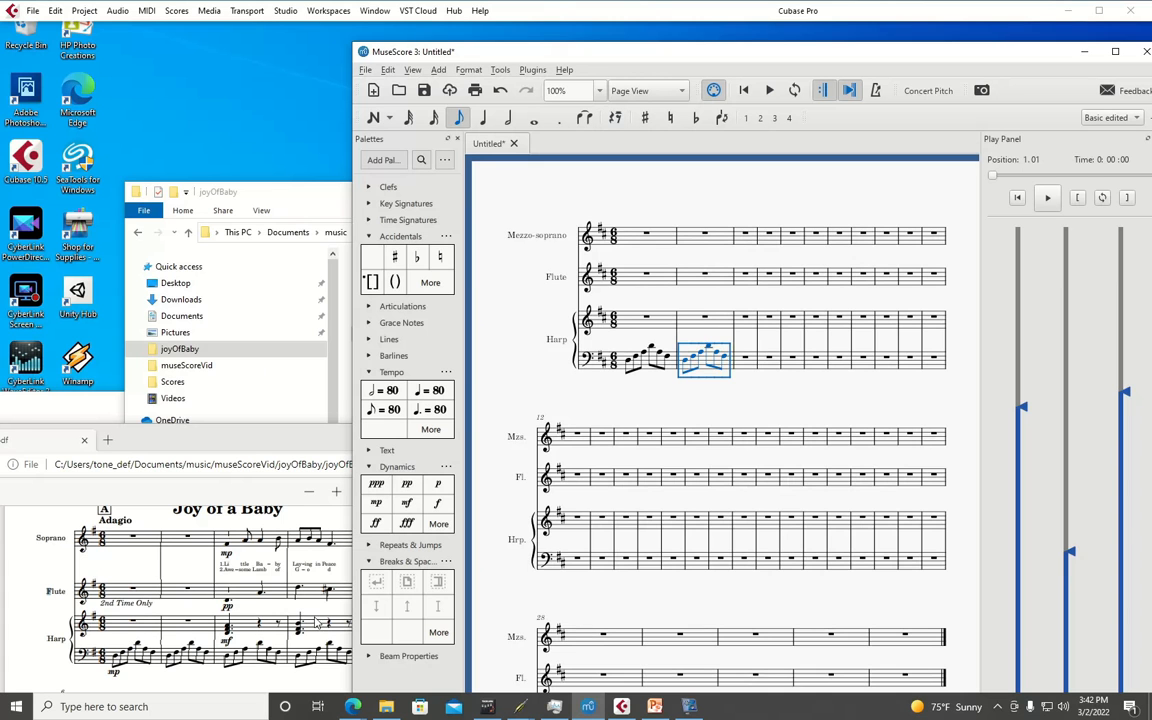
Check the harp part in joyOfBaby.pdf and paste the copied bass pattern into measures 3 through 6 of the harp's bass staff
drag(276, 445, 275, 294)
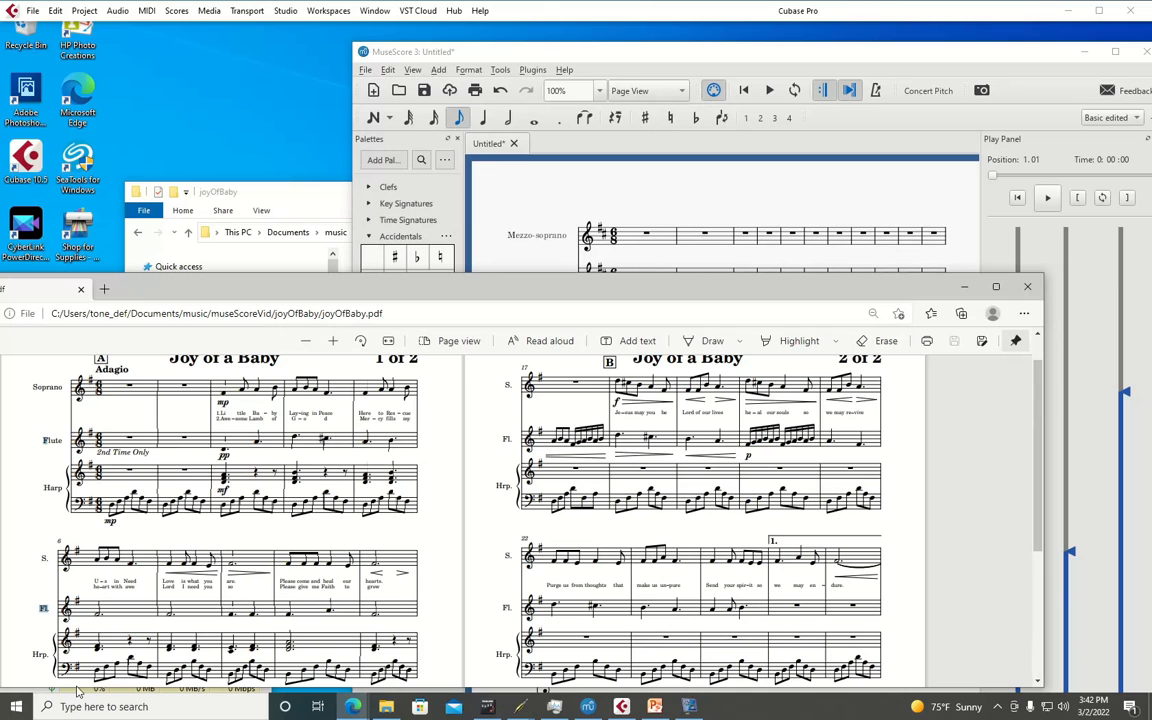
click(517, 268)
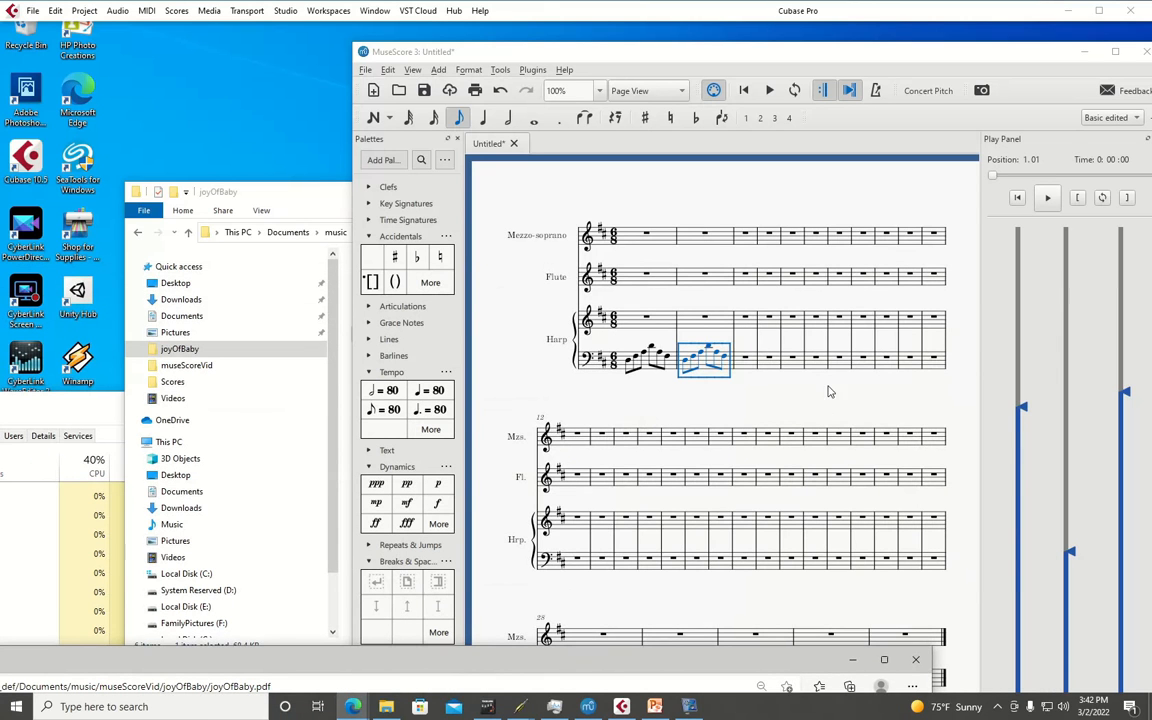
click(750, 363)
key(ctrl+v)
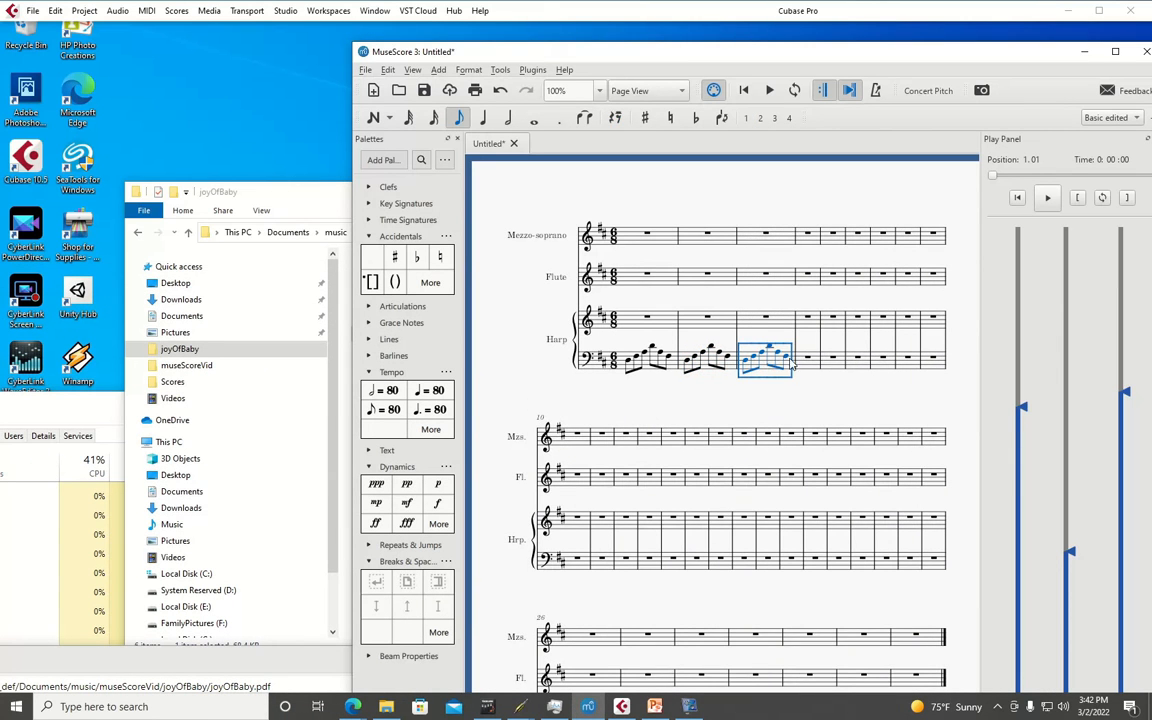
click(803, 362)
key(ctrl+v)
click(858, 364)
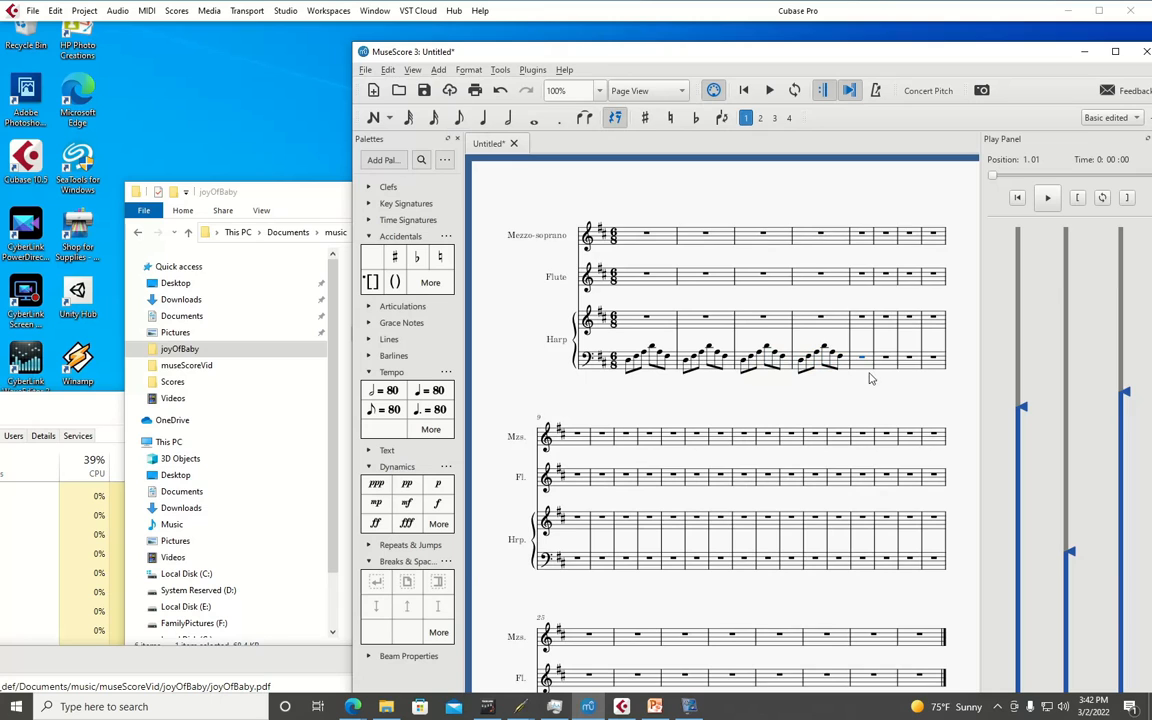
key(ctrl+v)
click(934, 360)
key(ctrl+v)
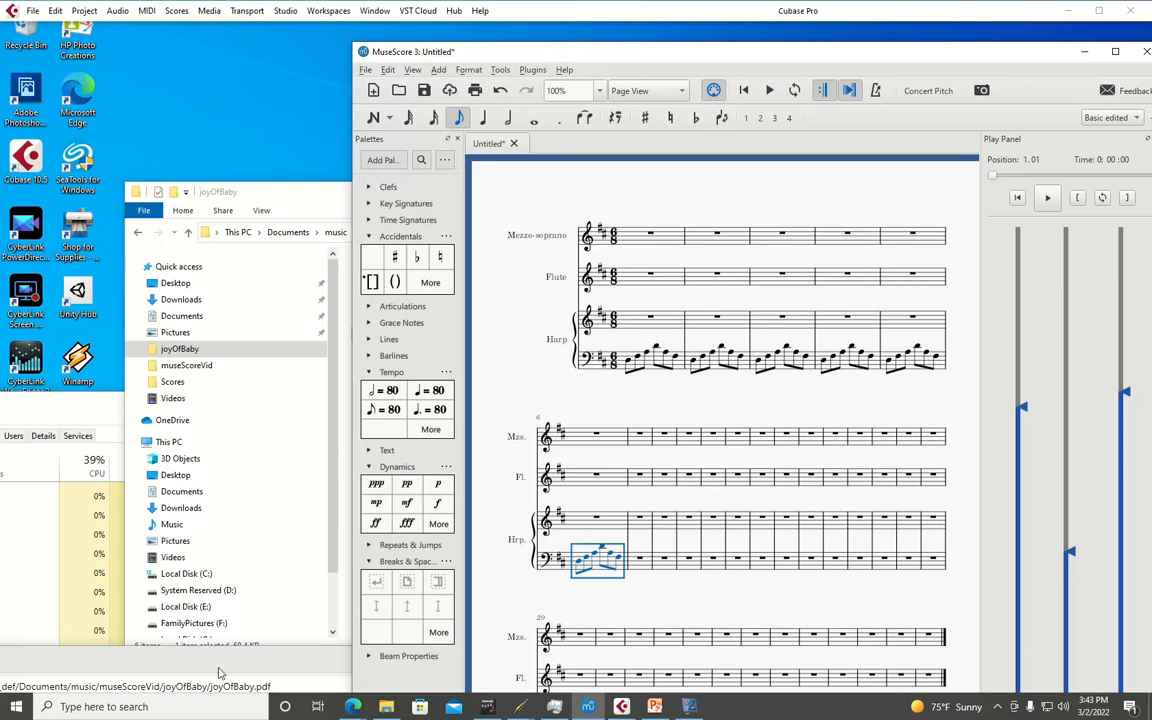
Compare with the PDF's harp part and copy measures 2 through 5 of the harp's bass staff into measures 7 through 10
drag(240, 662, 375, 175)
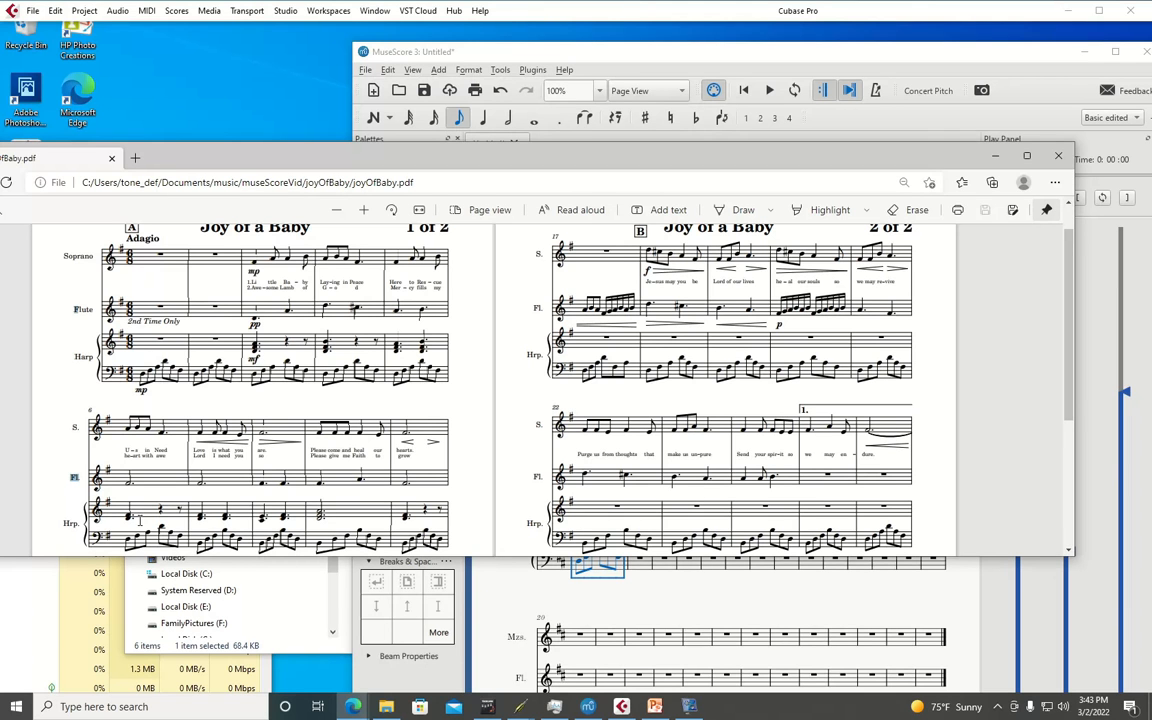
drag(491, 150, 540, 172)
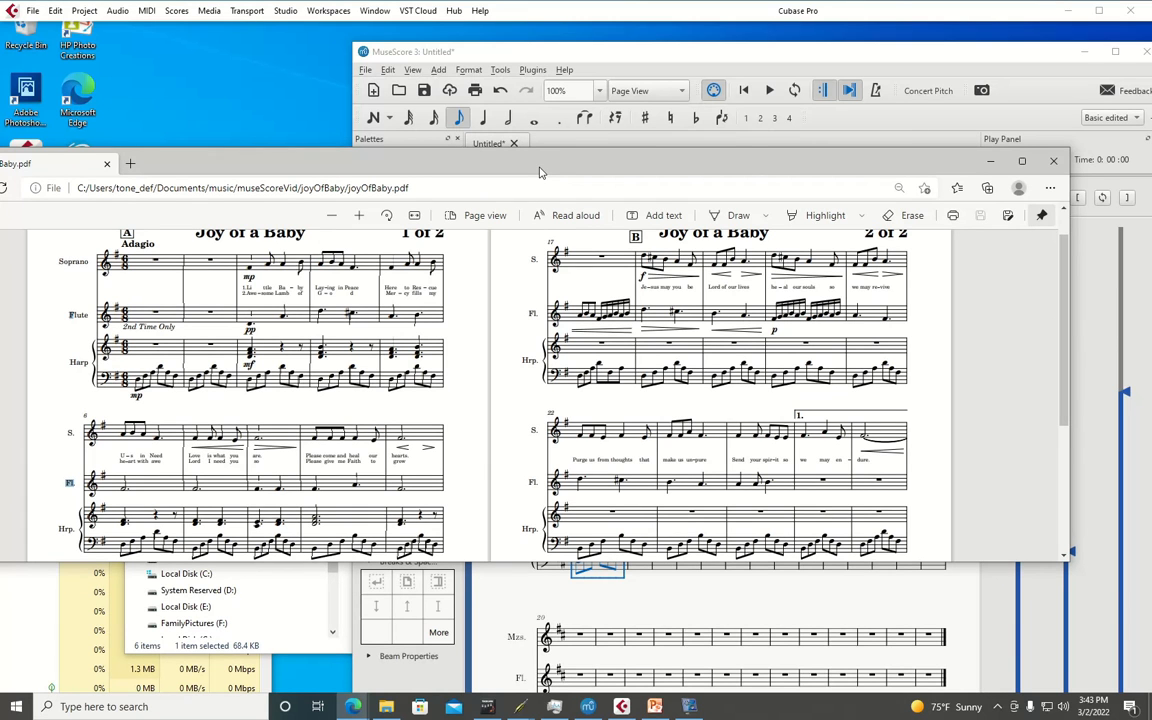
scroll(500, 390, down, 3)
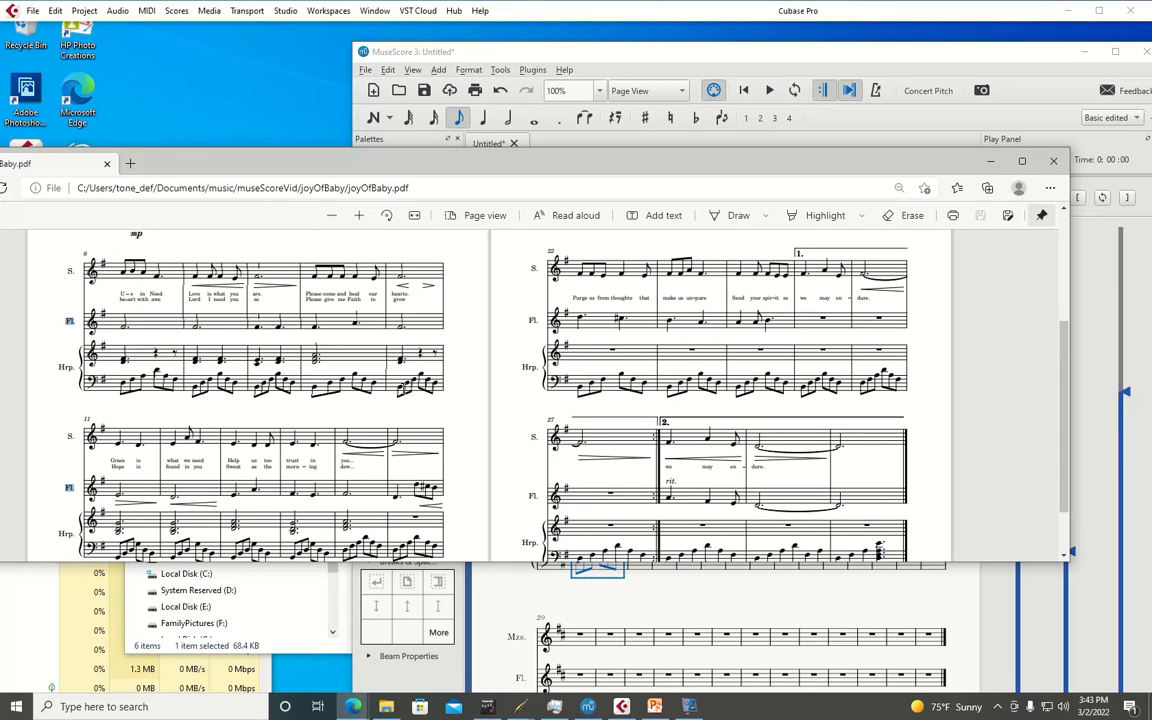
drag(502, 161, 352, 635)
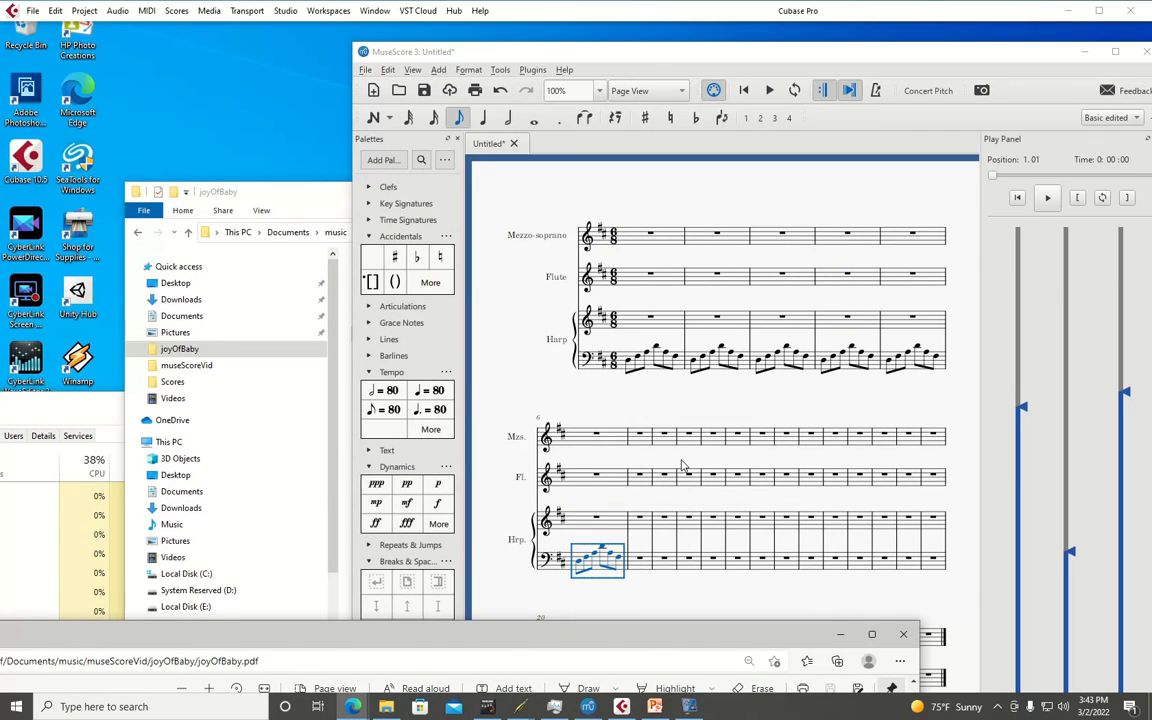
drag(228, 636, 388, 156)
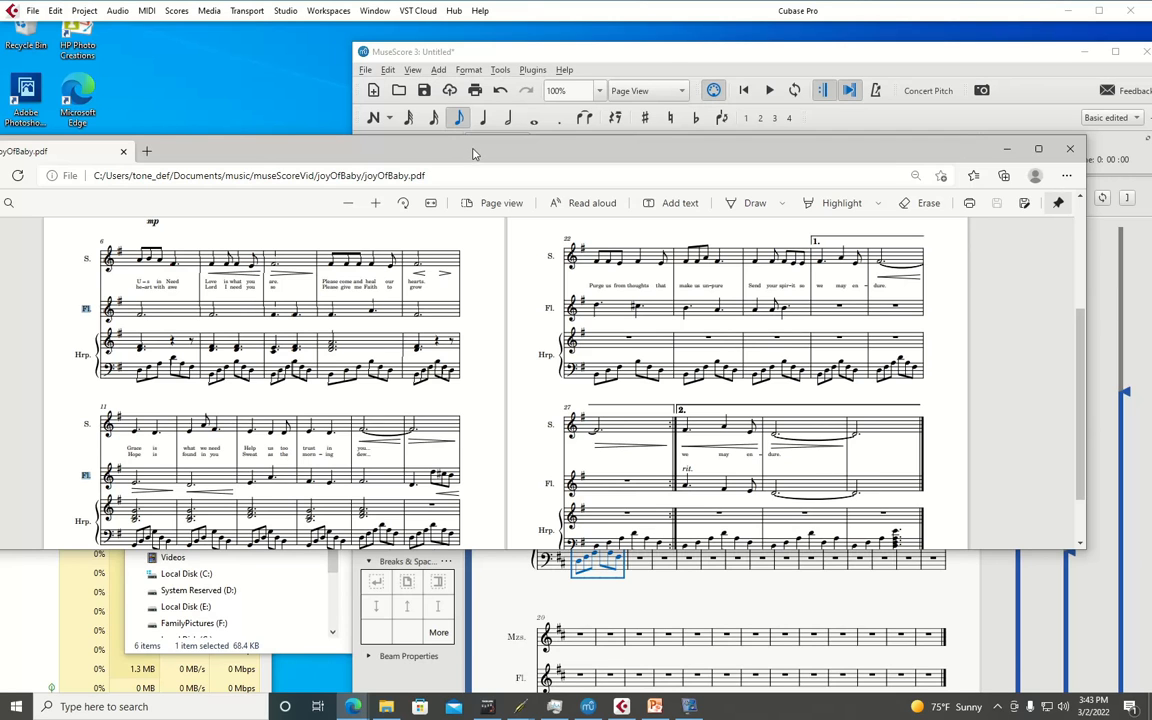
drag(523, 157, 418, 525)
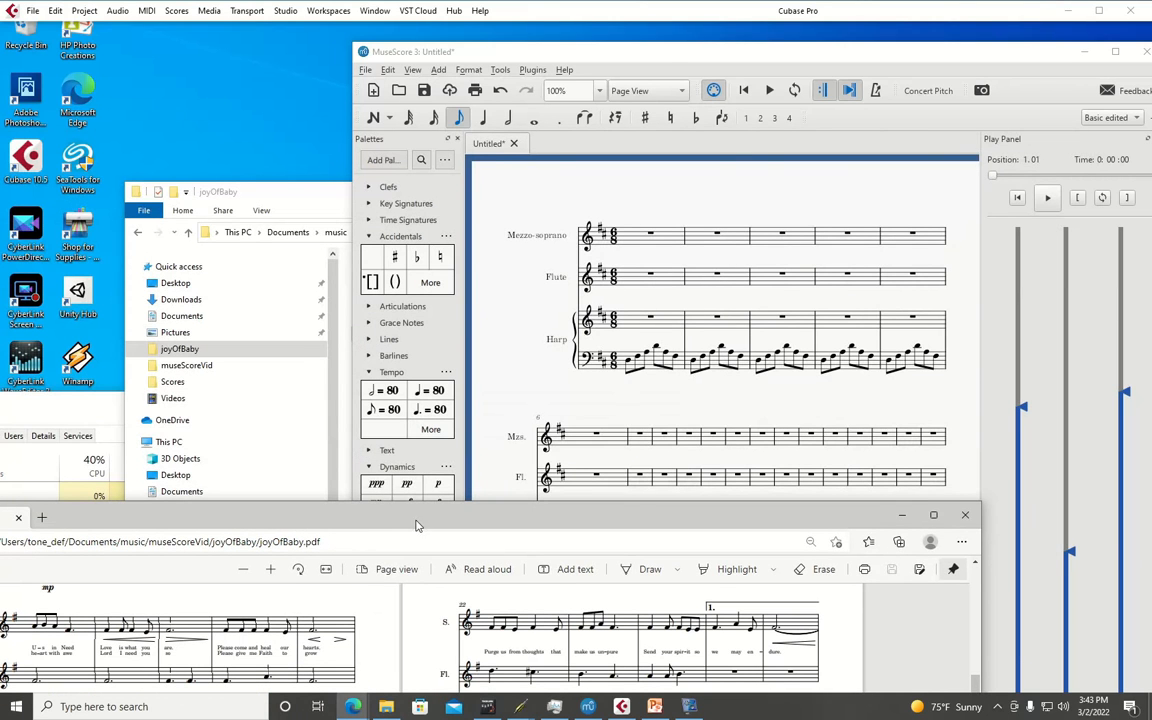
click(693, 362)
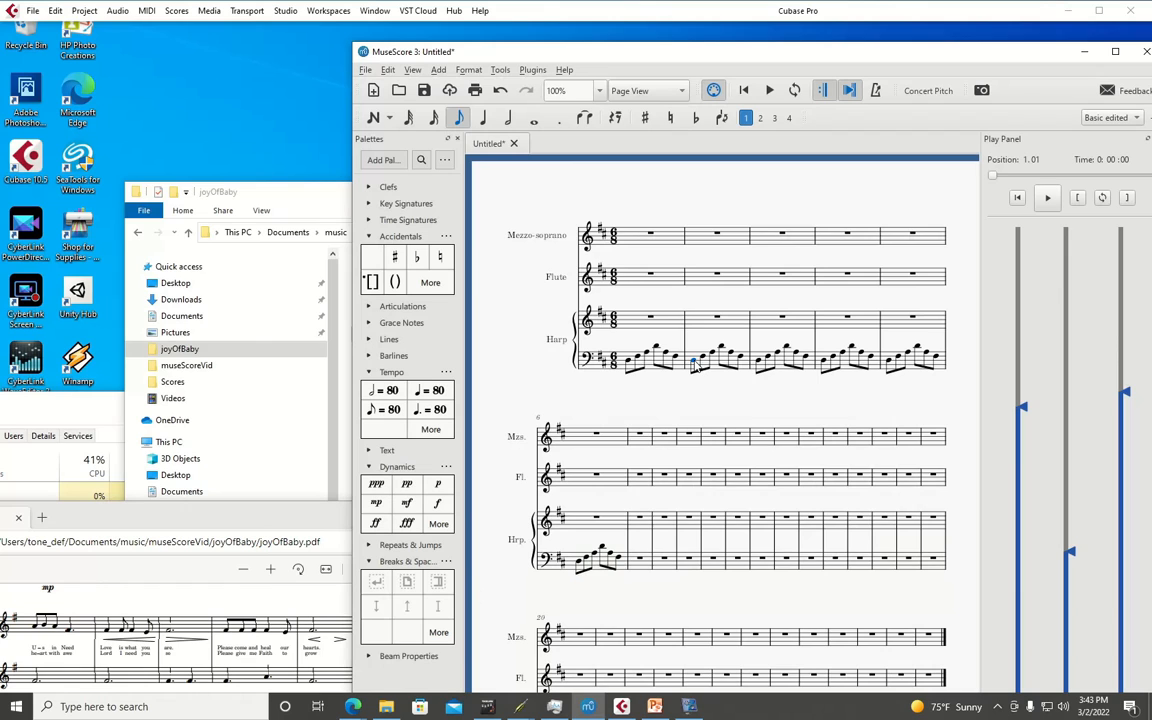
shift+click(938, 363)
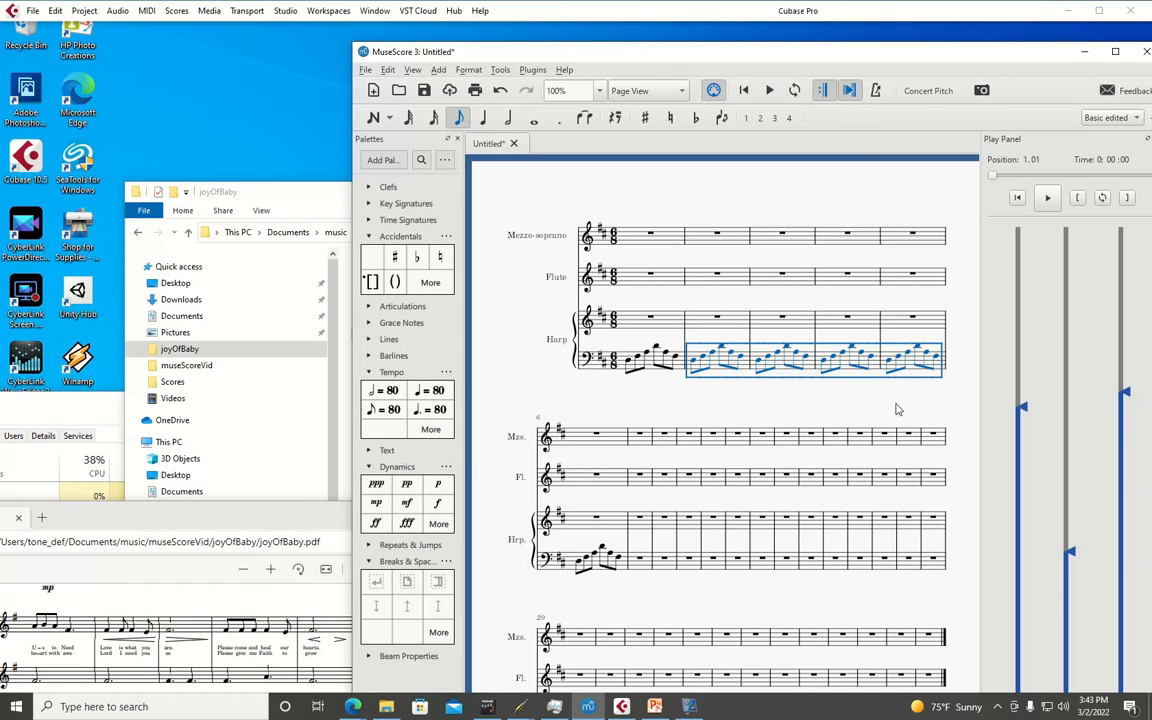
click(640, 562)
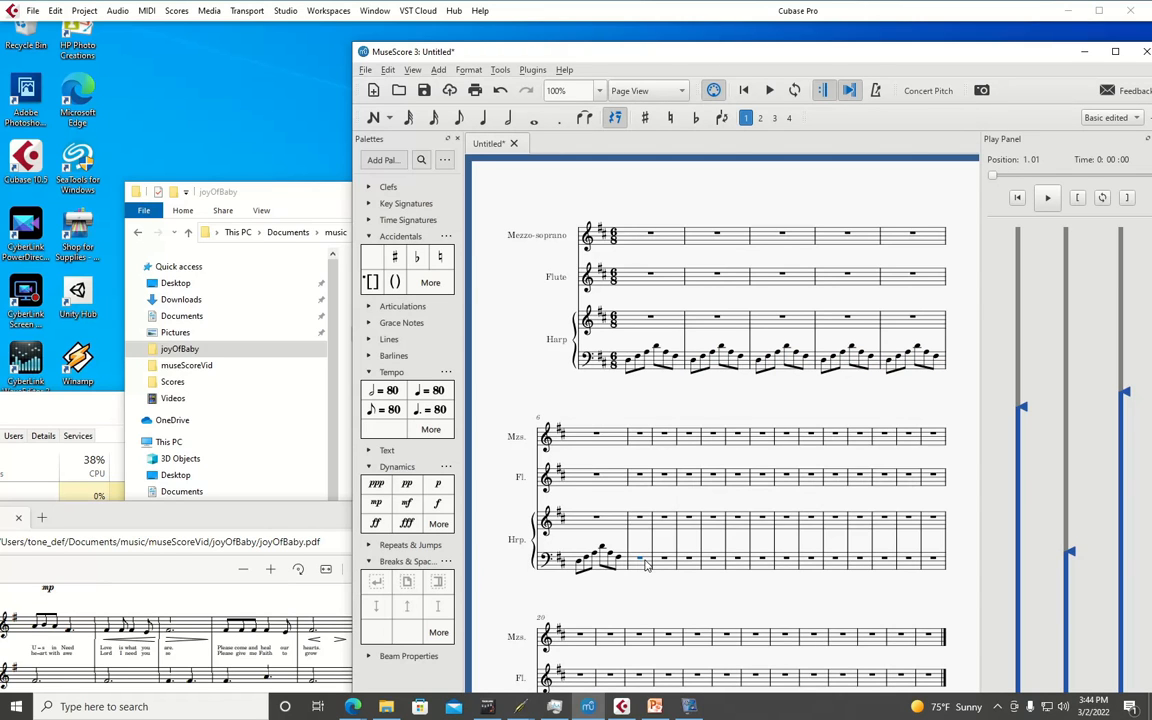
key(ctrl+v)
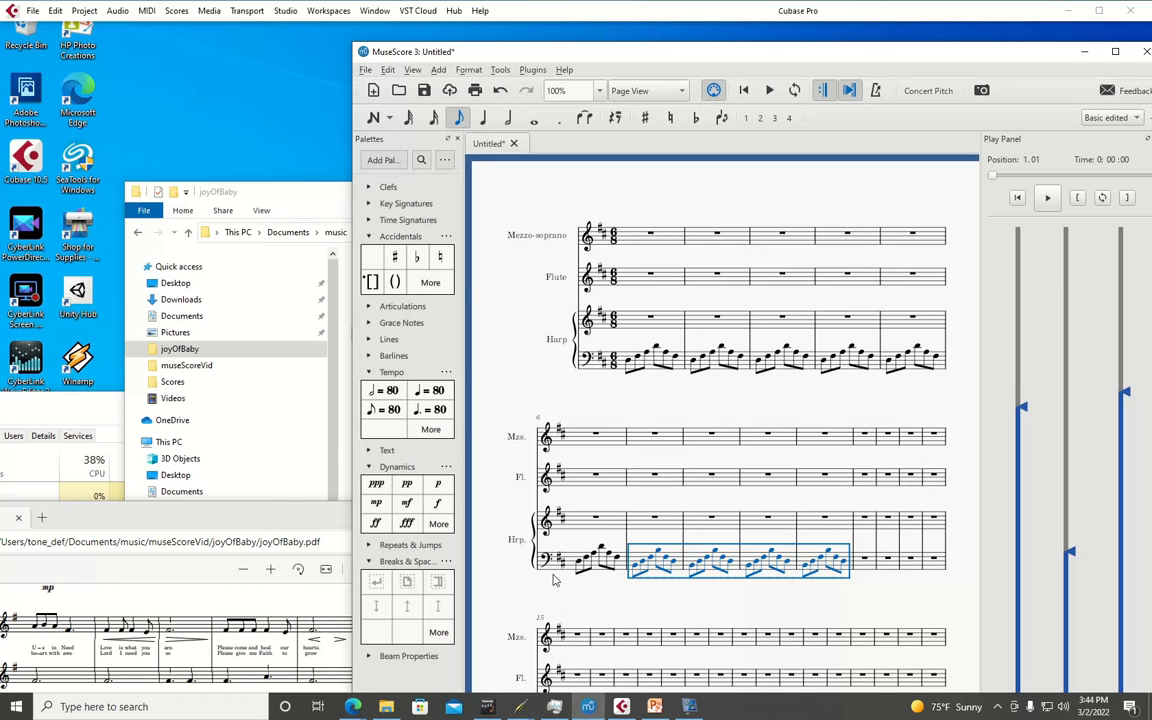
Examine the harp staves on both pages of joyOfBaby.pdf, from the first system to the ending
drag(260, 517, 398, 112)
scroll(330, 275, down, 2)
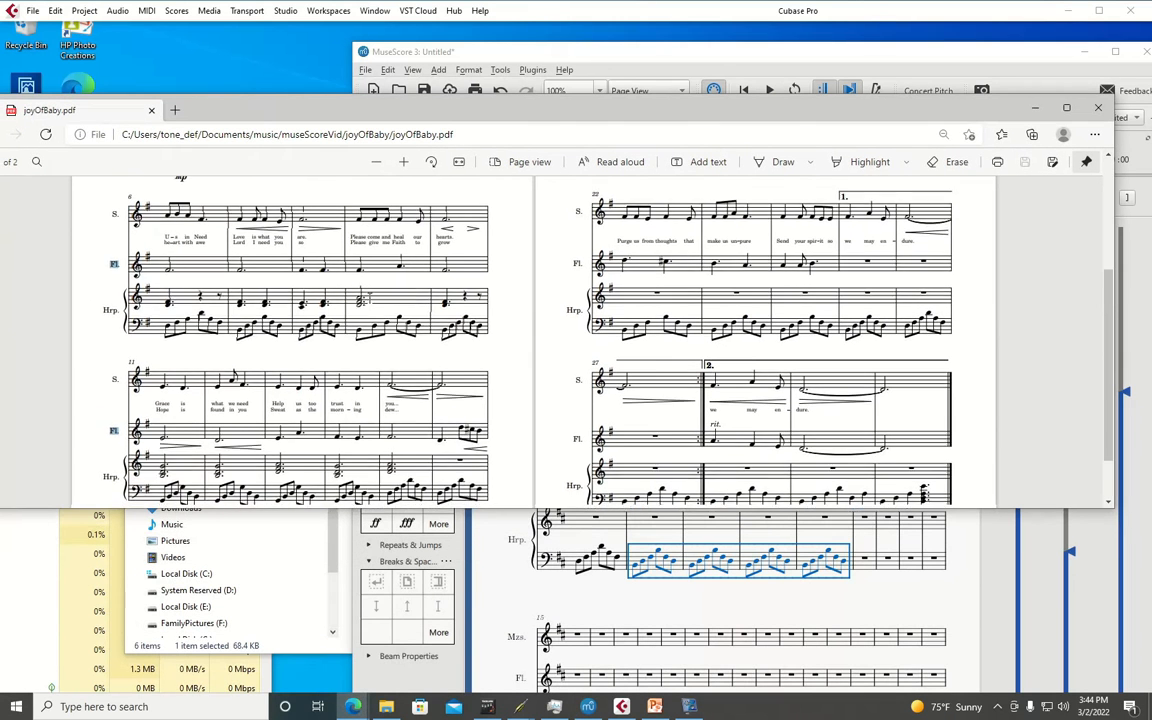
scroll(363, 313, up, 1)
scroll(363, 313, up, 1)
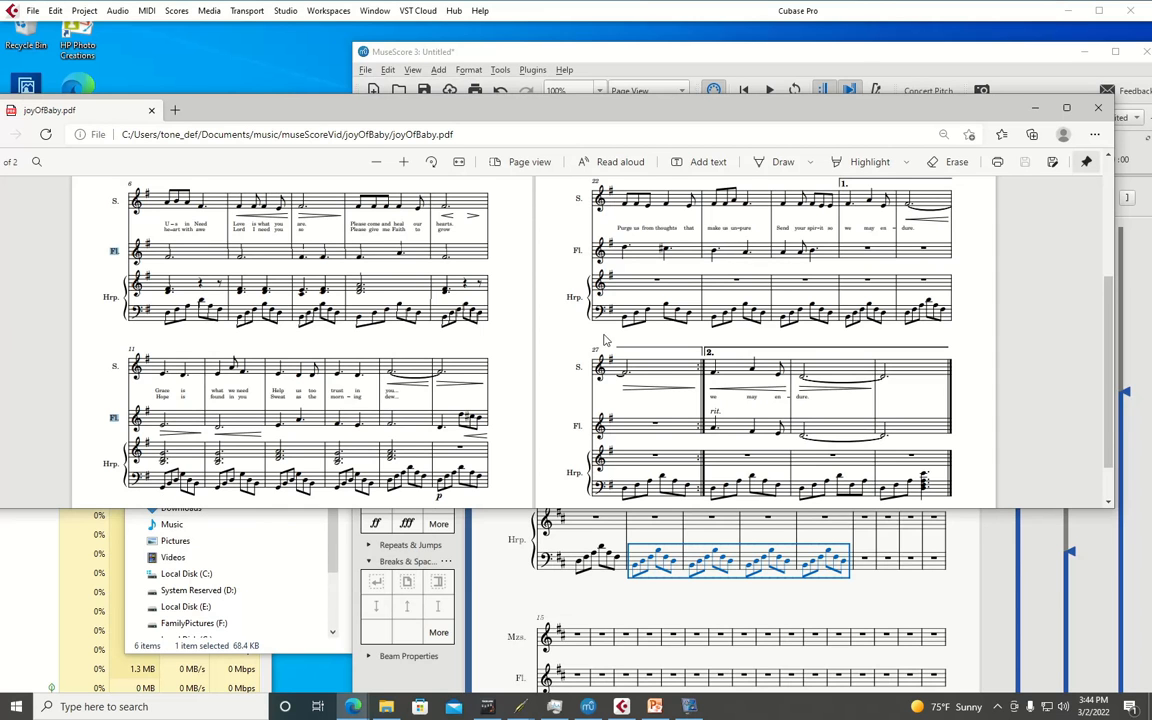
scroll(547, 304, up, 4)
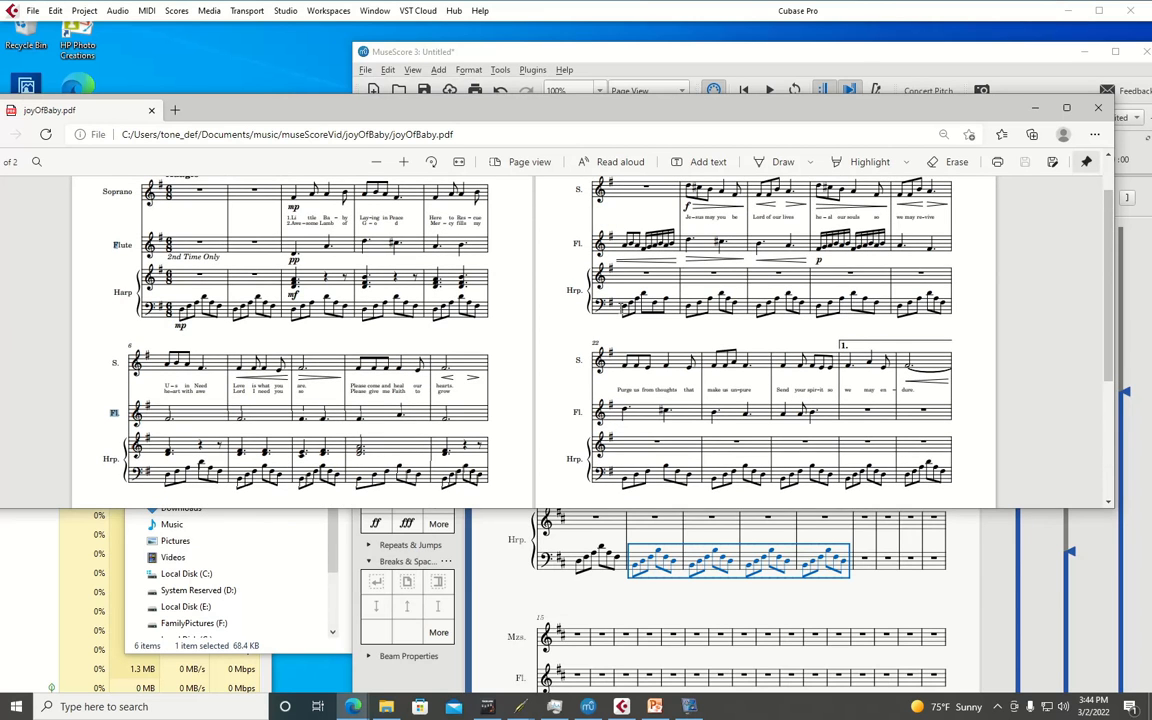
scroll(547, 330, down, 4)
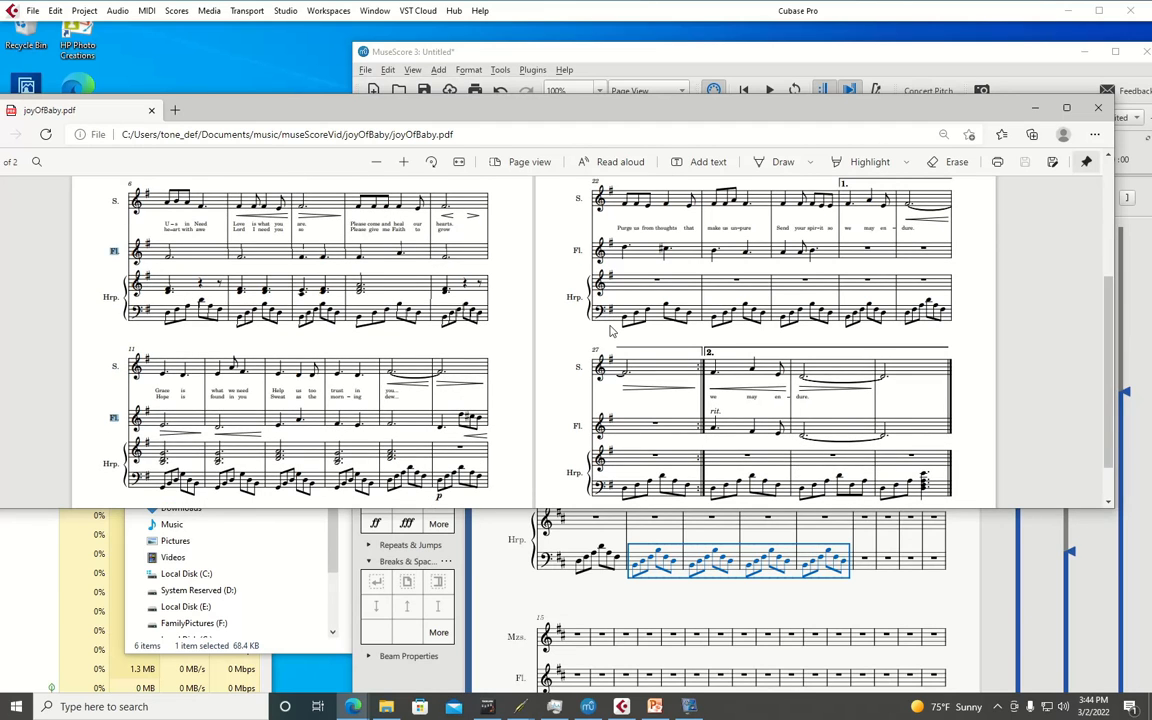
scroll(410, 360, down, 1)
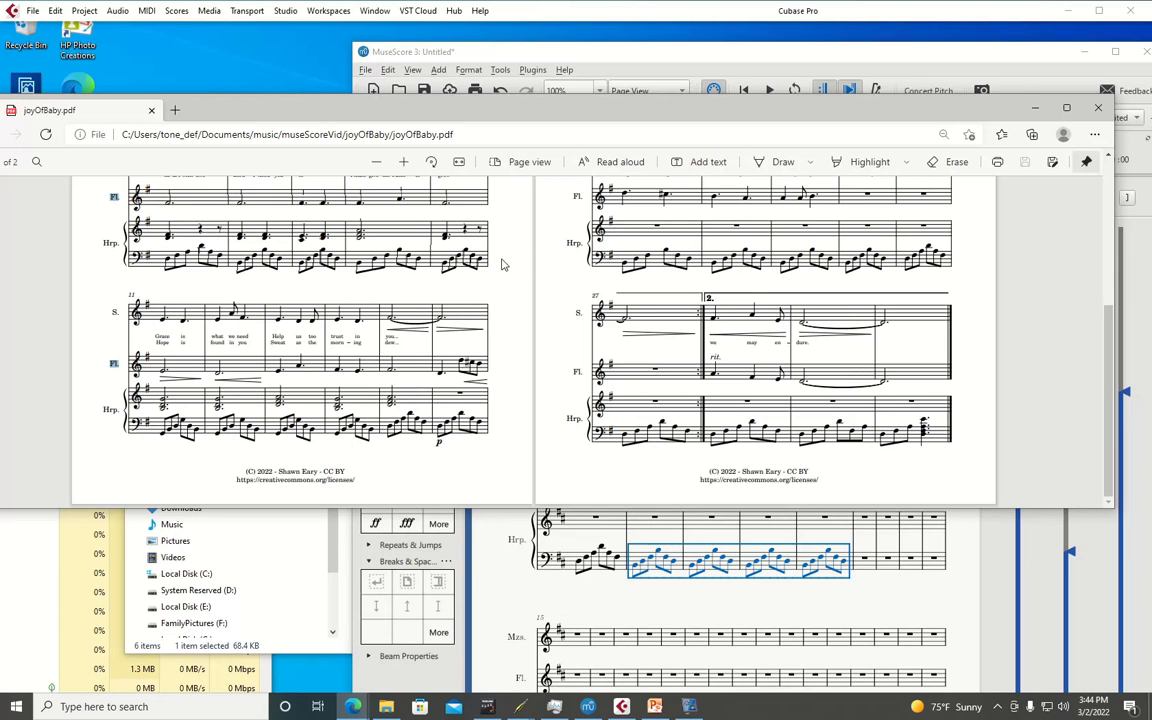
drag(463, 114, 414, 220)
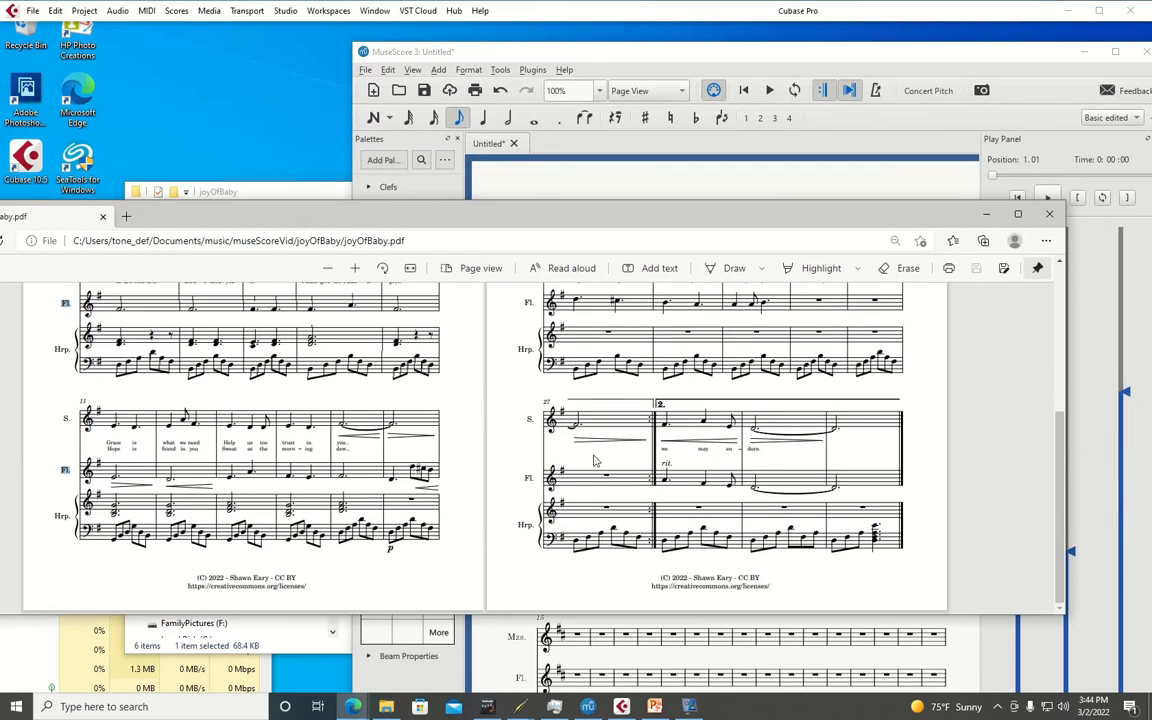
scroll(594, 461, up, 3)
scroll(594, 461, down, 5)
drag(536, 214, 514, 165)
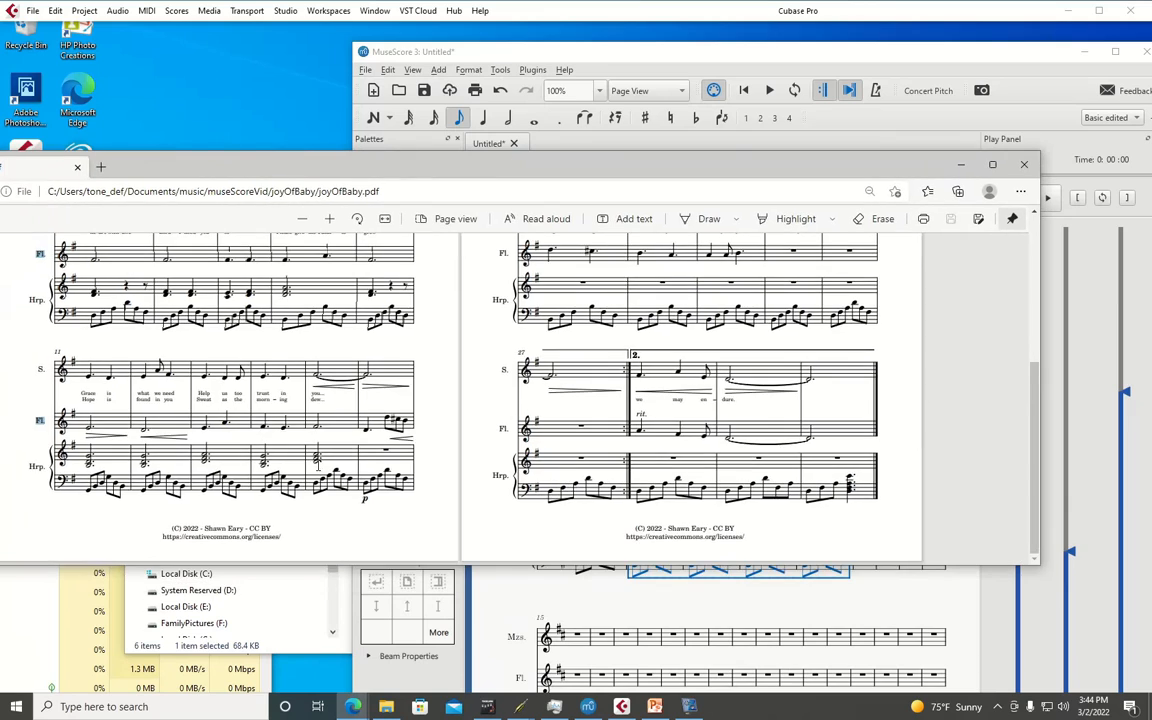
scroll(318, 465, up, 3)
scroll(318, 465, up, 1)
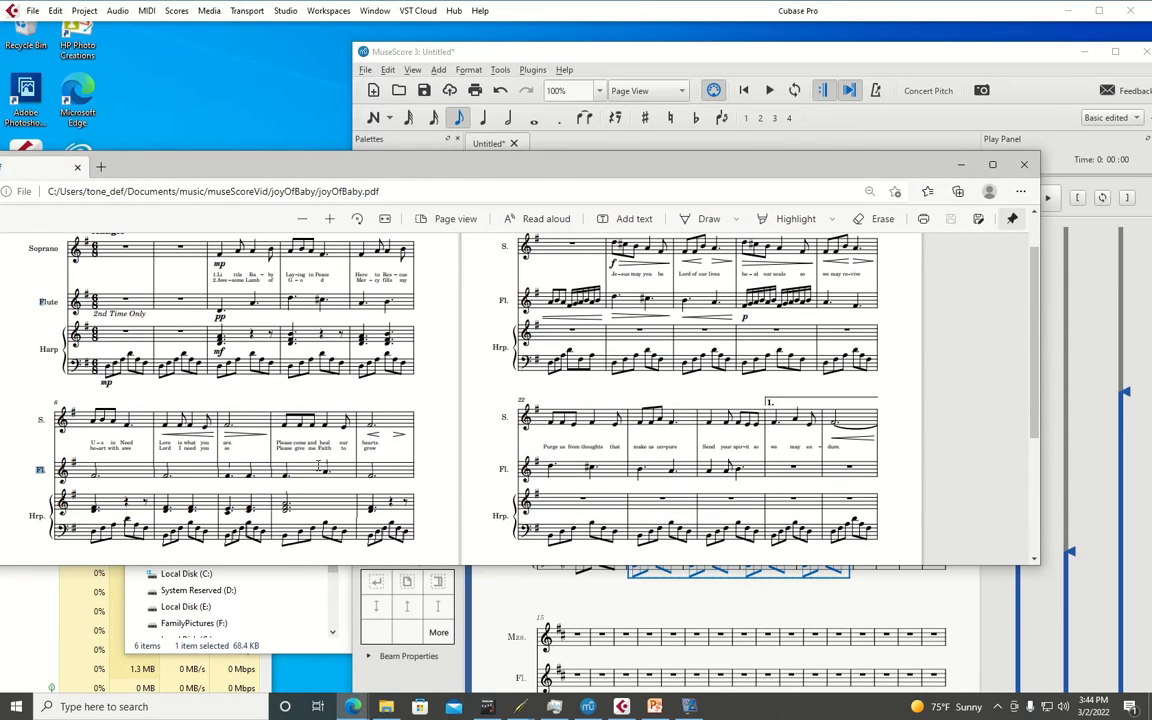
Move the PDF below the score's first system and enter a three-note dotted-quarter chord topped by A4 in measure 3 of the harp's treble staff
drag(338, 160, 362, 460)
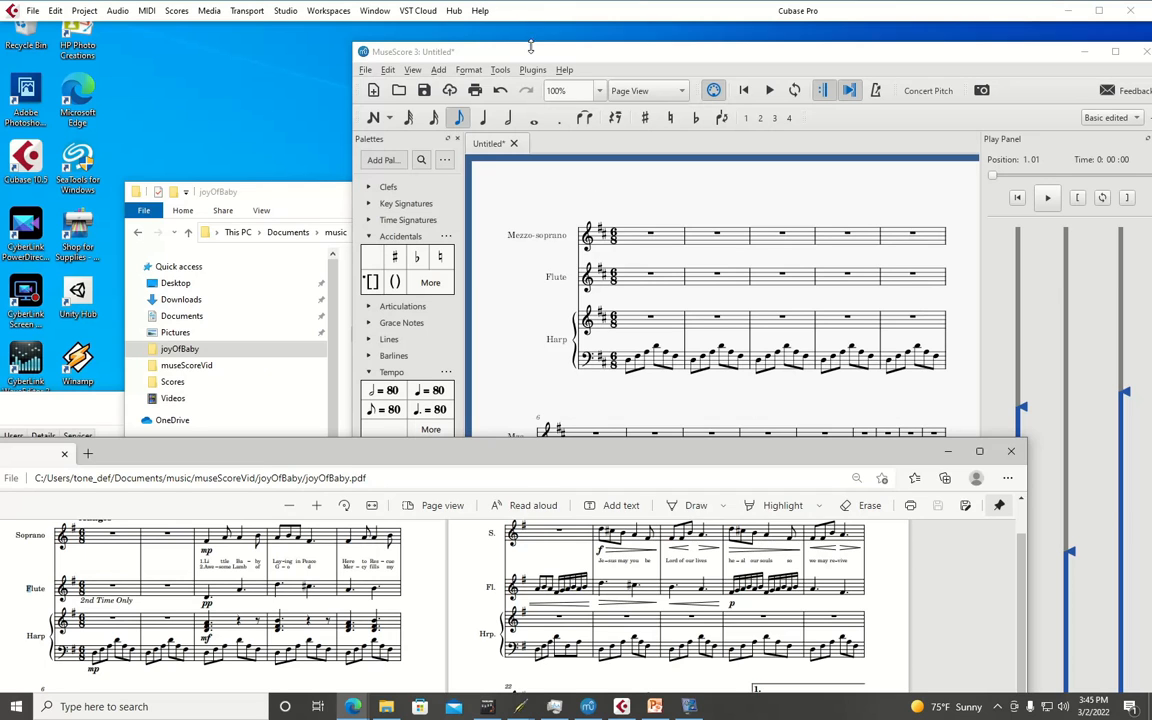
click(479, 50)
click(374, 119)
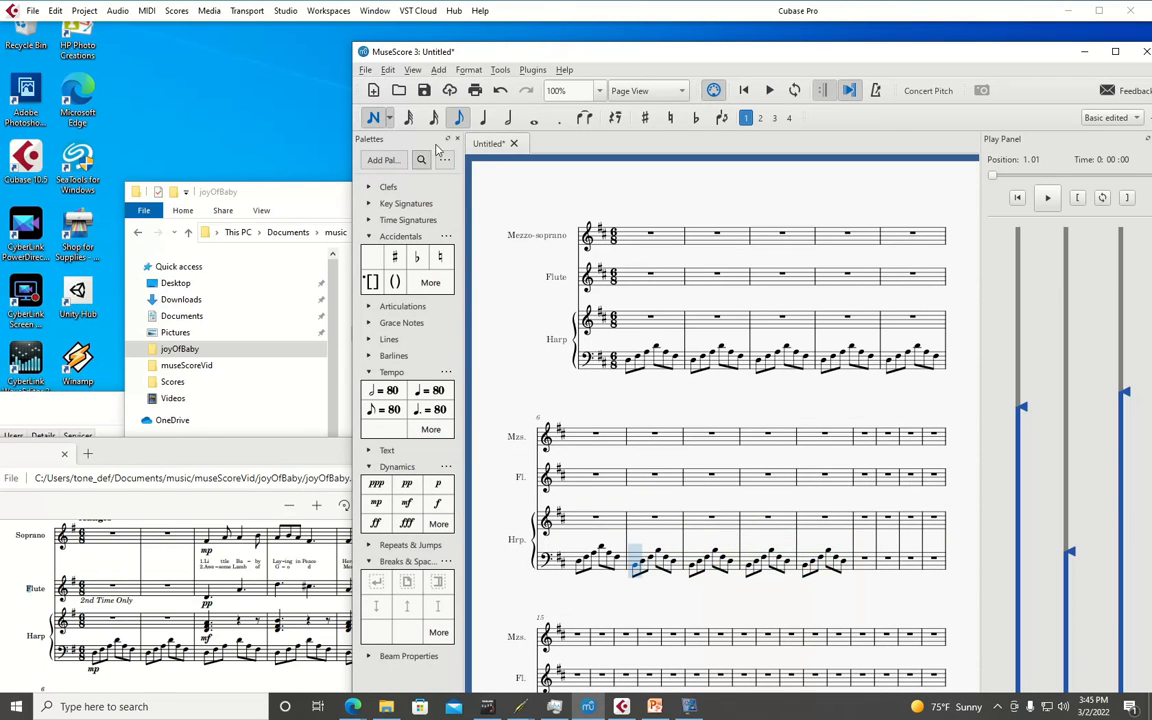
click(485, 118)
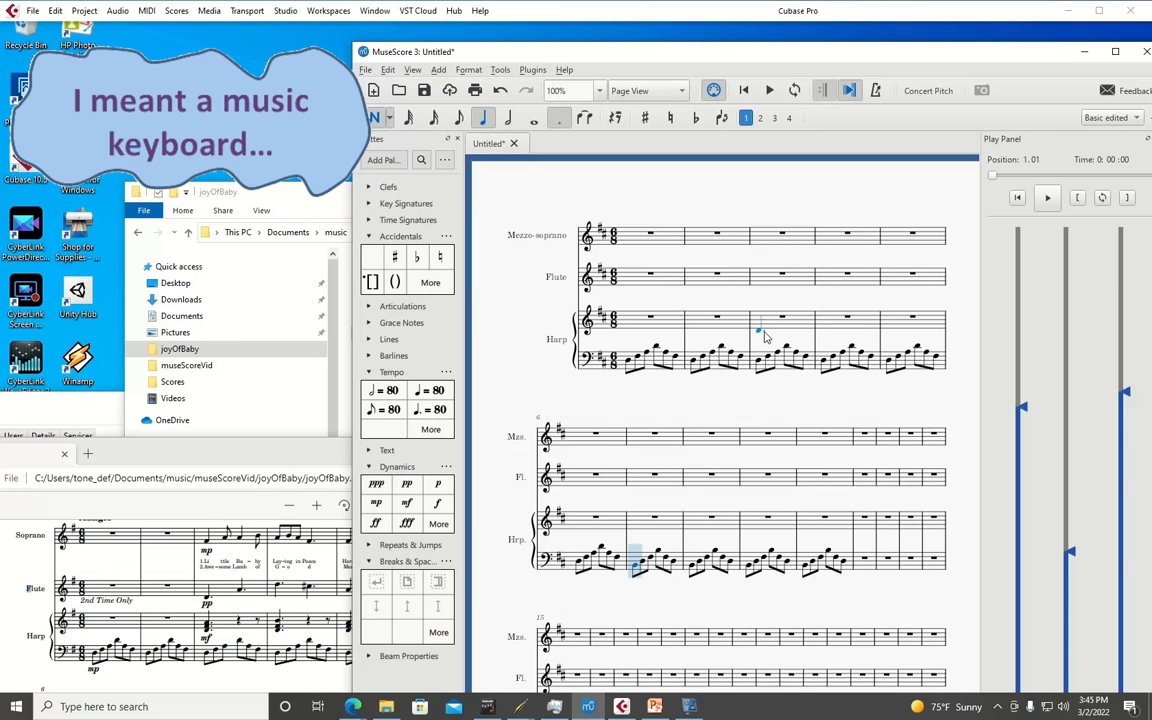
click(763, 333)
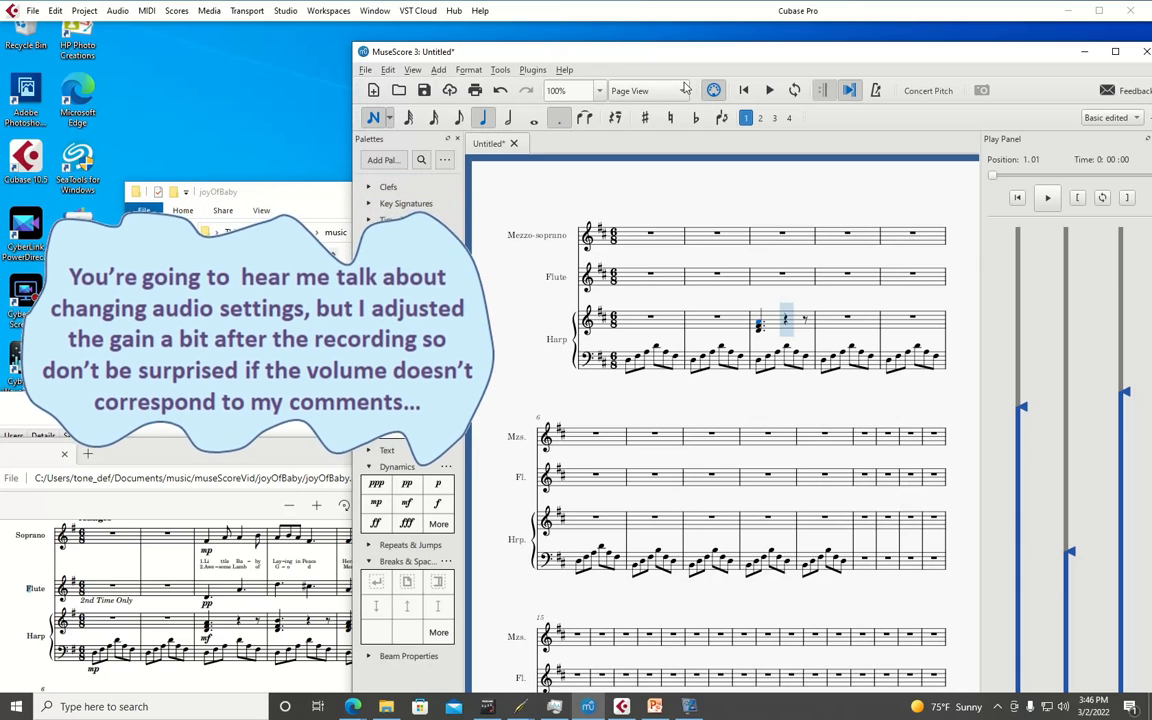
Maximize the score window, hide and reshow the Play Panel, and lower the master volume to -32.4 dB
drag(823, 51, 724, 48)
drag(861, 52, 774, 30)
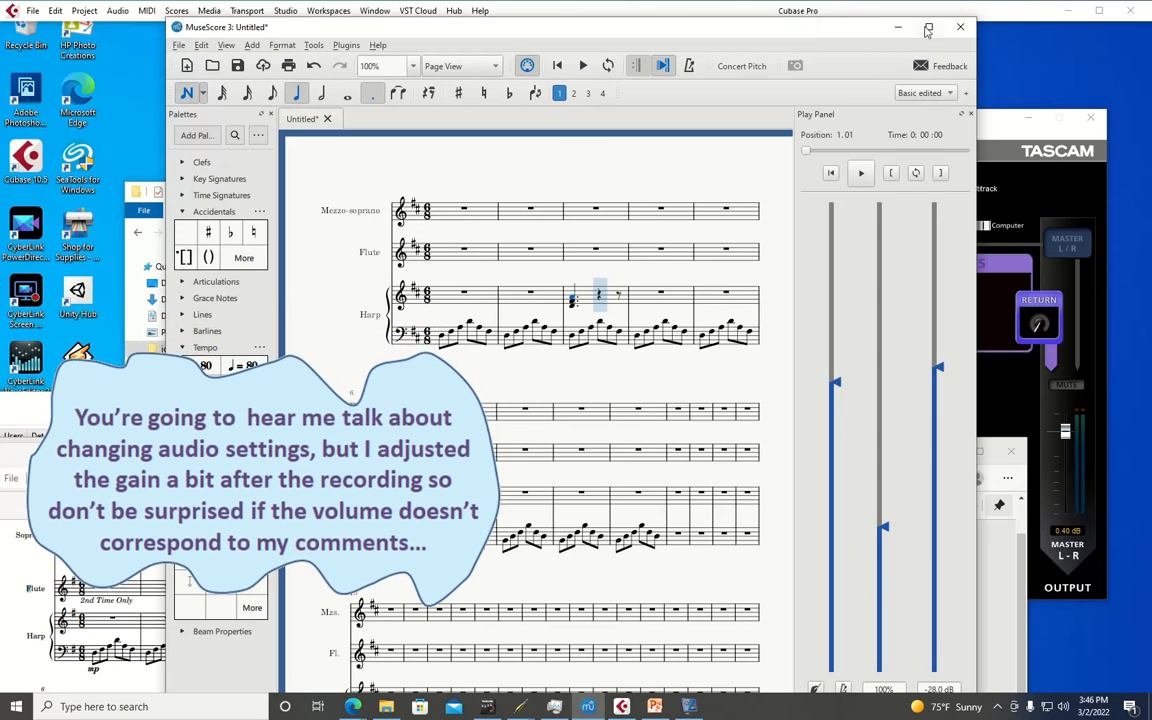
click(929, 27)
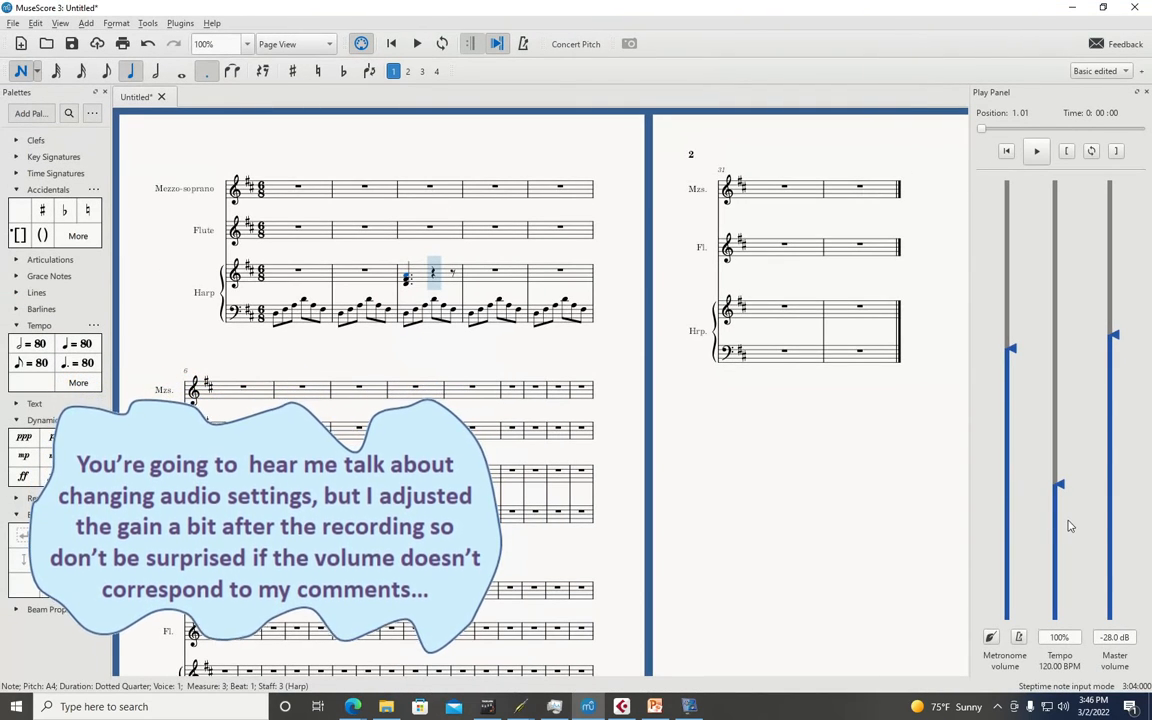
click(60, 23)
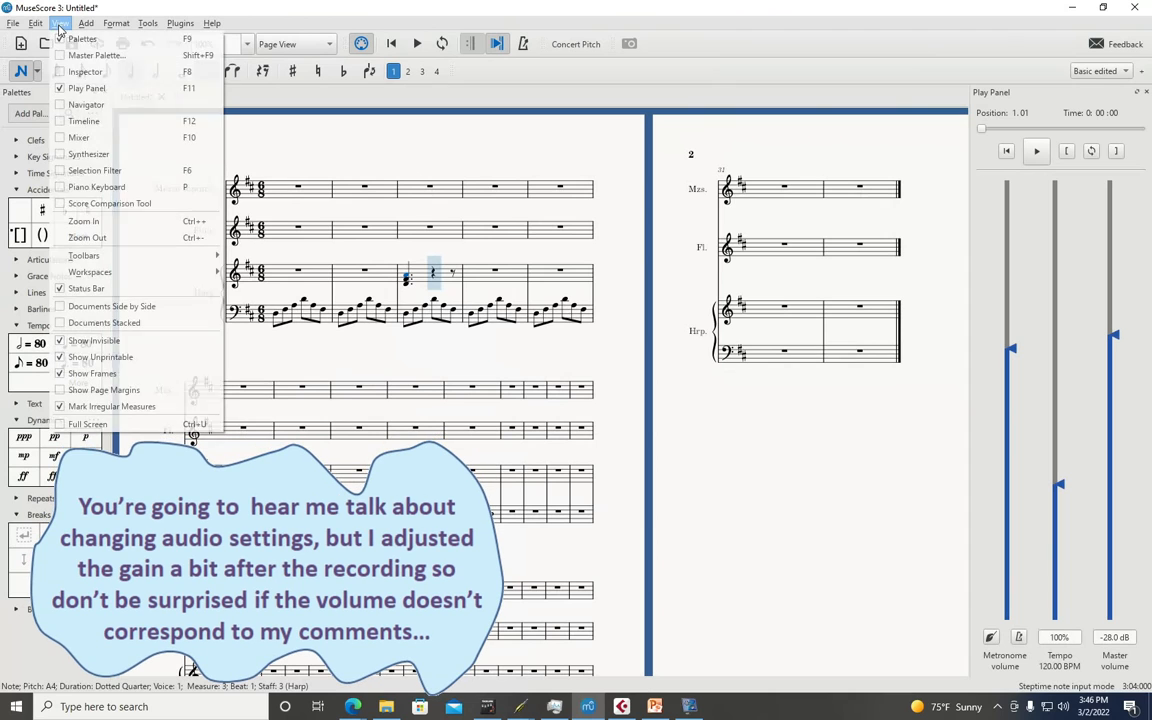
click(70, 90)
click(60, 23)
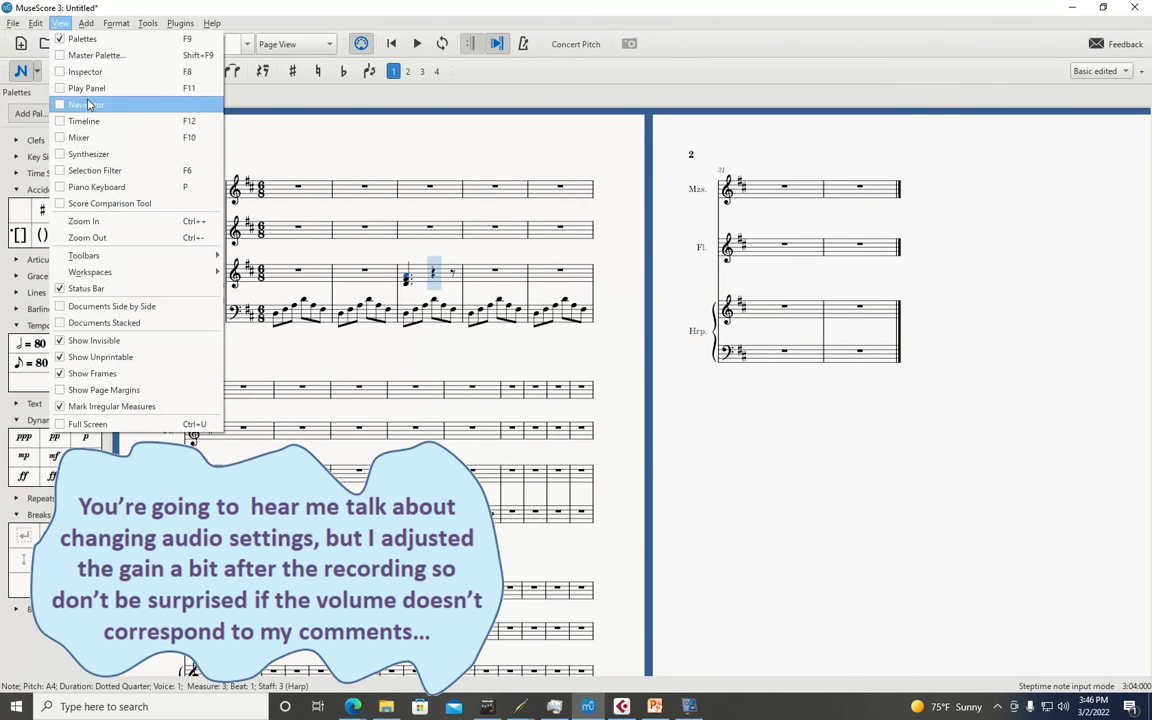
click(78, 88)
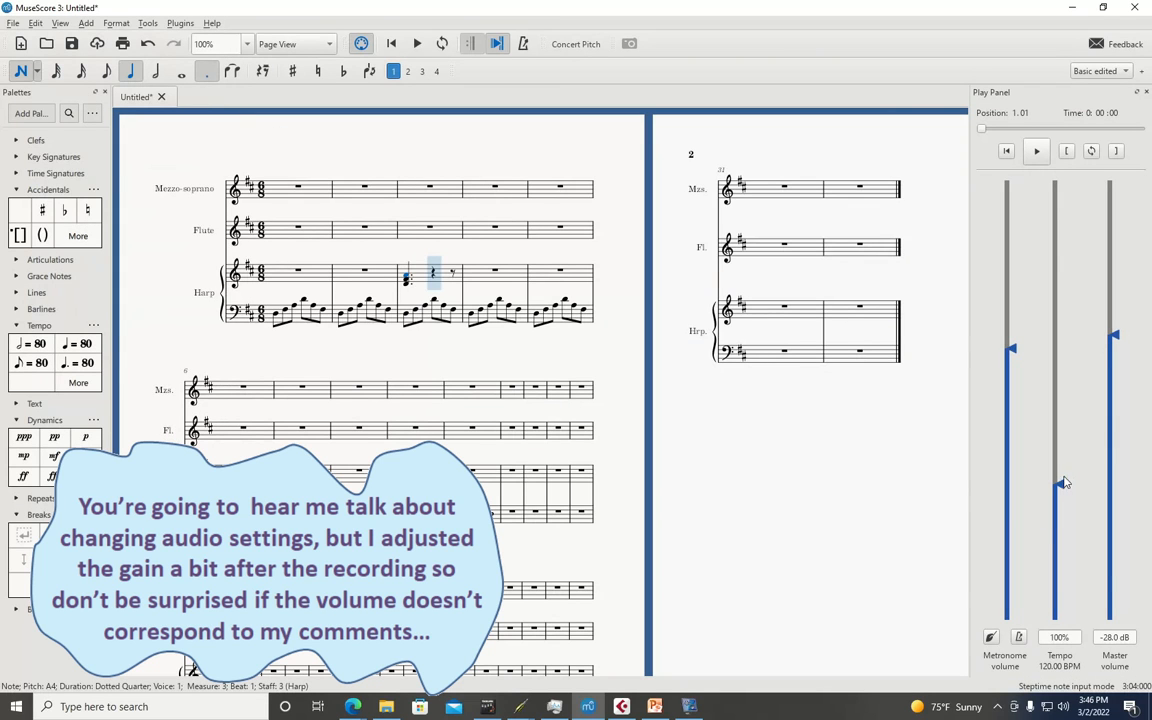
drag(1113, 335, 1115, 359)
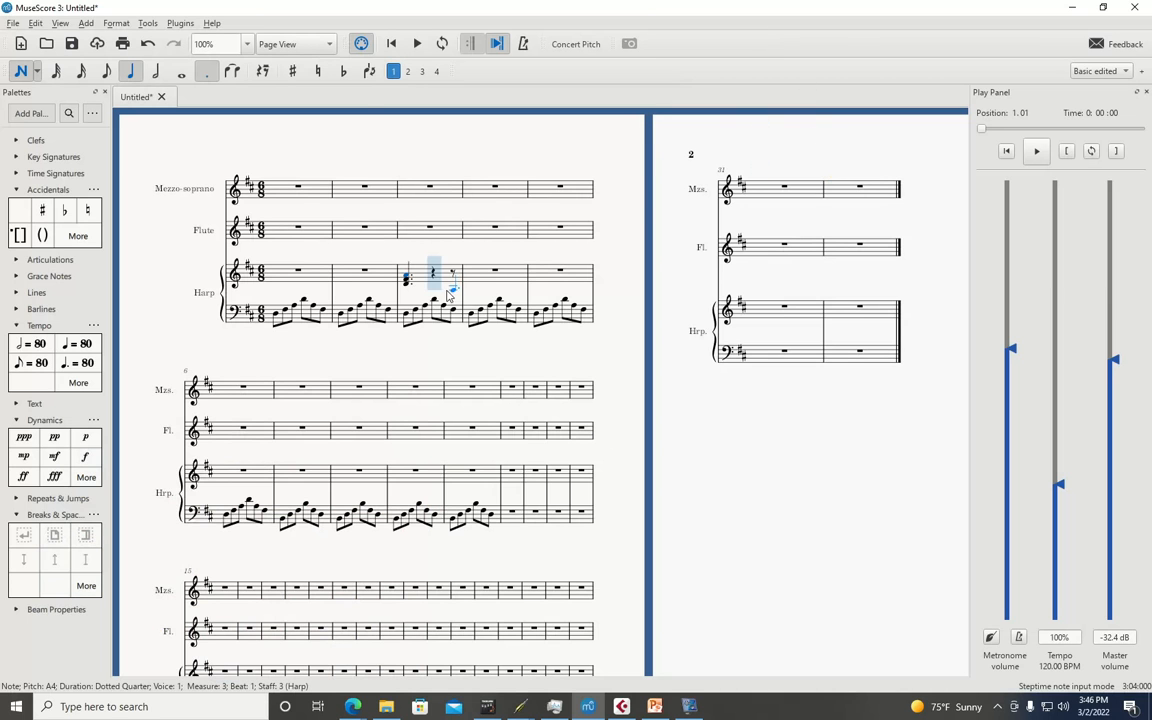
Restore the smaller score window beside the PDF and enter a three-note dotted-quarter chord topped by B4 in measure 4 of the harp's treble staff
drag(298, 8, 743, 39)
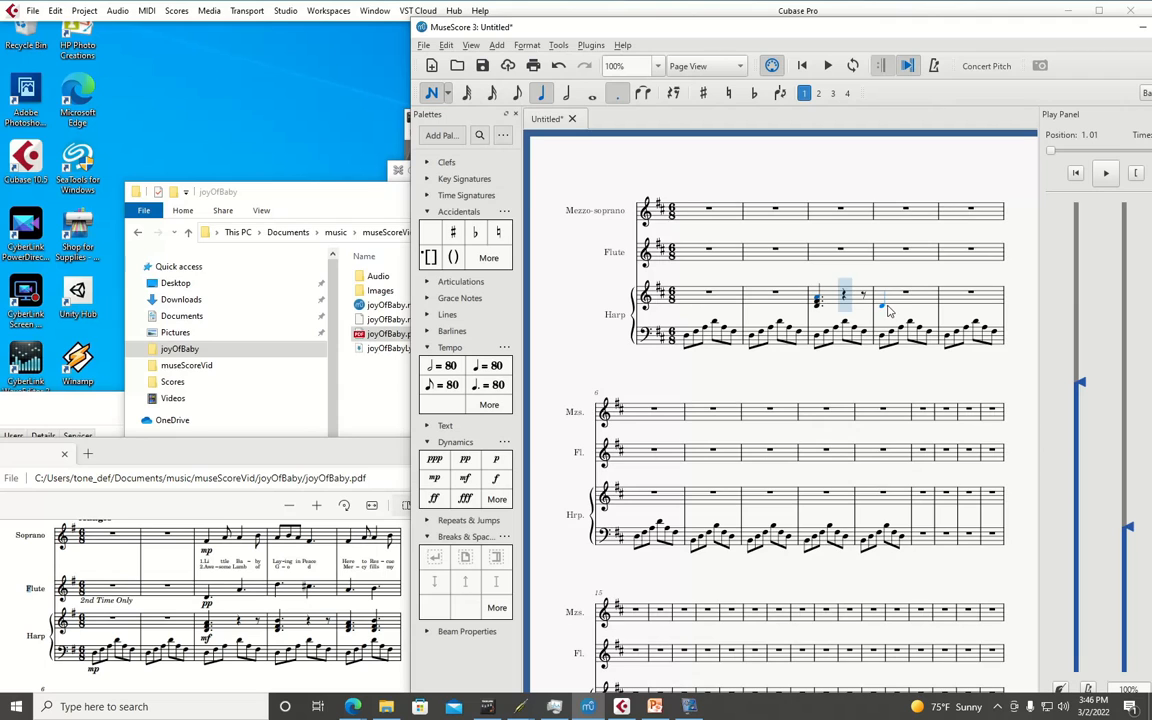
click(885, 306)
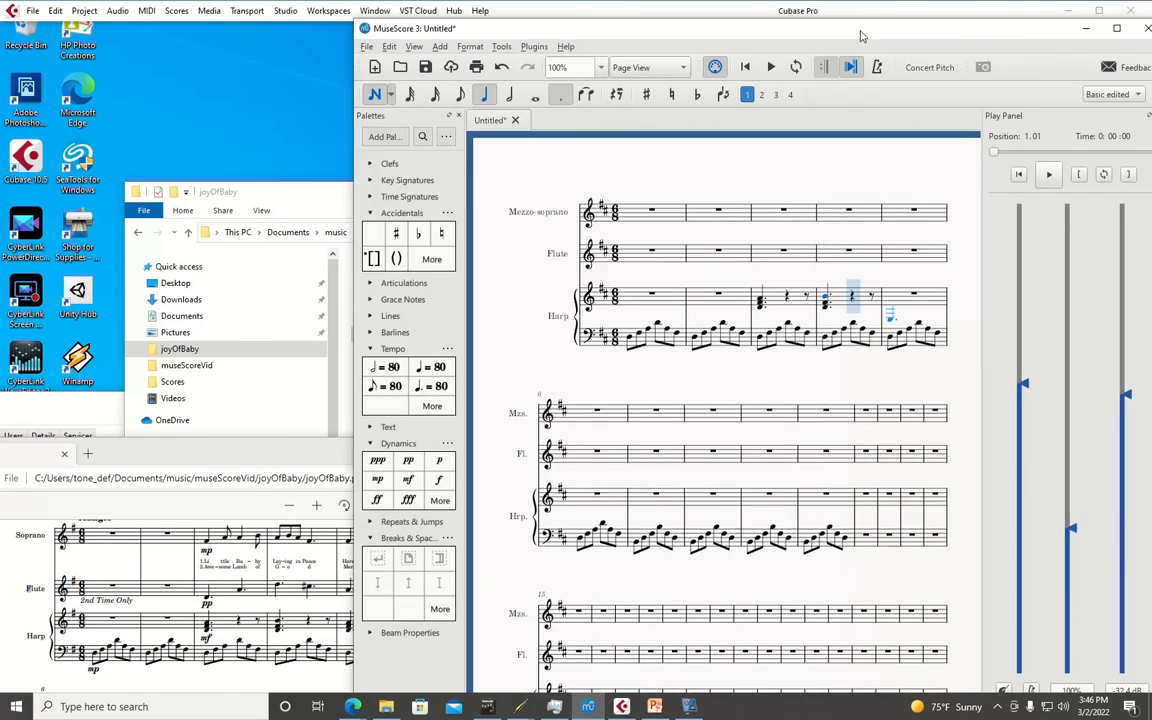
Lower the playback master volume to -45.9 dB and move the score window back beside the PDF
drag(945, 30, 732, 30)
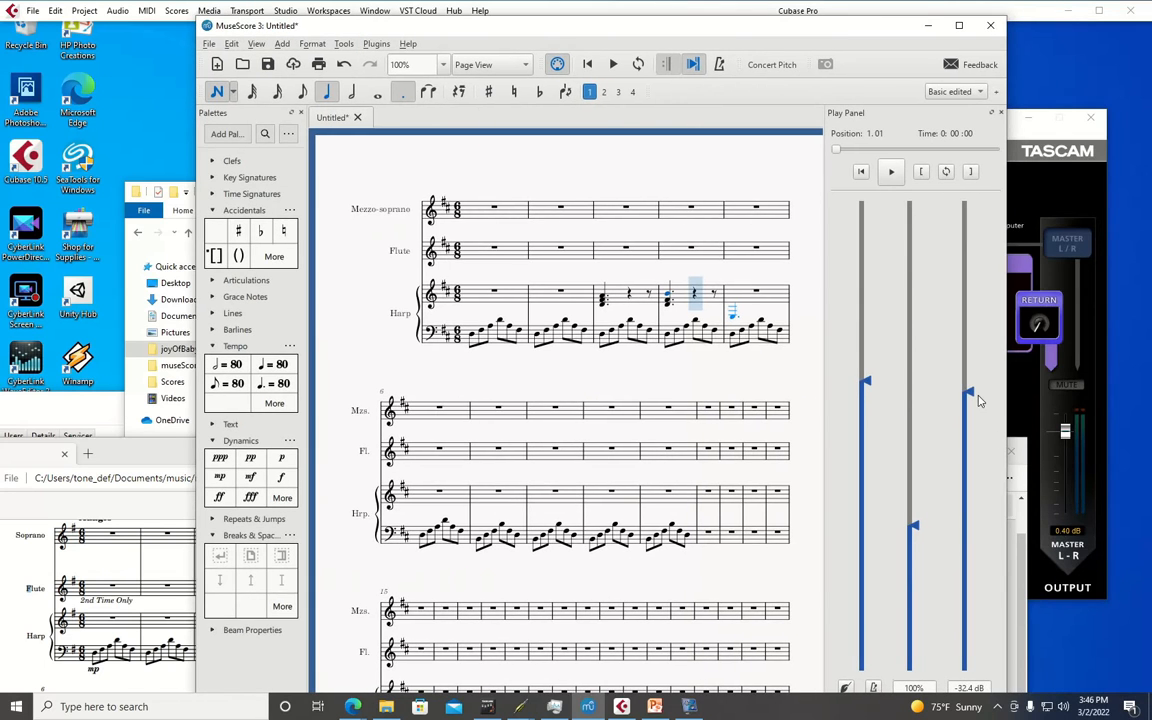
drag(975, 399, 981, 472)
drag(668, 31, 885, 31)
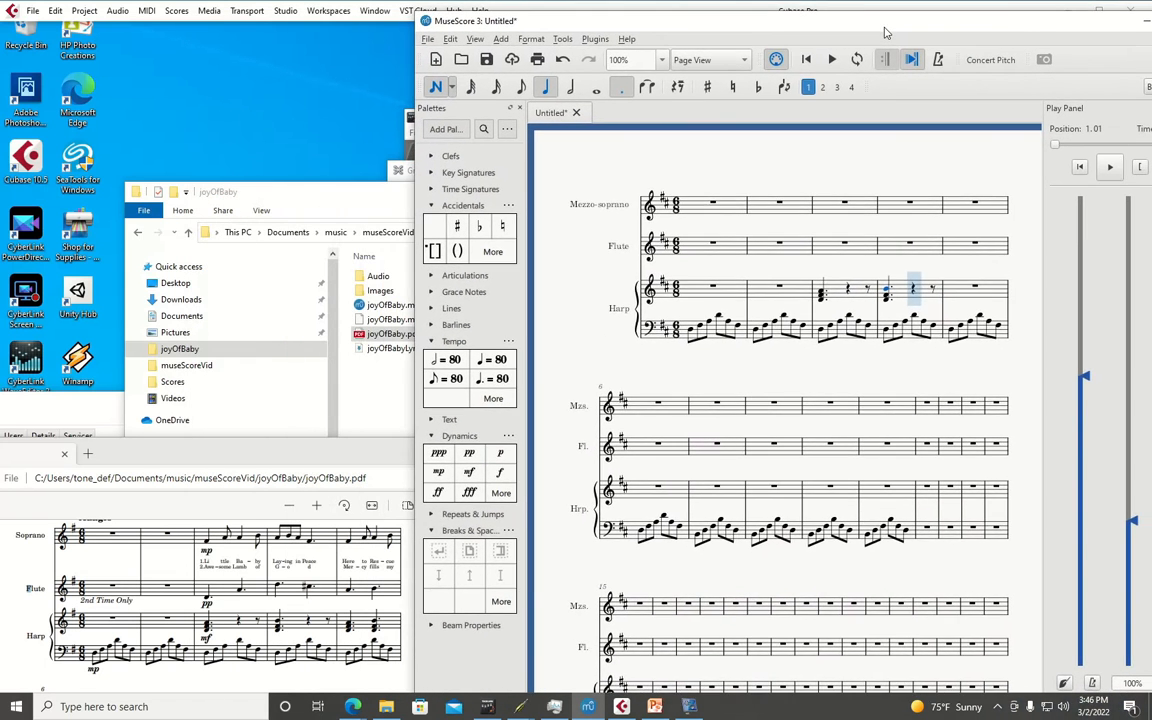
Fill measure 5 of the harp's treble staff with two three-note dotted-quarter chords, topped by A4 and B4
click(962, 303)
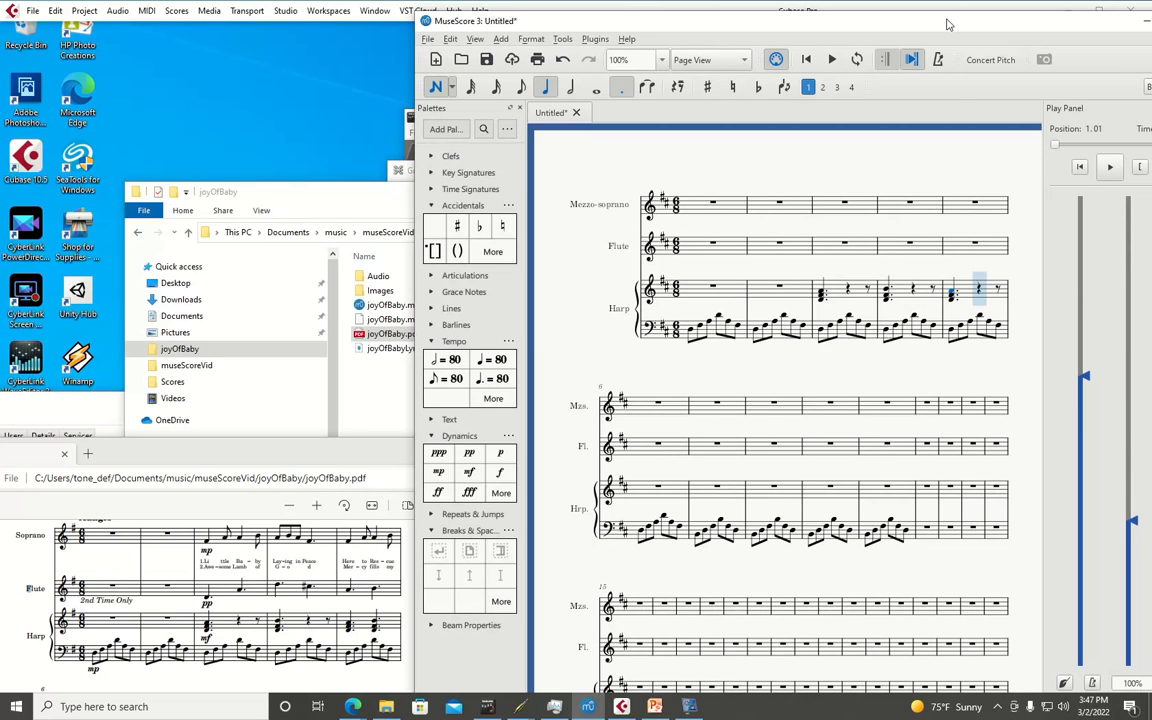
drag(946, 25, 919, 27)
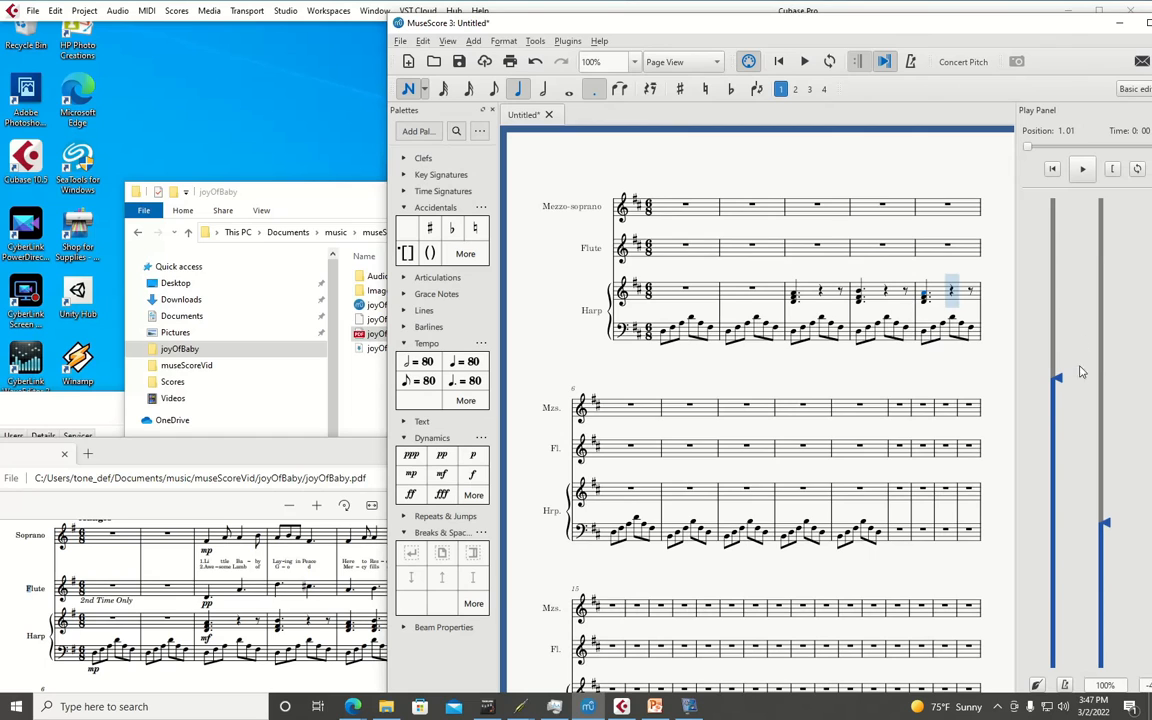
click(955, 306)
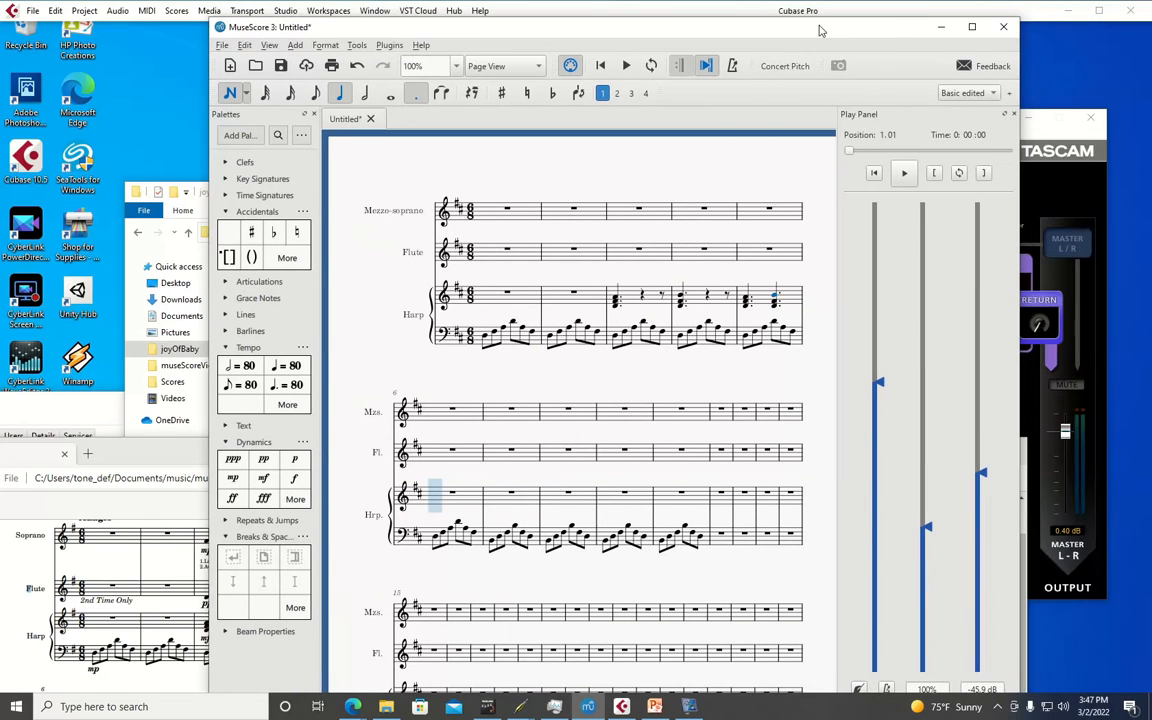
Raise the playback master volume slightly and reposition the score window
drag(903, 22, 723, 27)
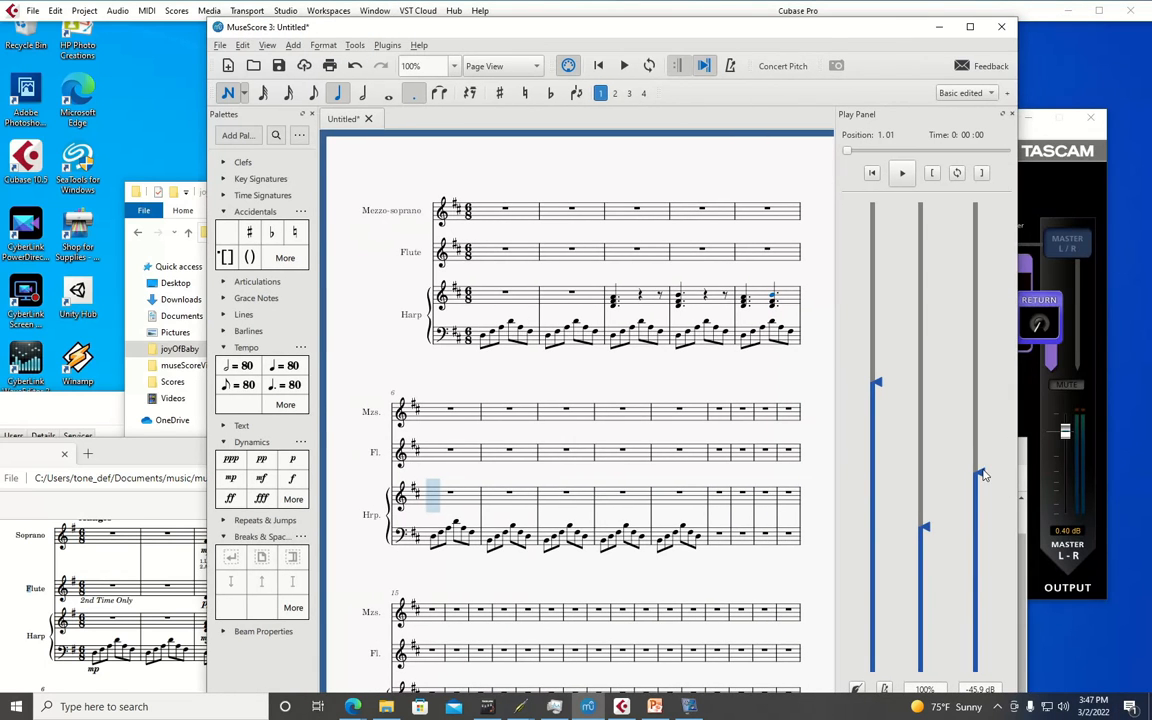
drag(982, 474, 981, 459)
drag(597, 29, 697, 39)
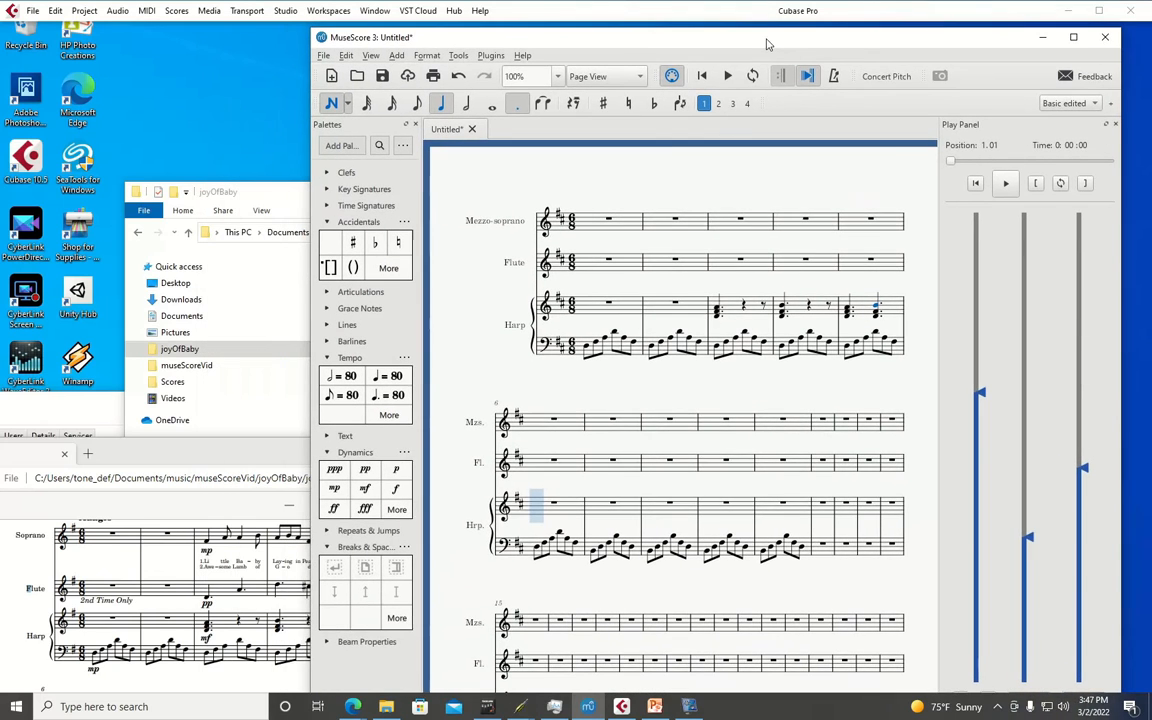
Examine the harp part from measure 6 onward in joyOfBaby.pdf, then move the PDF clear of the score
drag(231, 459, 279, 133)
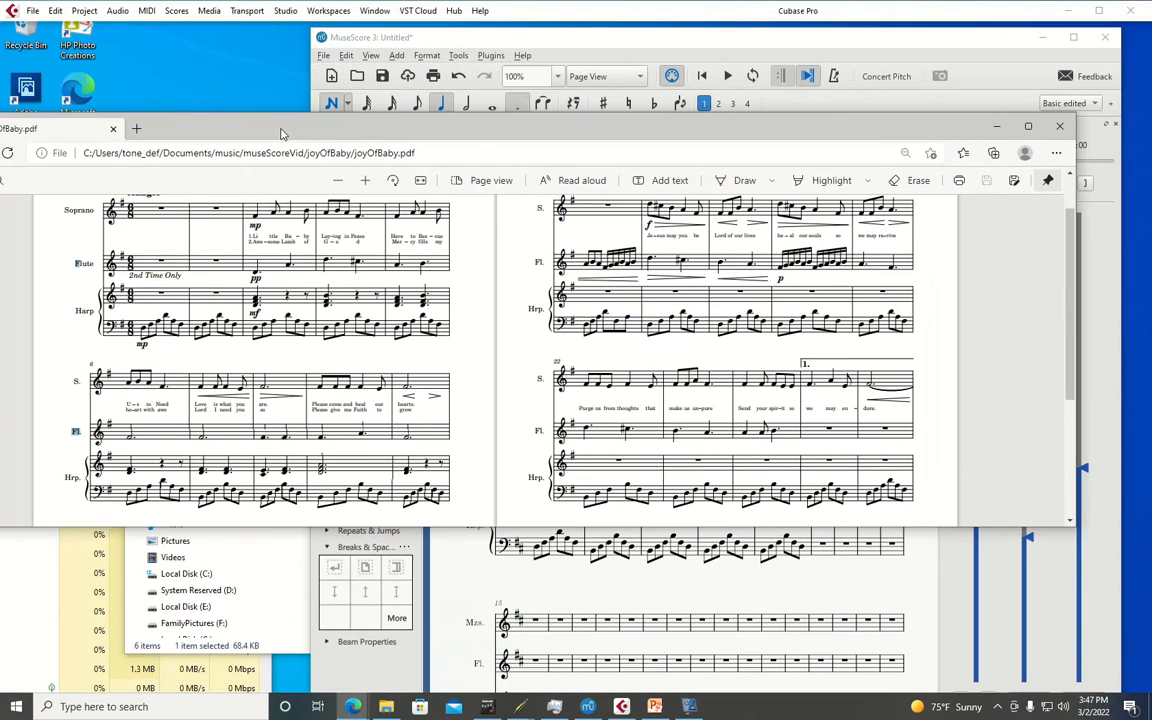
scroll(378, 410, down, 2)
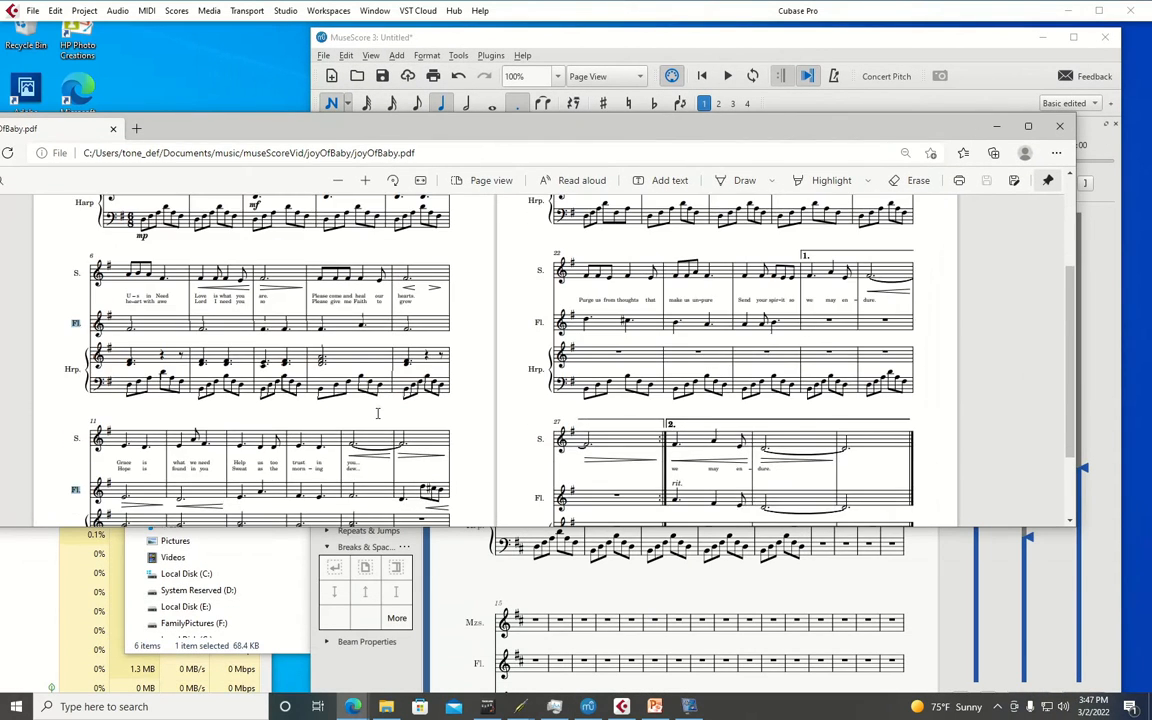
scroll(378, 413, down, 1)
scroll(378, 413, down, 1)
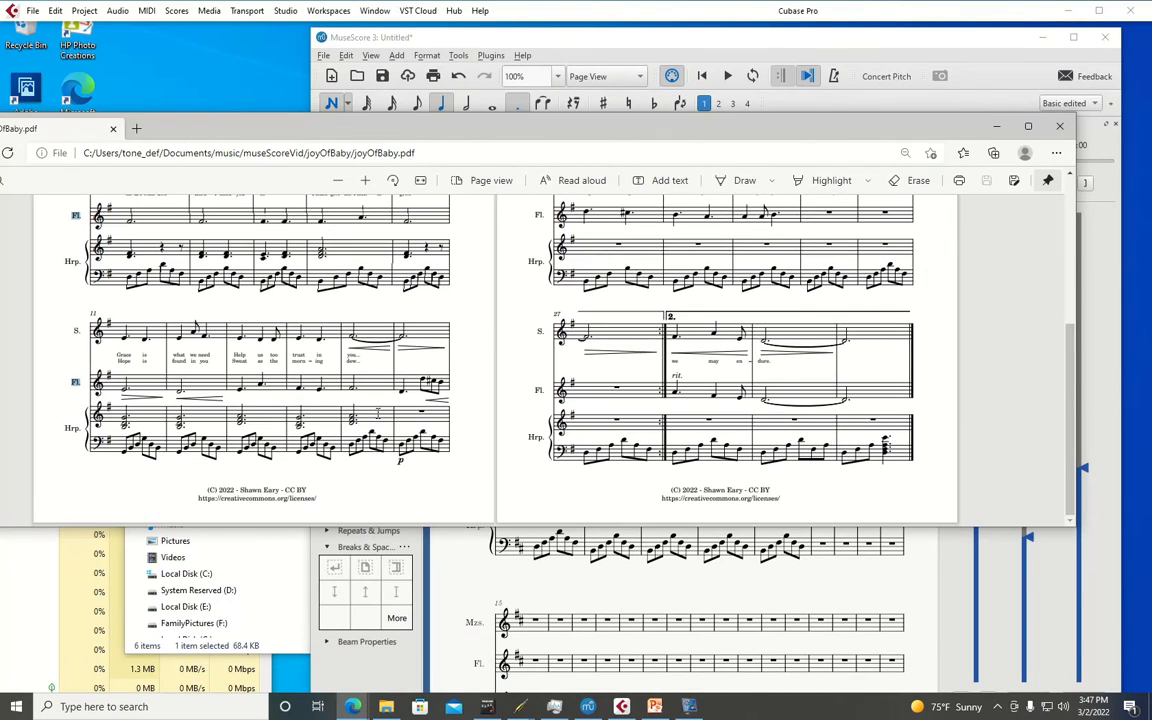
scroll(378, 413, up, 5)
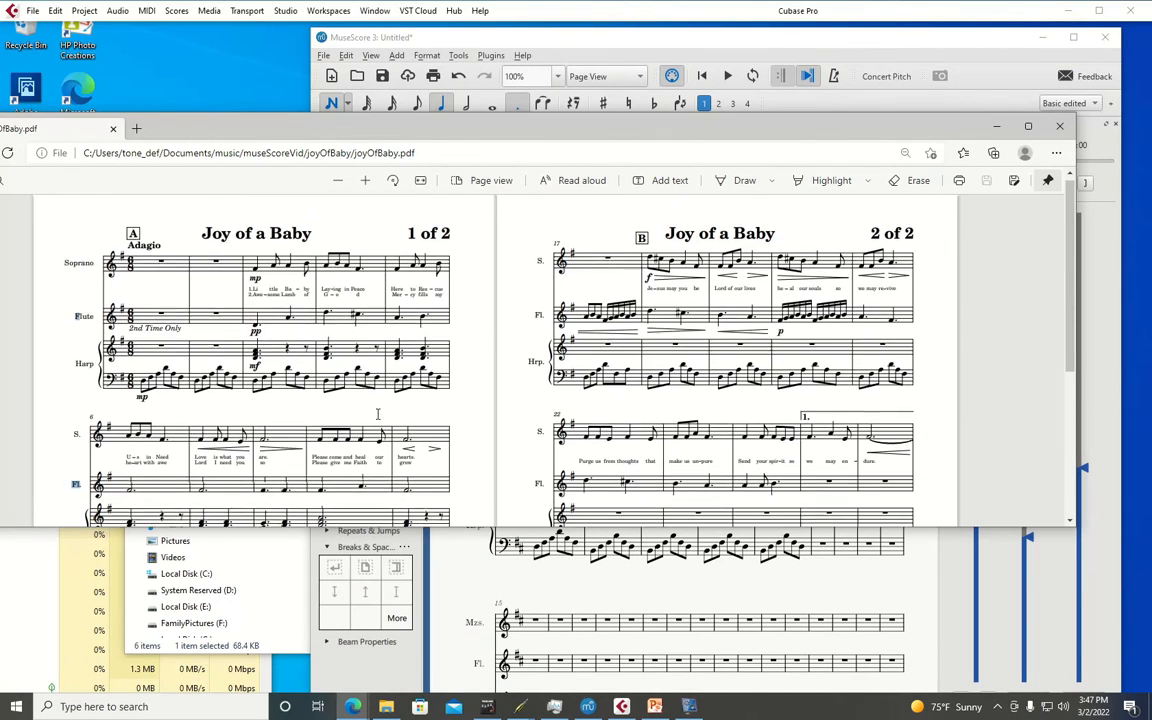
scroll(378, 422, down, 4)
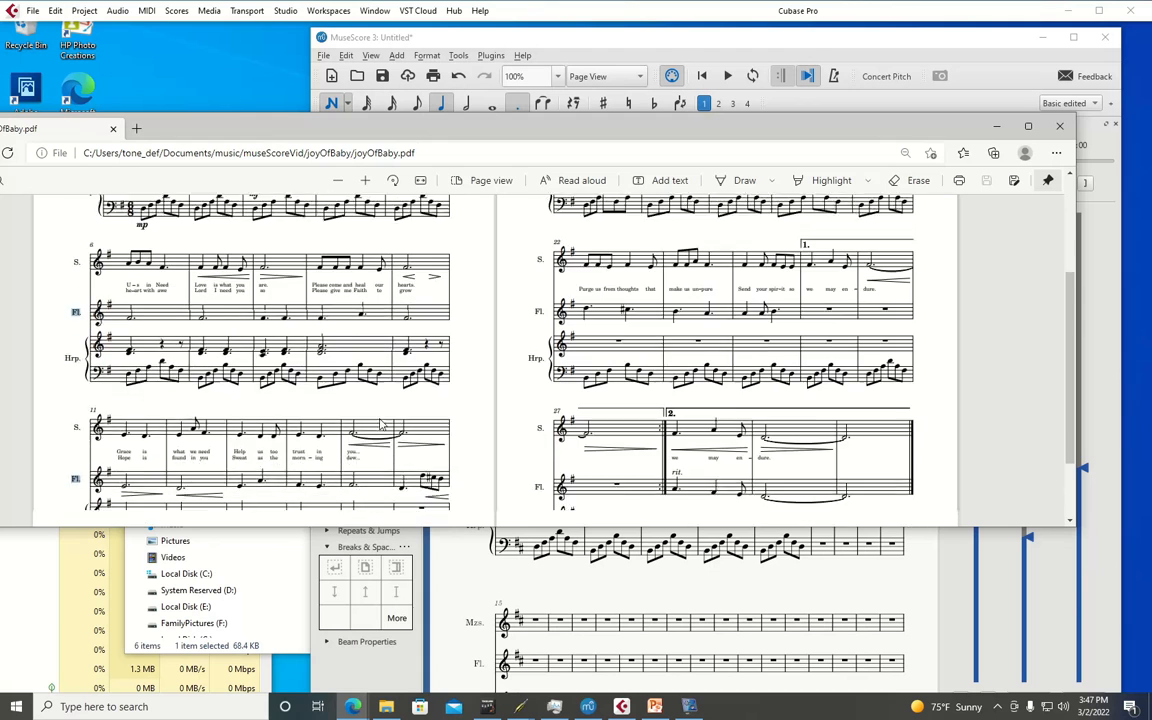
scroll(380, 428, down, 1)
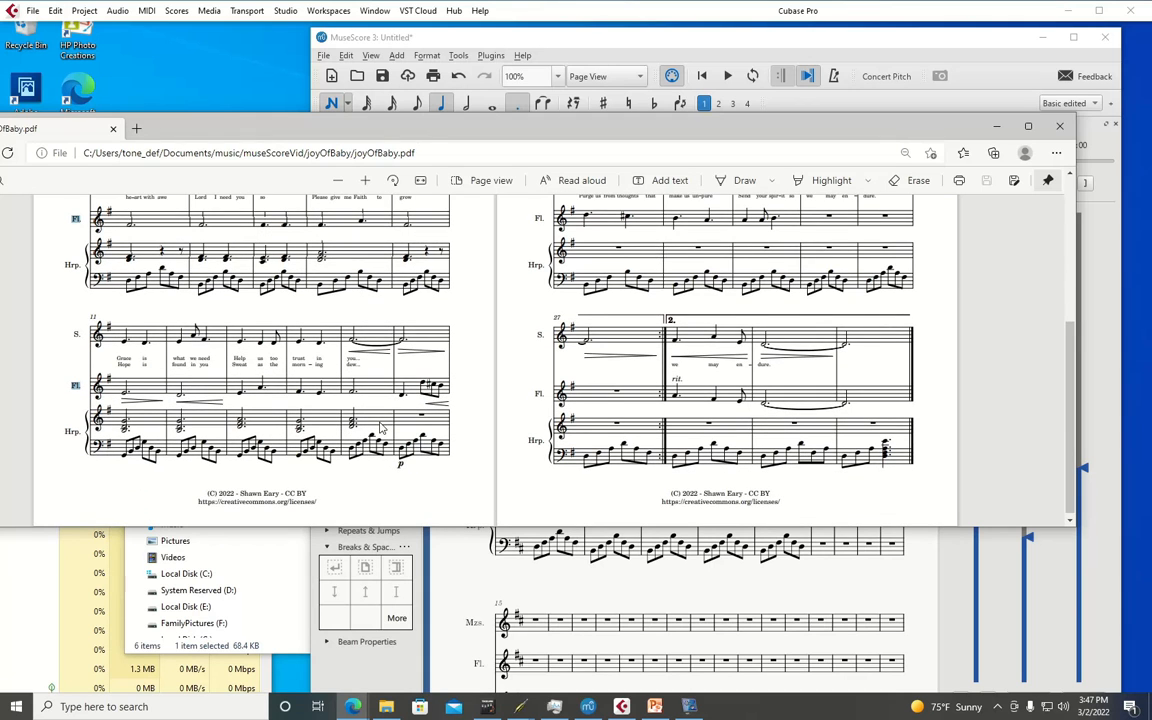
scroll(380, 428, down, 1)
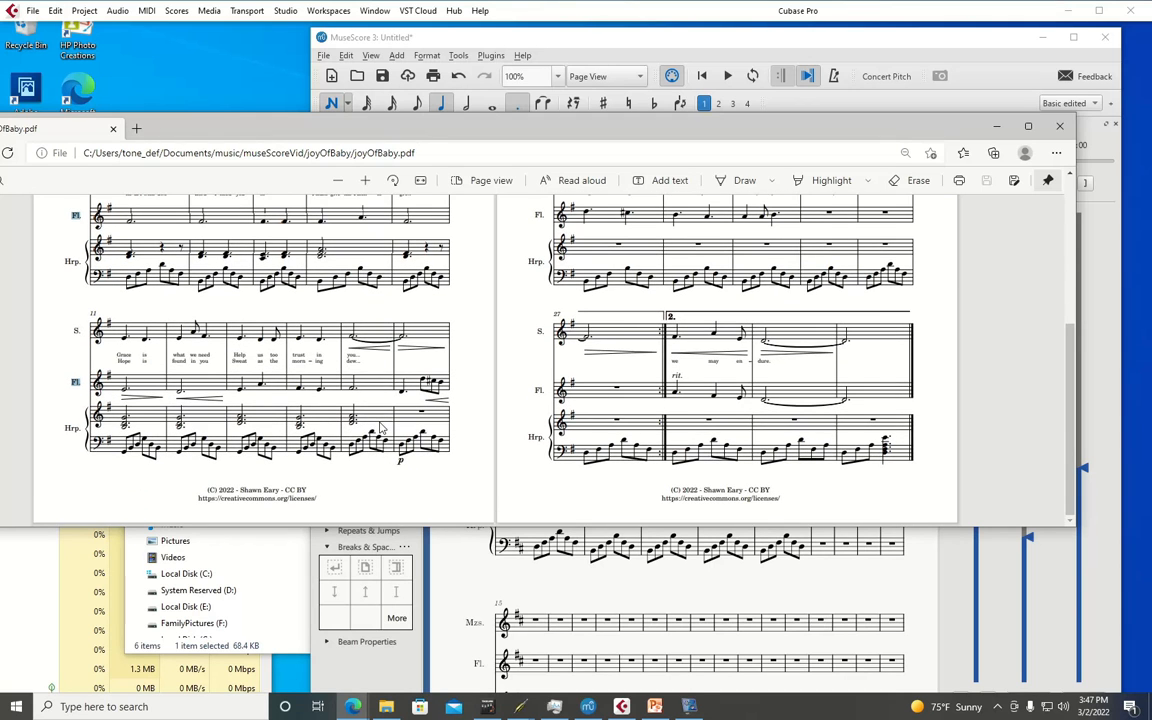
scroll(380, 428, up, 2)
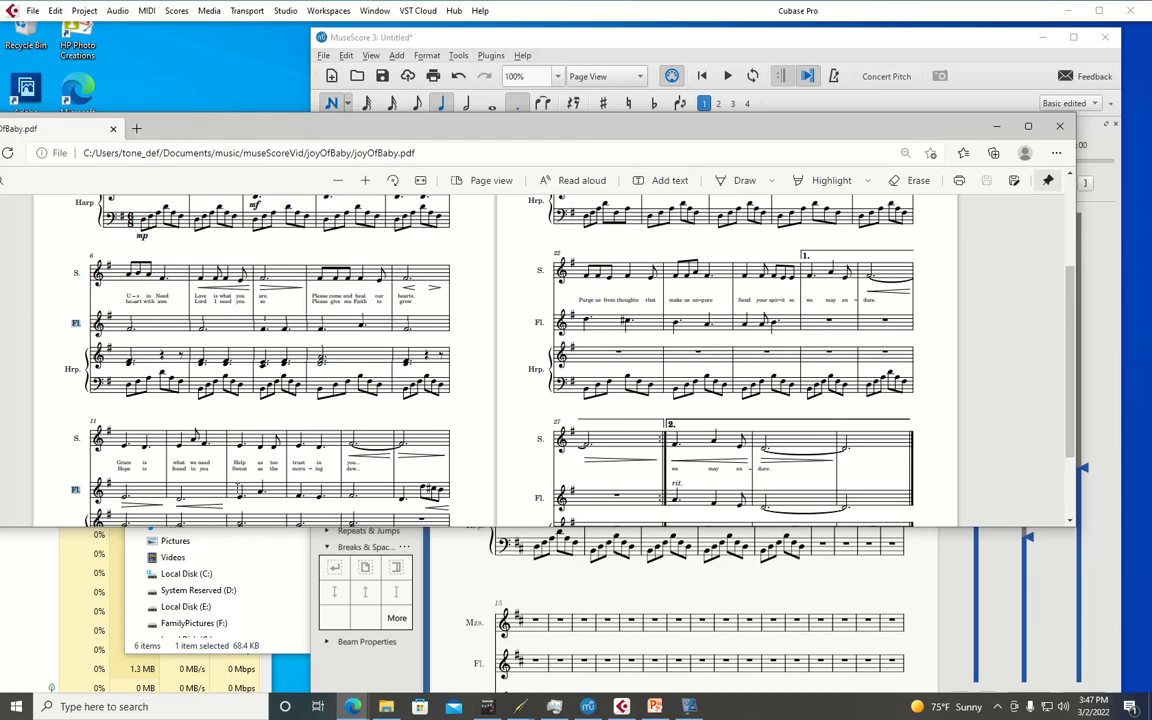
scroll(300, 398, down, 2)
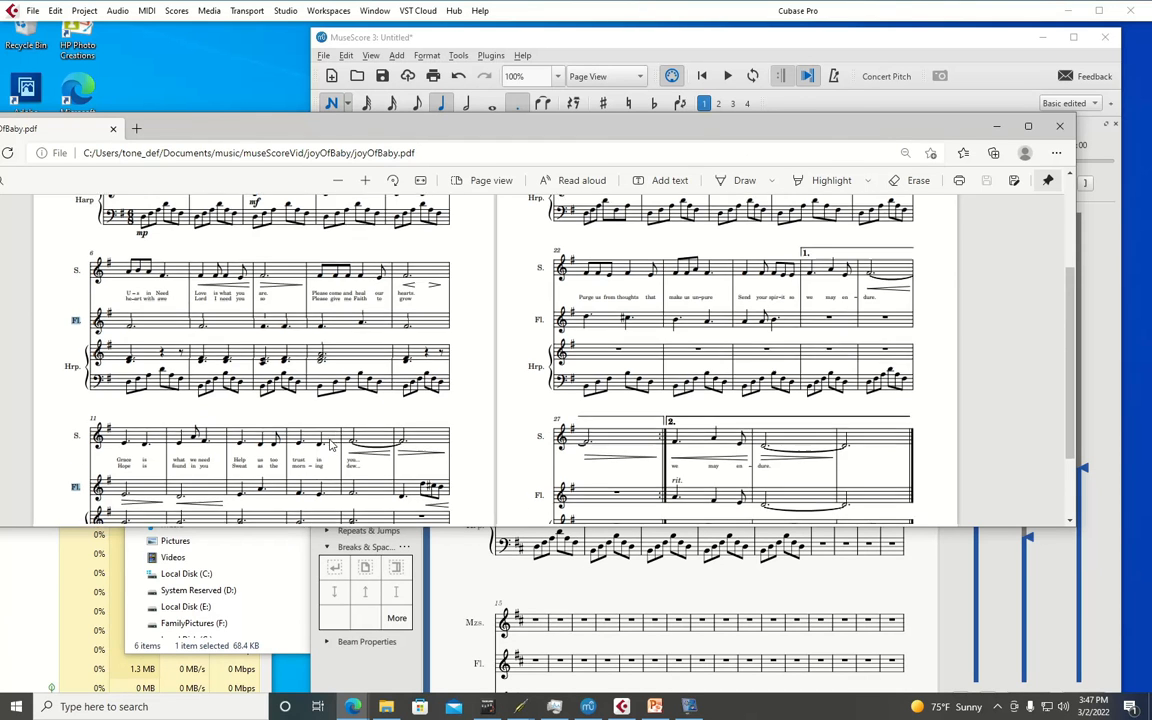
scroll(333, 441, up, 1)
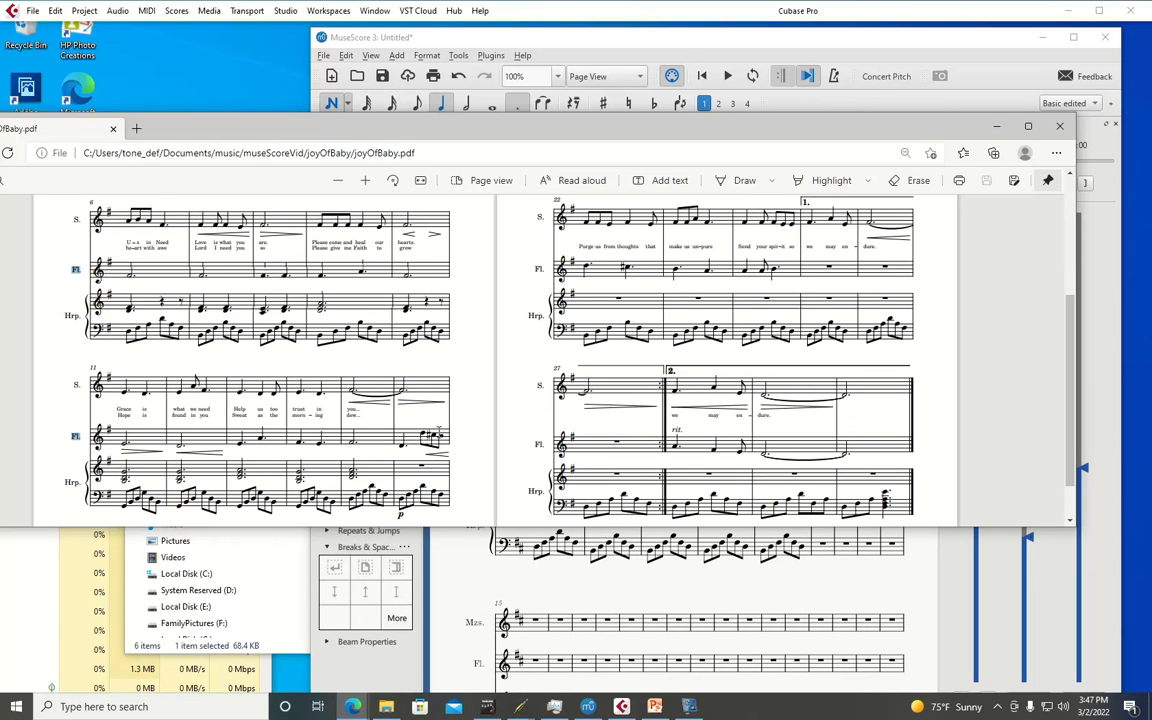
drag(532, 124, 598, 640)
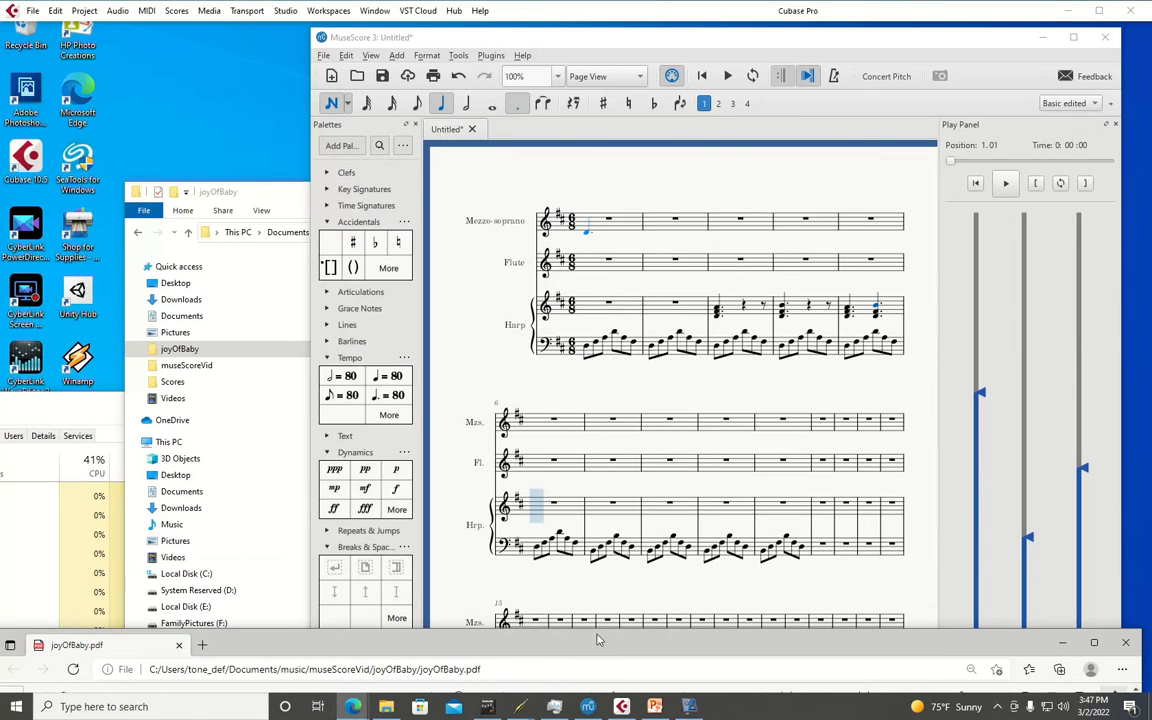
Try adding a sharp to the top note of measure 5's second harp chord, undo it, and try placing a sharp near measure 3
click(355, 243)
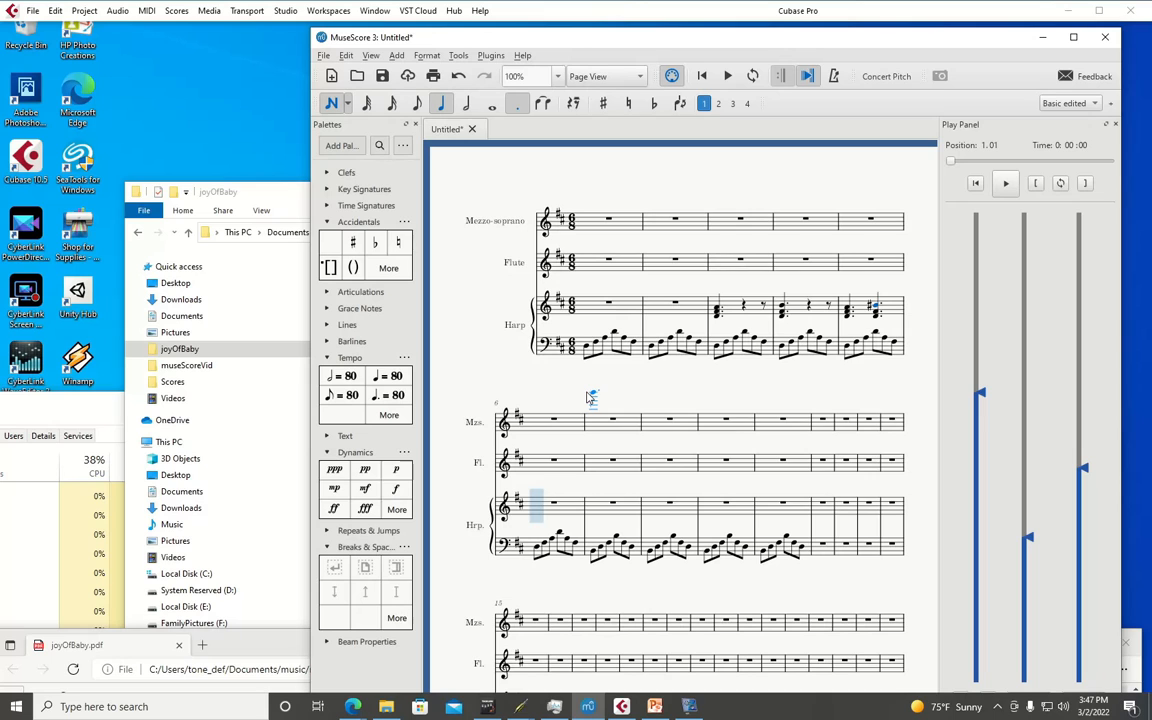
key(ctrl+z)
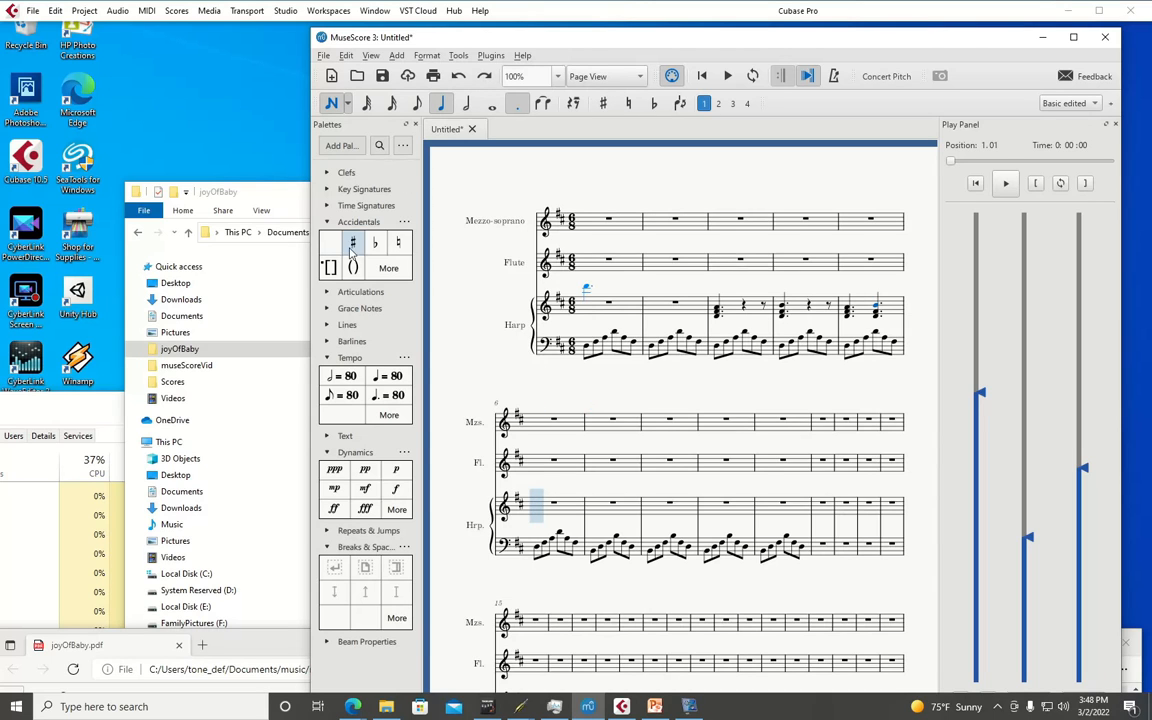
click(355, 247)
drag(355, 247, 705, 308)
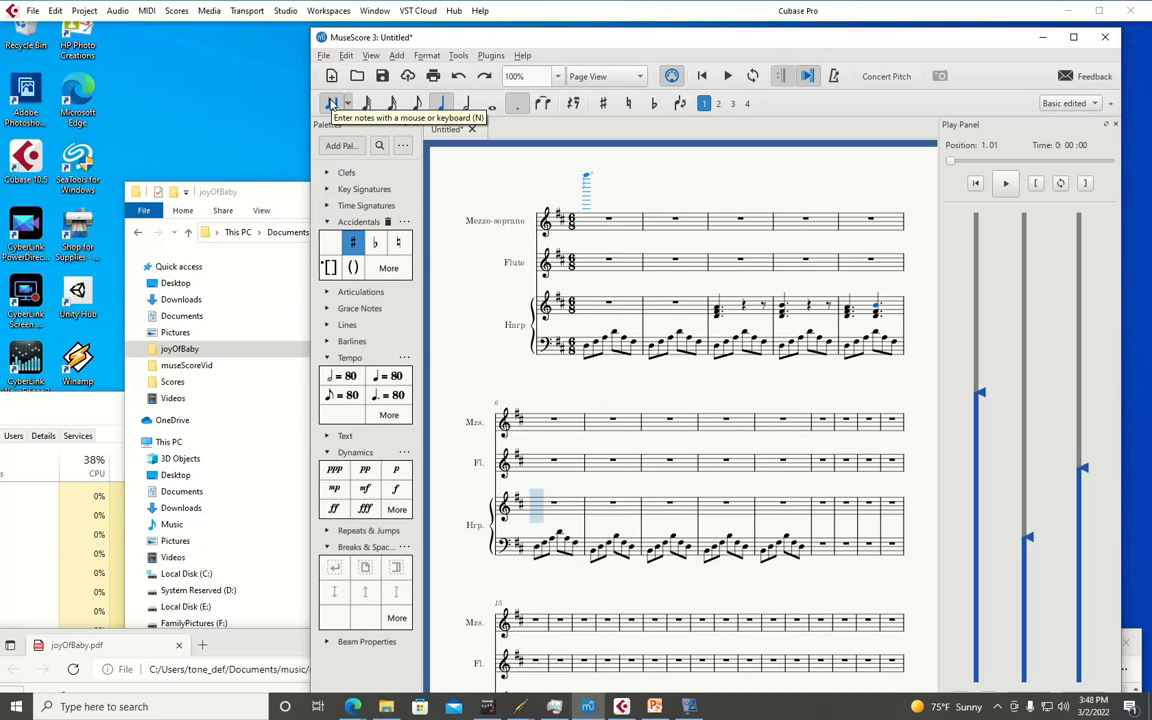
Leave note input, try a sharp on the middle note of the harp chord in measure 4, and undo it
click(331, 103)
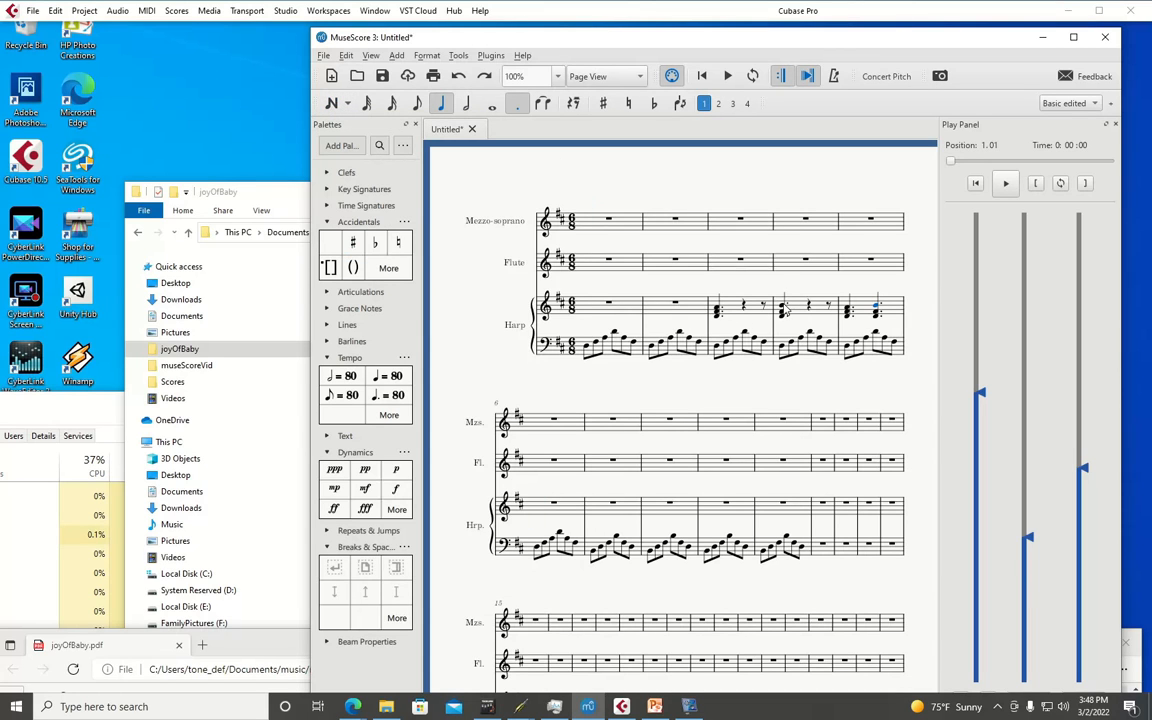
click(783, 311)
click(354, 244)
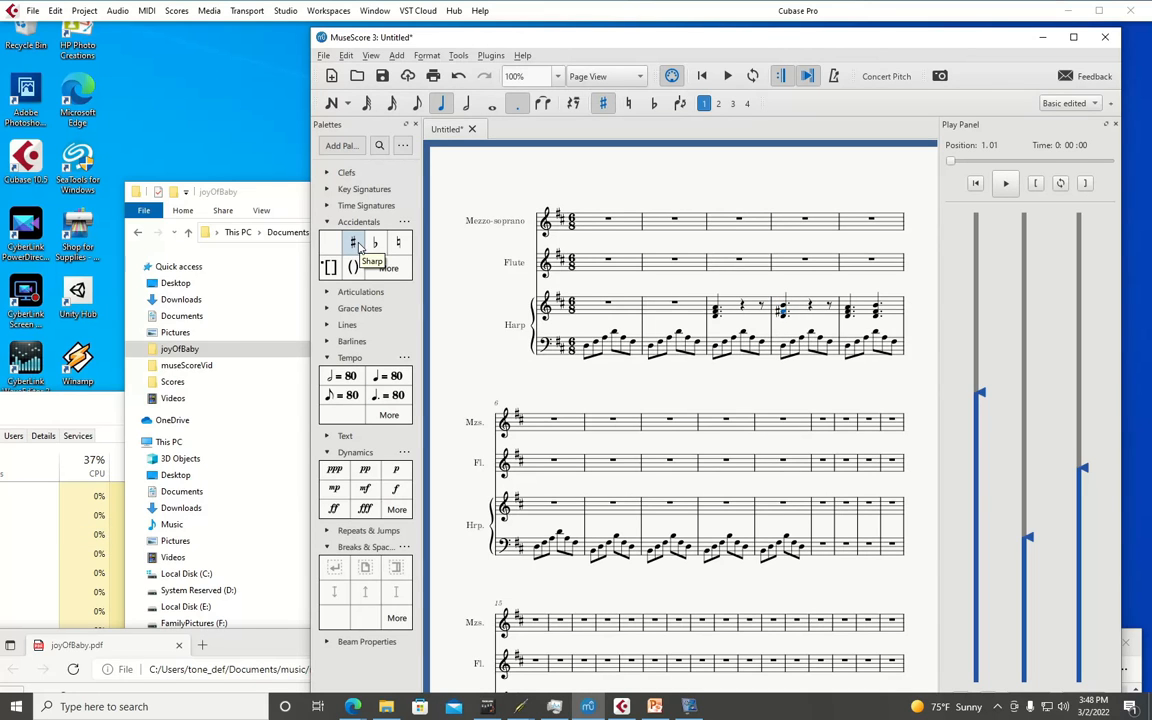
key(ctrl+z)
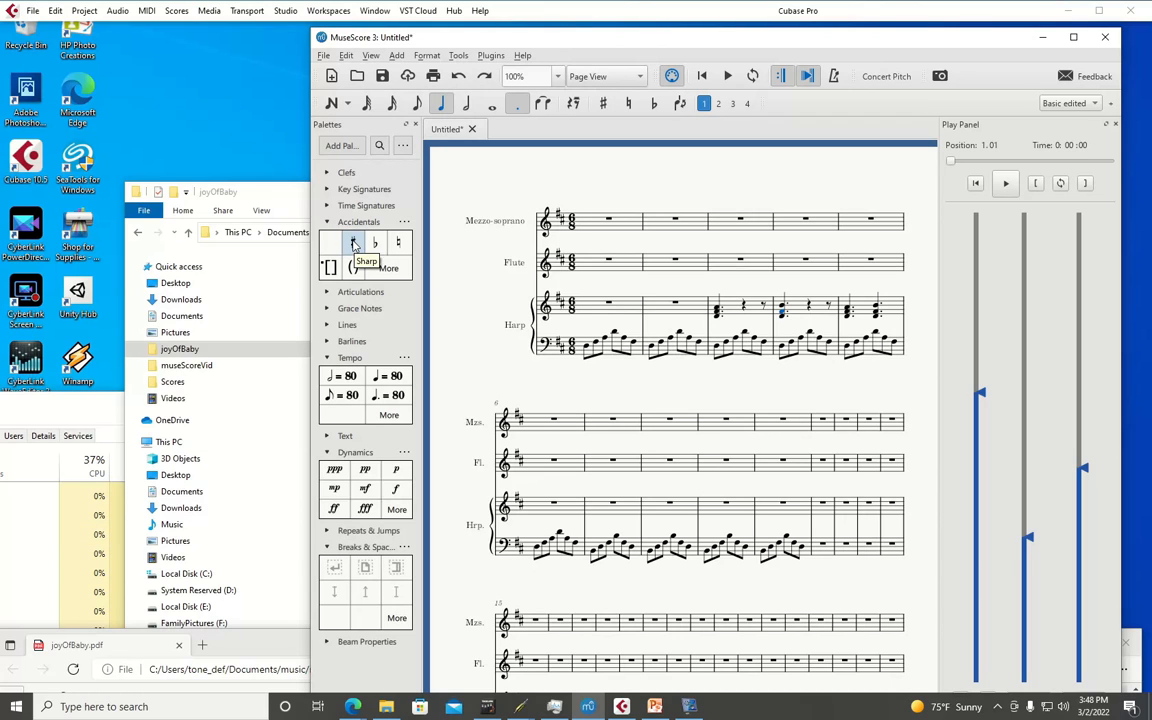
Collapse the Accidentals palette, then hide the Palettes panel and show it again
click(328, 221)
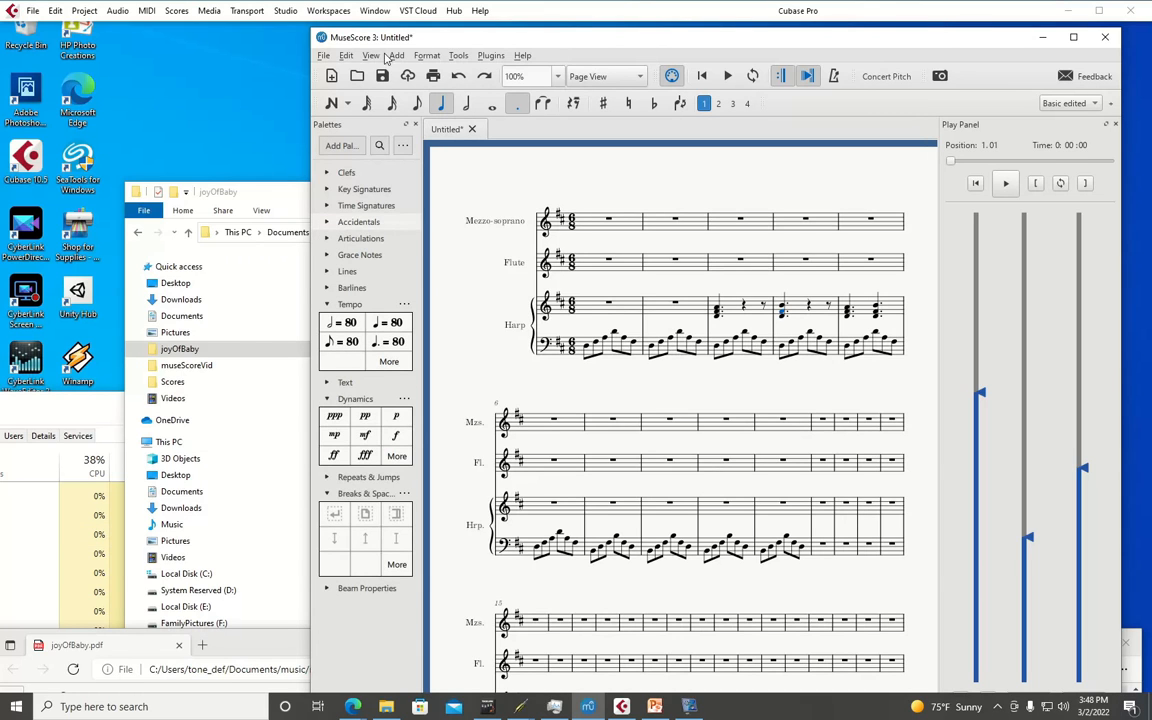
click(370, 56)
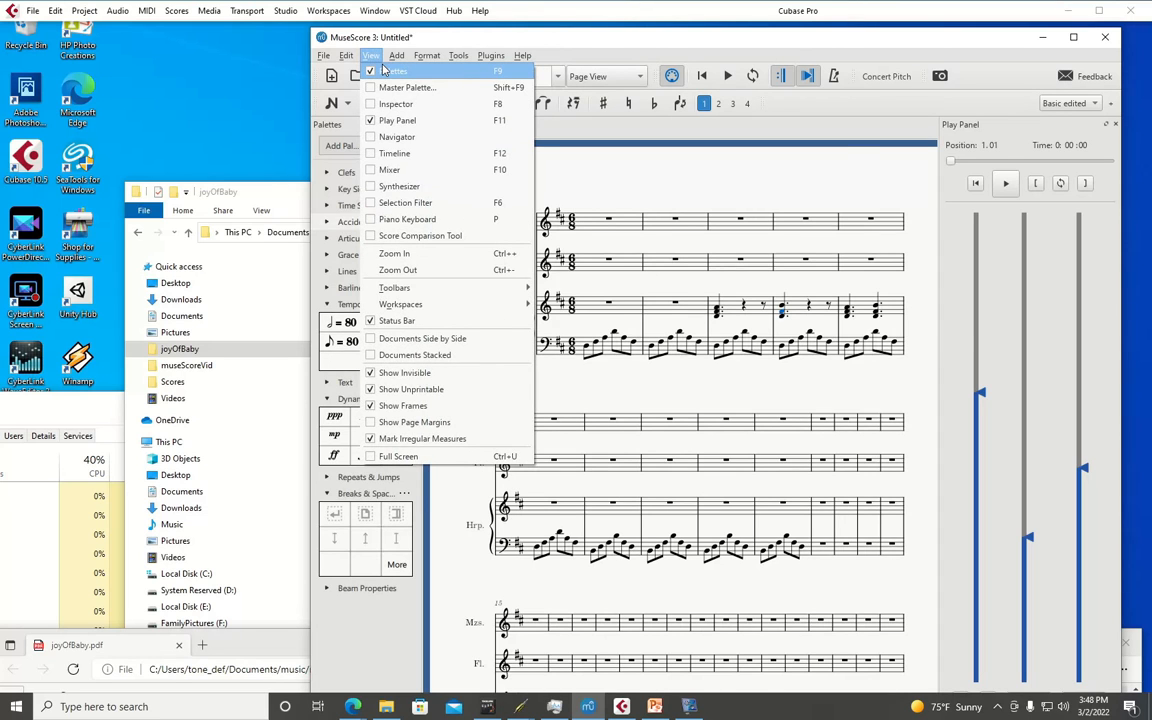
click(383, 70)
click(370, 56)
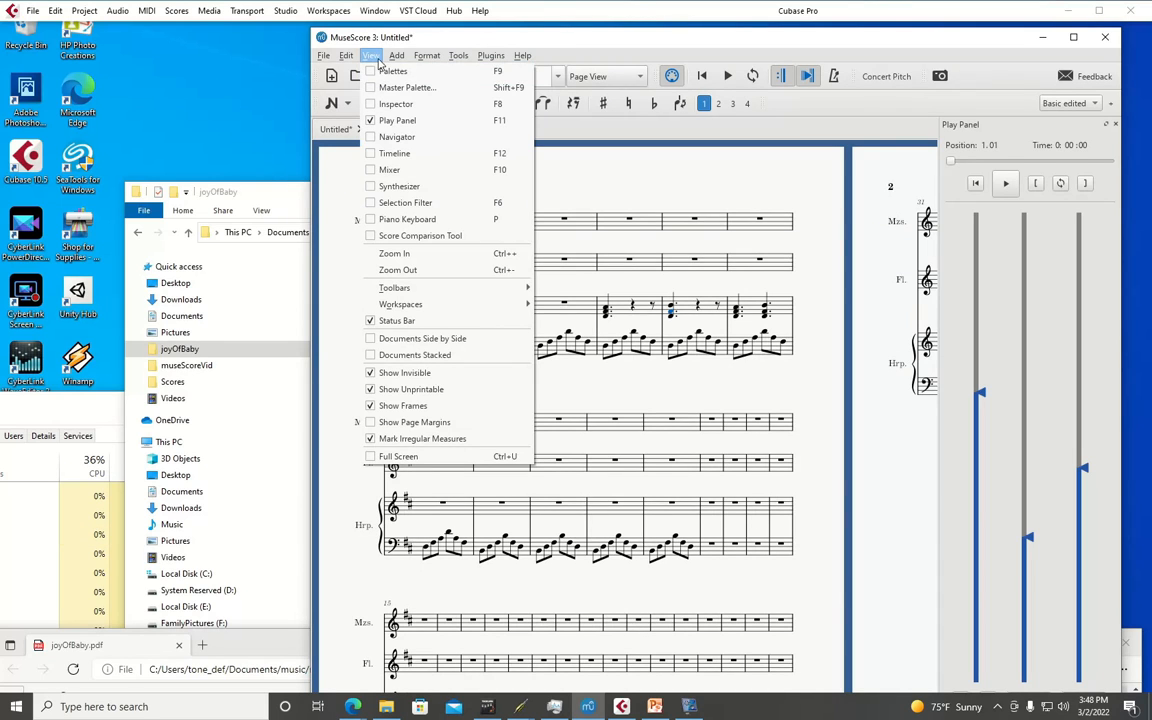
click(388, 72)
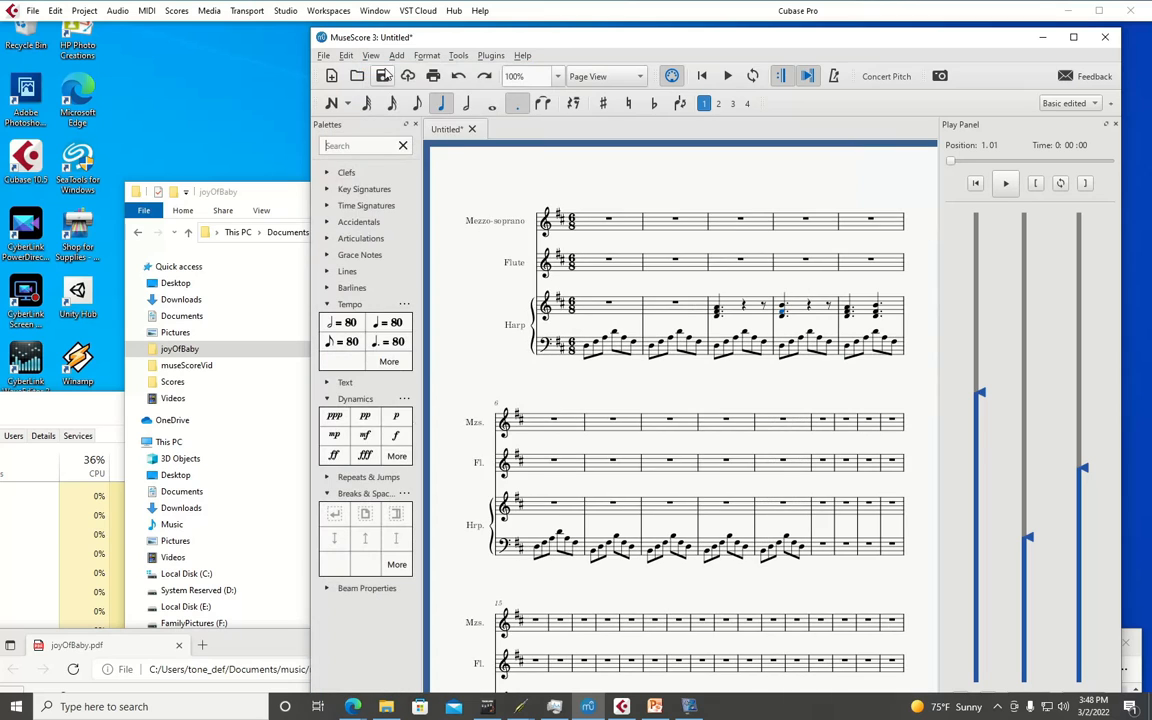
click(370, 55)
mouse_move(398, 57)
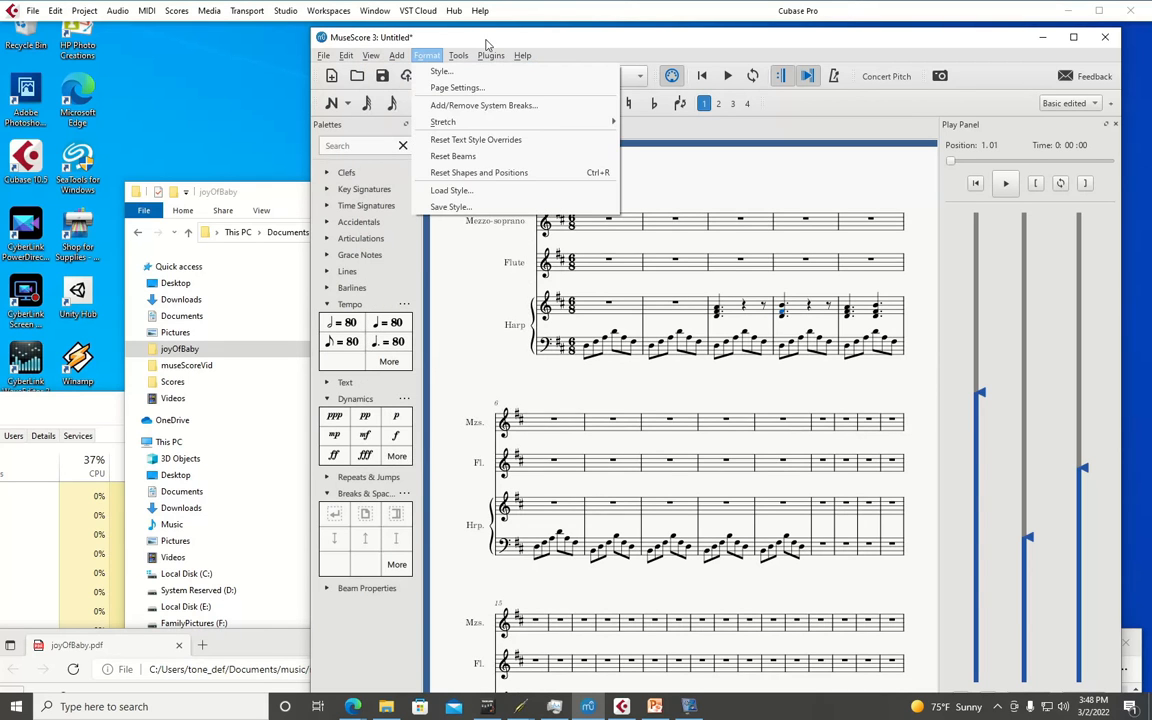
click(513, 42)
Rearrange the score, file explorer and joyOfBaby.pdf windows so the PDF's opening measures sit beside the score
drag(513, 42, 558, 45)
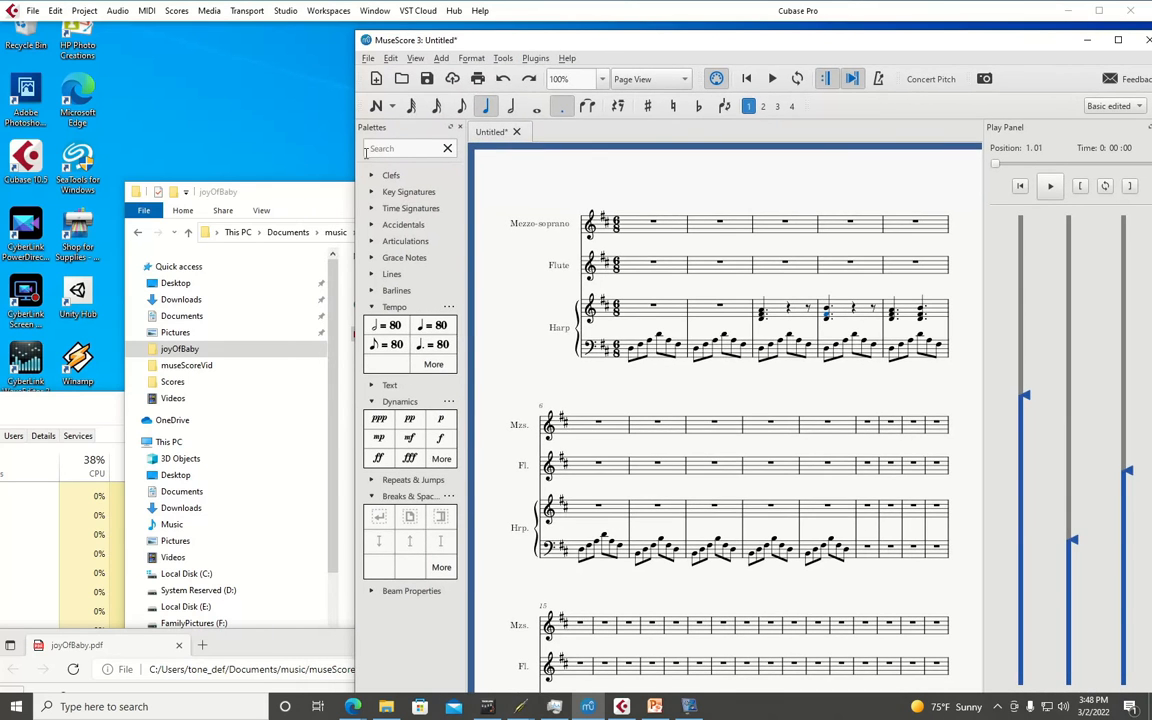
click(312, 188)
drag(312, 188, 422, 545)
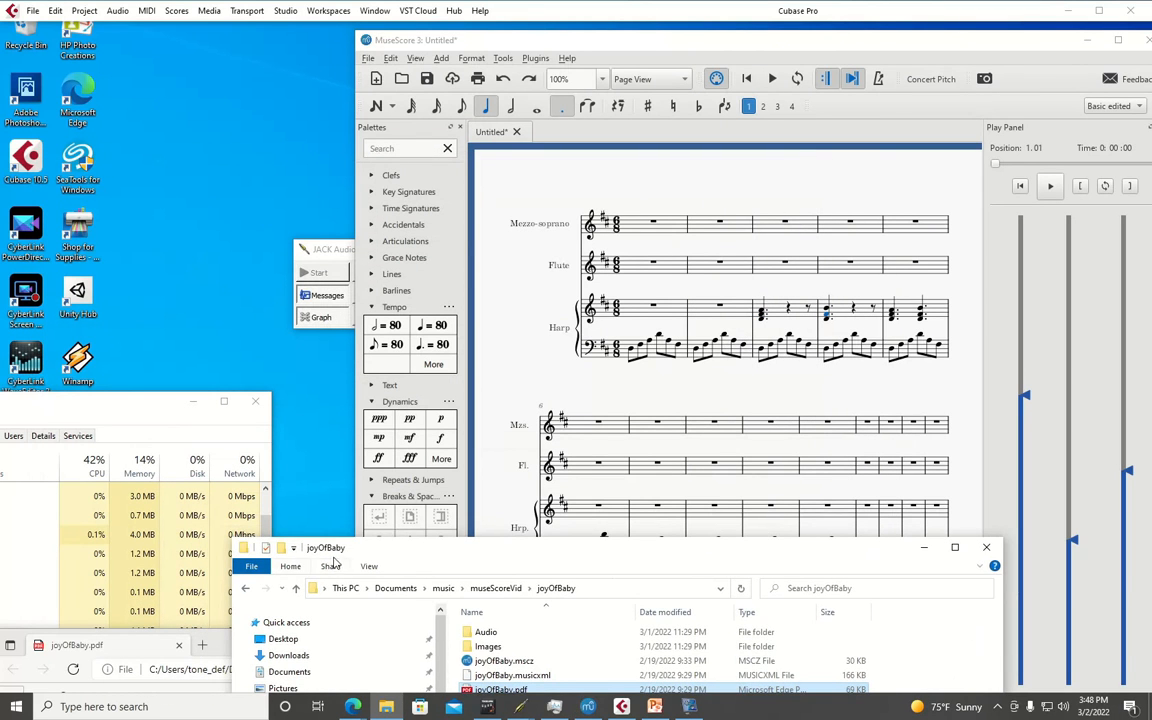
drag(332, 548, 602, 613)
drag(291, 645, 289, 312)
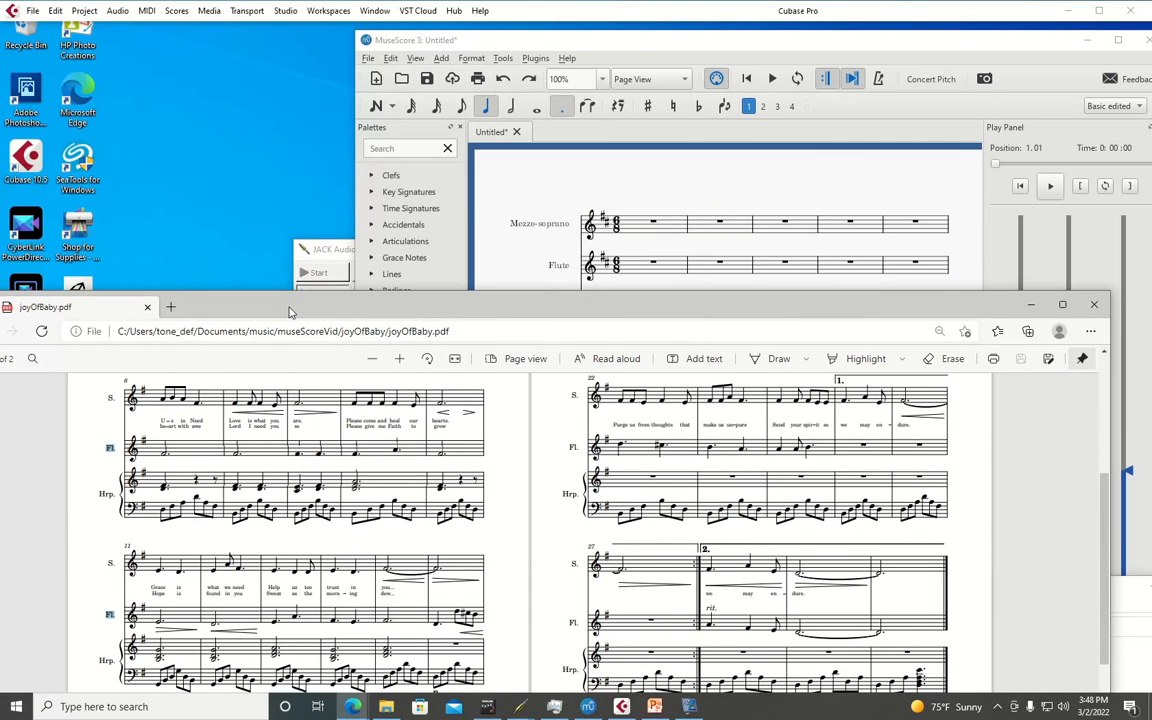
scroll(260, 400, up, 5)
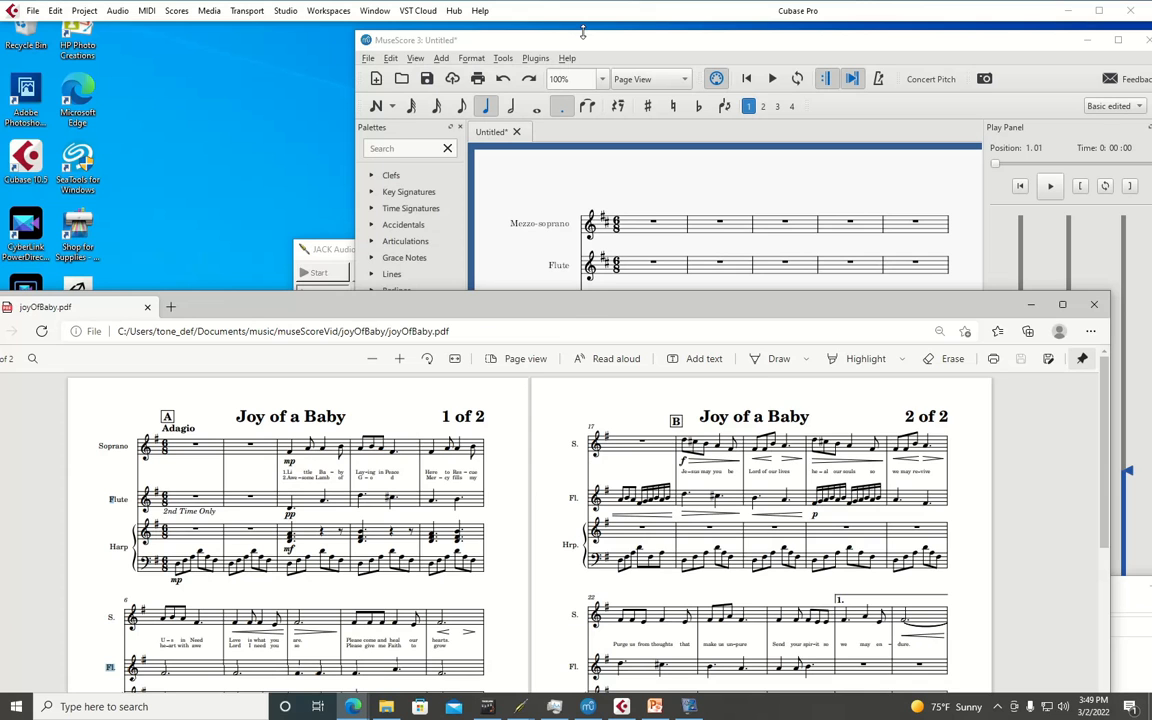
click(583, 35)
drag(317, 308, 180, 327)
click(673, 42)
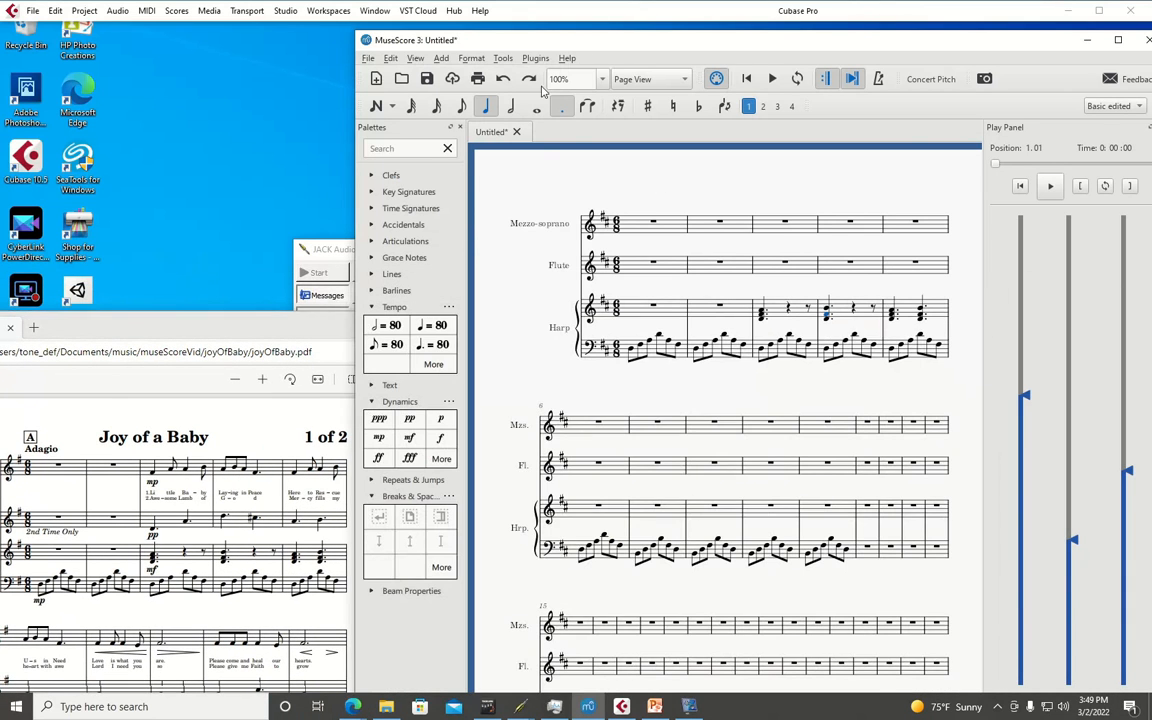
Enter dotted quarter notes in the flute part: D and A in measure 3, D and C-sharp in measure 4, A and B in measure 5
click(377, 107)
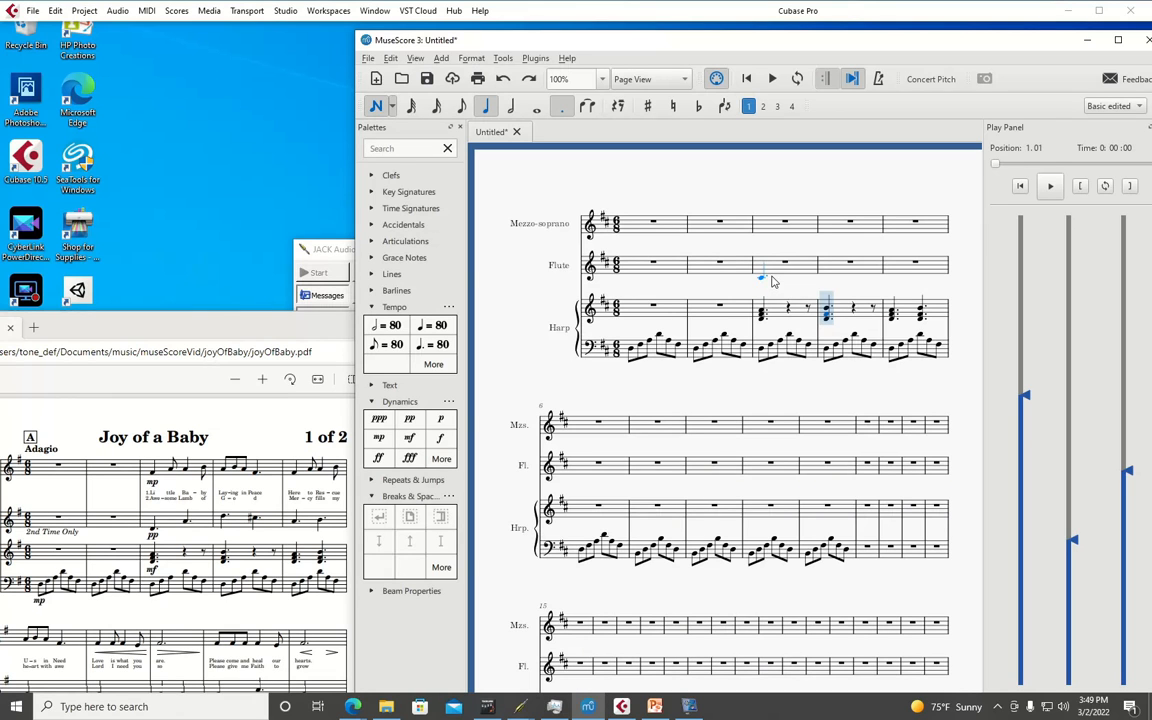
click(771, 282)
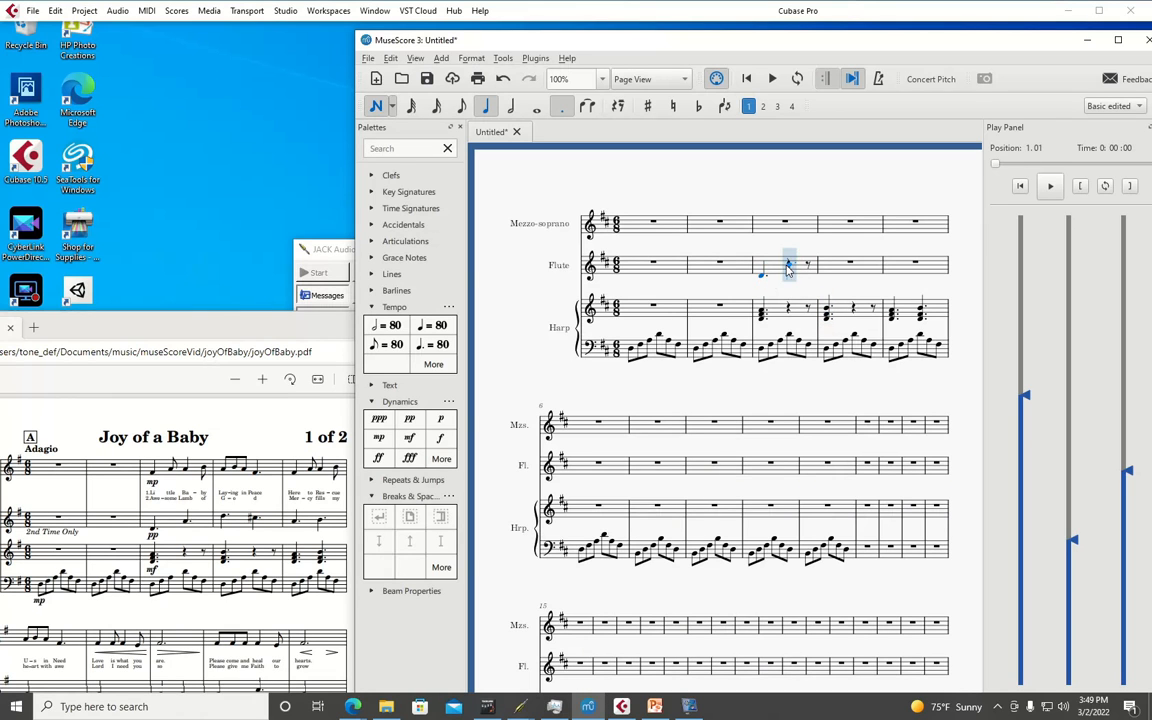
click(786, 266)
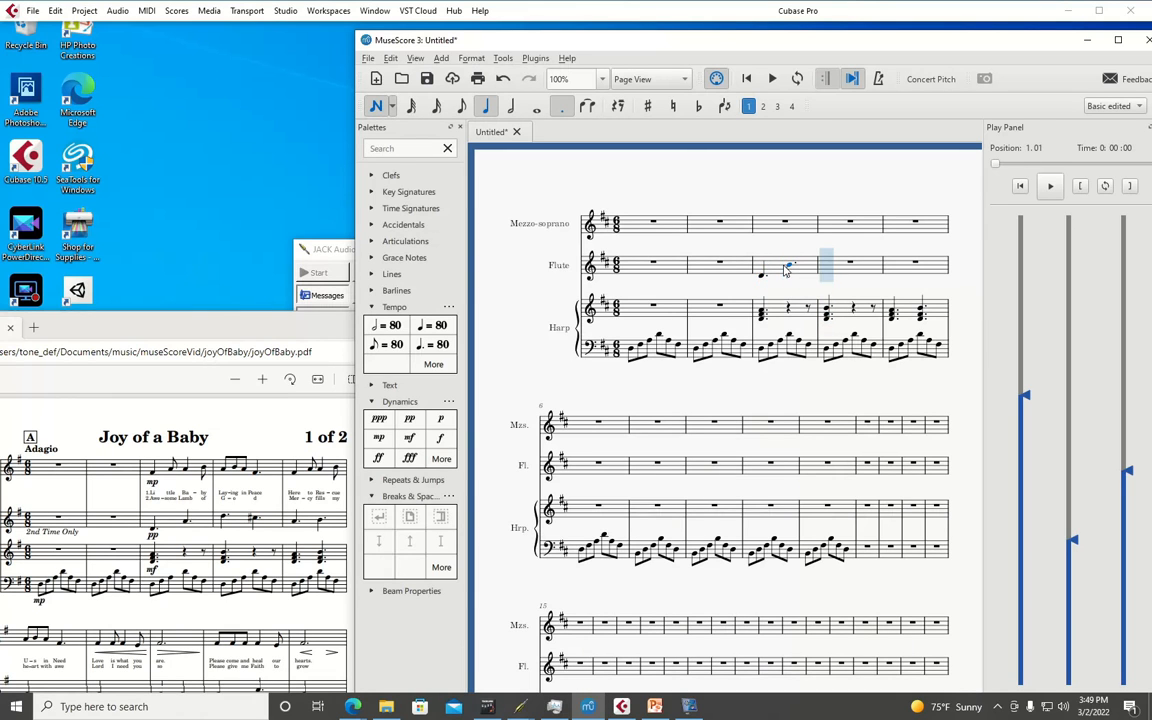
key(Escape)
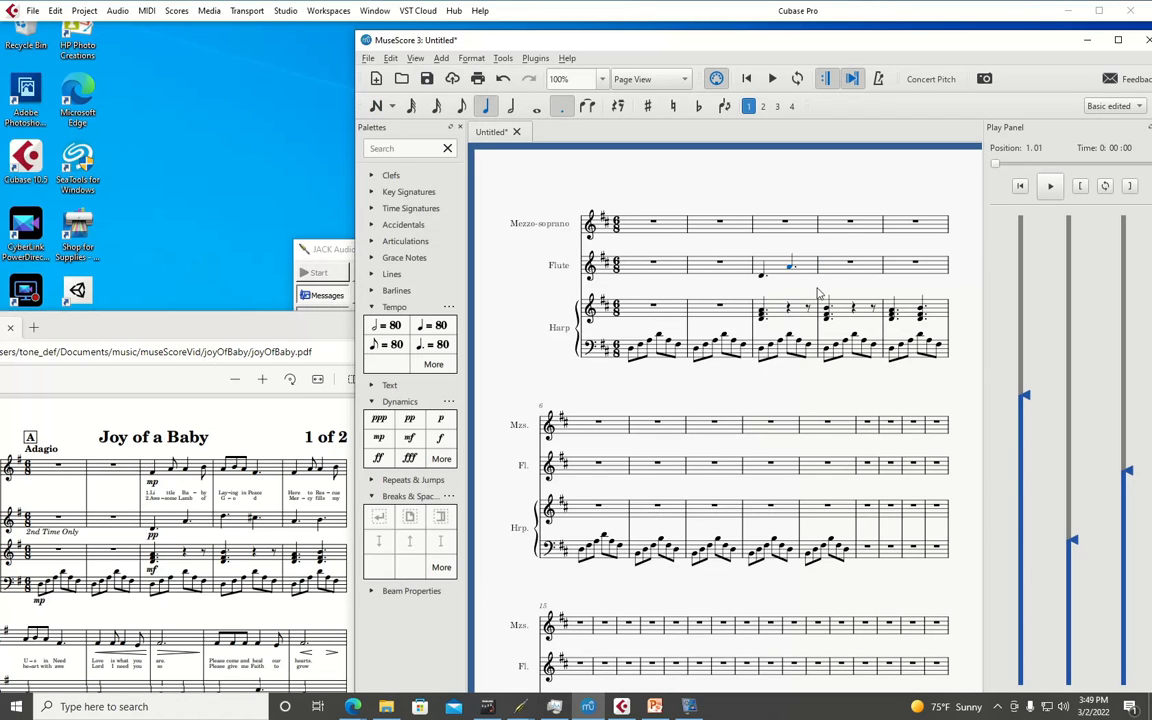
key(n)
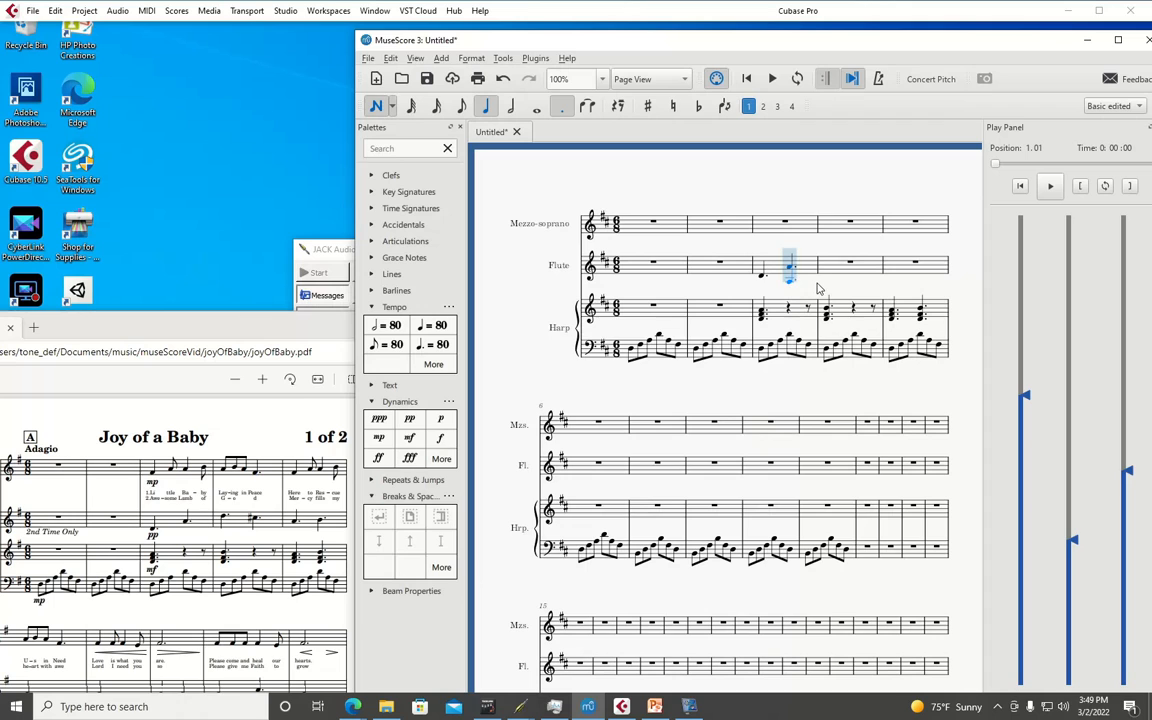
click(843, 265)
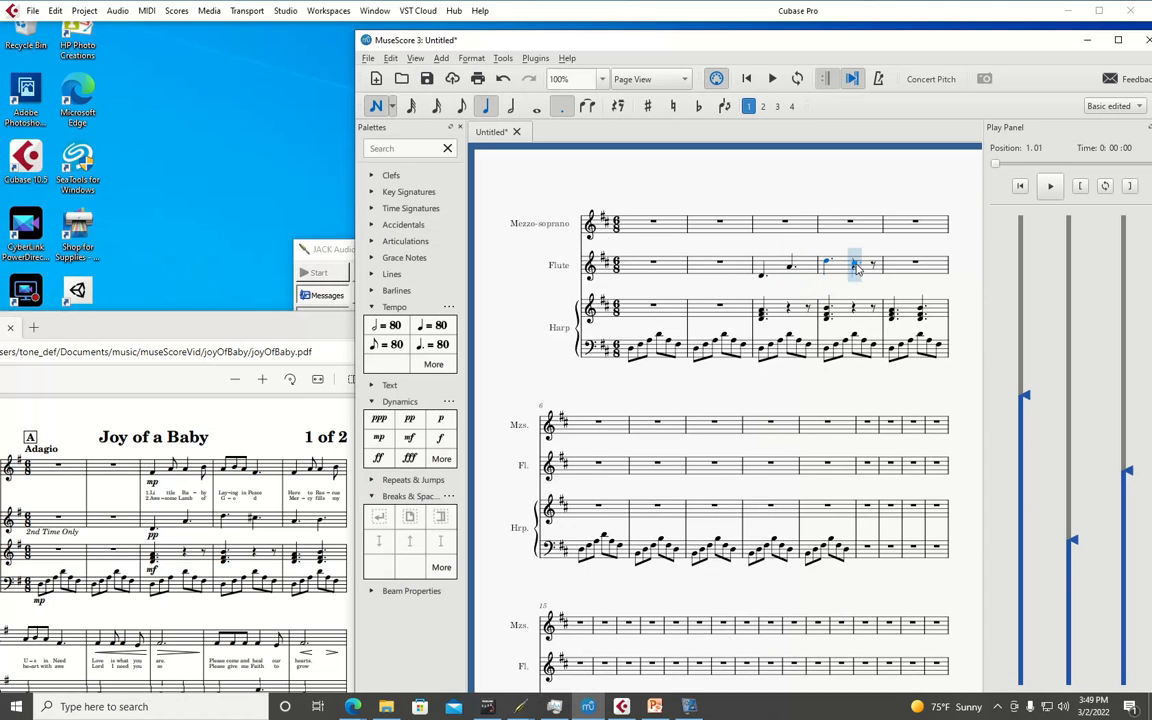
click(857, 267)
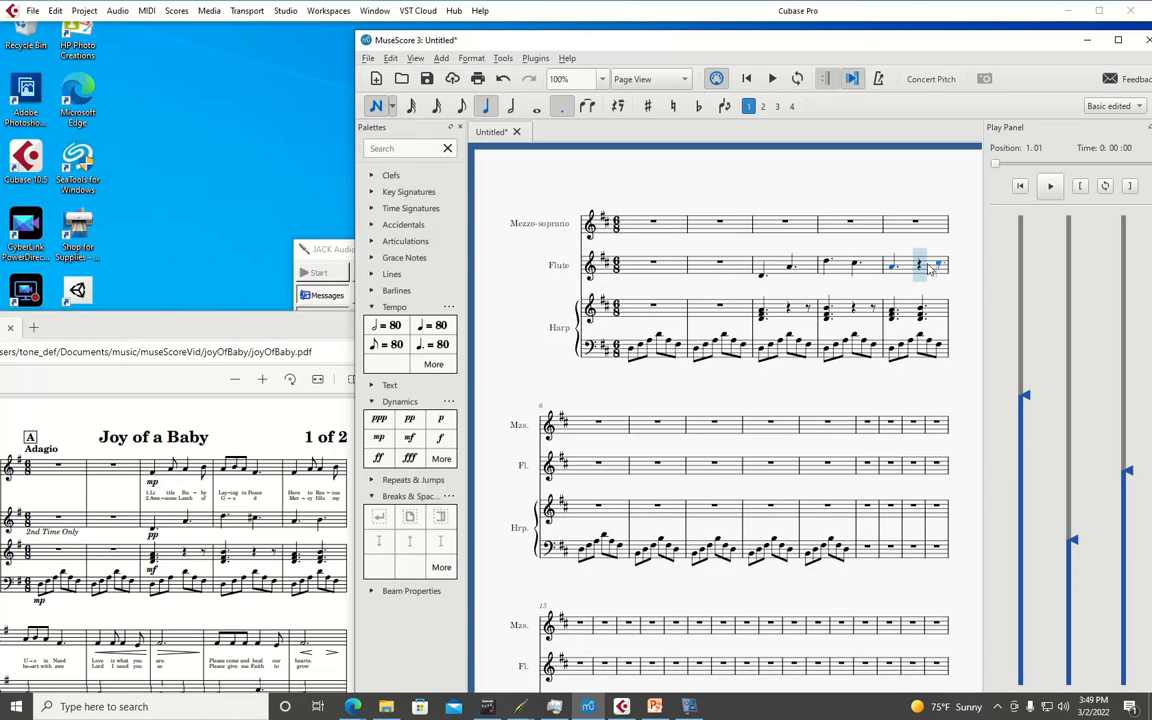
click(910, 268)
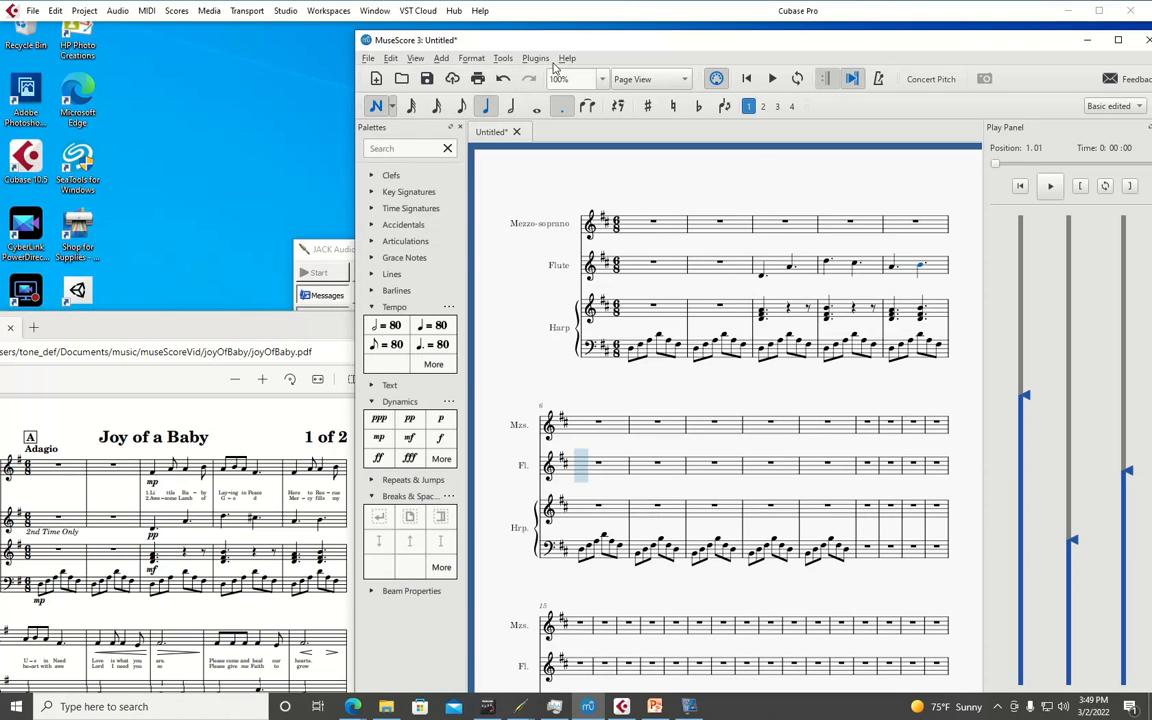
Examine the flute part from measure 6 onward in joyOfBaby.pdf, then return to the score with the PDF beside it
drag(487, 45, 528, 55)
drag(240, 331, 461, 100)
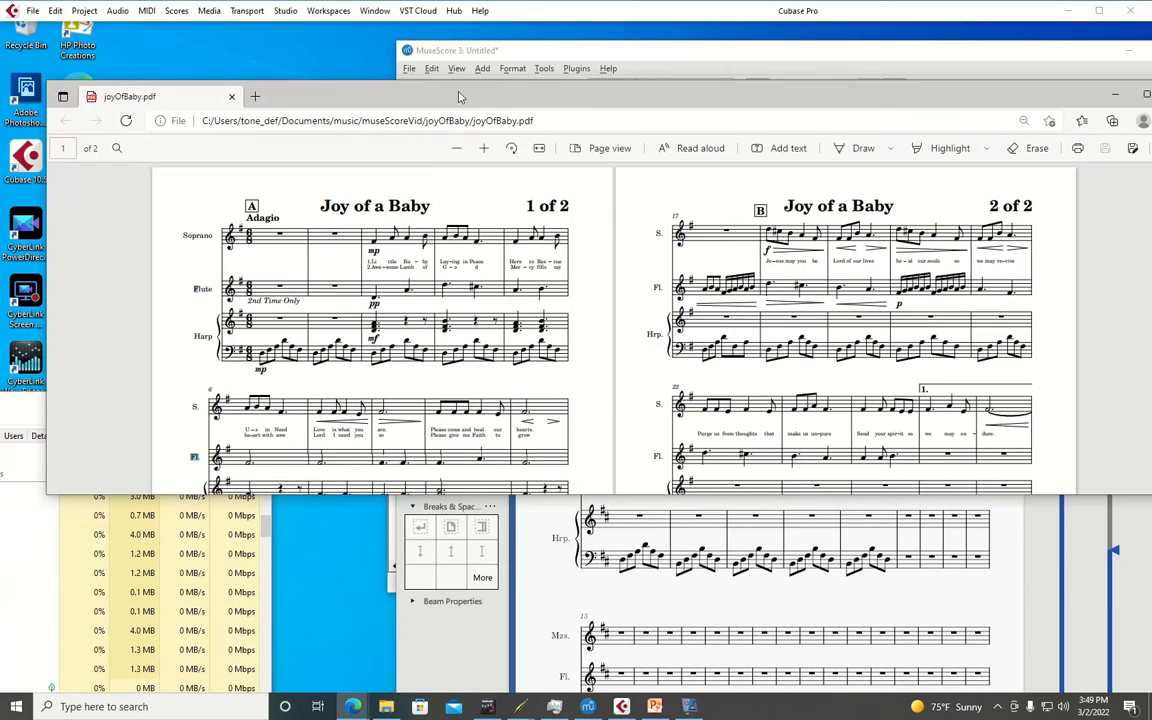
scroll(432, 300, down, 3)
scroll(432, 300, down, 1)
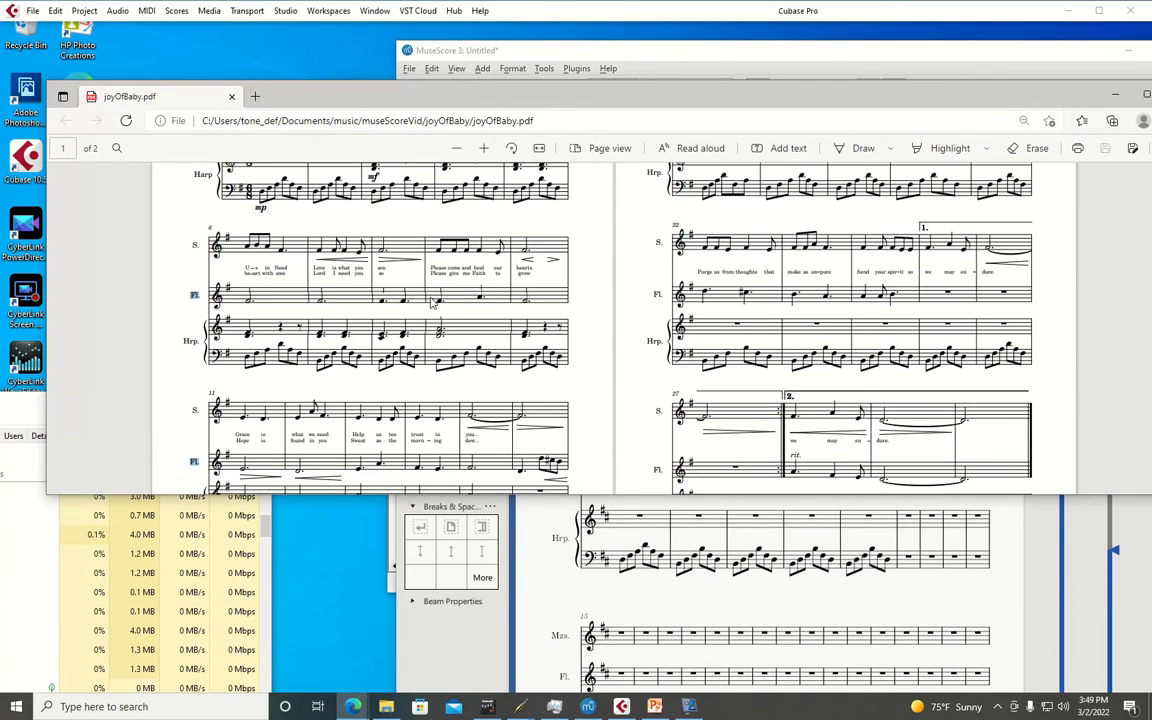
scroll(460, 302, down, 2)
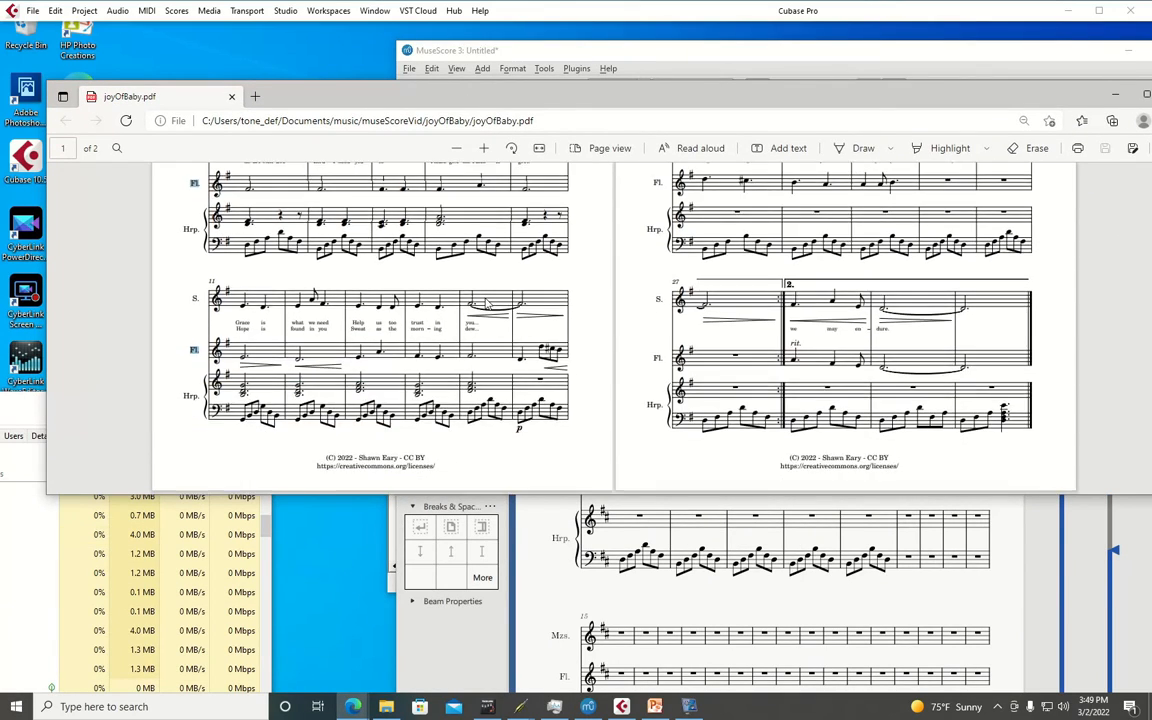
scroll(487, 301, up, 3)
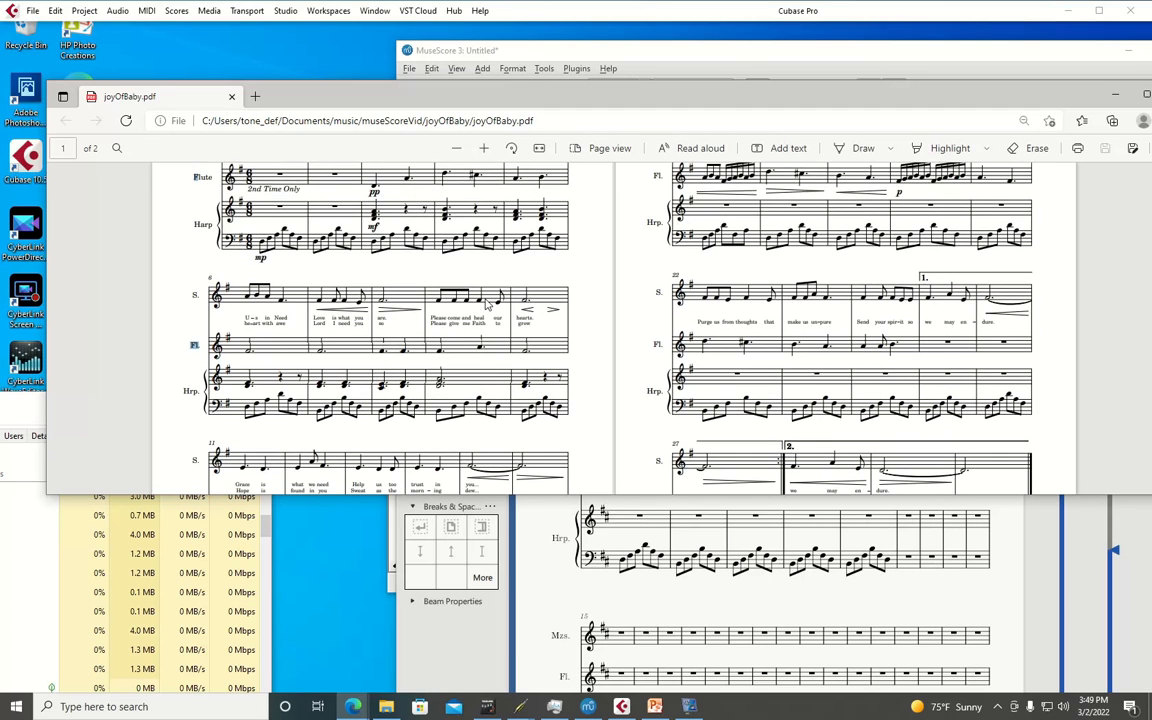
scroll(487, 303, up, 2)
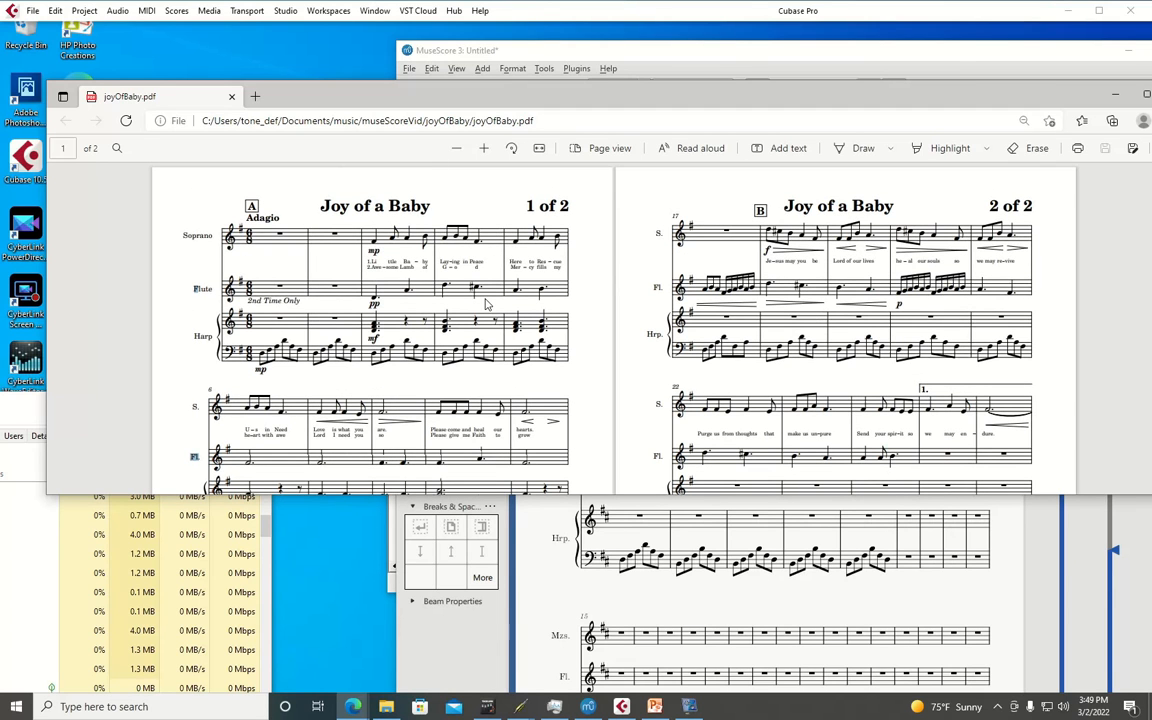
scroll(487, 304, down, 3)
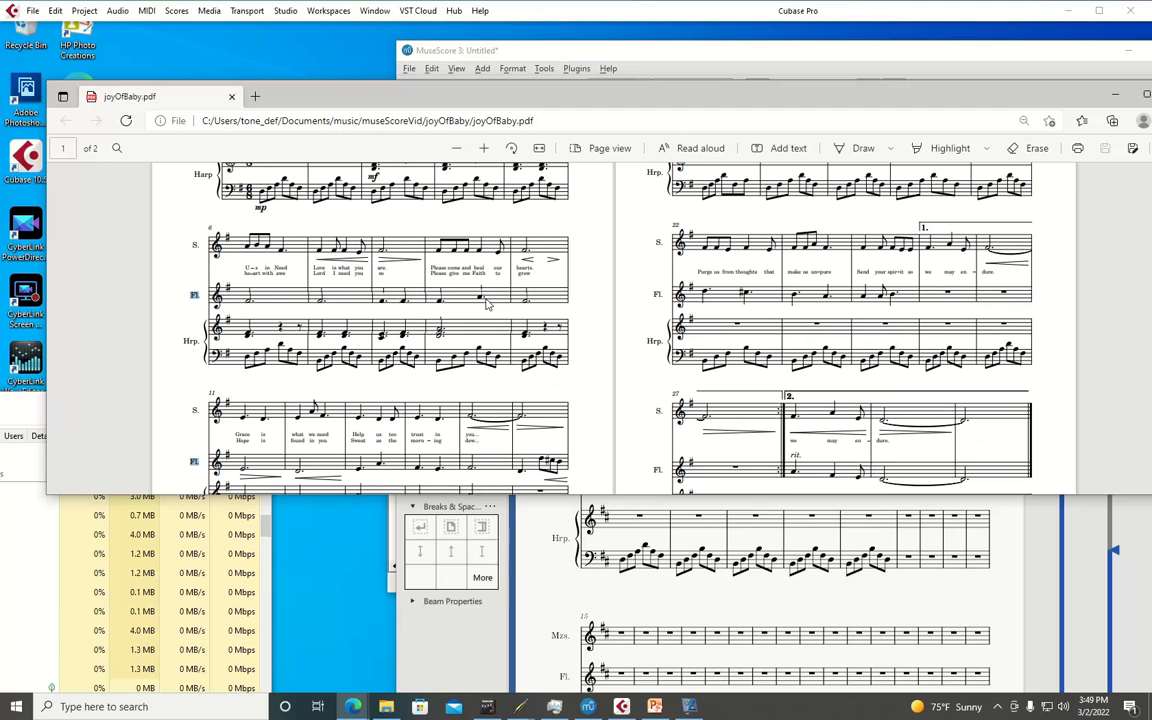
drag(722, 96, 594, 266)
click(730, 48)
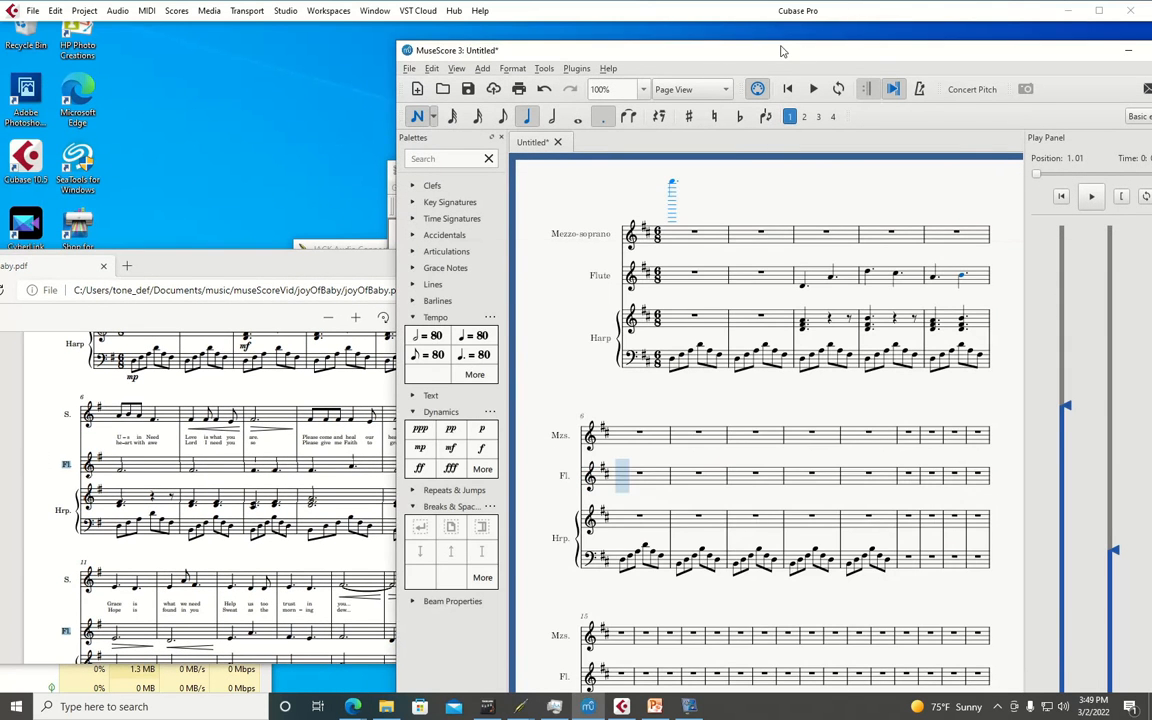
drag(781, 51, 793, 52)
Review both pages of joyOfBaby.pdf again, shifting the PDF and score windows to keep measures 1 to 5 in view
click(322, 262)
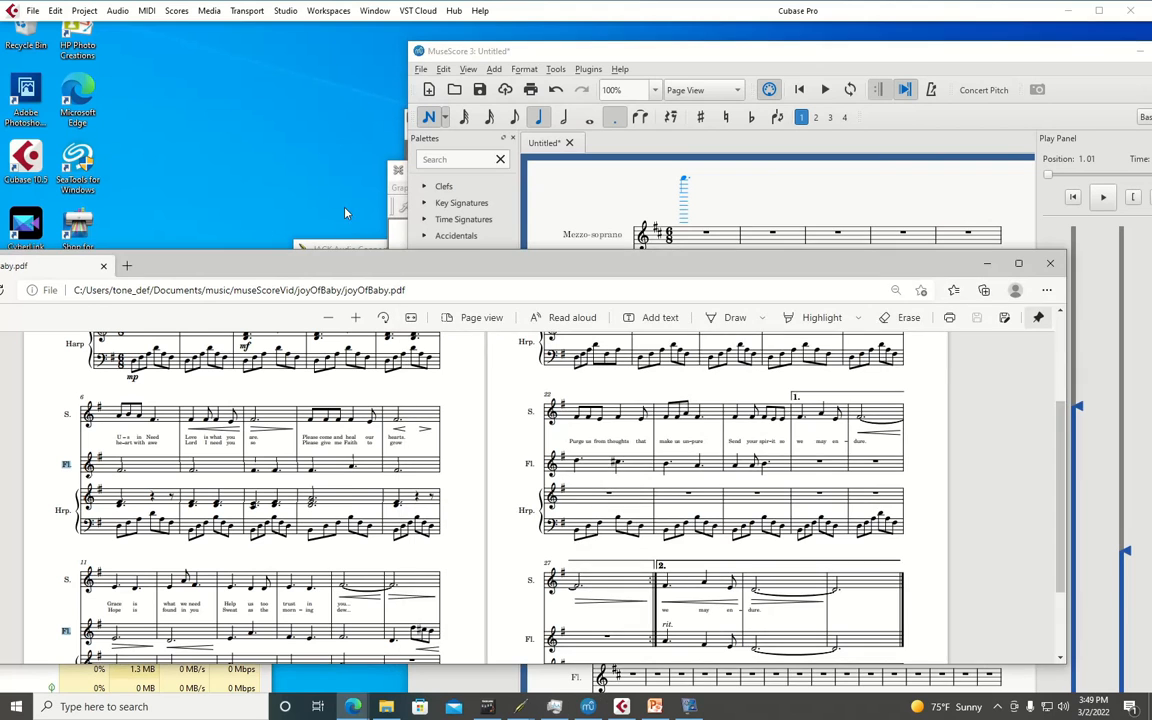
drag(452, 265, 447, 329)
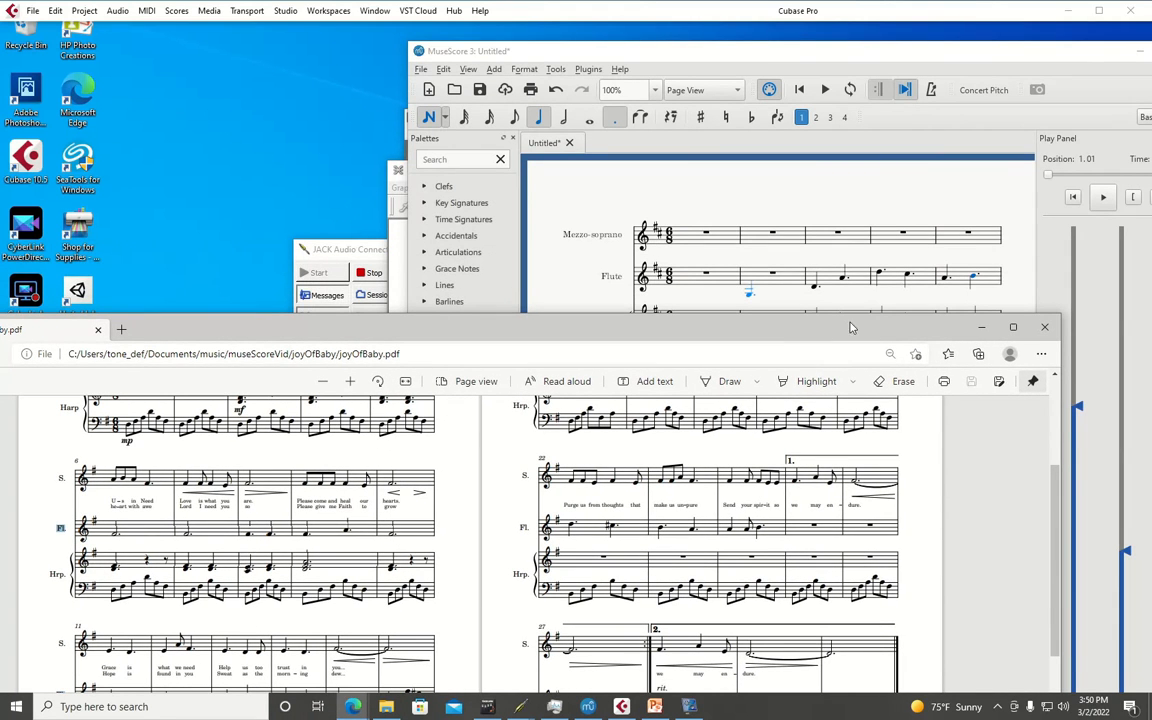
drag(795, 322, 694, 239)
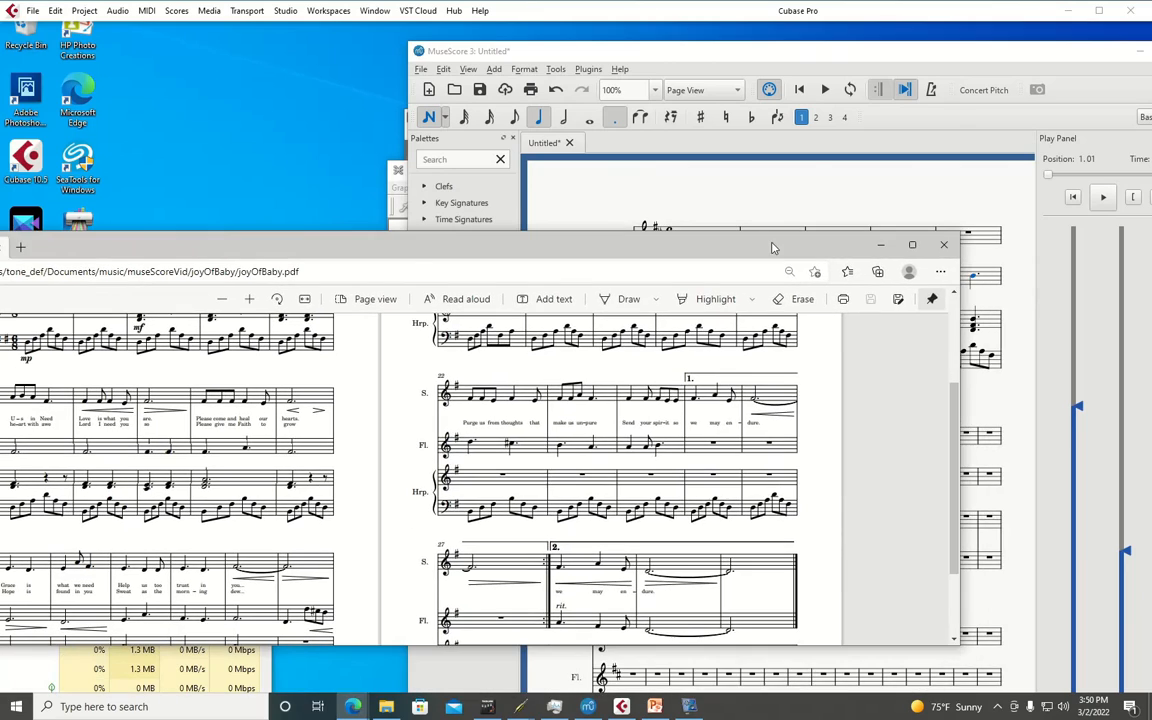
drag(848, 52, 899, 54)
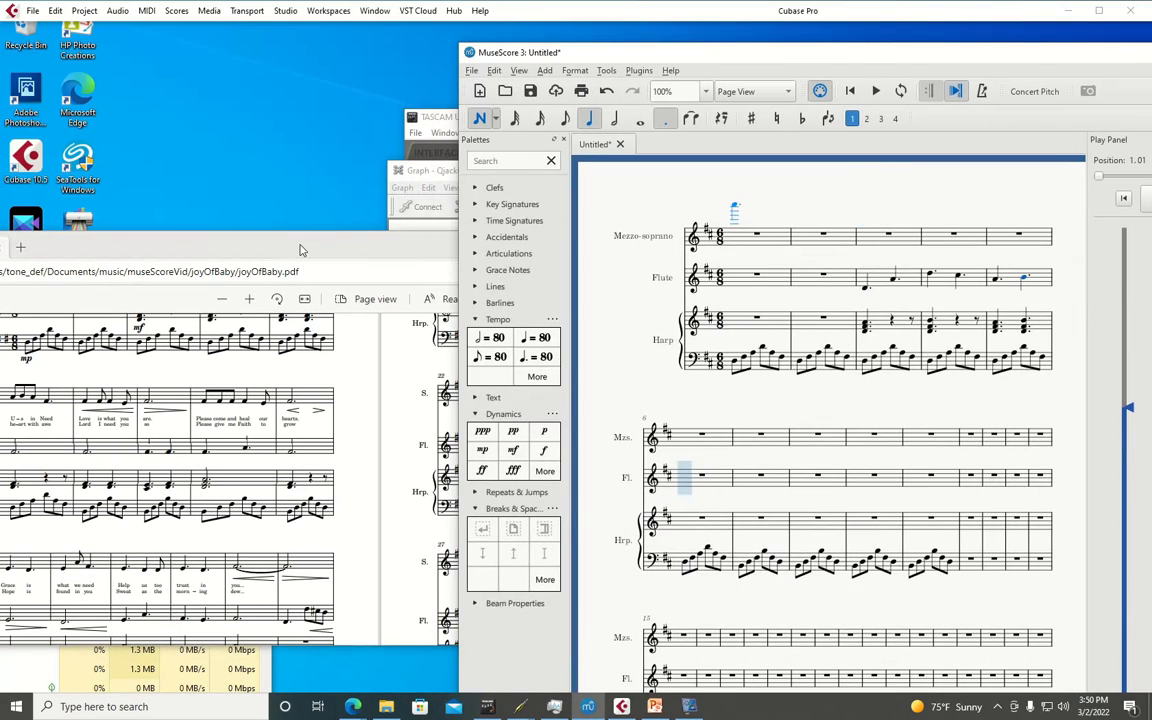
drag(309, 248, 445, 169)
scroll(397, 295, down, 3)
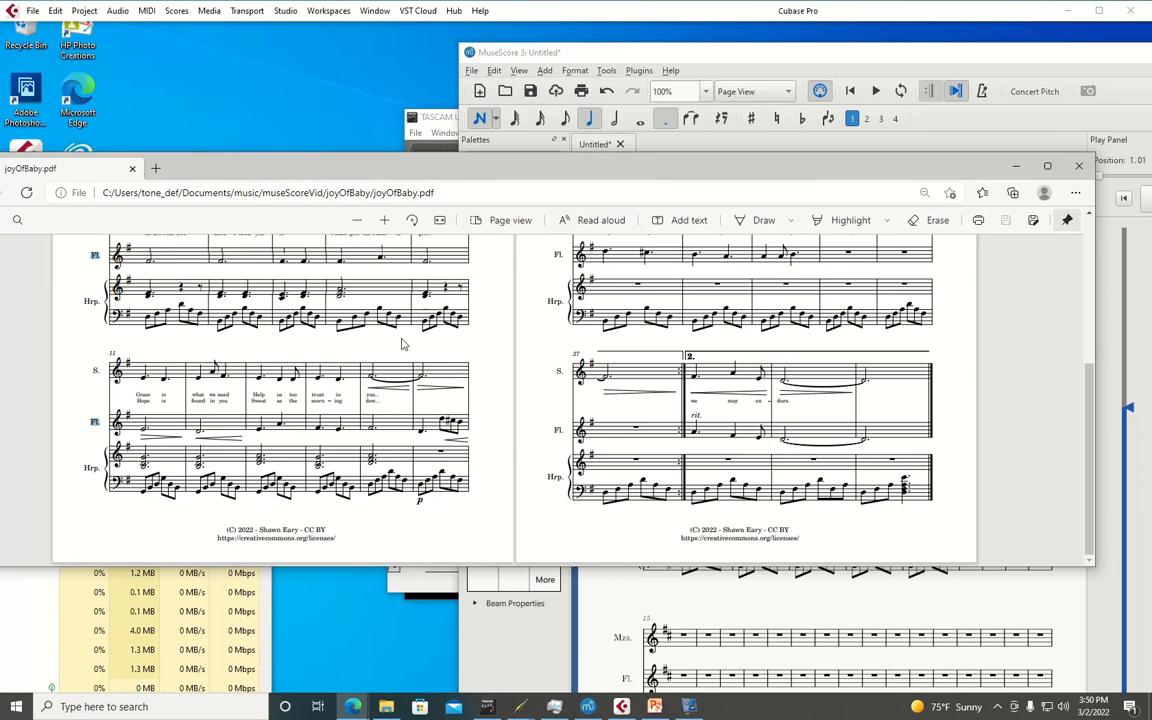
scroll(400, 342, up, 3)
scroll(403, 343, up, 2)
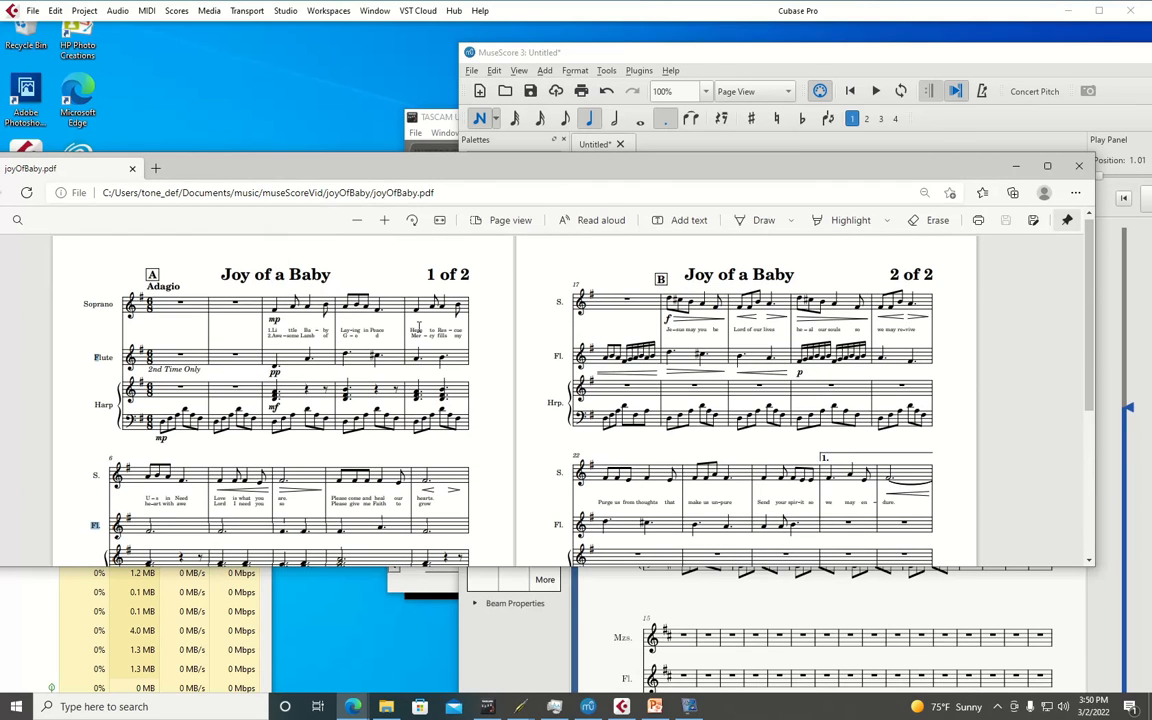
drag(661, 173, 527, 322)
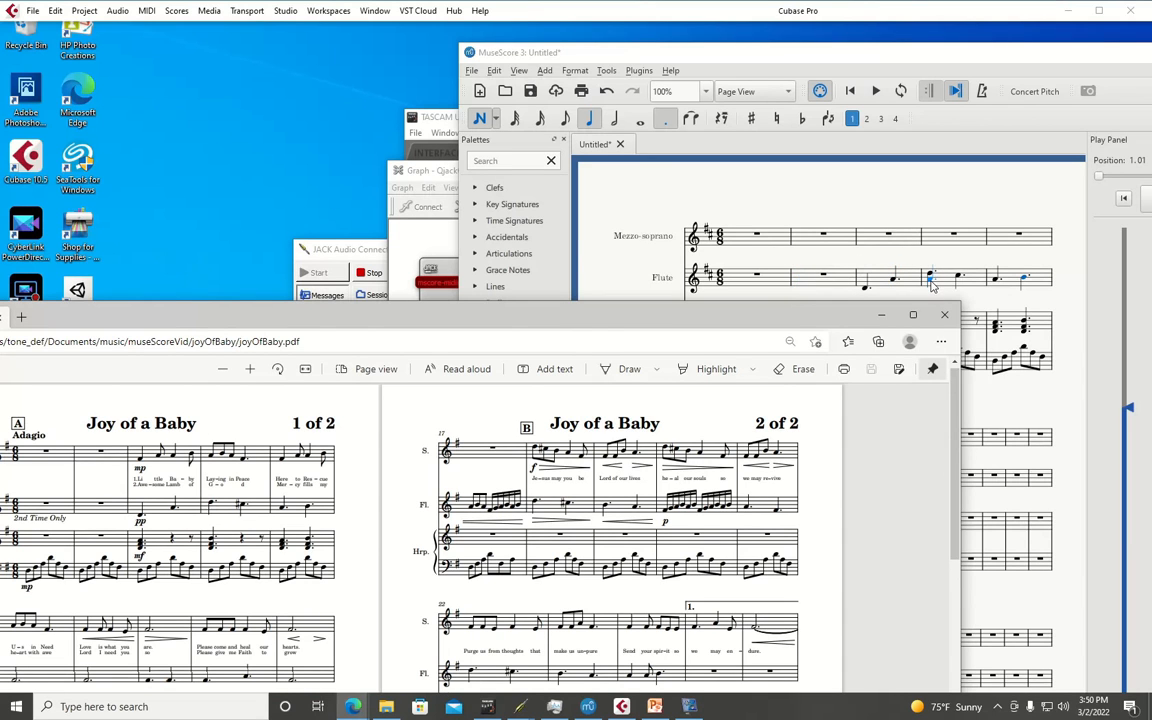
Slur the two flute notes in measure 4 and change their duration to undotted quarter notes
click(736, 53)
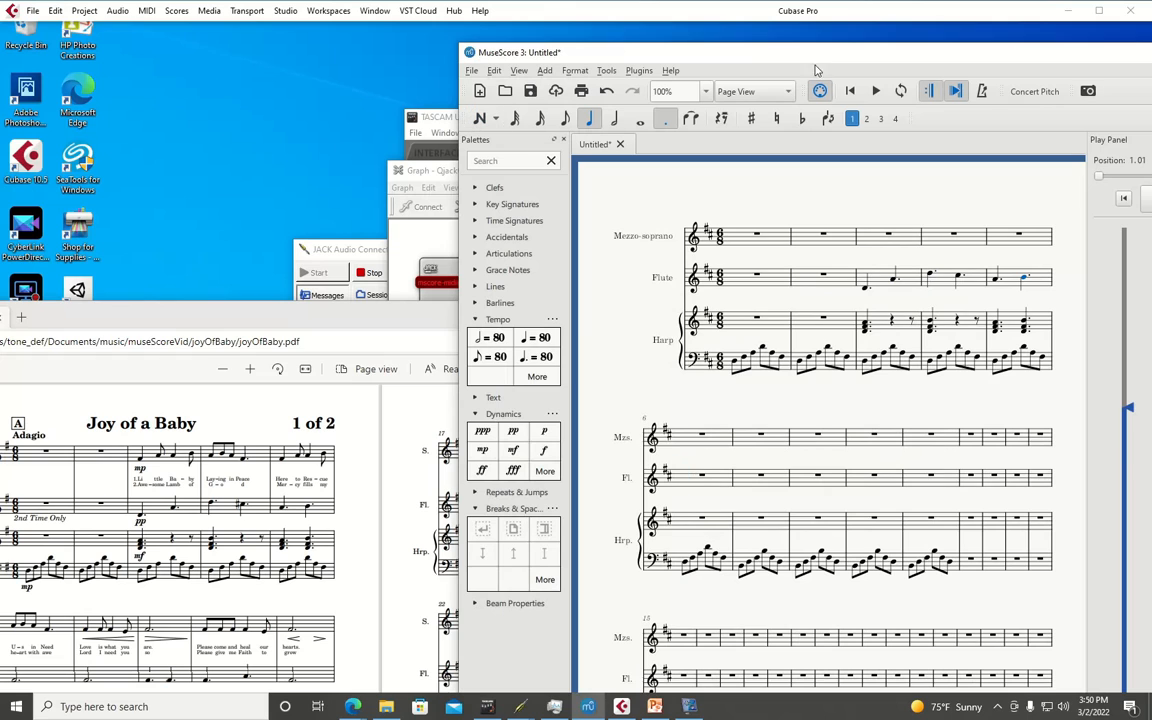
click(930, 277)
shift+click(958, 279)
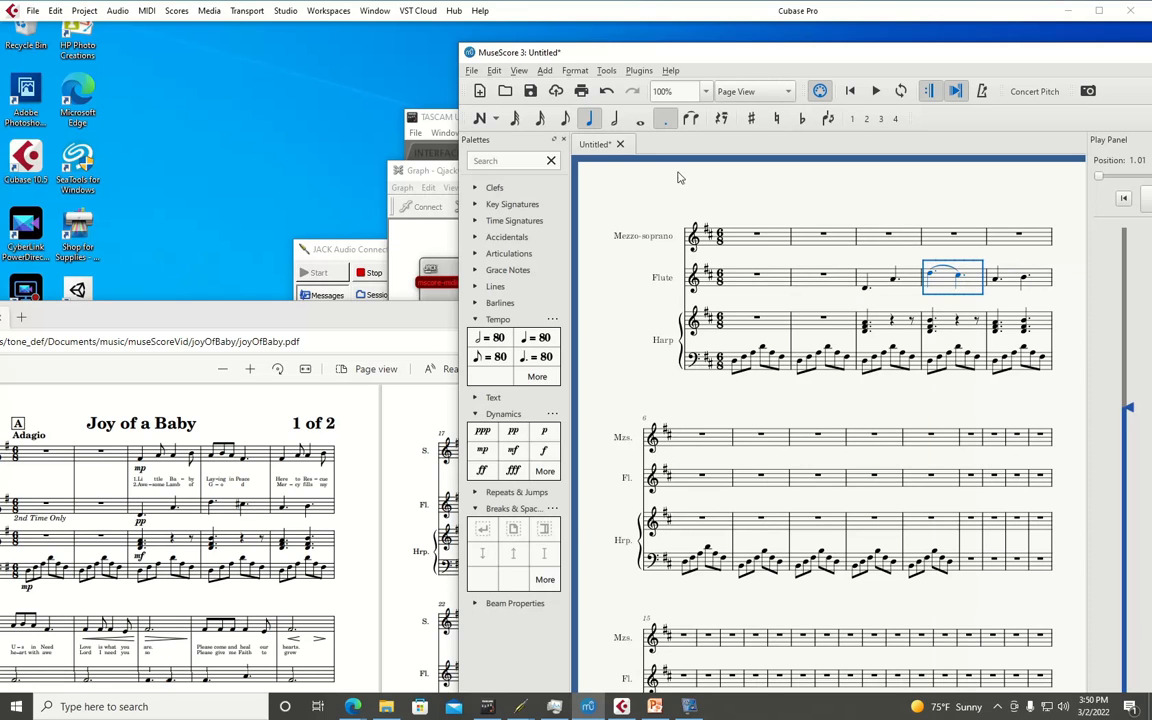
click(591, 123)
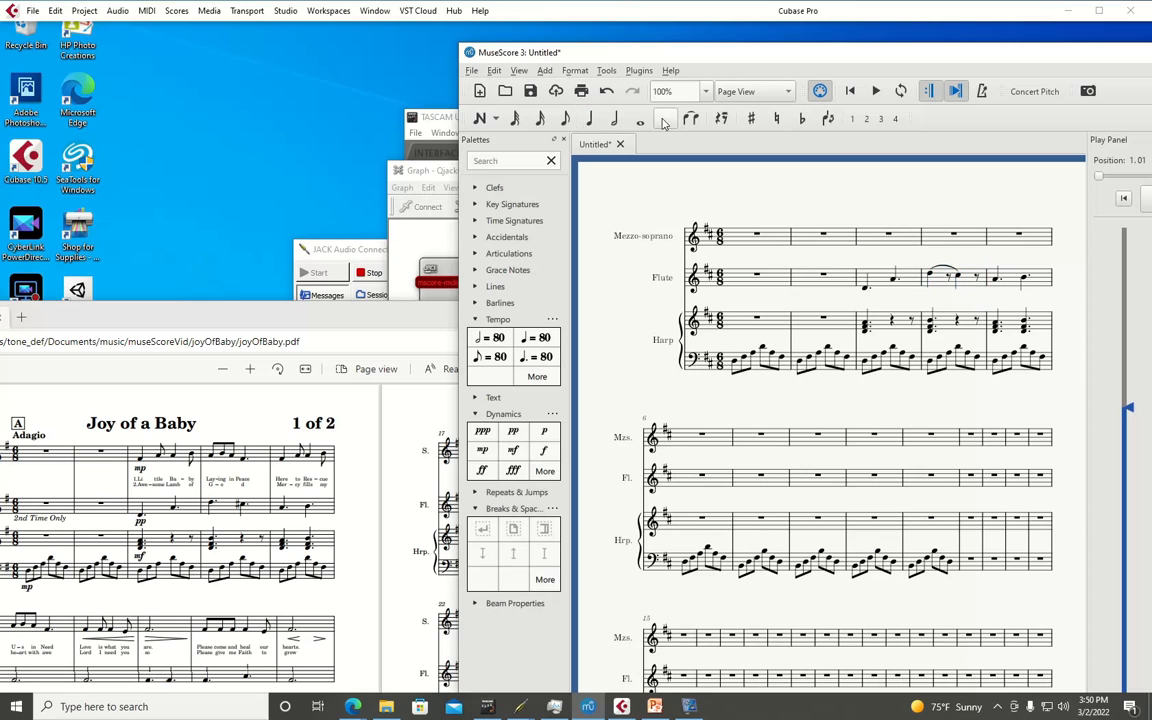
Restore the dotted quarter durations of the two slurred flute notes in measure 4
key(n)
key(period)
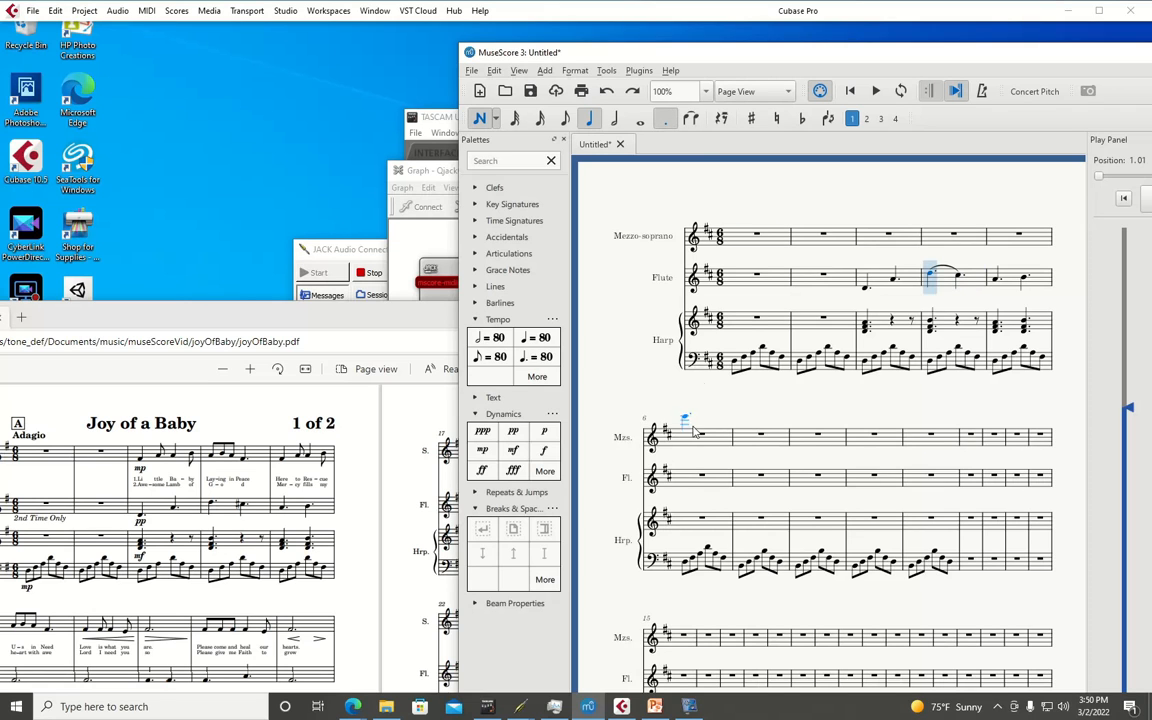
Enter two dotted quarter A notes in measure 6 of the flute part and slur them together
click(688, 481)
click(708, 480)
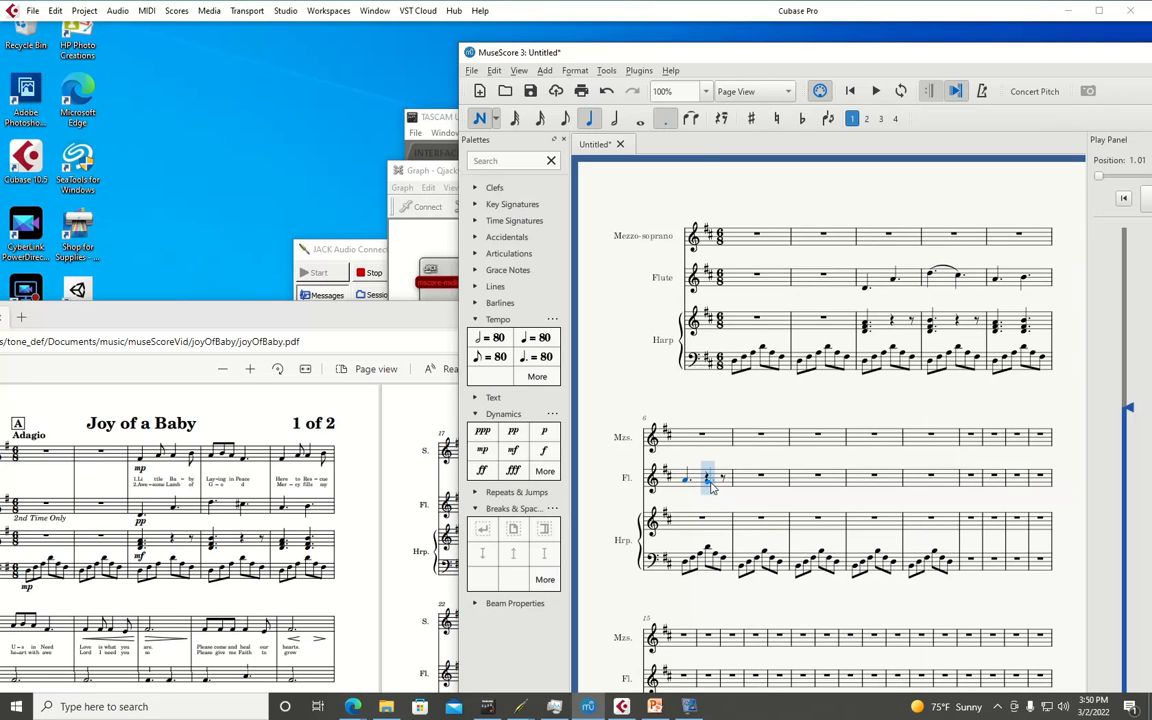
click(711, 481)
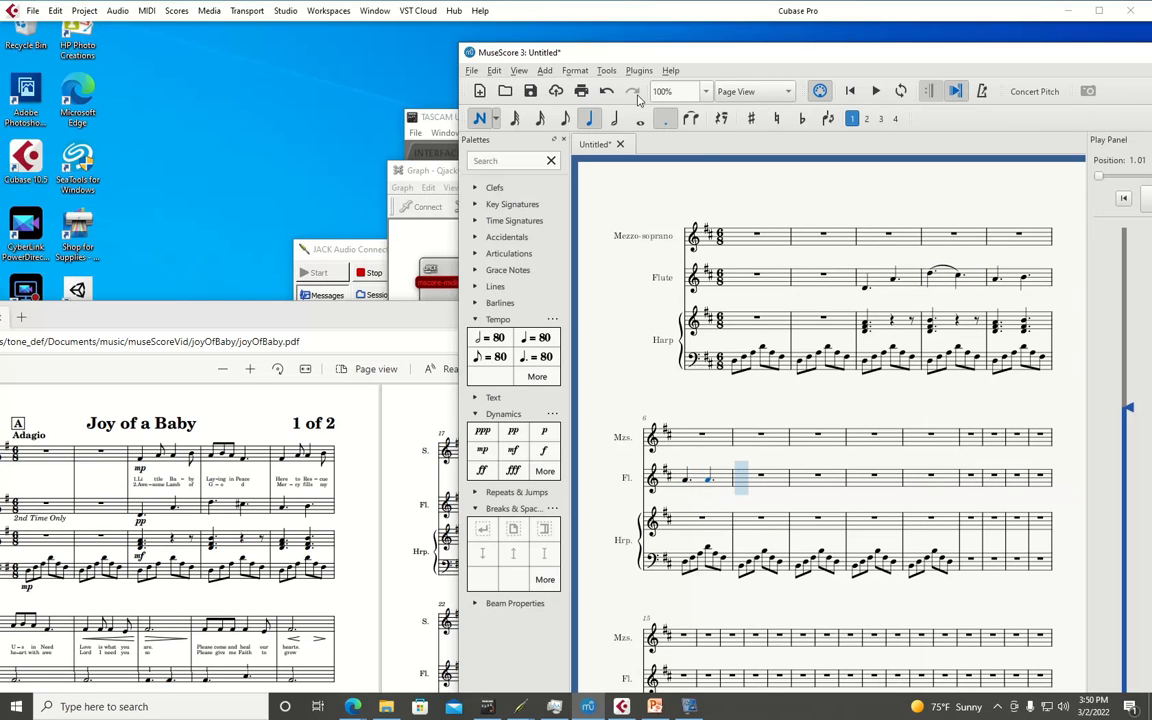
key(Escape)
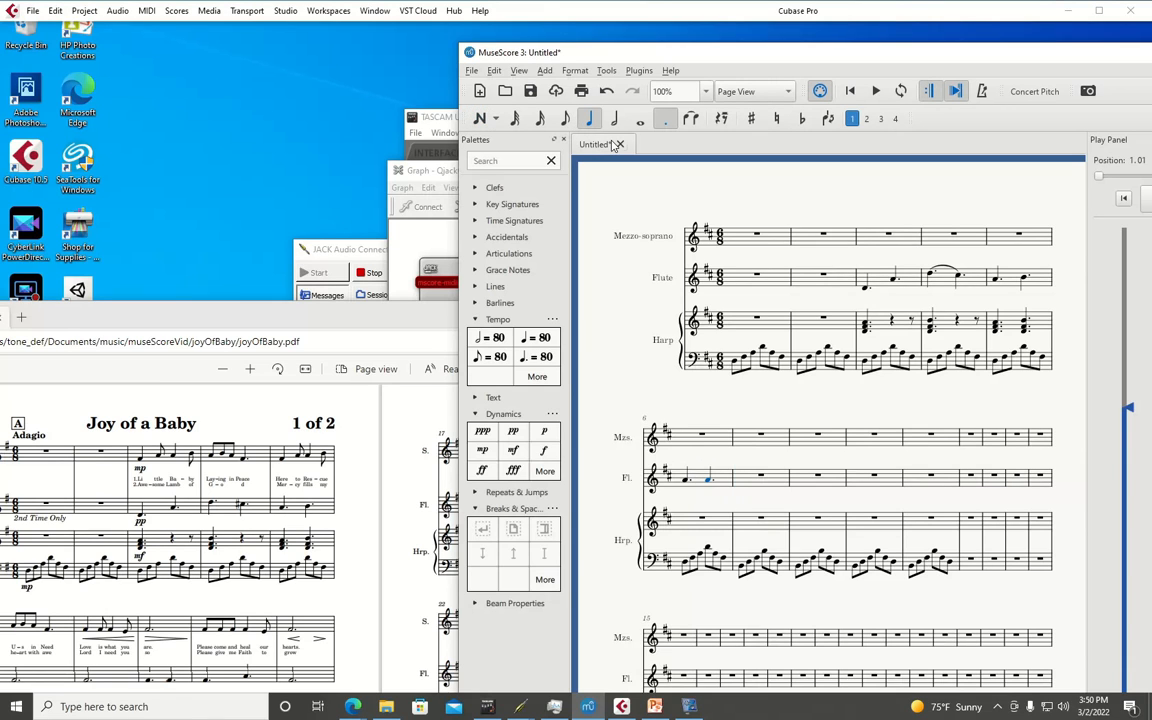
shift+click(710, 484)
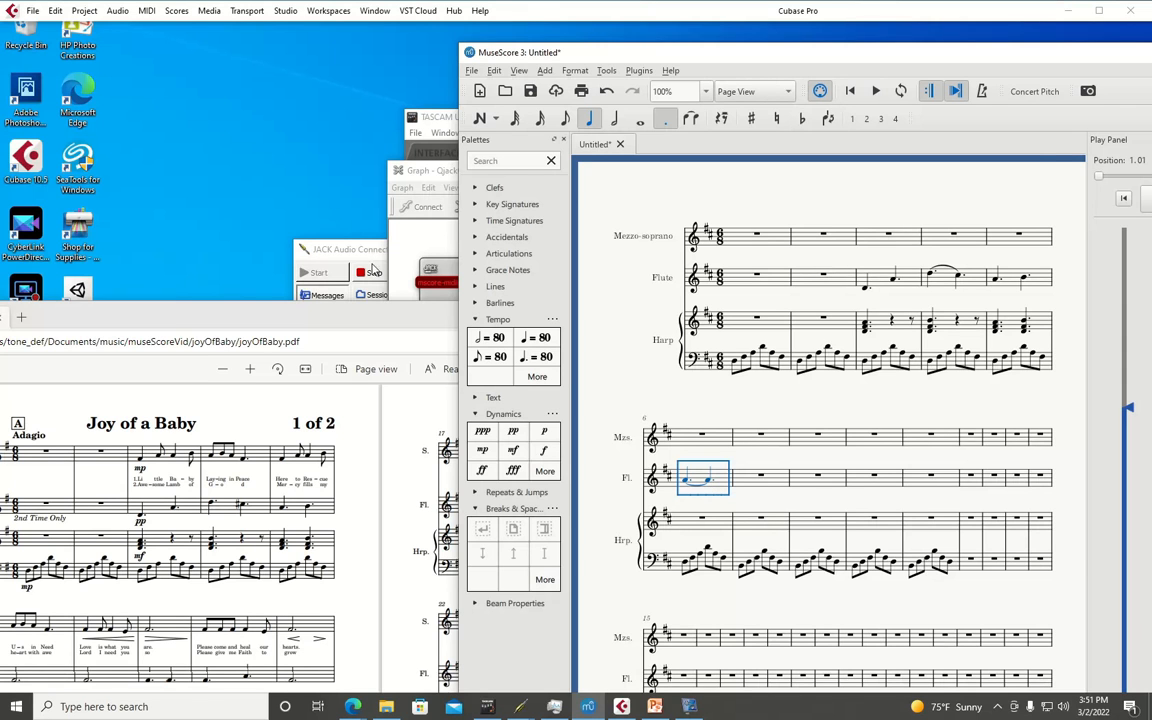
Compare the flute part in joyOfBaby.pdf with the measures entered in the score, rearranging both windows to see them
drag(375, 318, 450, 40)
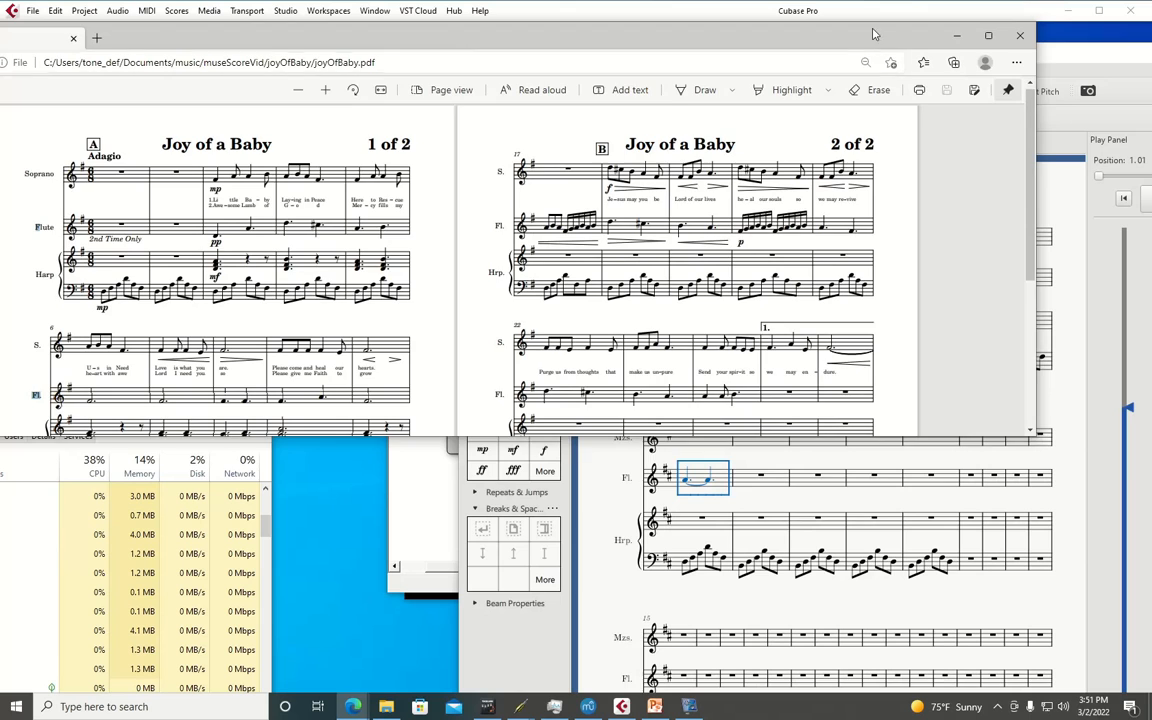
drag(785, 24, 625, 61)
drag(984, 60, 822, 48)
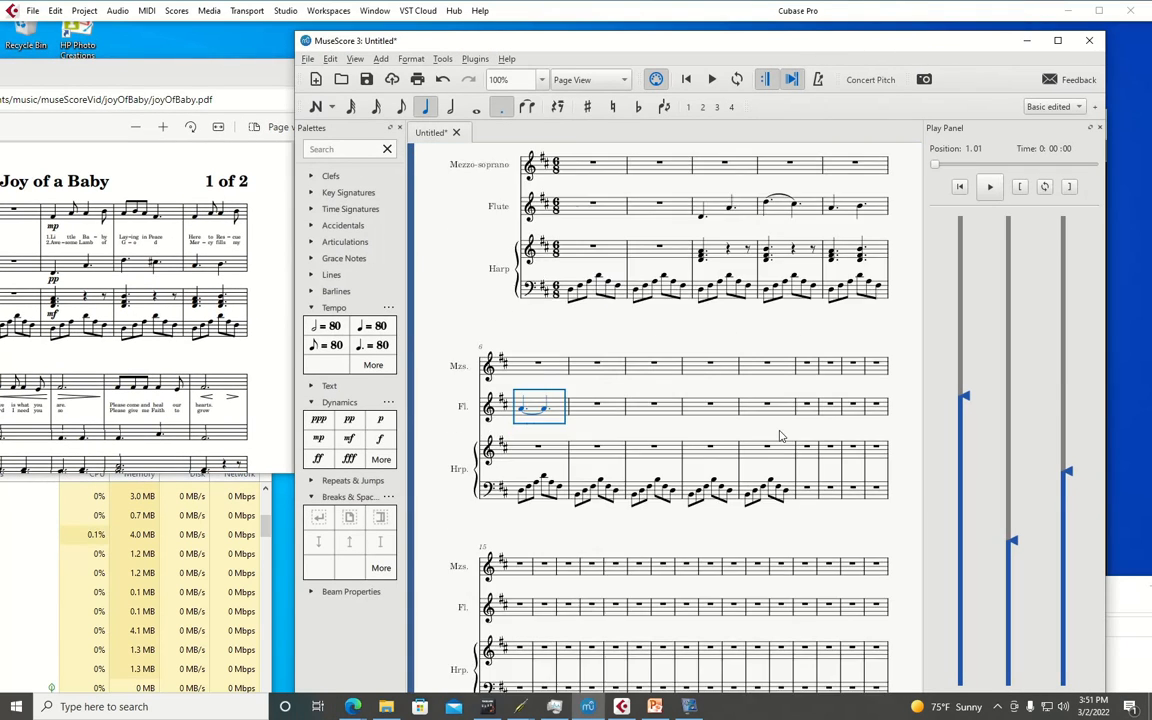
scroll(779, 443, down, 3)
drag(378, 43, 545, 60)
drag(255, 85, 419, 83)
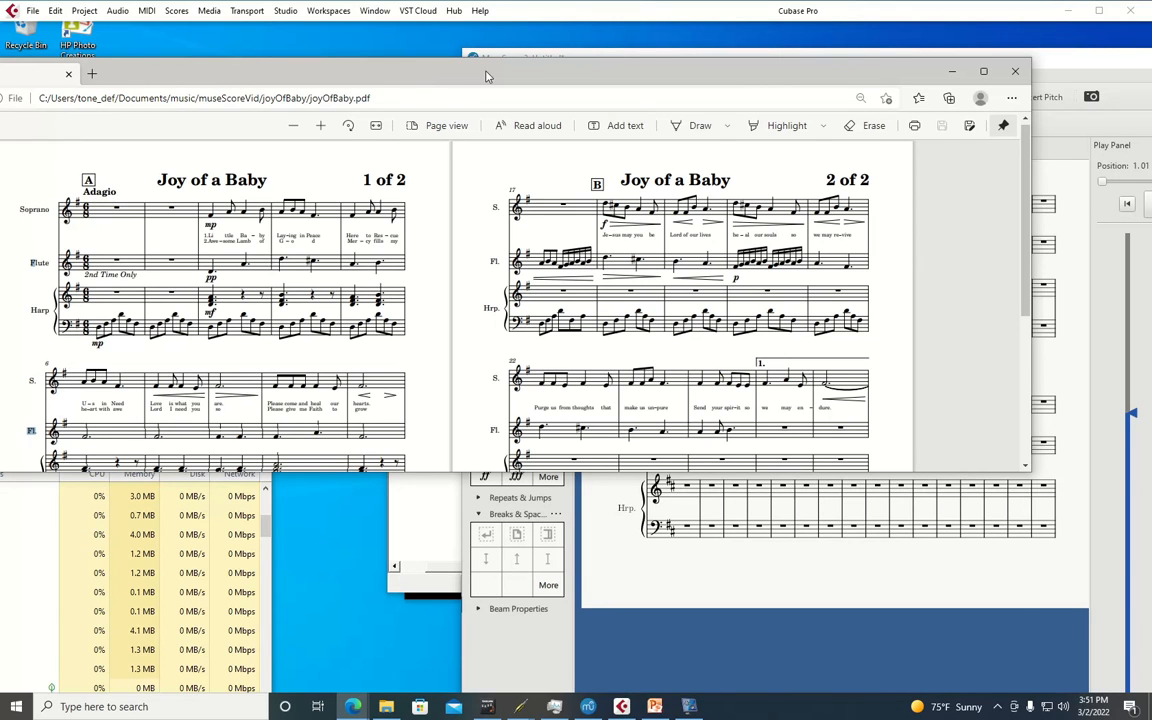
drag(441, 70, 418, 228)
scroll(381, 357, down, 2)
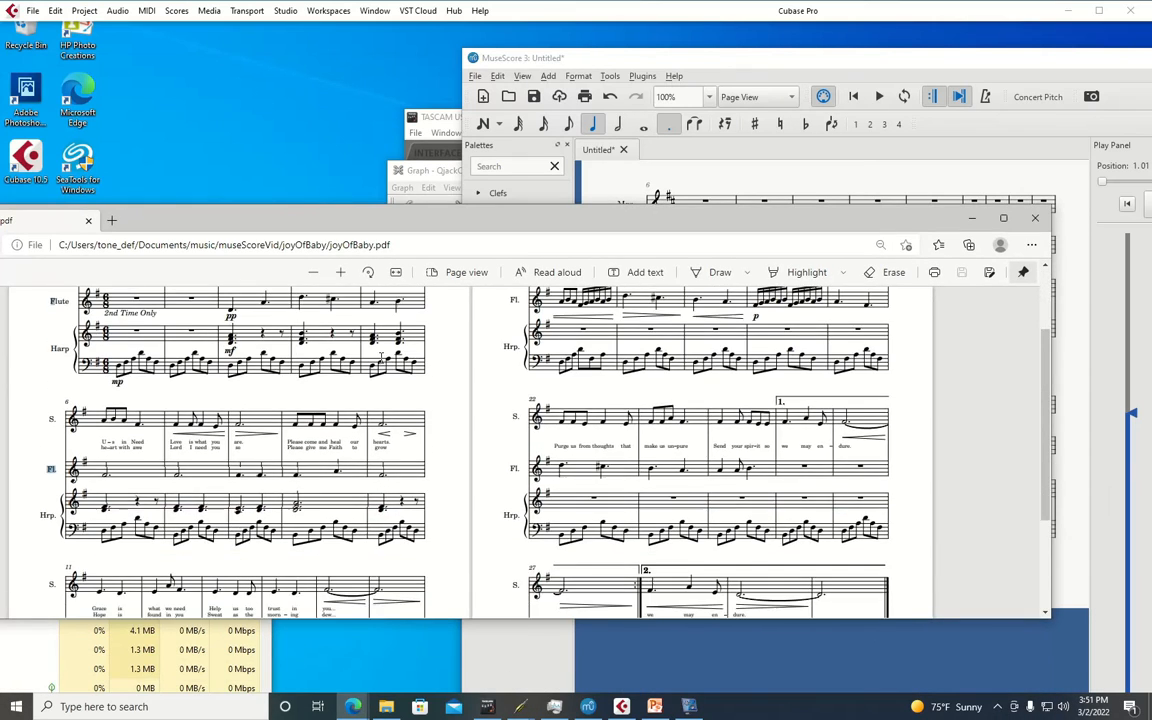
scroll(381, 357, up, 2)
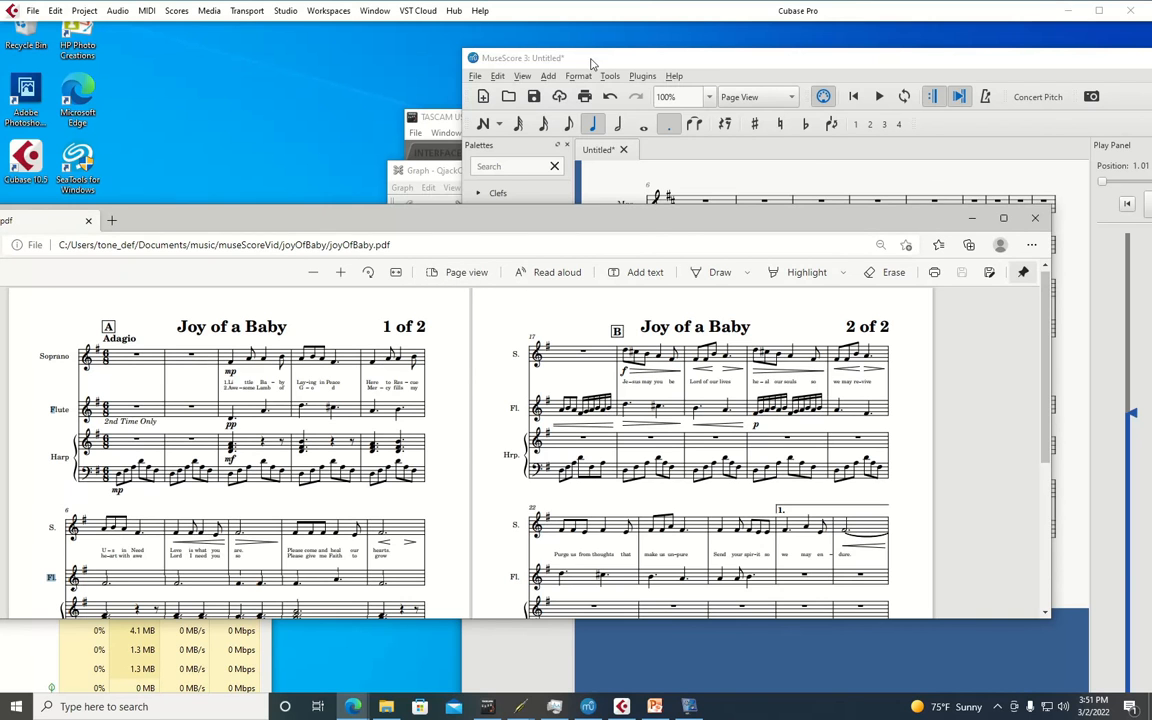
drag(592, 62, 528, 38)
scroll(615, 340, up, 3)
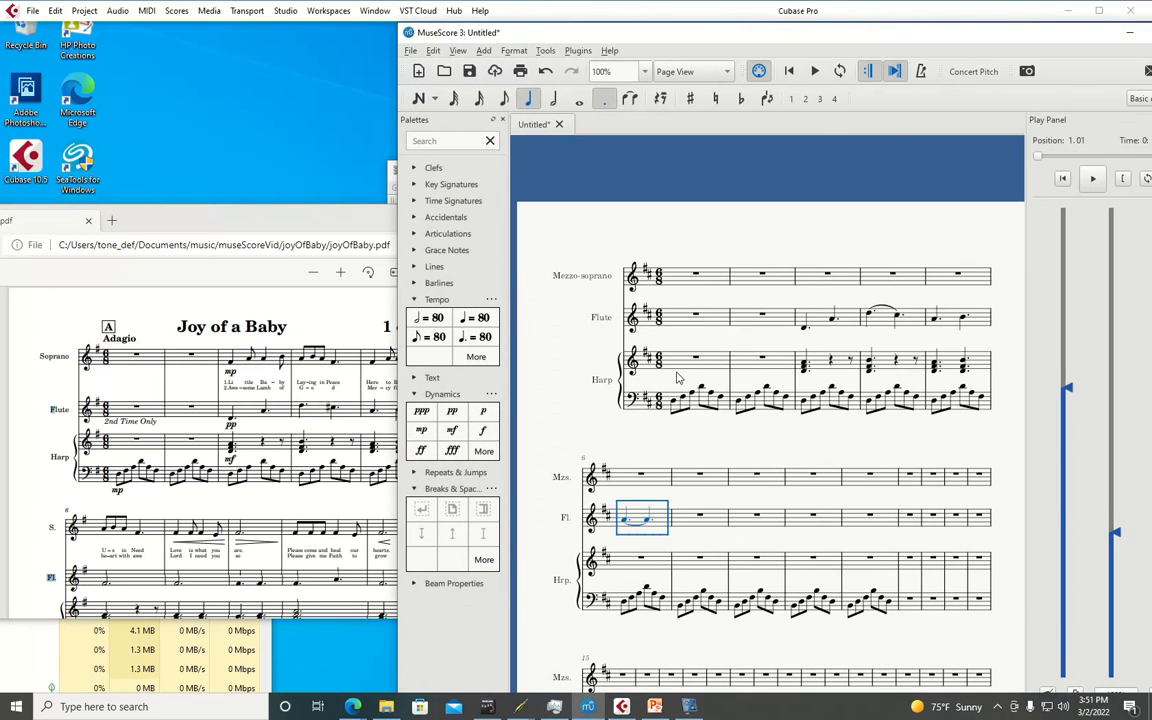
Delete the slur between the two flute notes in measure 4
click(305, 212)
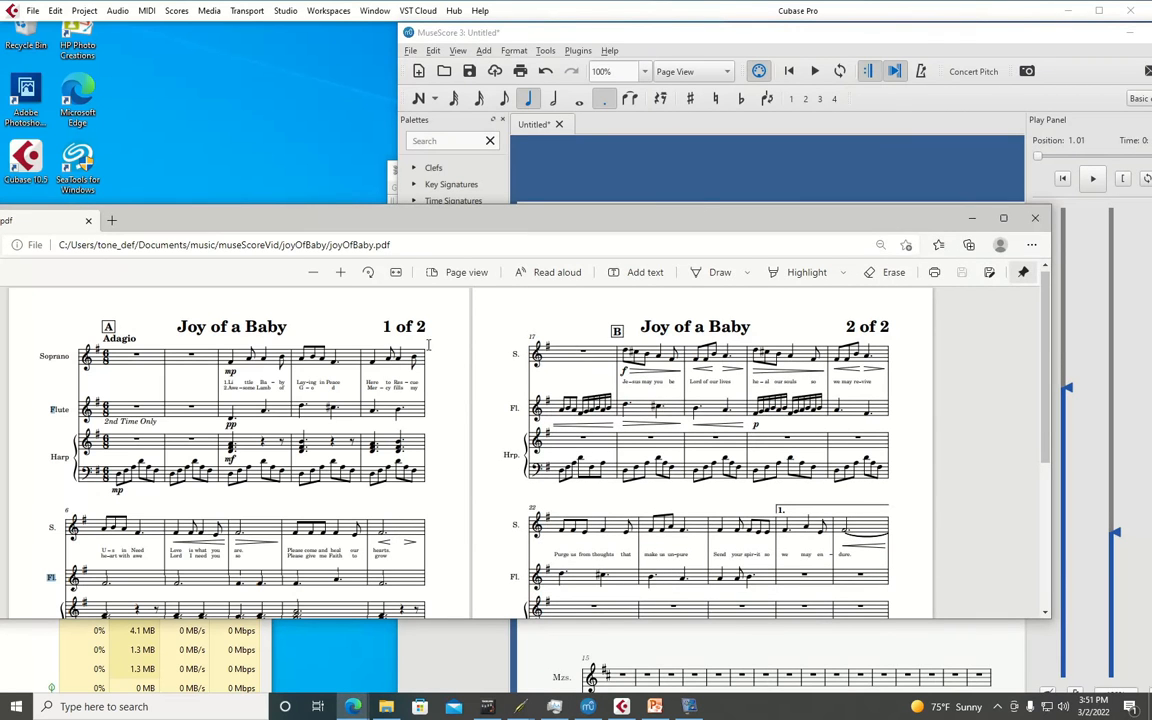
drag(700, 226, 725, 383)
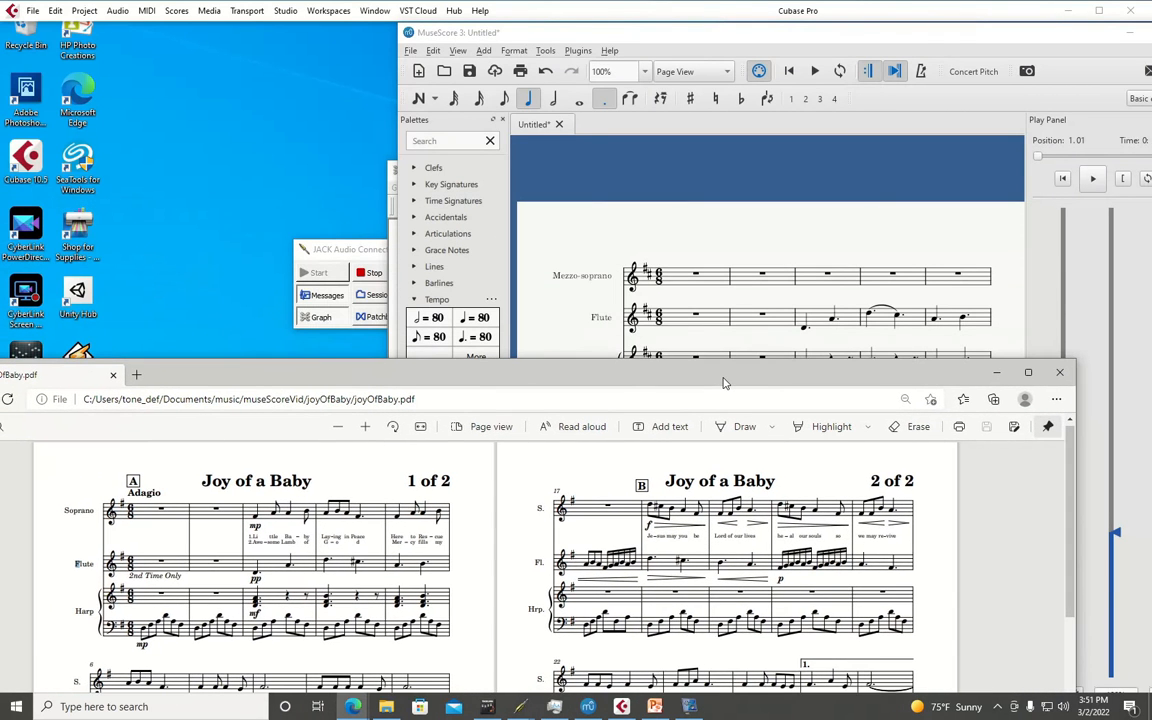
click(882, 308)
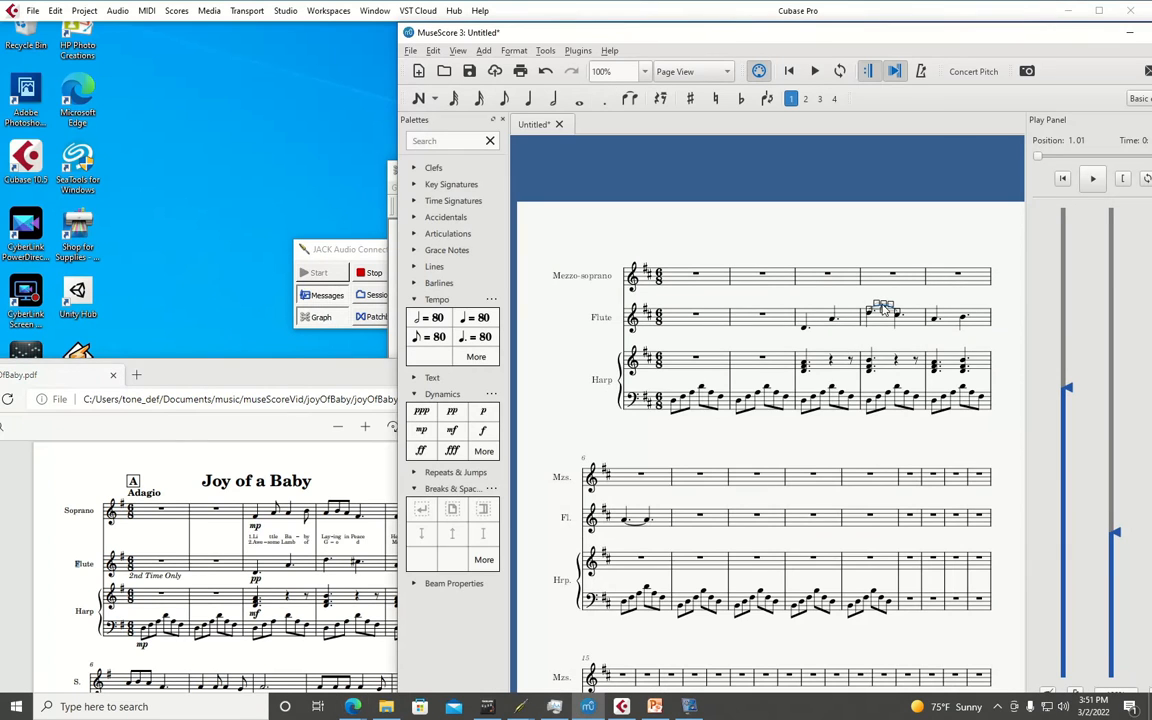
click(883, 309)
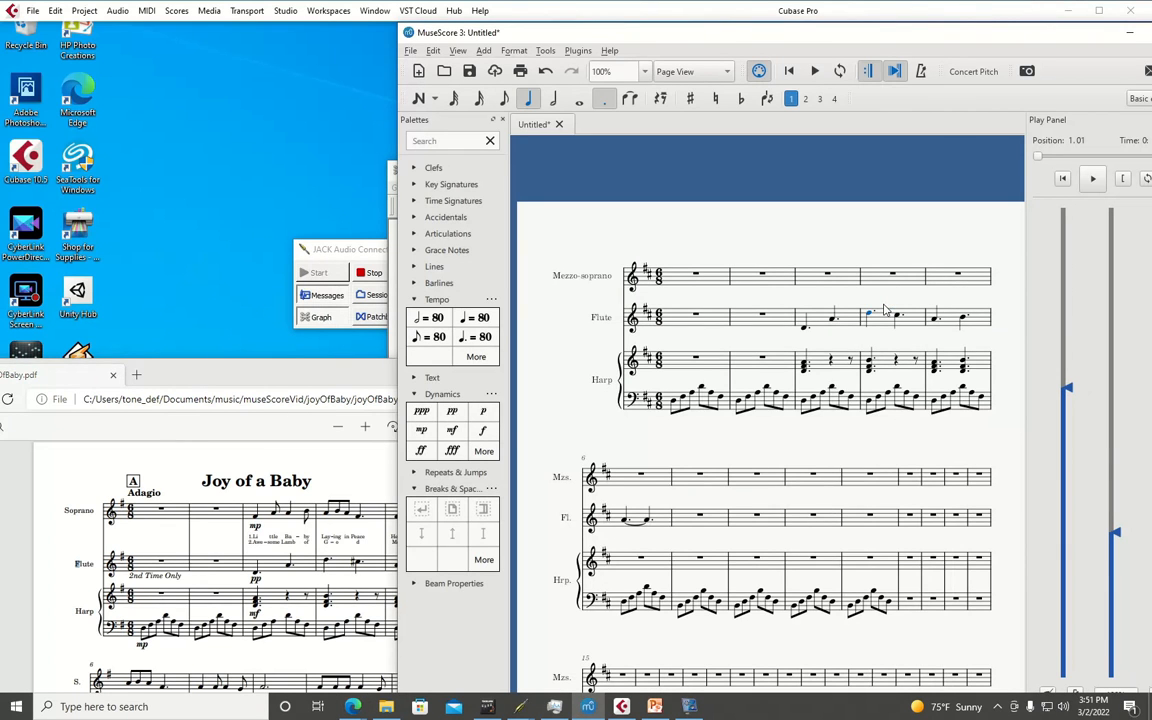
Check flute measure 6 in joyOfBaby.pdf and delete the two slurred notes from that measure in the score
drag(362, 379, 410, 303)
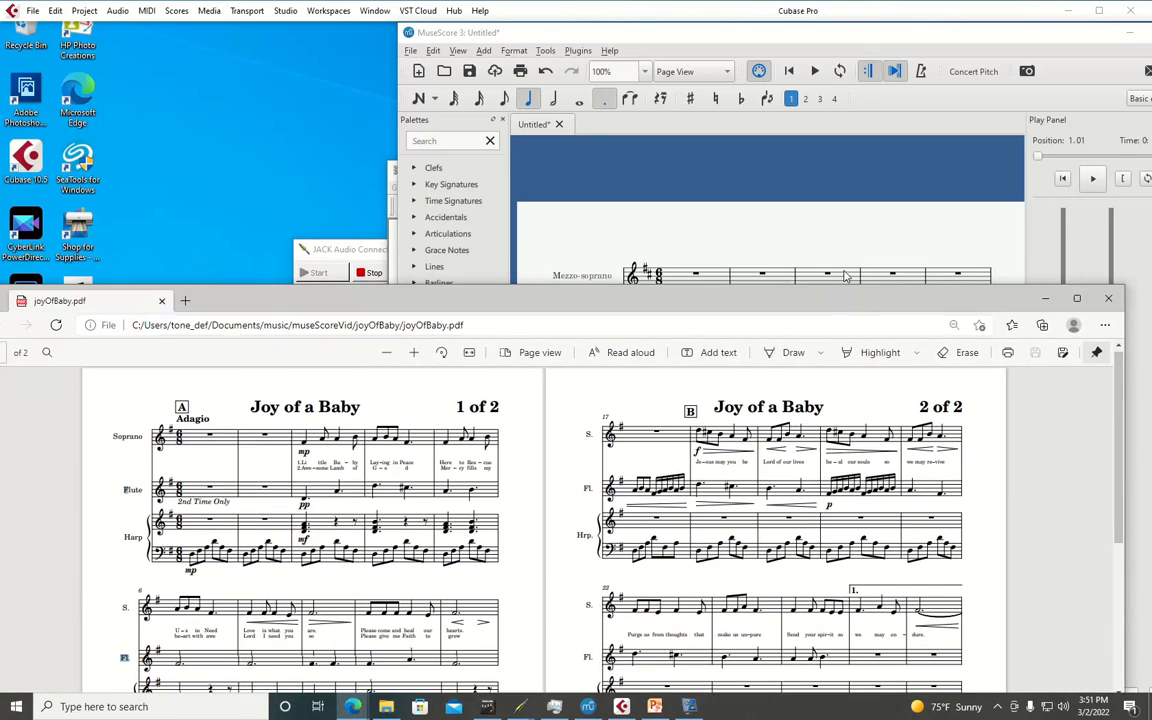
drag(765, 300, 747, 91)
scroll(463, 295, down, 1)
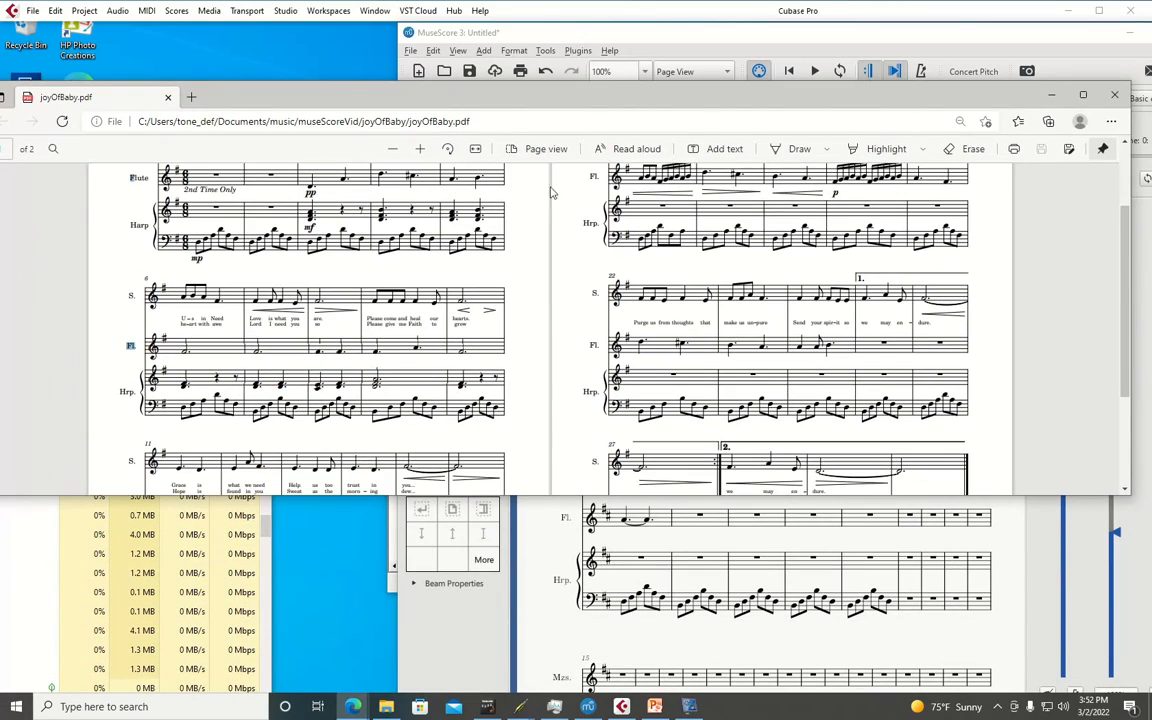
drag(615, 105, 543, 353)
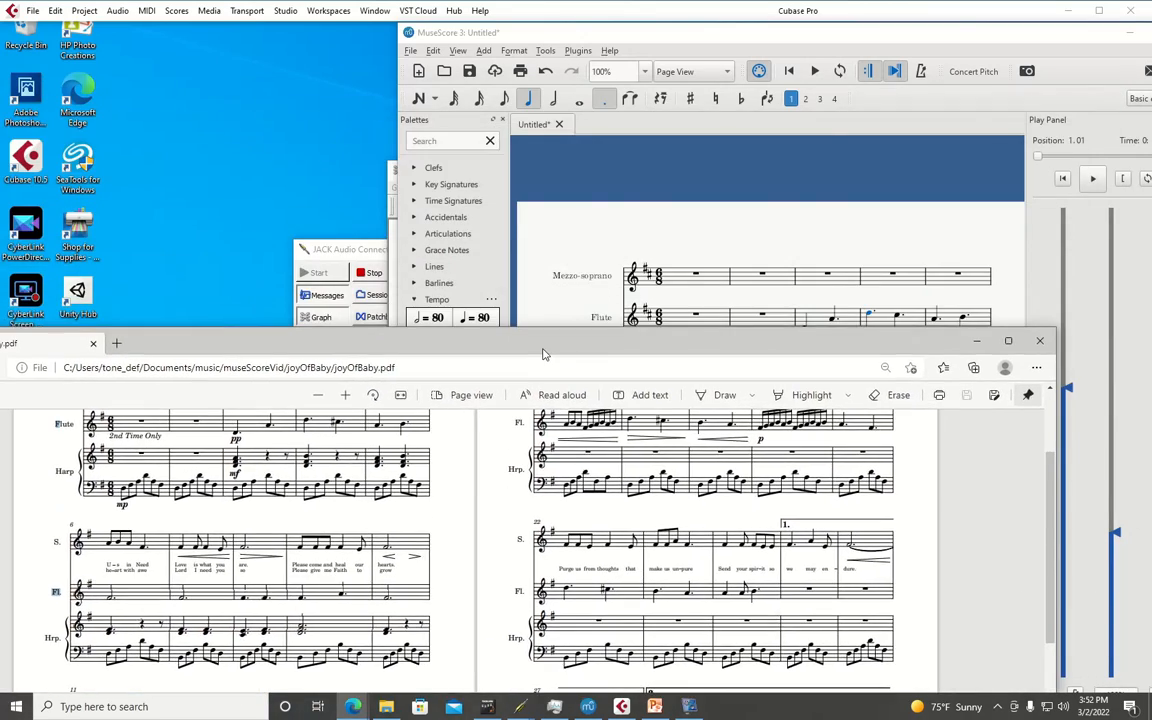
click(680, 33)
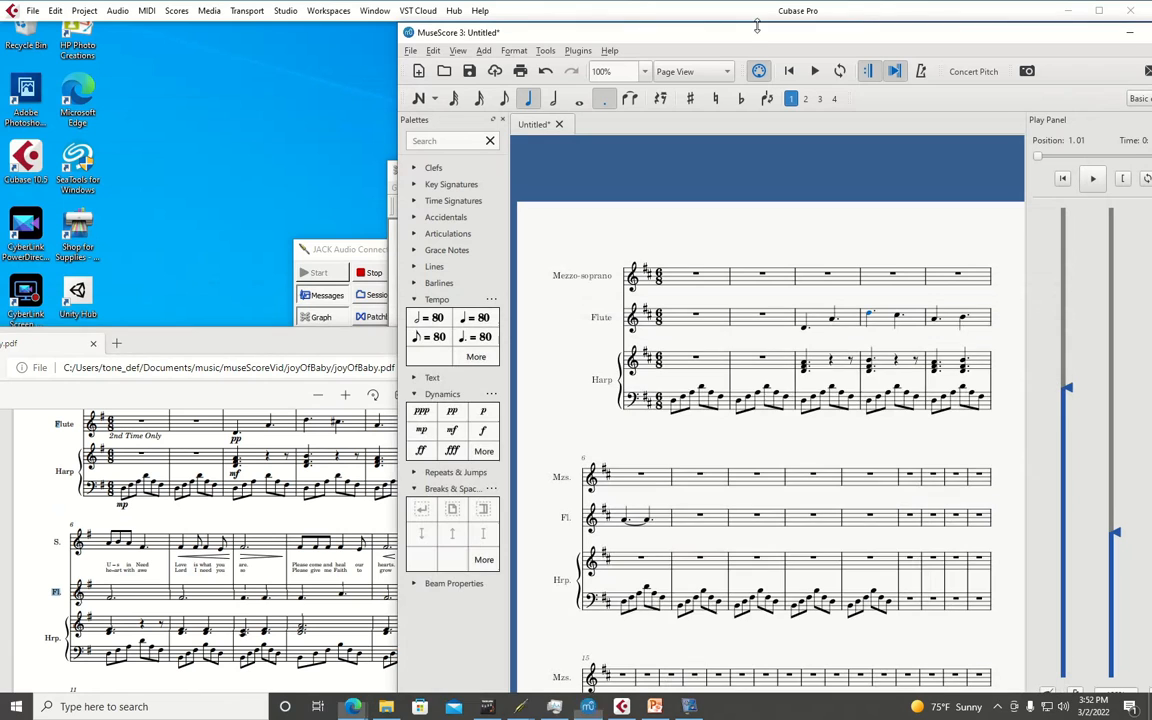
click(627, 520)
shift+click(646, 522)
key(Delete)
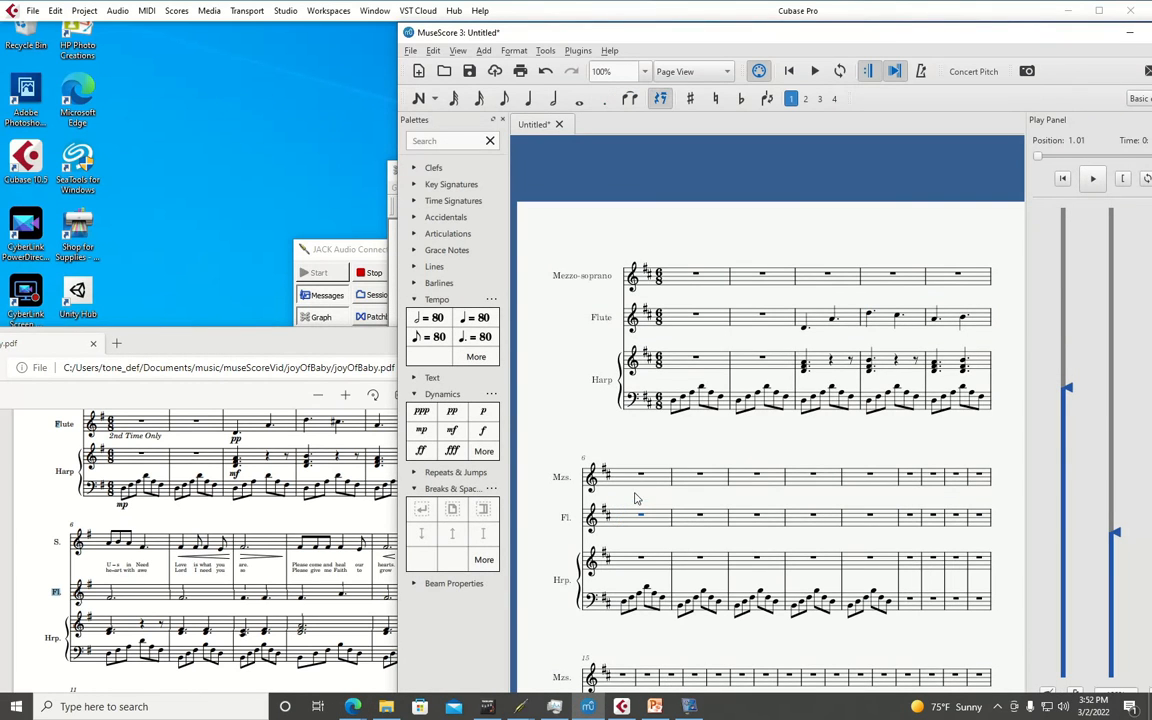
Enter a dotted half note F-sharp in each of measures 6 and 7 of the flute part
click(553, 98)
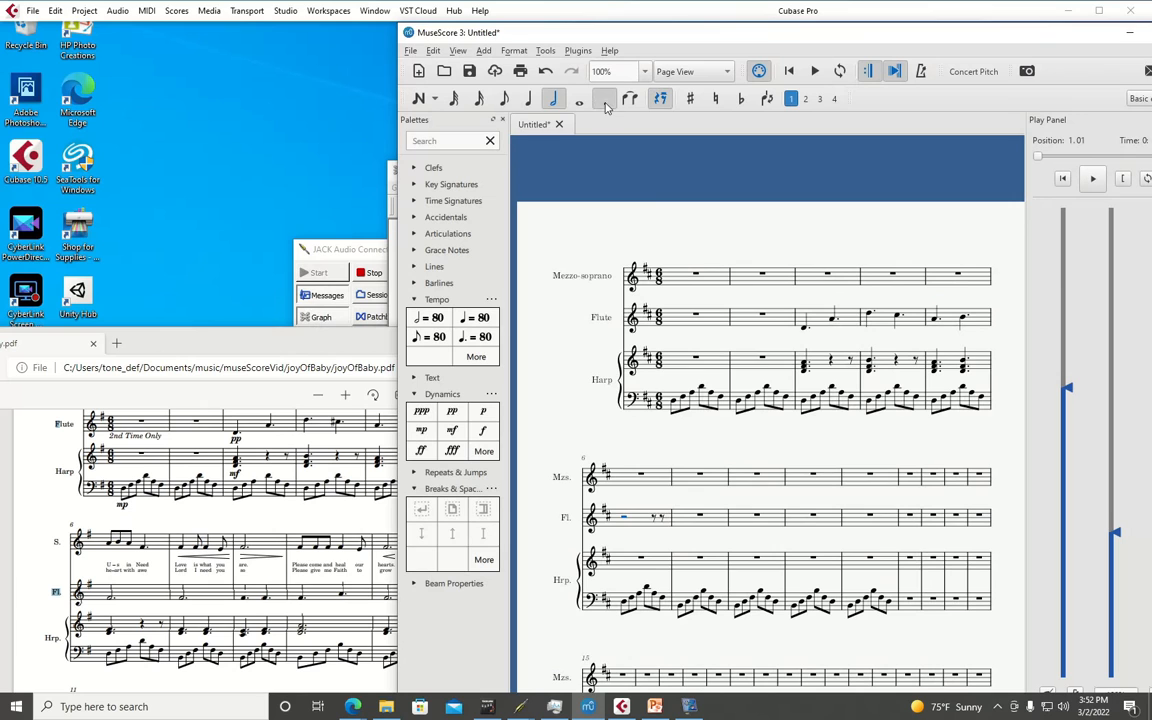
click(604, 99)
scroll(710, 388, down, 5)
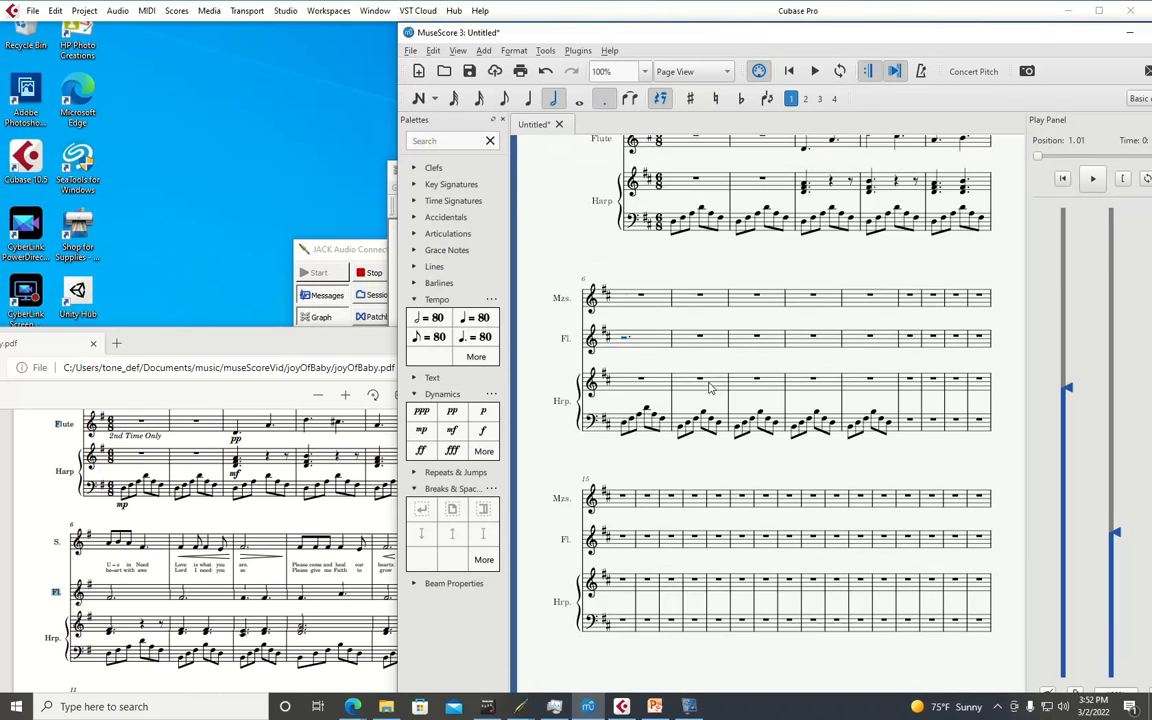
scroll(710, 388, up, 4)
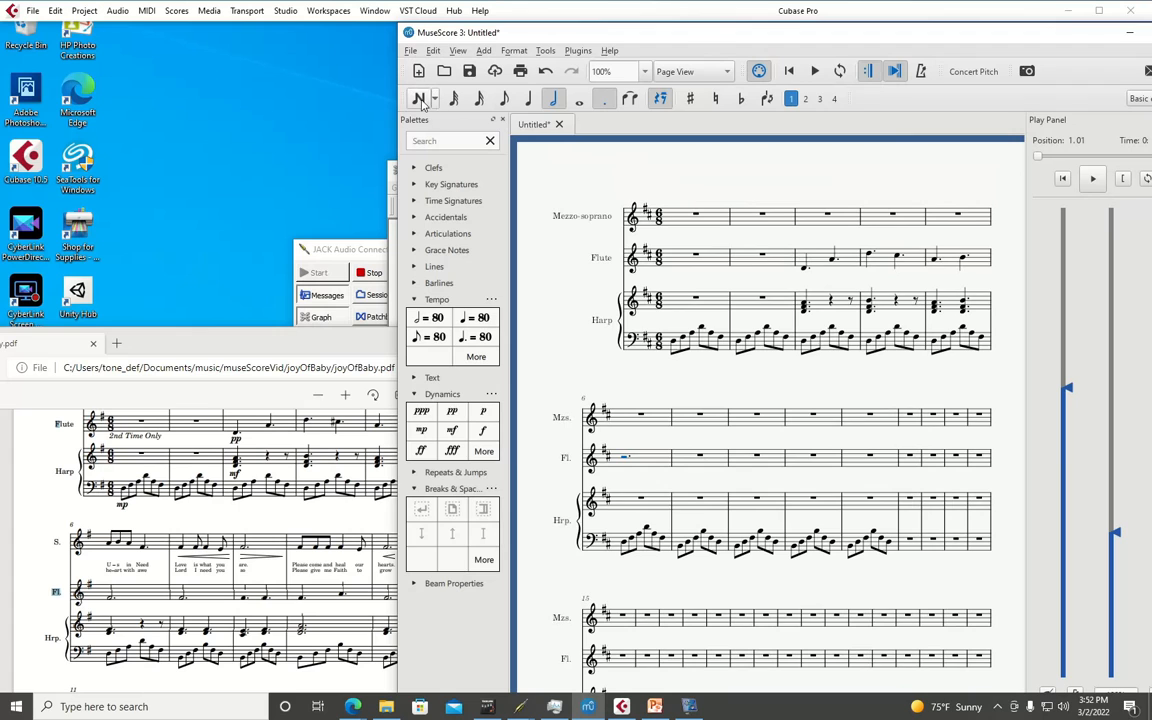
key(n)
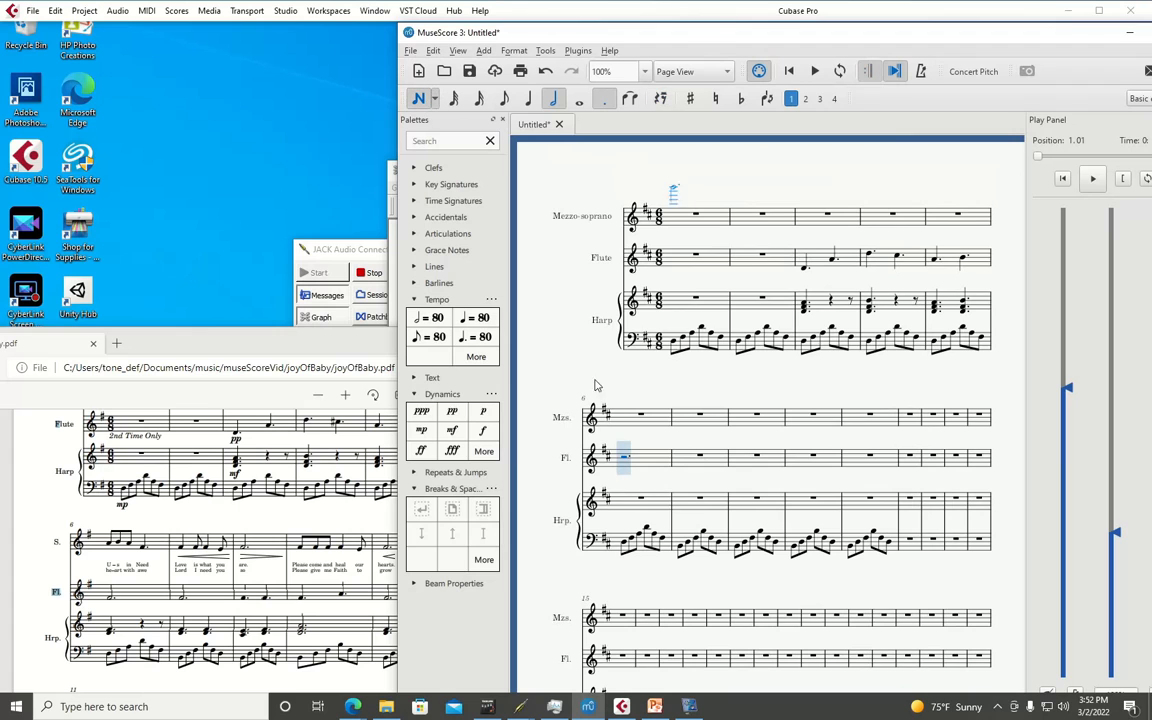
click(621, 464)
click(681, 464)
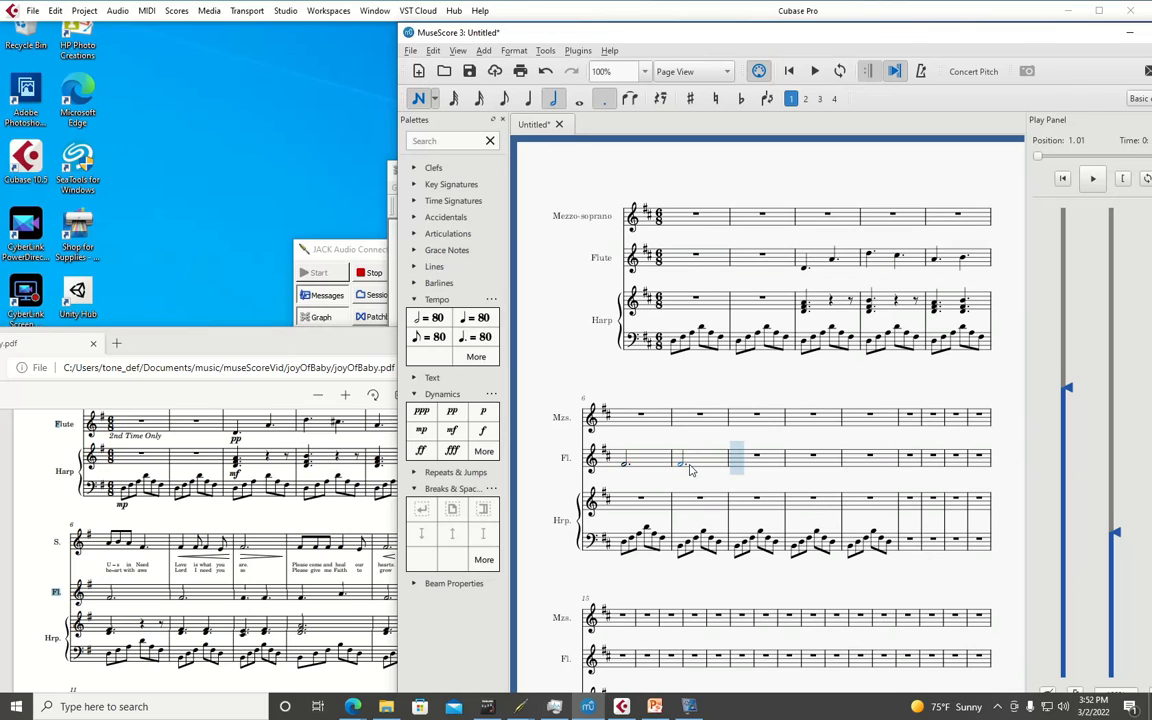
Enter dotted quarter notes in the flute part: two F-sharps in measure 8, F-sharp and A in measure 9
click(528, 98)
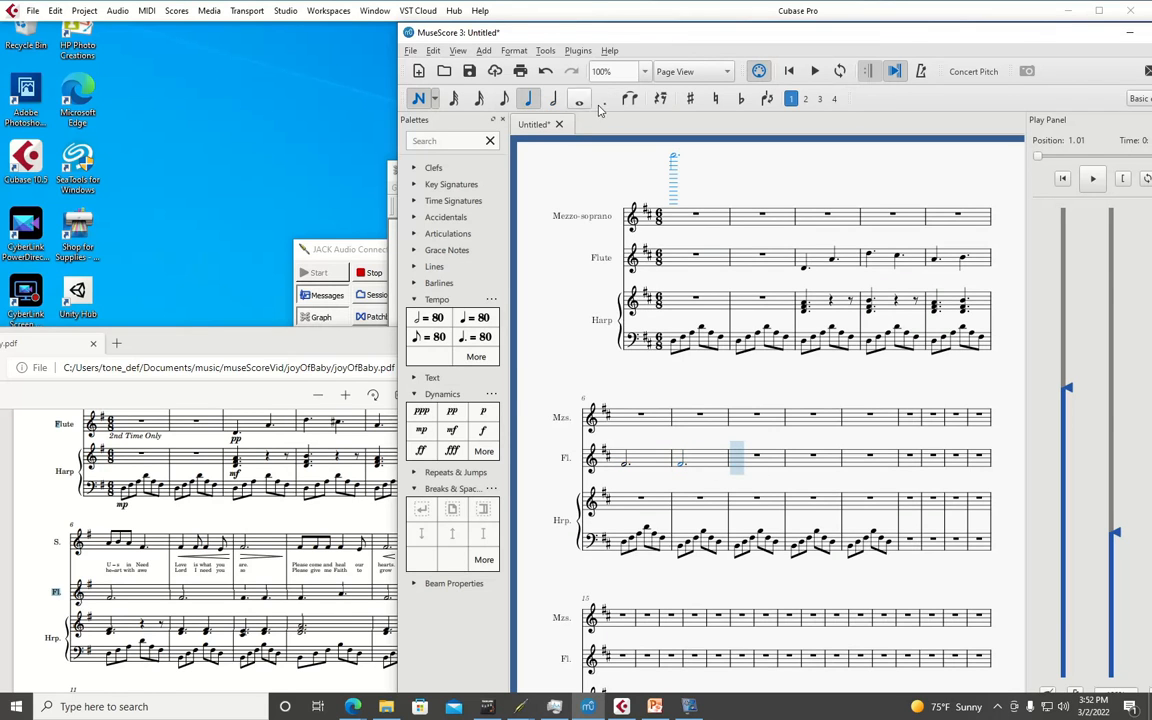
click(603, 100)
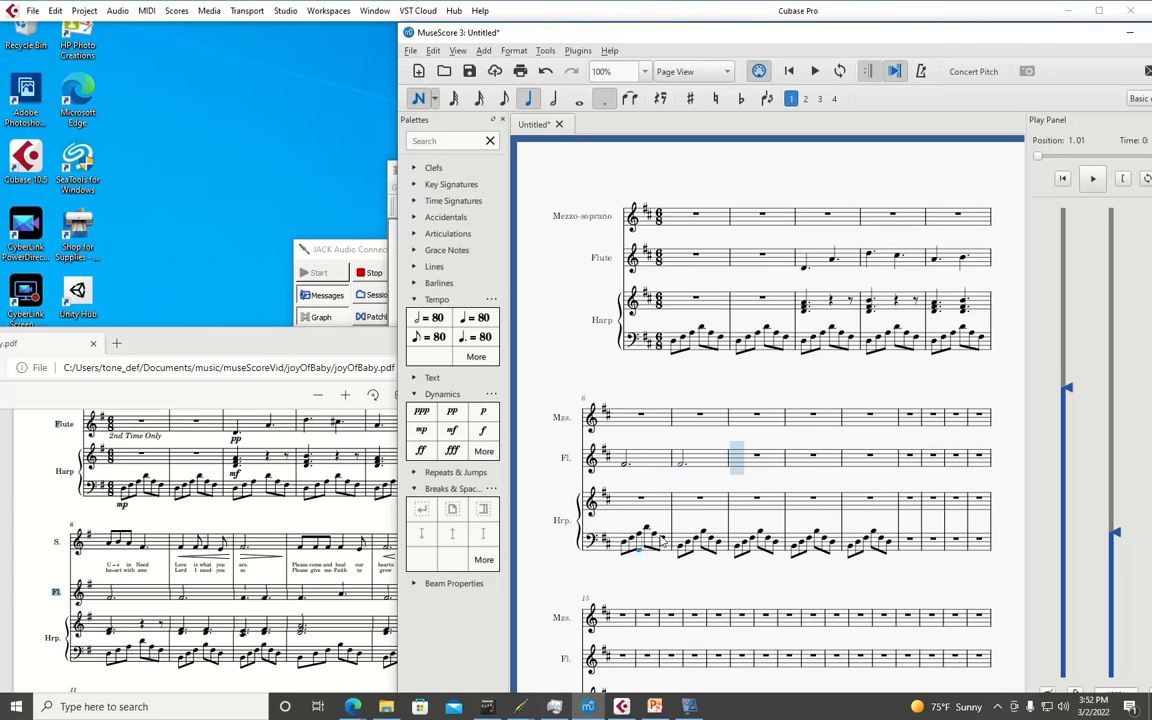
click(741, 467)
click(761, 466)
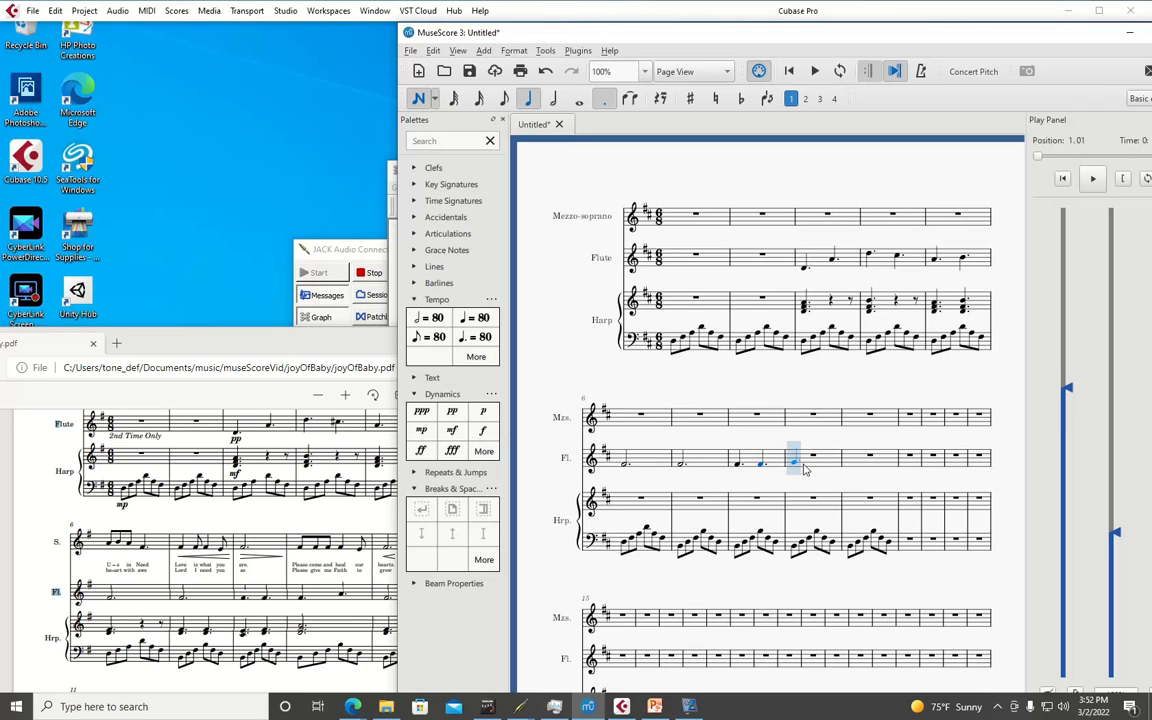
click(803, 466)
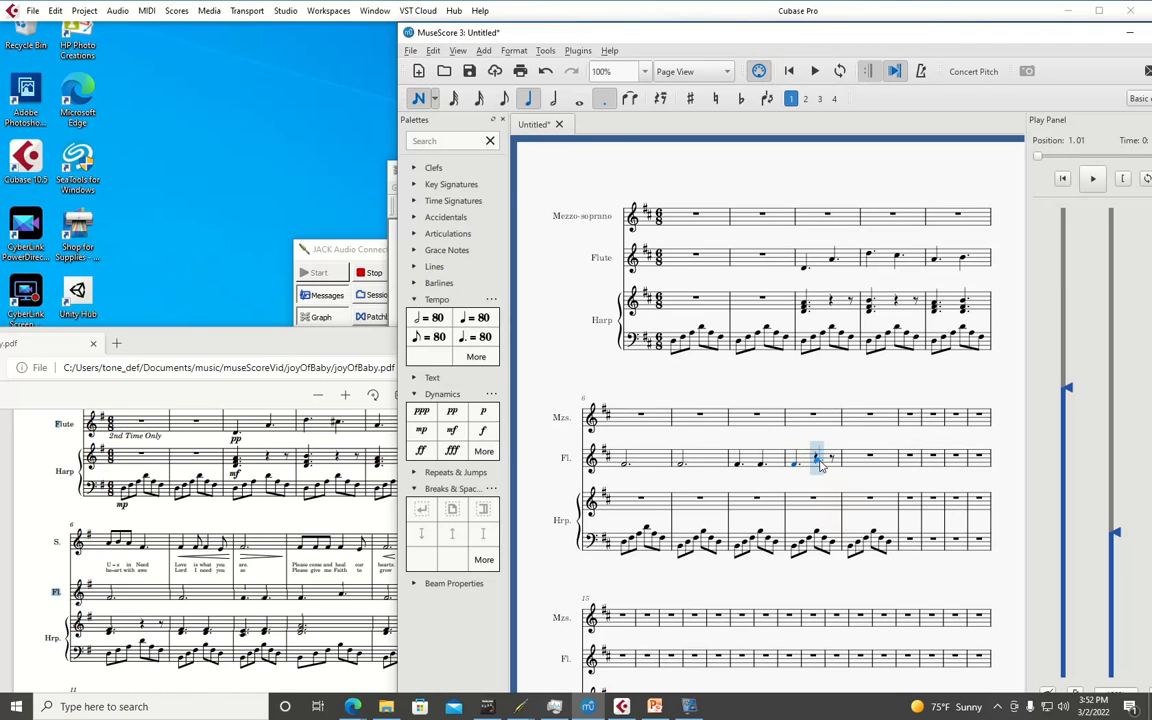
Enter a dotted half note F-sharp in measure 10 of the flute part, as in joyOfBaby.pdf
drag(386, 354, 240, 354)
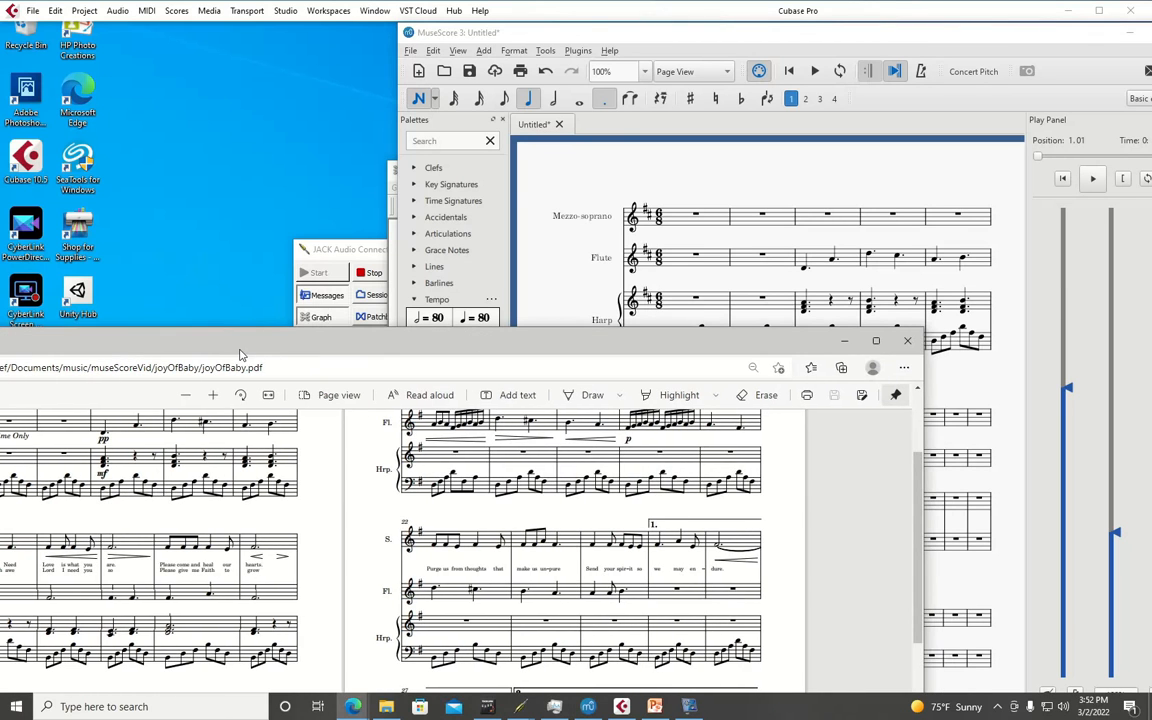
click(621, 120)
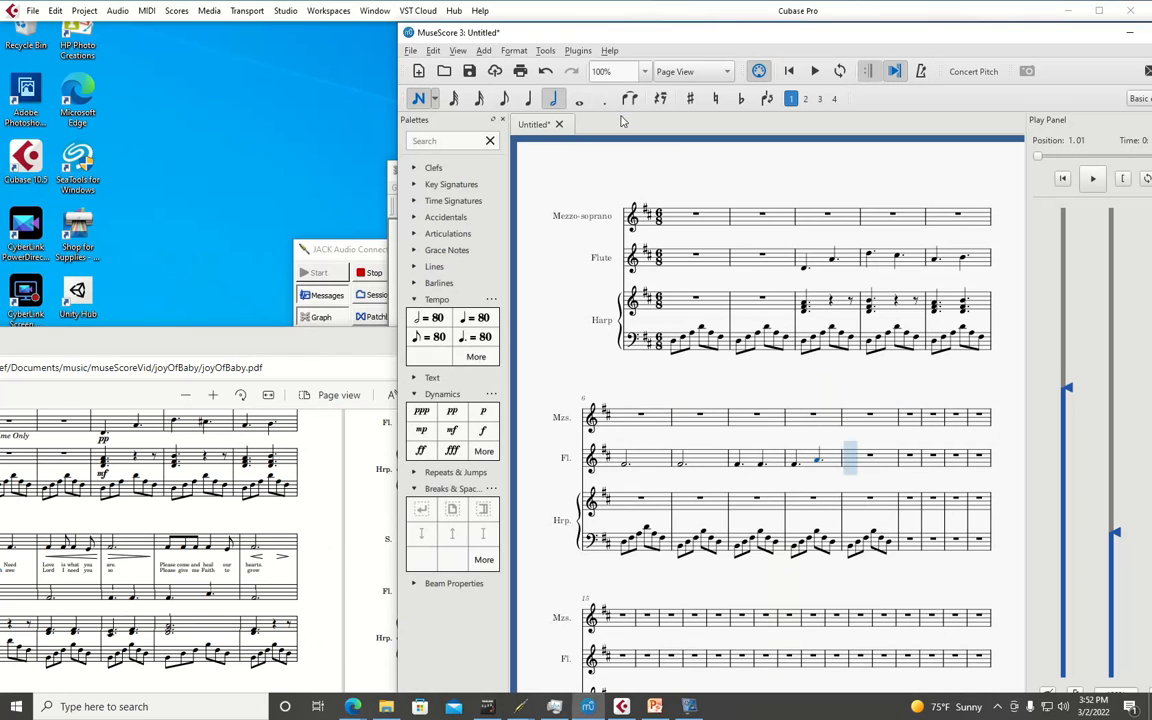
click(604, 98)
Consult the PDF from measure 11 and enter dotted half notes in the flute part: E in measure 11, D in measure 12
drag(172, 345, 318, 266)
scroll(100, 490, down, 3)
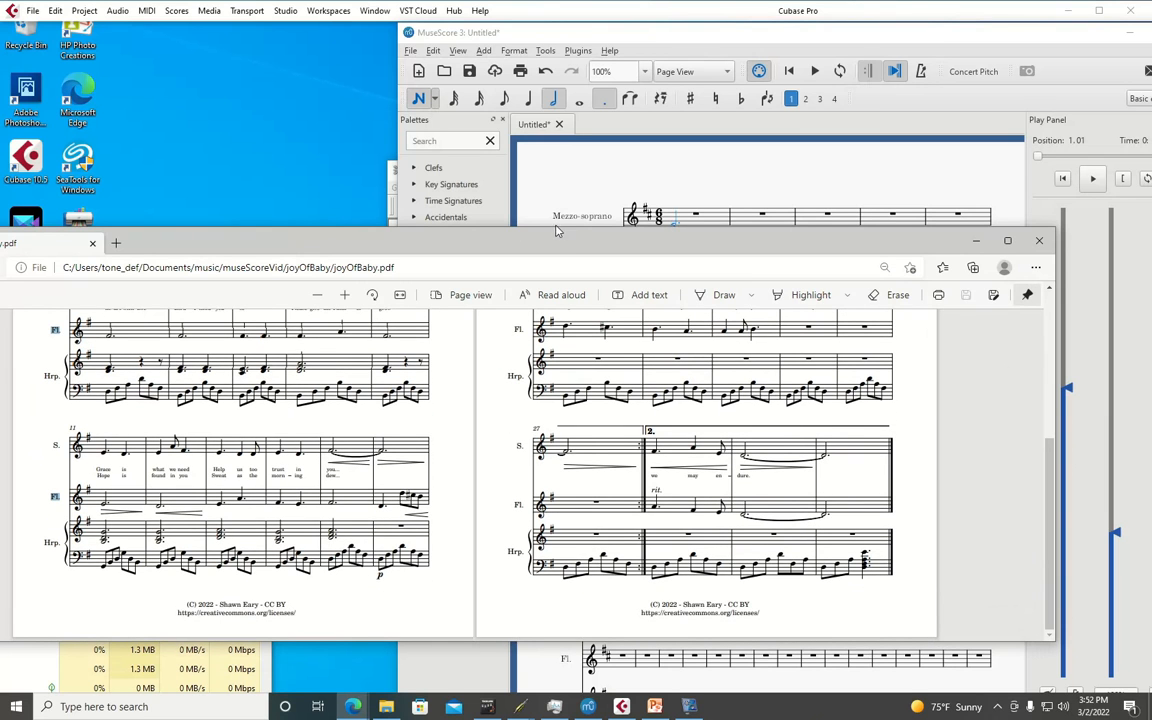
drag(555, 245, 541, 416)
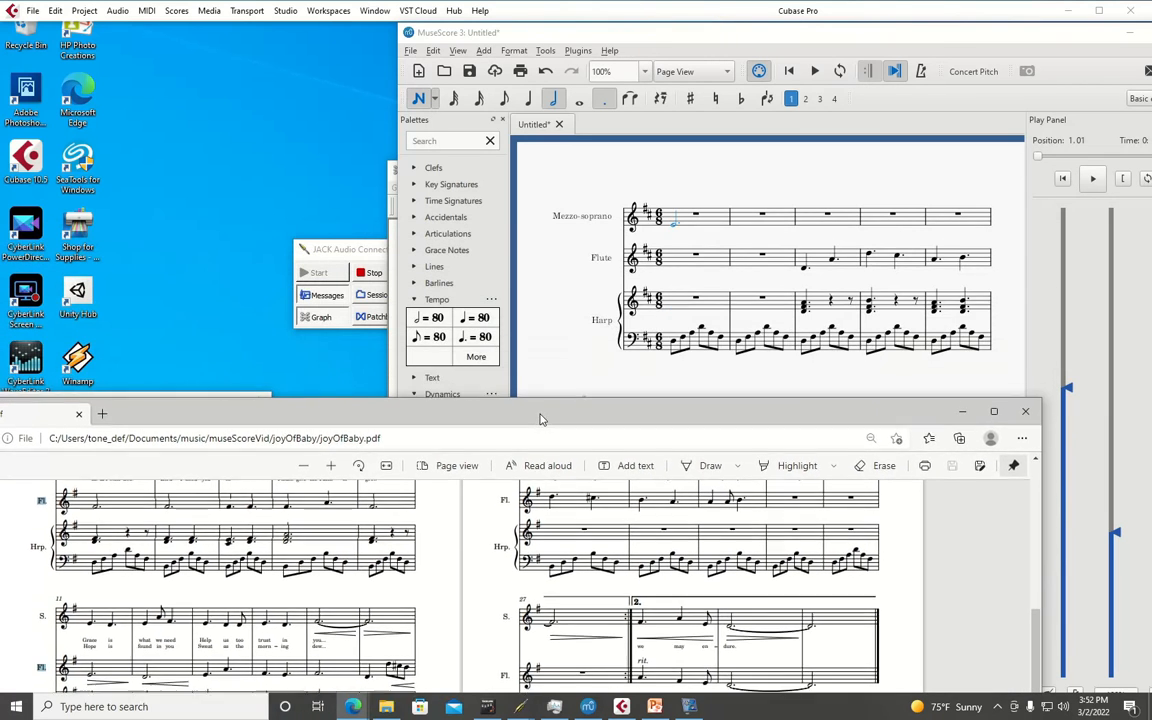
click(805, 36)
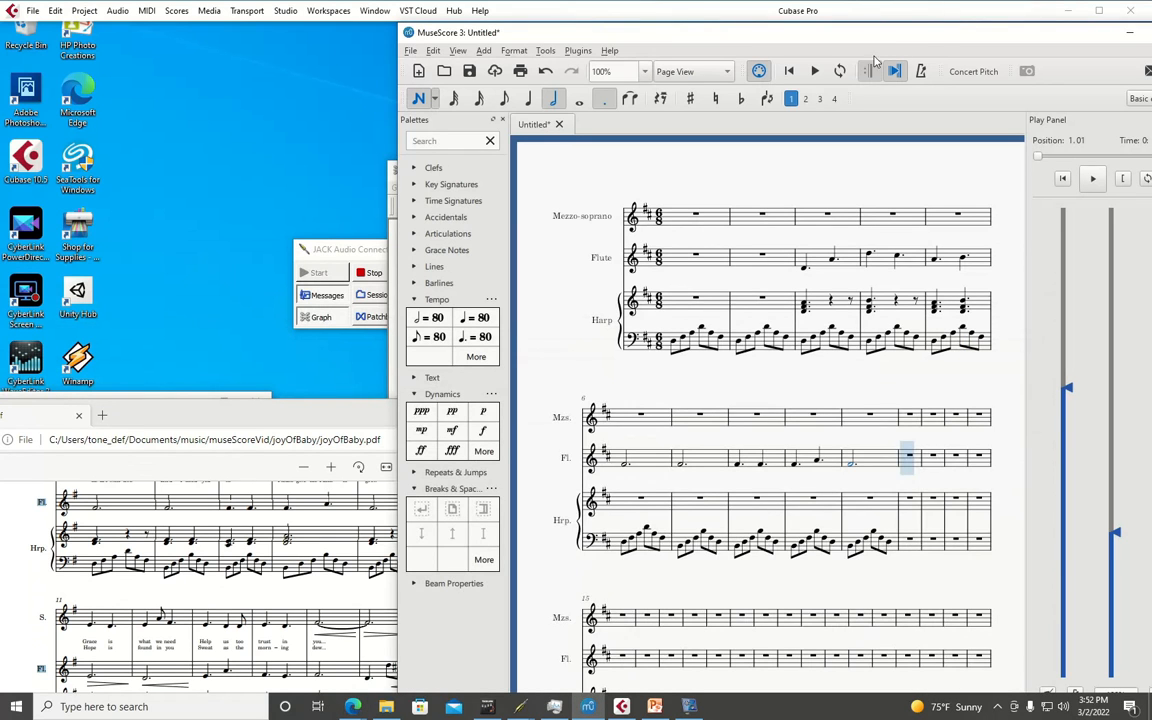
click(908, 468)
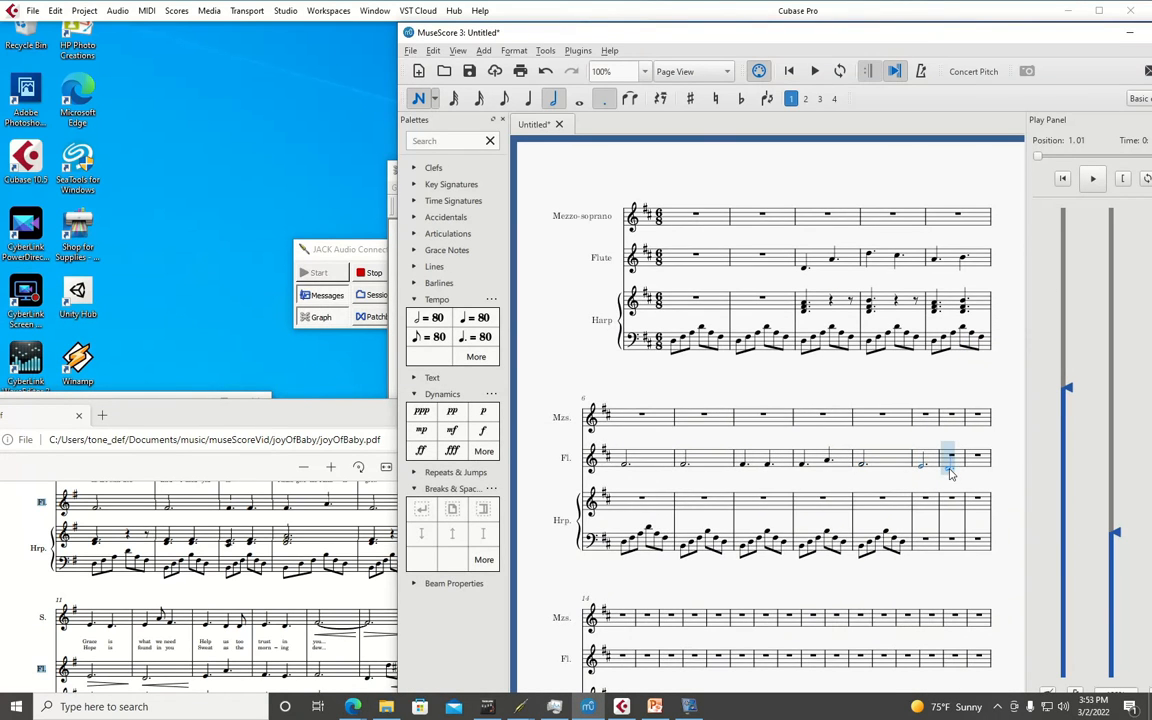
click(950, 468)
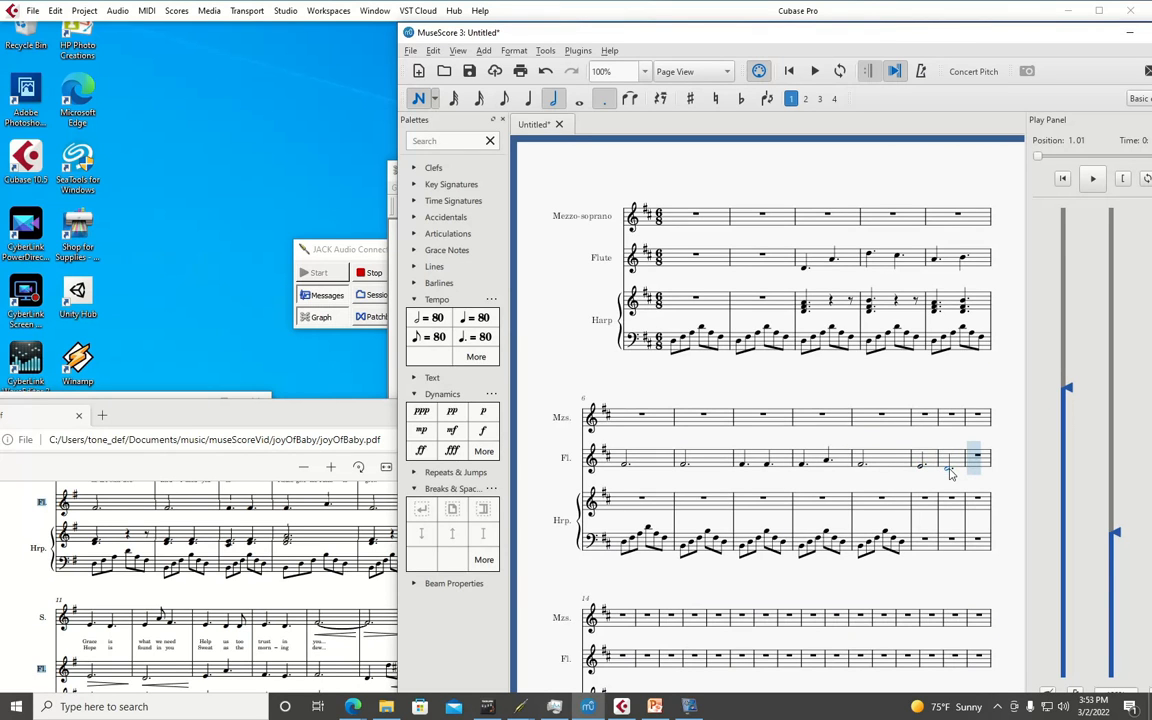
Enter dotted quarter notes E and A in measure 13 of the flute part
key(5)
click(603, 100)
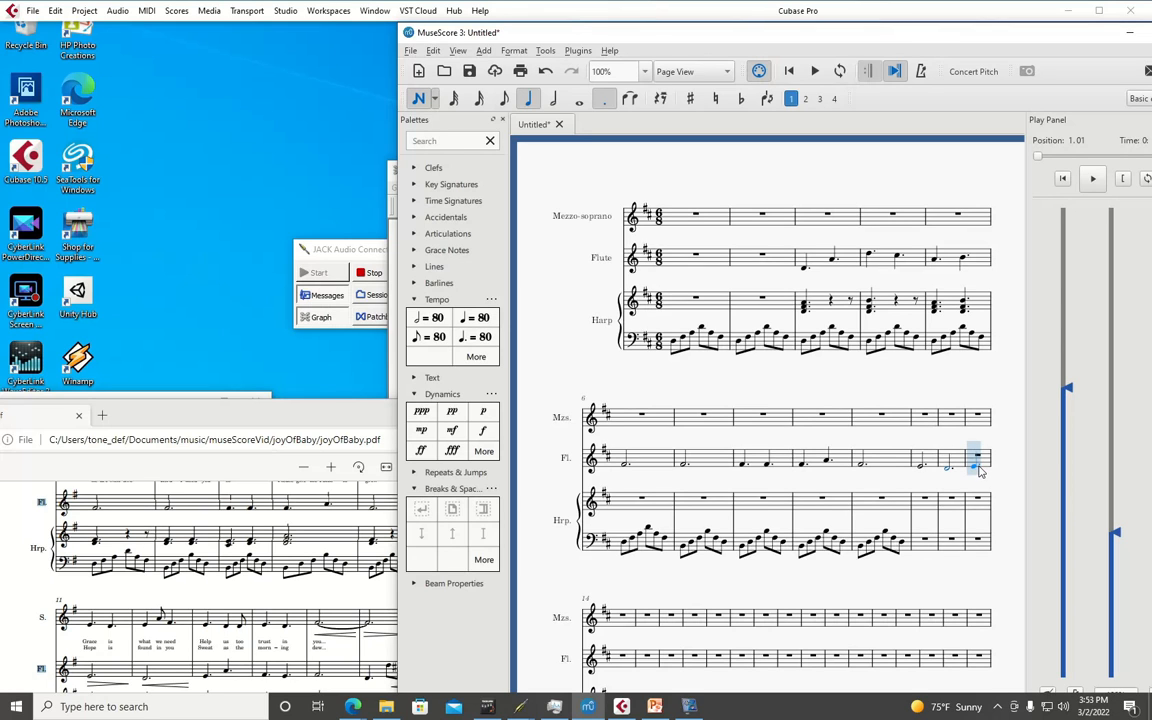
click(978, 467)
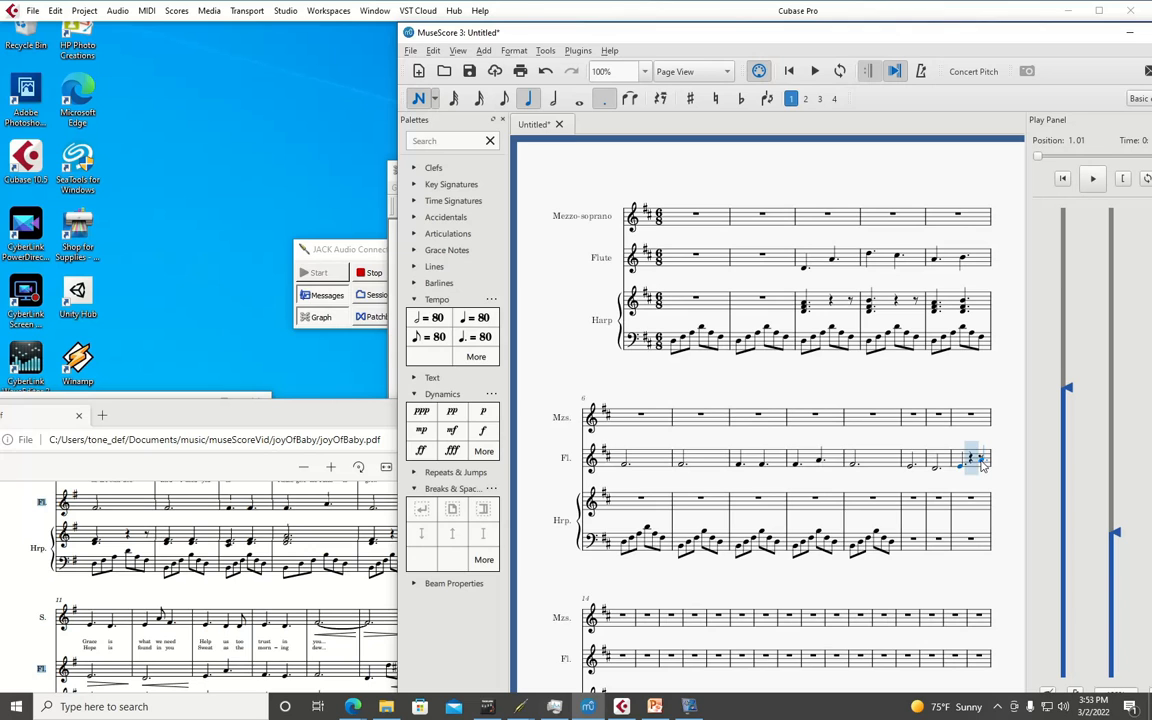
click(981, 467)
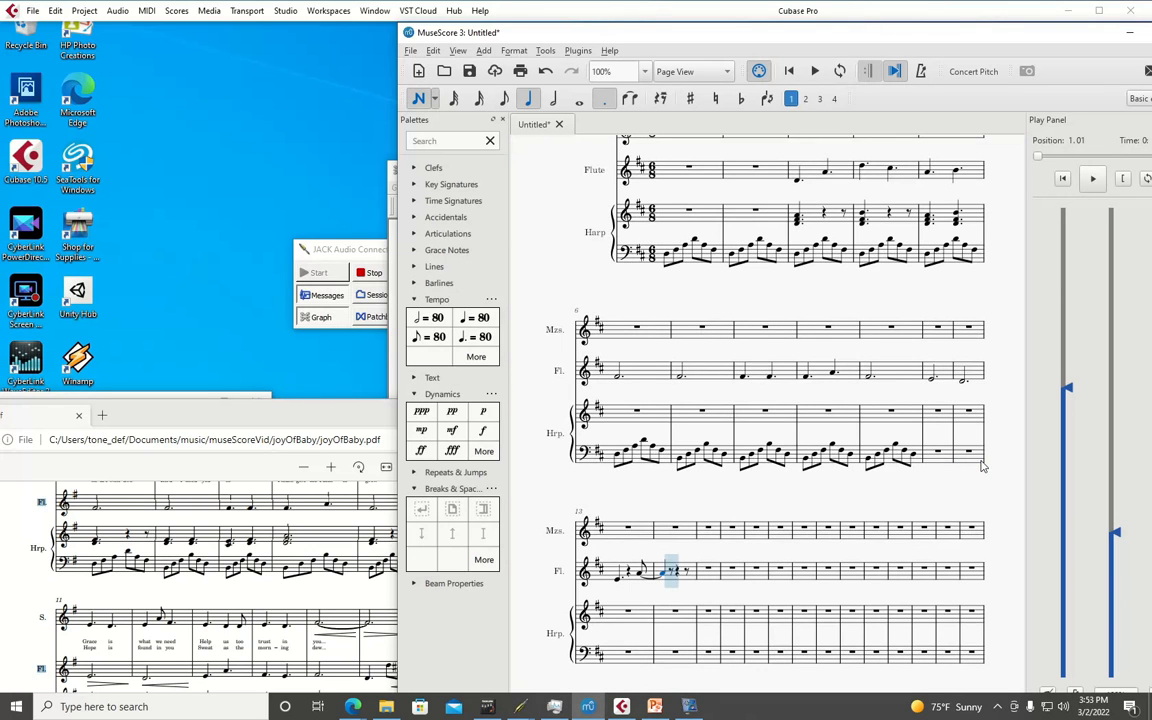
Undo the misplaced tied A in the flute, and enter dotted quarter A in measure 13, and F and E in measure 14
key(ctrl+z)
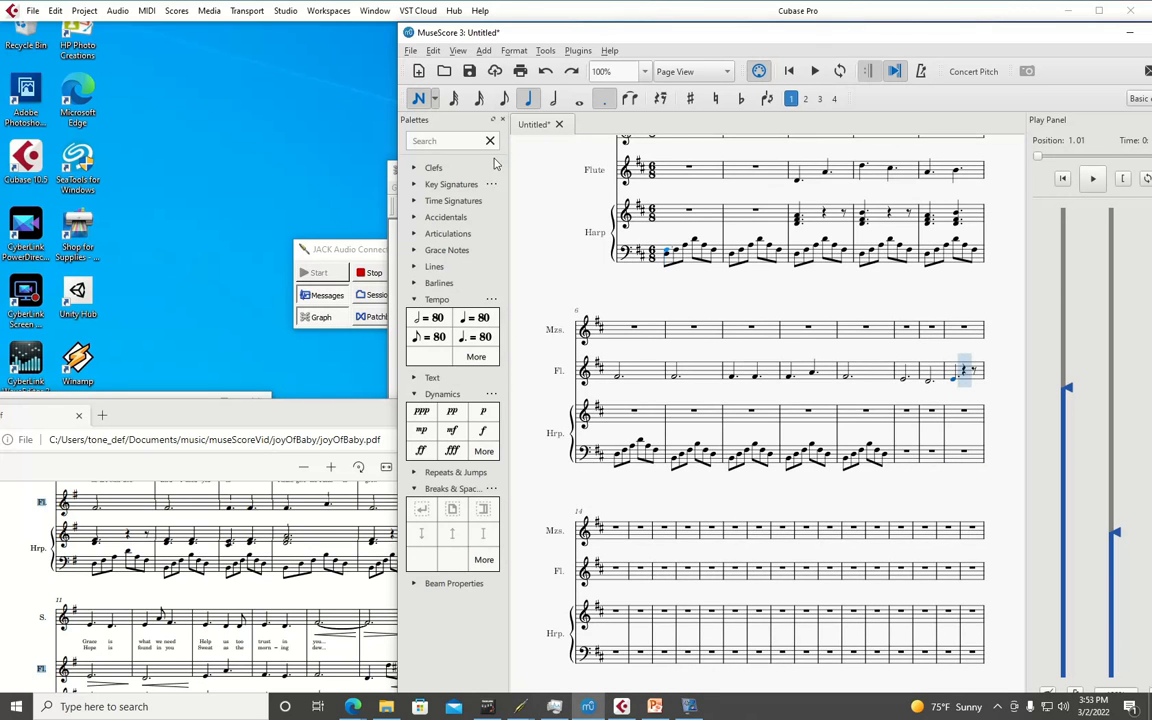
click(962, 373)
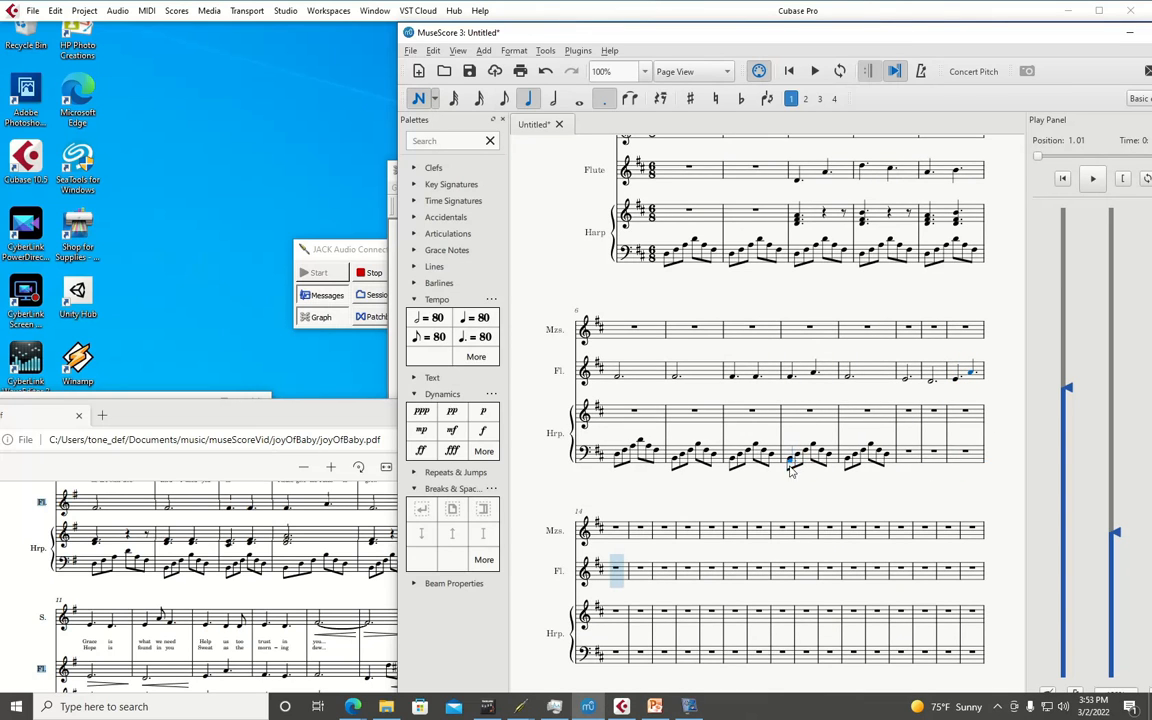
click(615, 578)
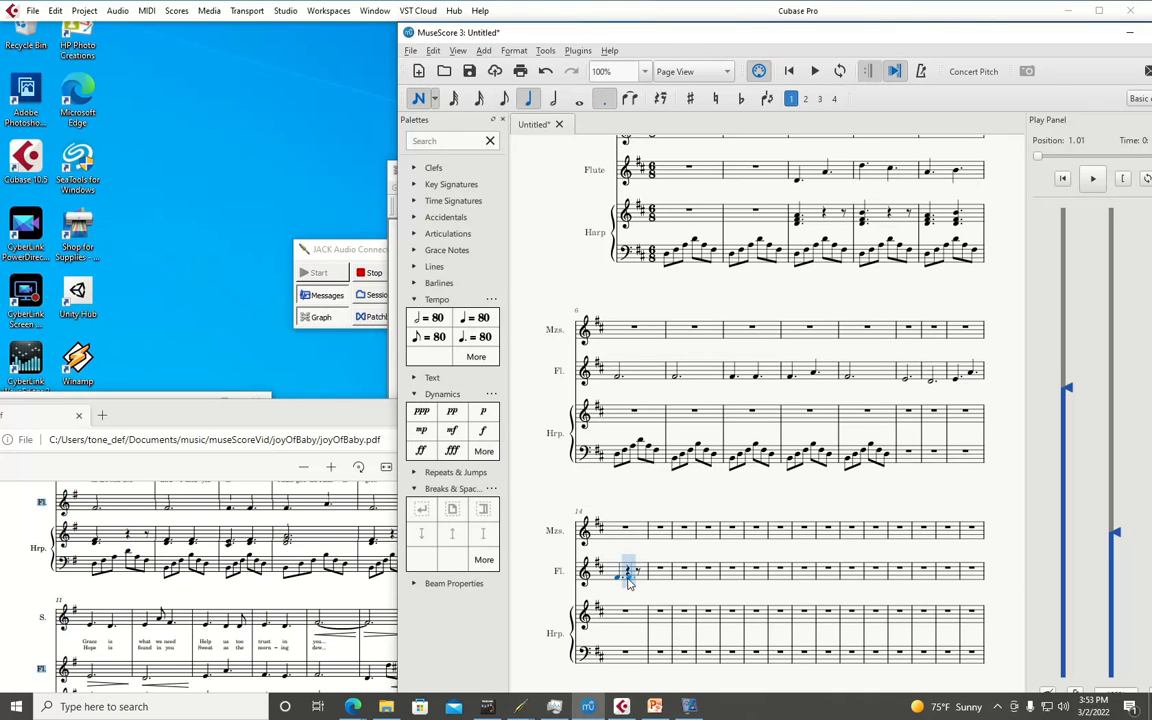
click(628, 580)
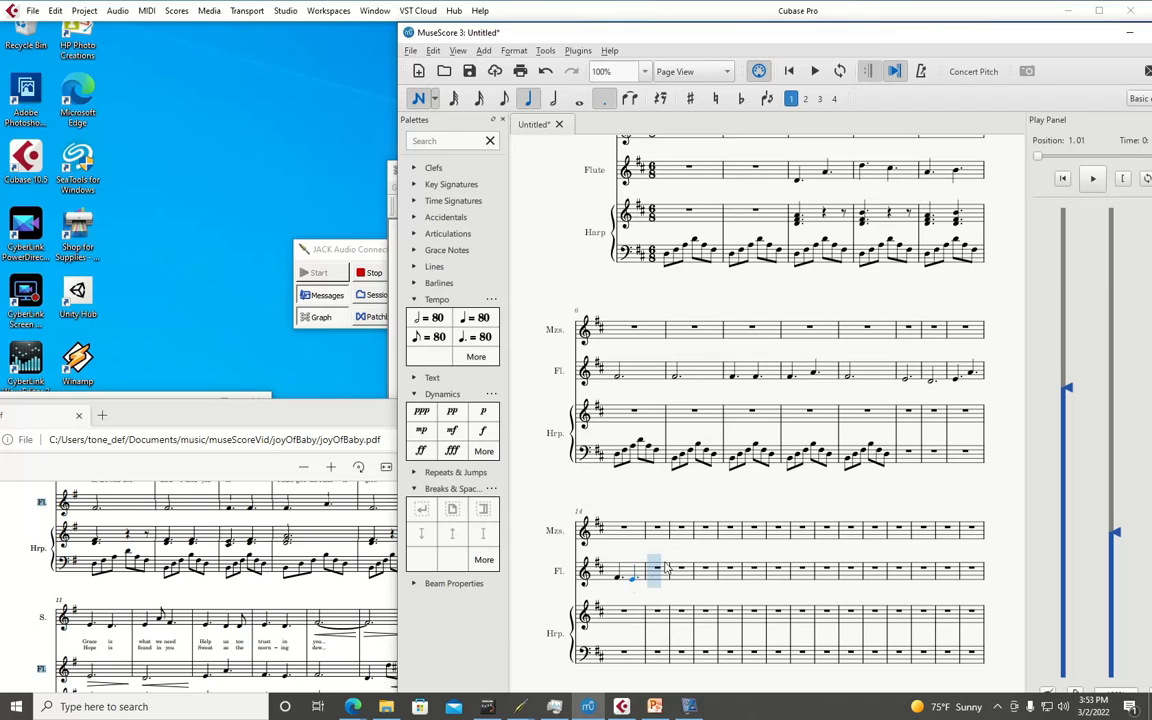
Enter a dotted half note F in measure 15 of the flute part
click(553, 98)
click(604, 99)
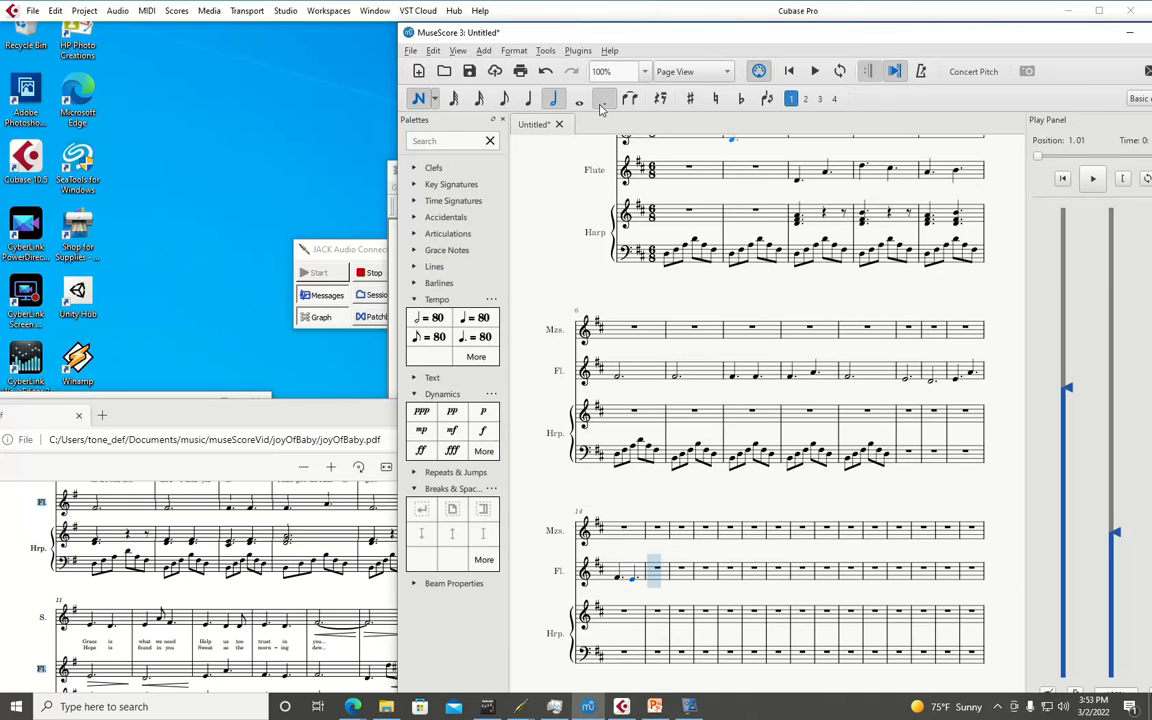
click(656, 579)
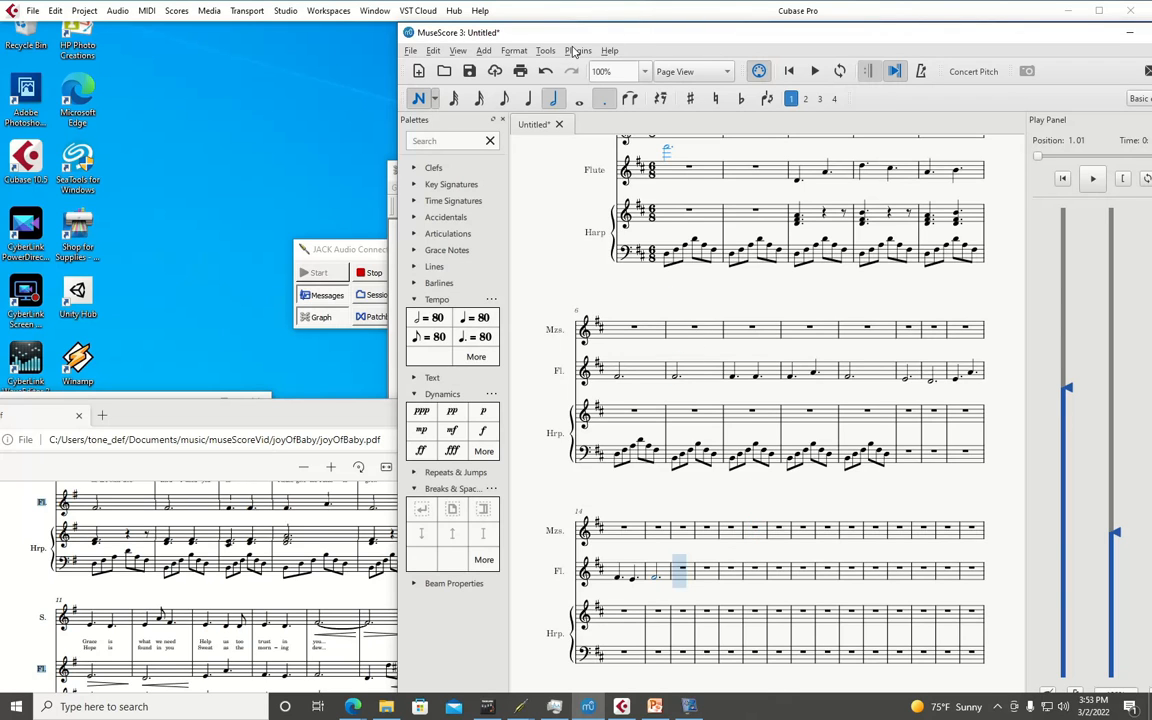
Move the score window aside and bring joyOfBaby.pdf forward in a taller window that shows its pages at full height
drag(575, 40, 696, 46)
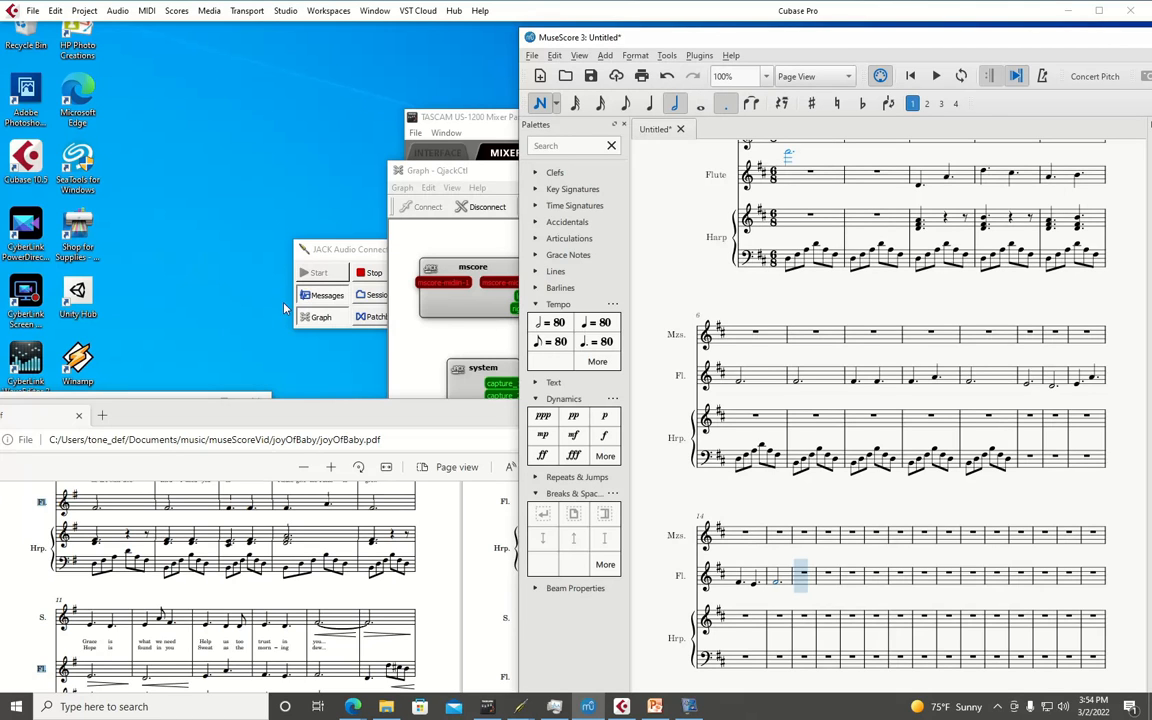
drag(296, 418, 277, 34)
double_click(277, 34)
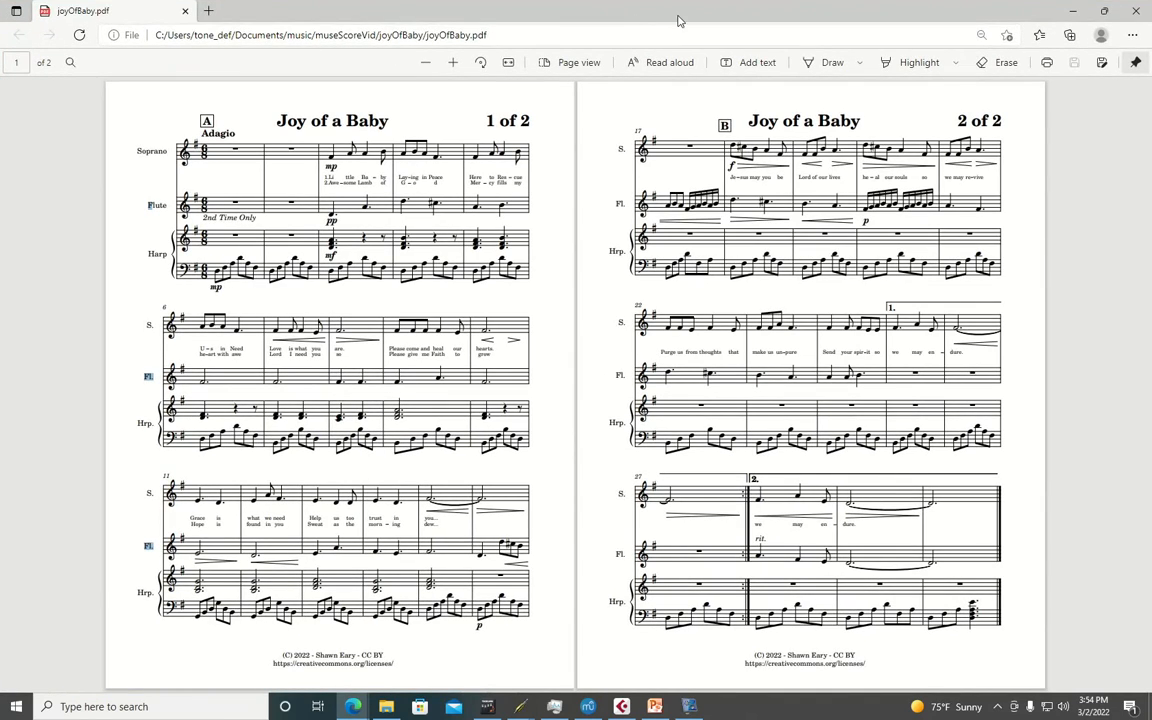
drag(611, 17, 533, 48)
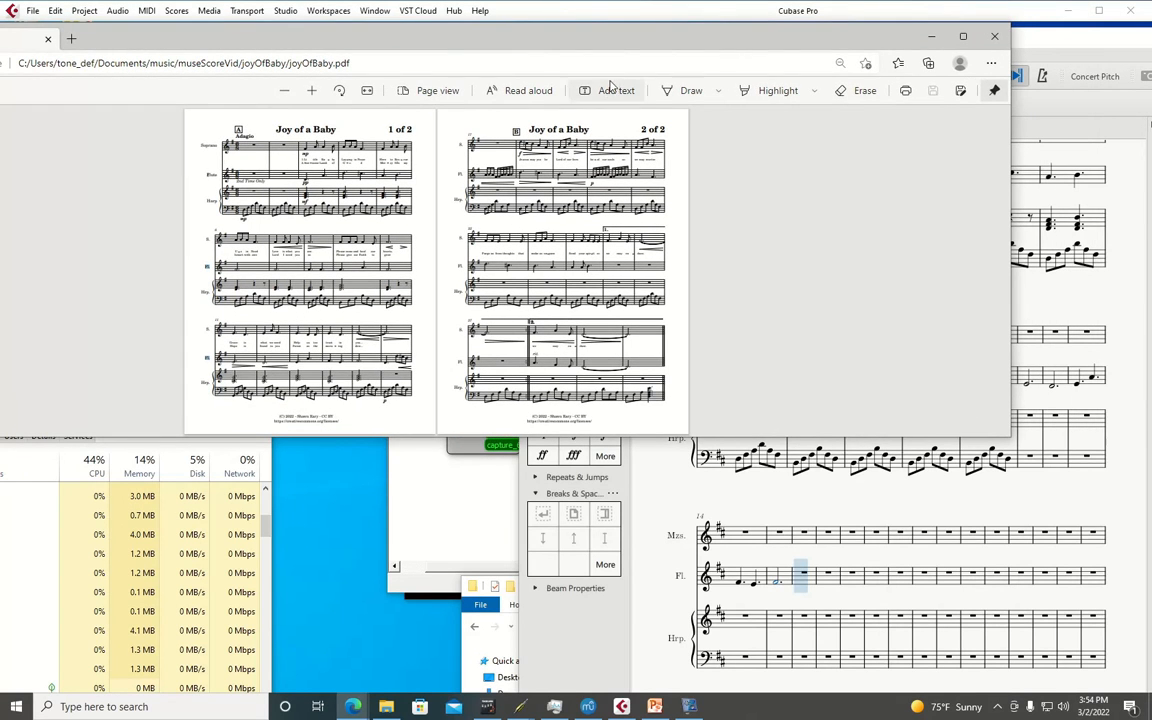
drag(616, 55, 471, 64)
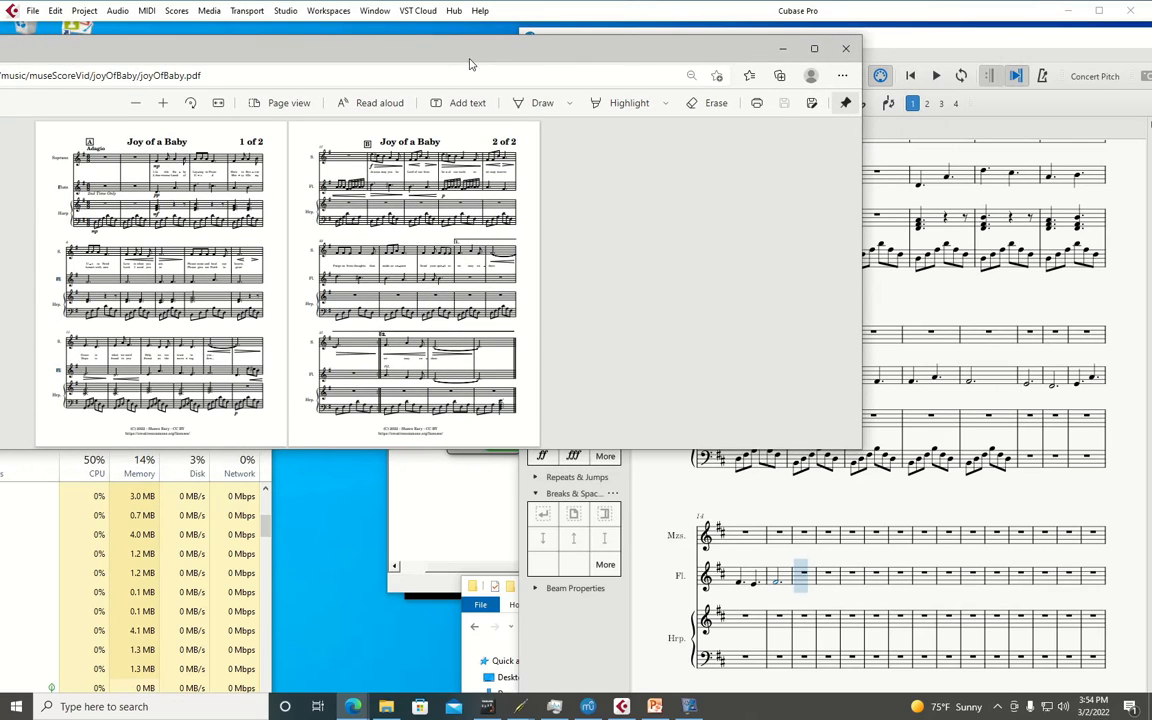
drag(185, 450, 200, 603)
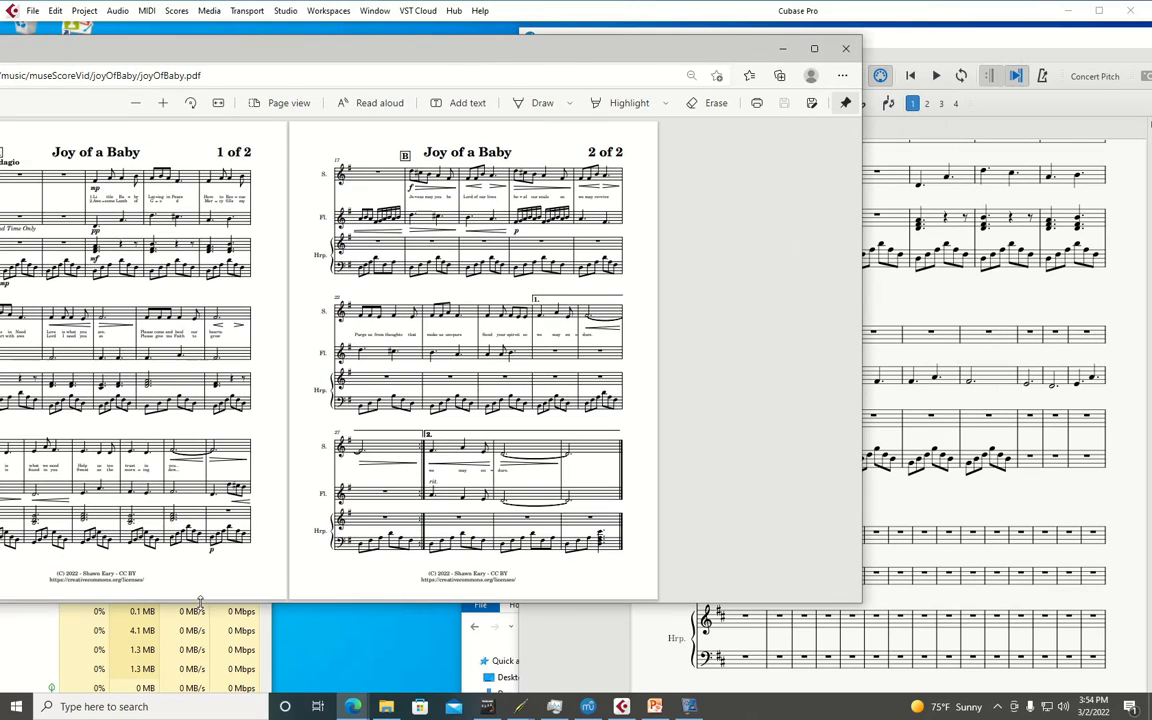
Close the Task Manager window and reposition the joyOfBaby.pdf window lower on the desktop
click(33, 652)
click(257, 409)
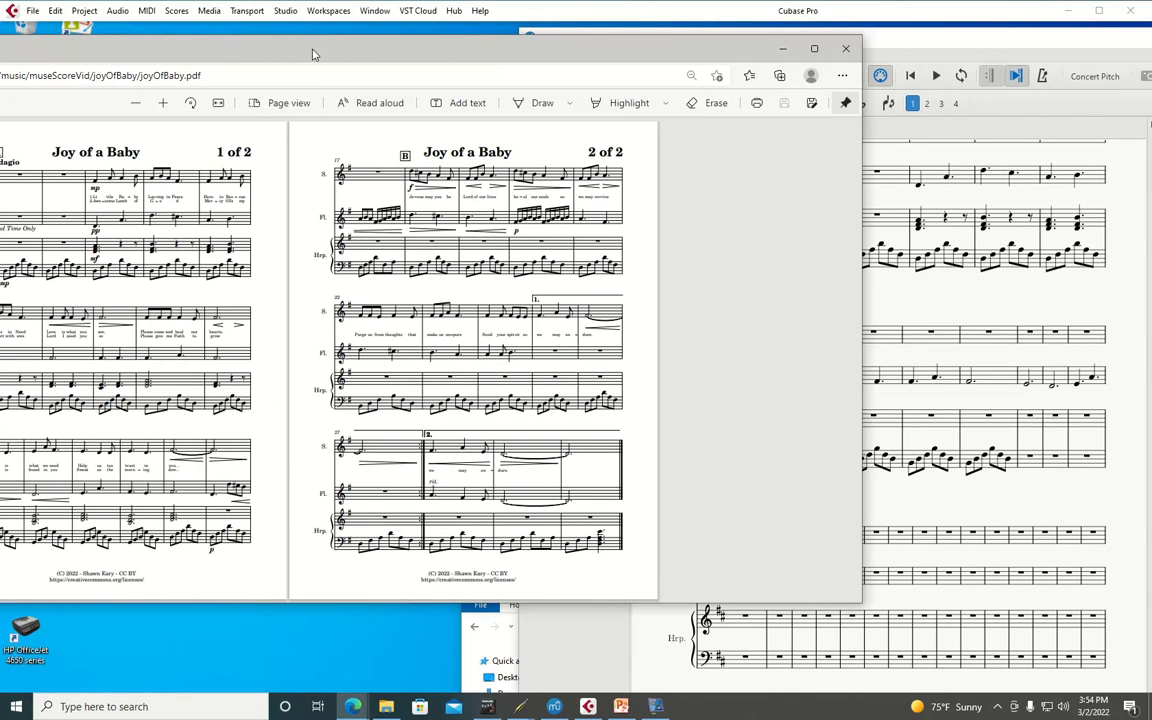
drag(312, 54, 404, 62)
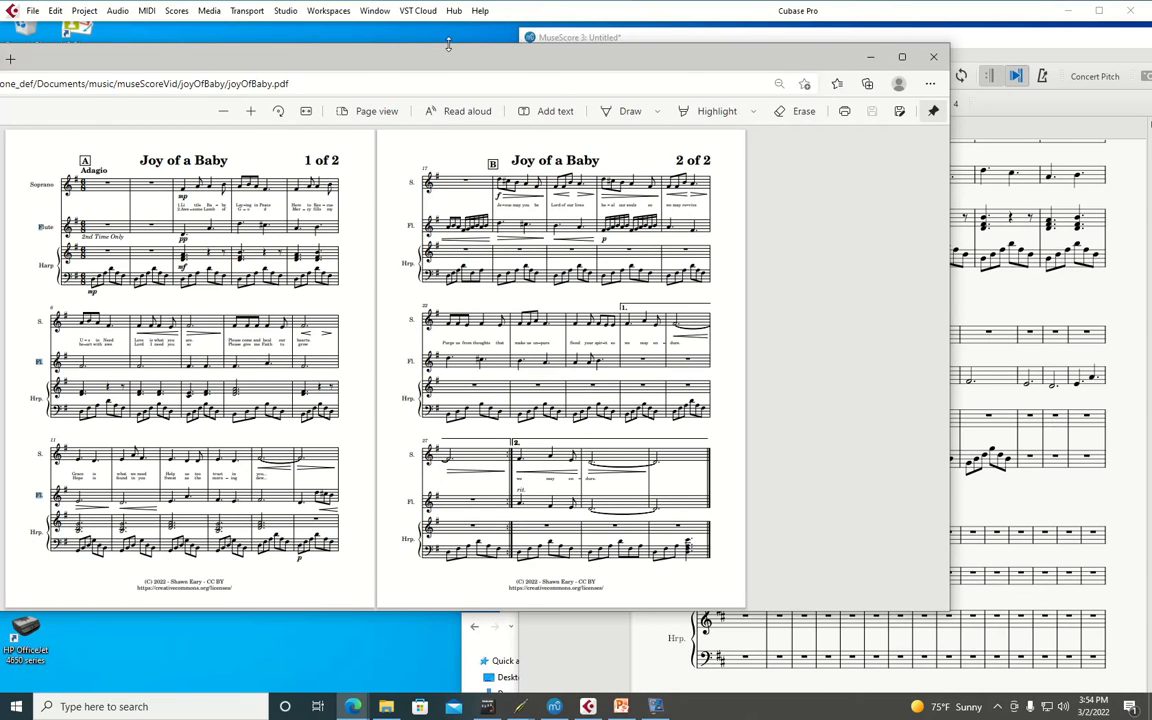
drag(412, 62, 444, 390)
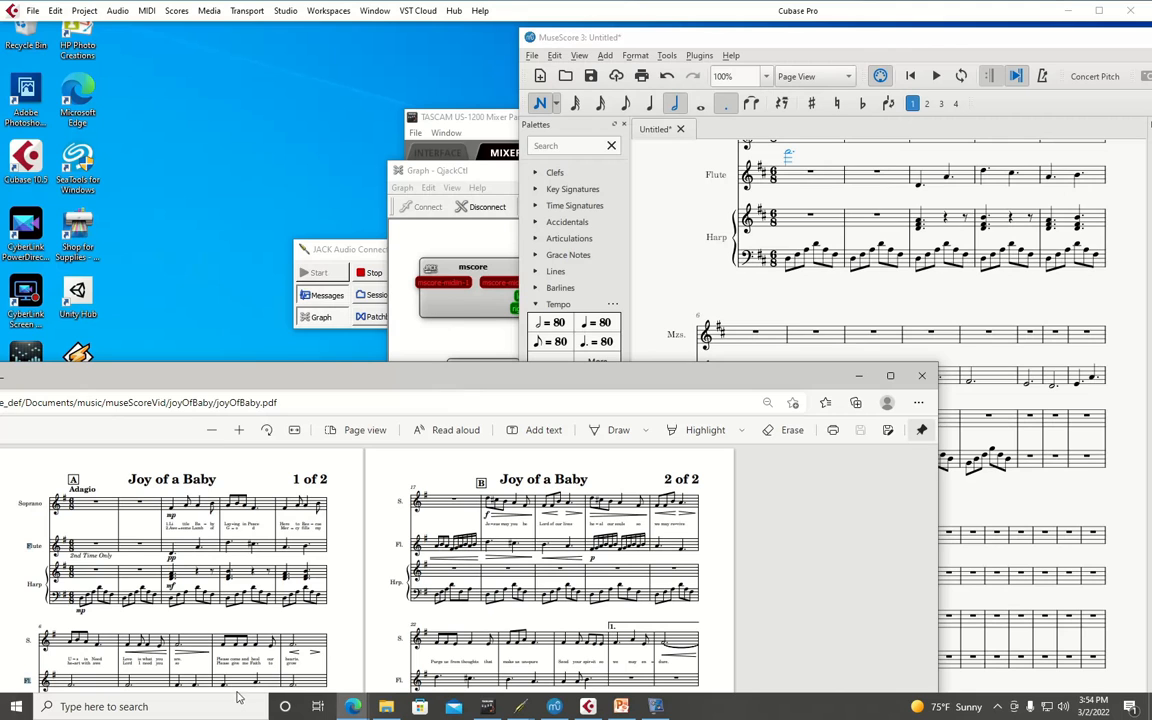
Return to the score in MuseScore and add a system break at the end of measure 10
click(881, 50)
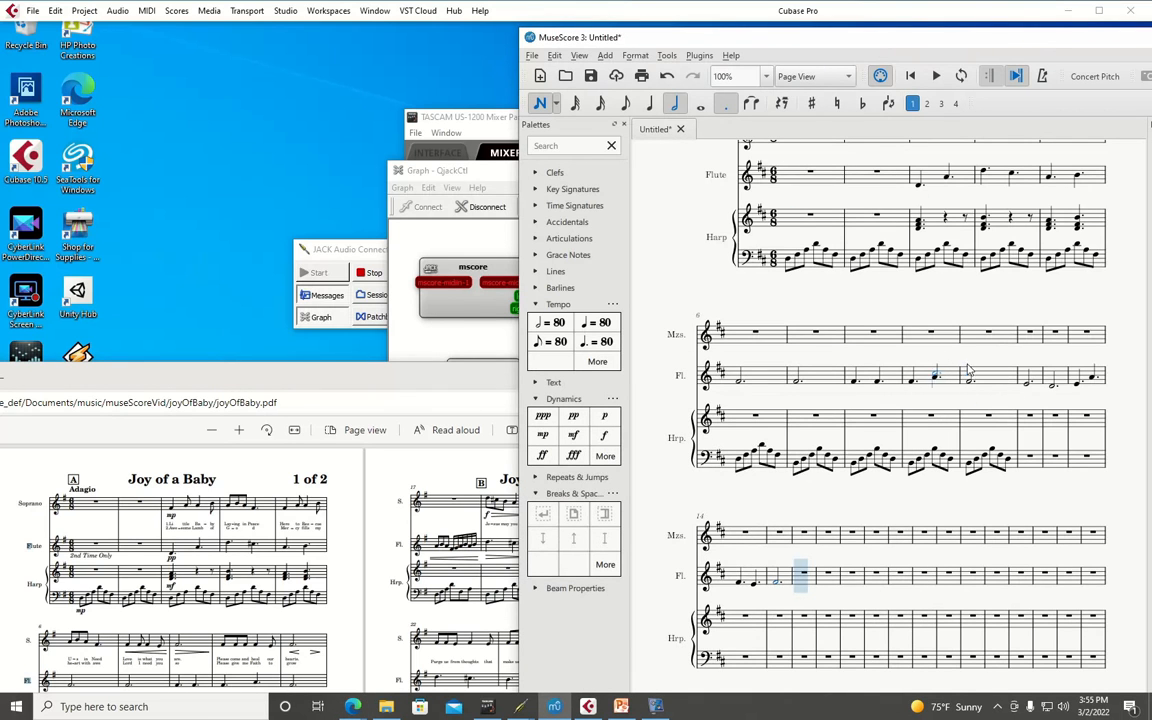
click(545, 521)
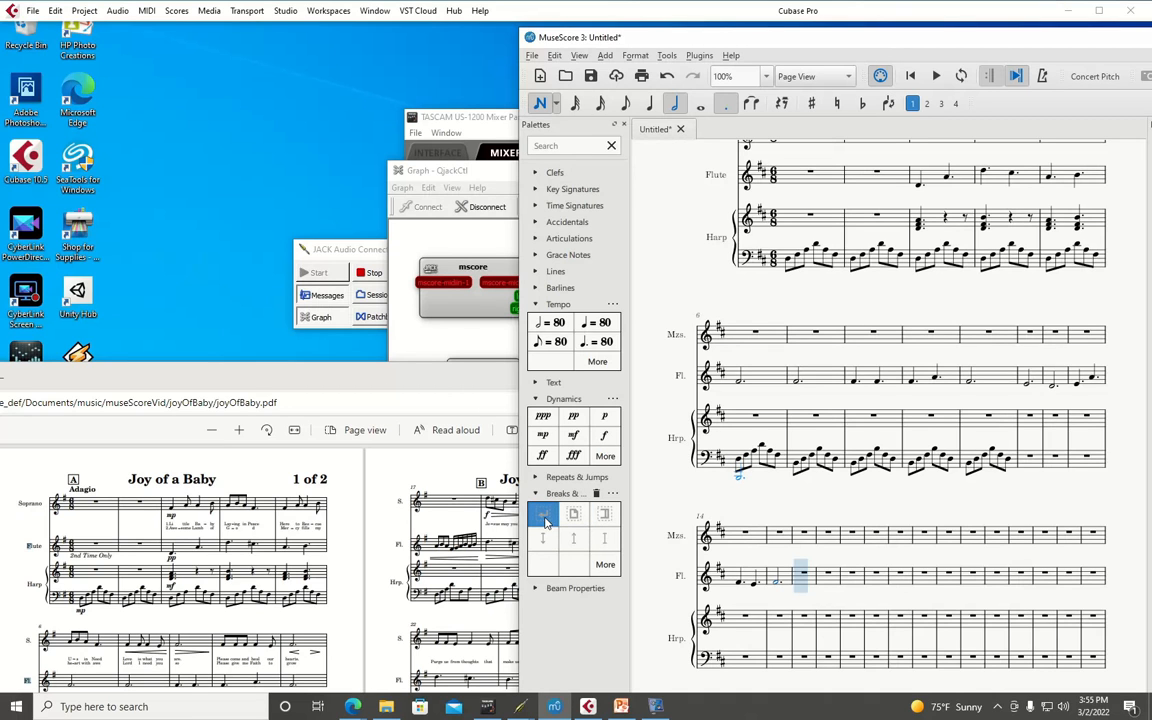
mouse_move(545, 521)
mouse_down()
mouse_move(600, 475)
mouse_move(890, 360)
mouse_move(983, 381)
mouse_up()
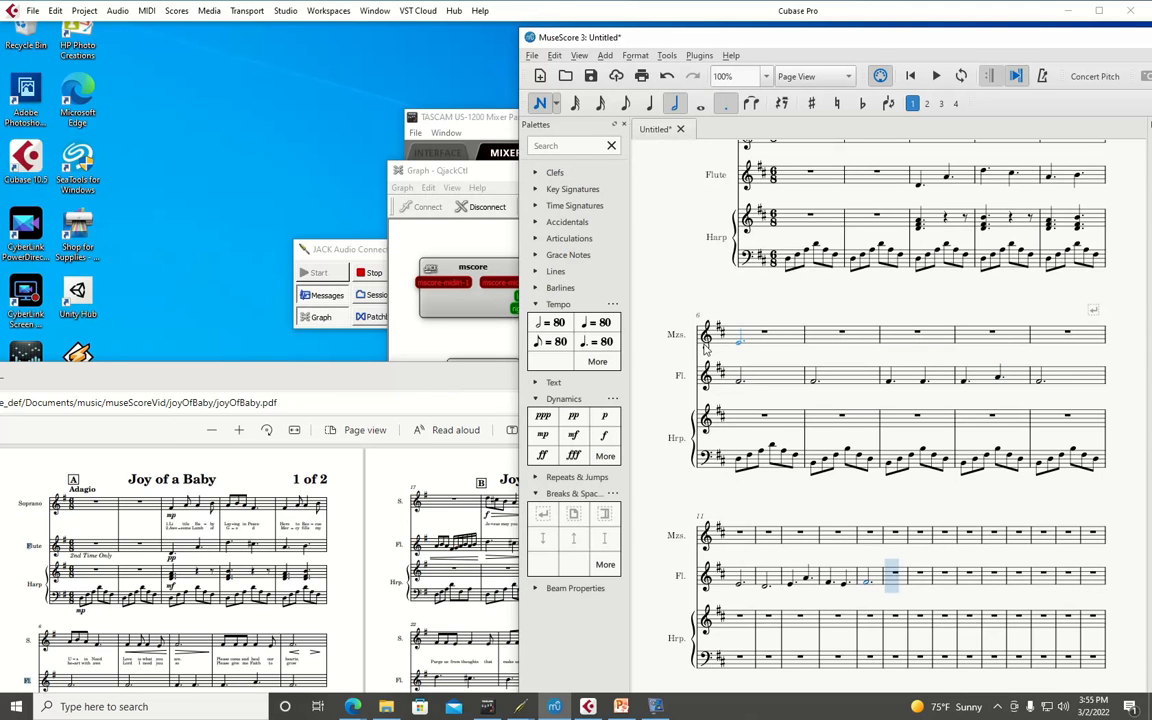
Place the PDF so its whole first page shows beside the score, and compare the flute part up to measure 15
drag(474, 375, 463, 86)
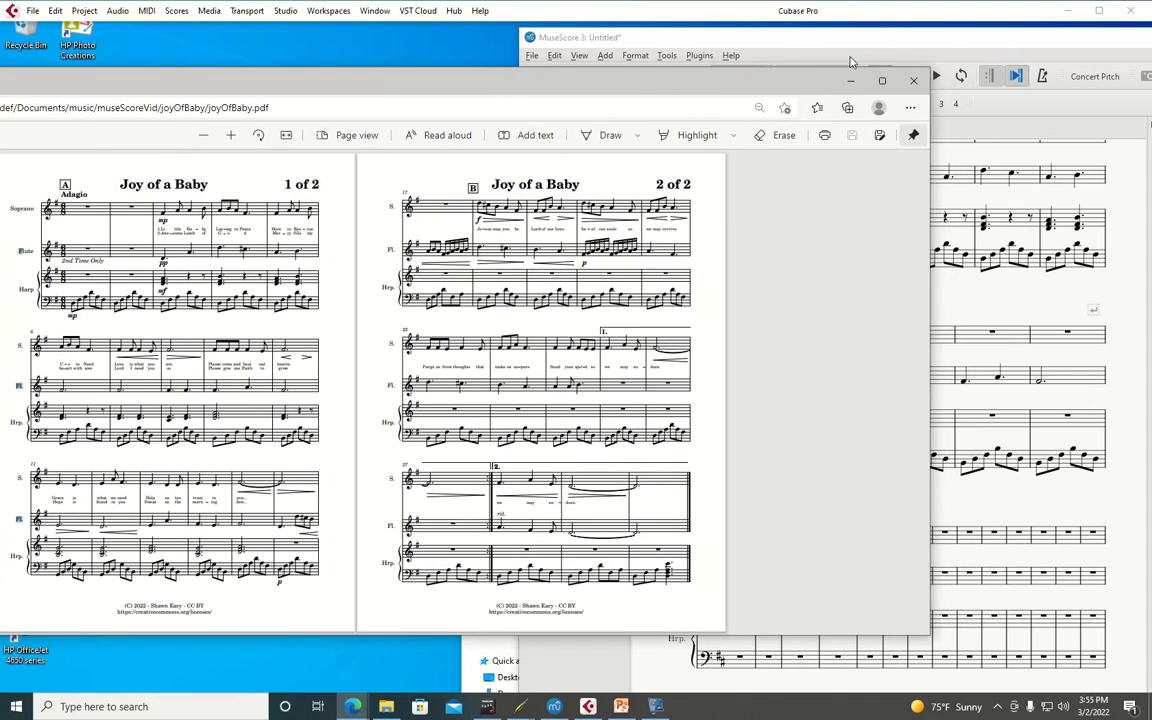
click(781, 40)
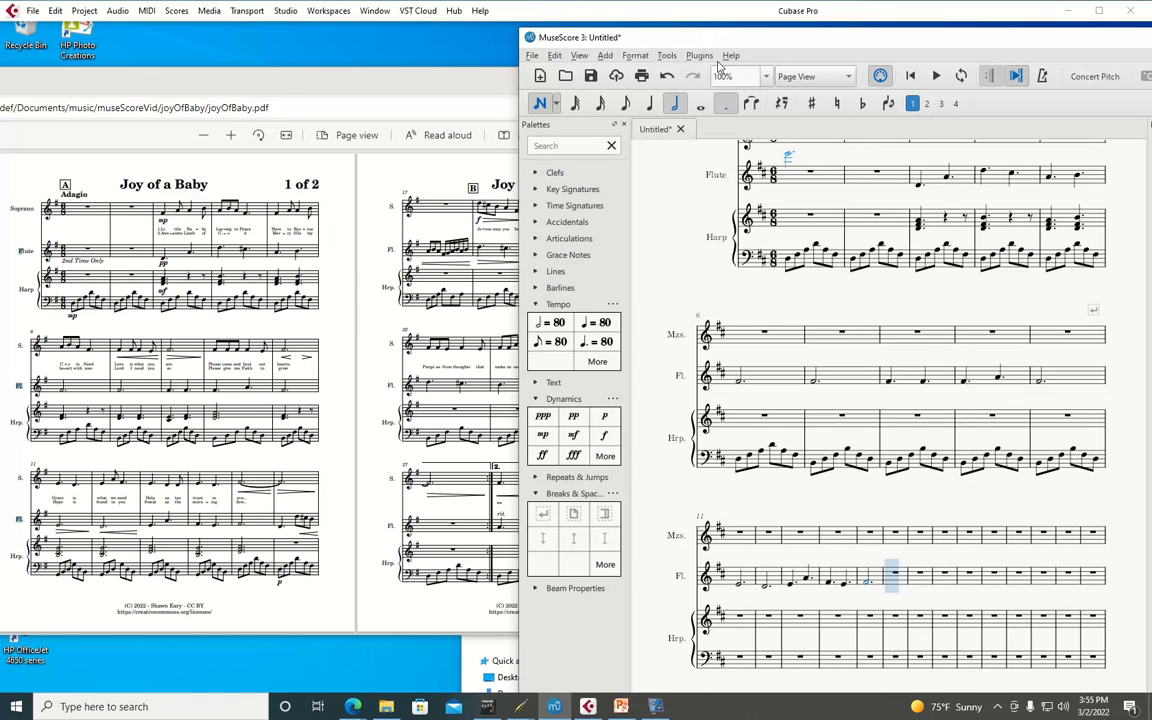
click(1049, 384)
click(765, 588)
click(871, 590)
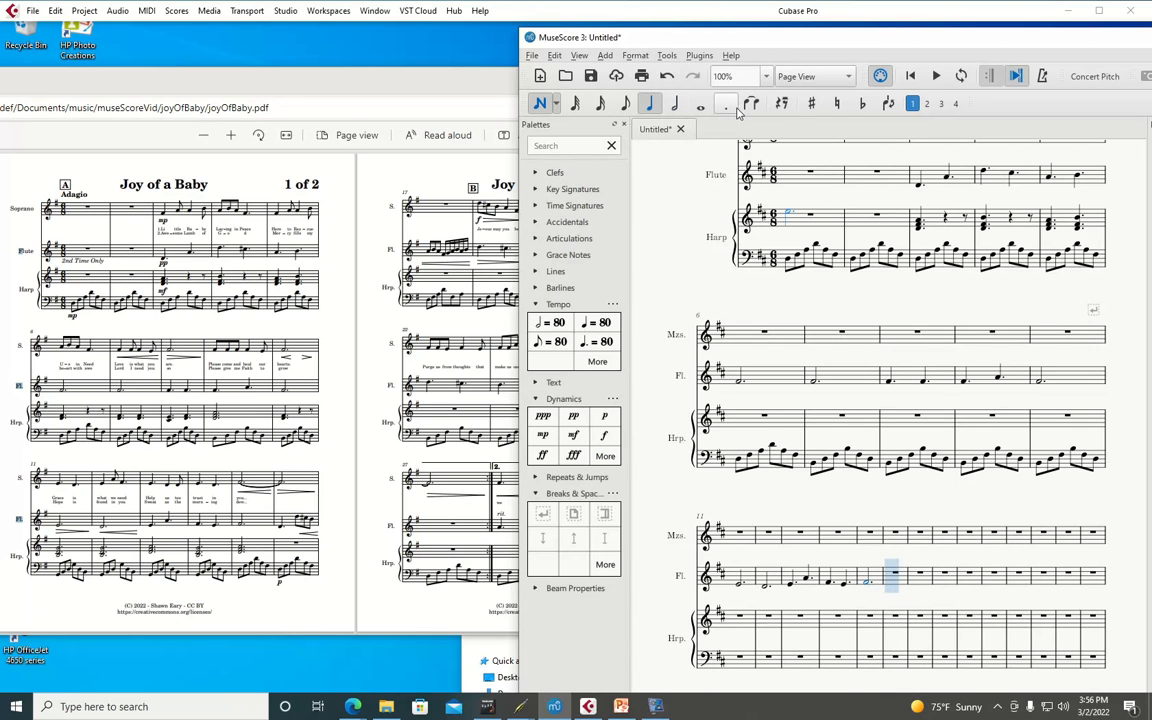
Fill flute measure 16 with a dotted quarter note D followed by eighth notes D, C and B
click(649, 103)
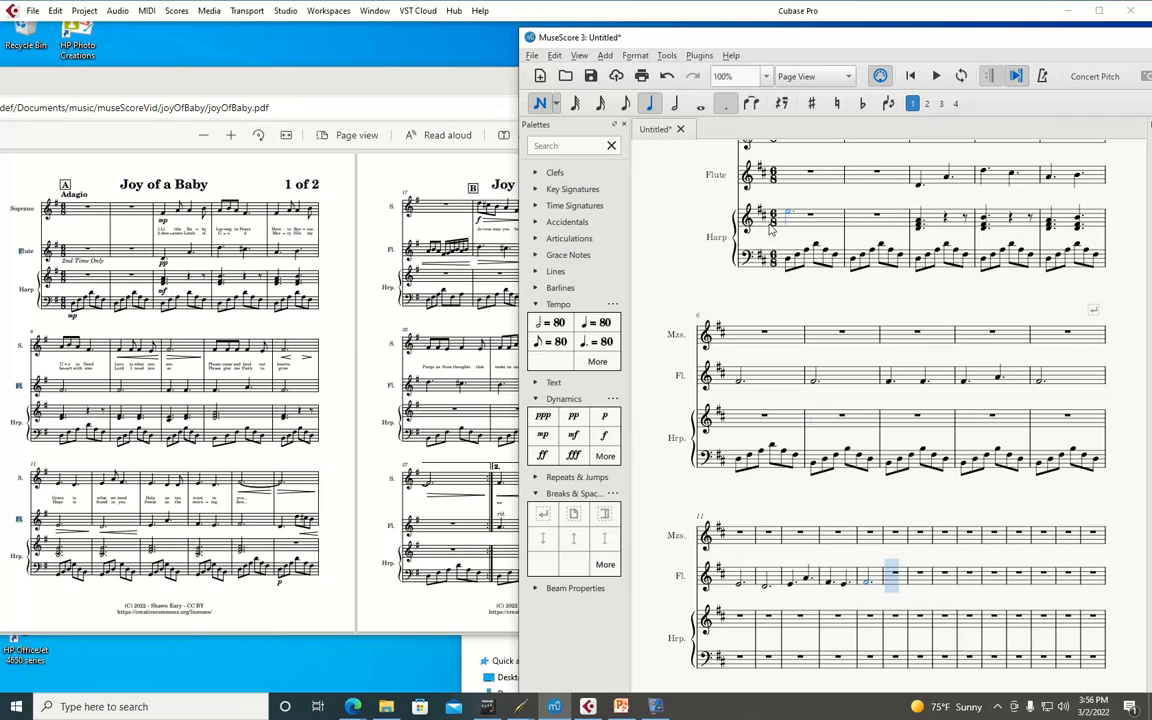
click(897, 592)
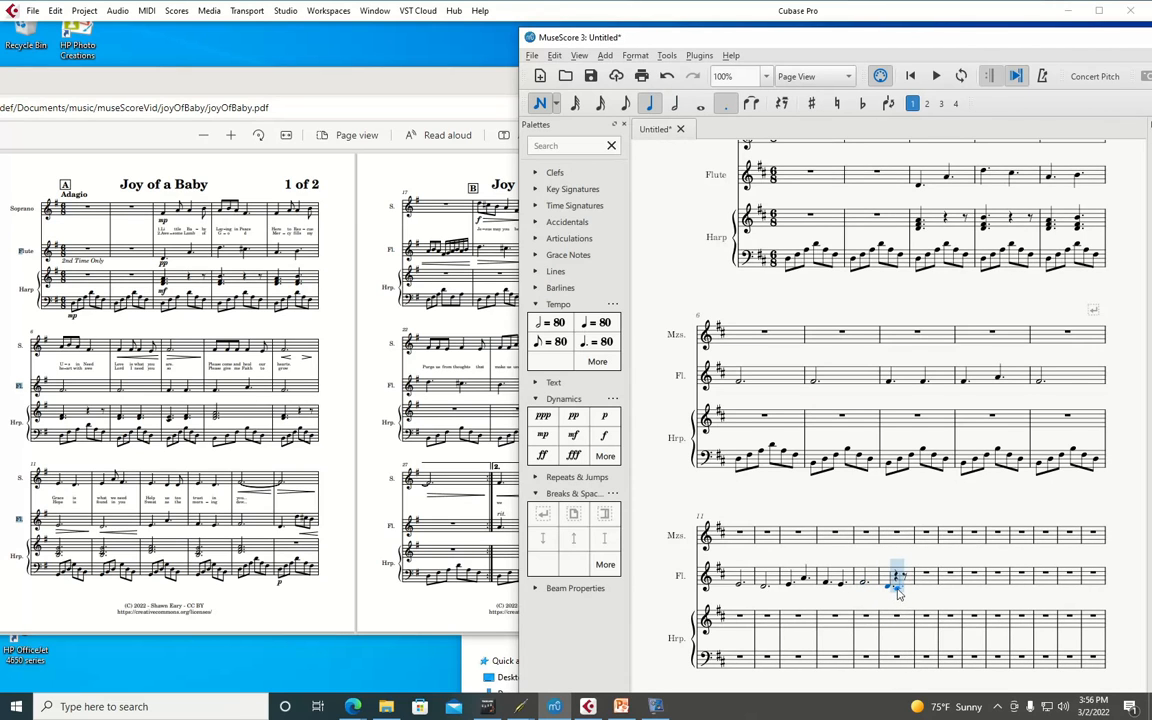
click(624, 107)
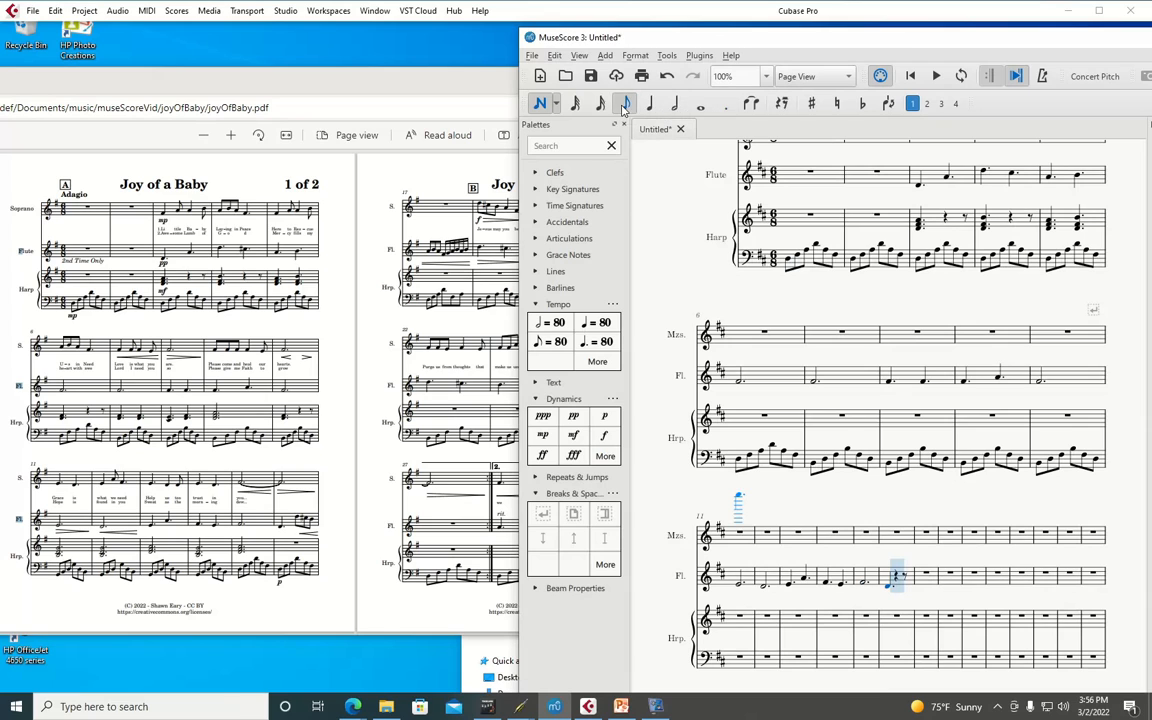
click(898, 578)
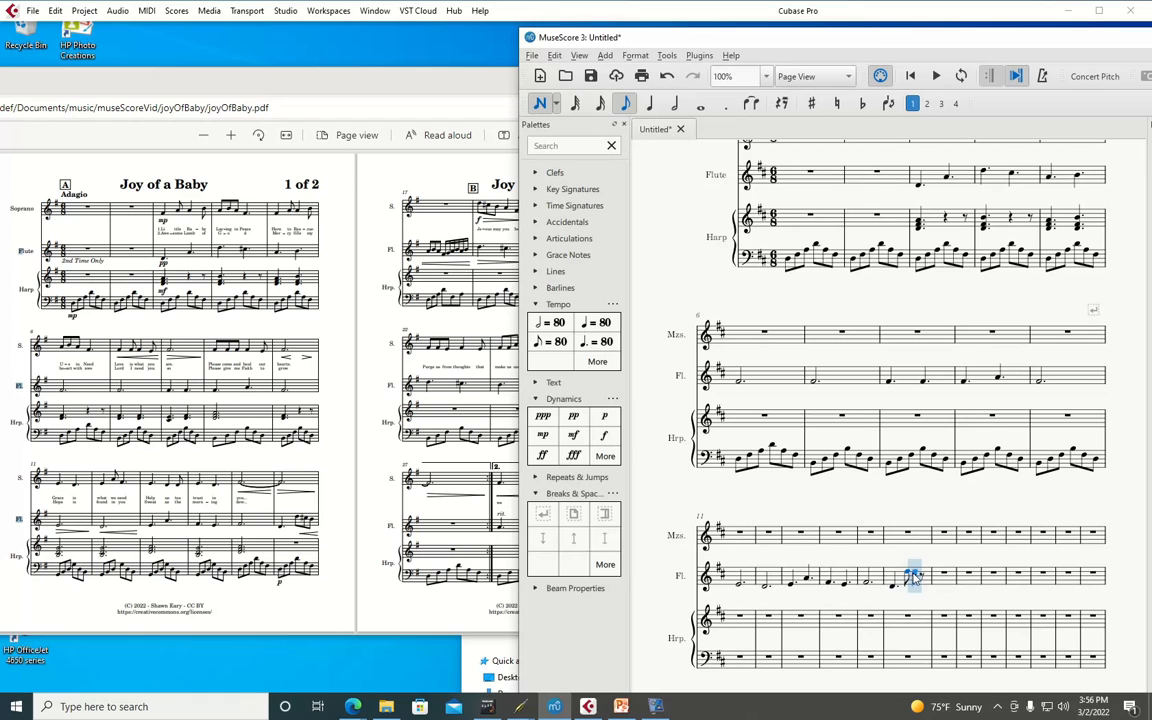
click(921, 579)
click(921, 577)
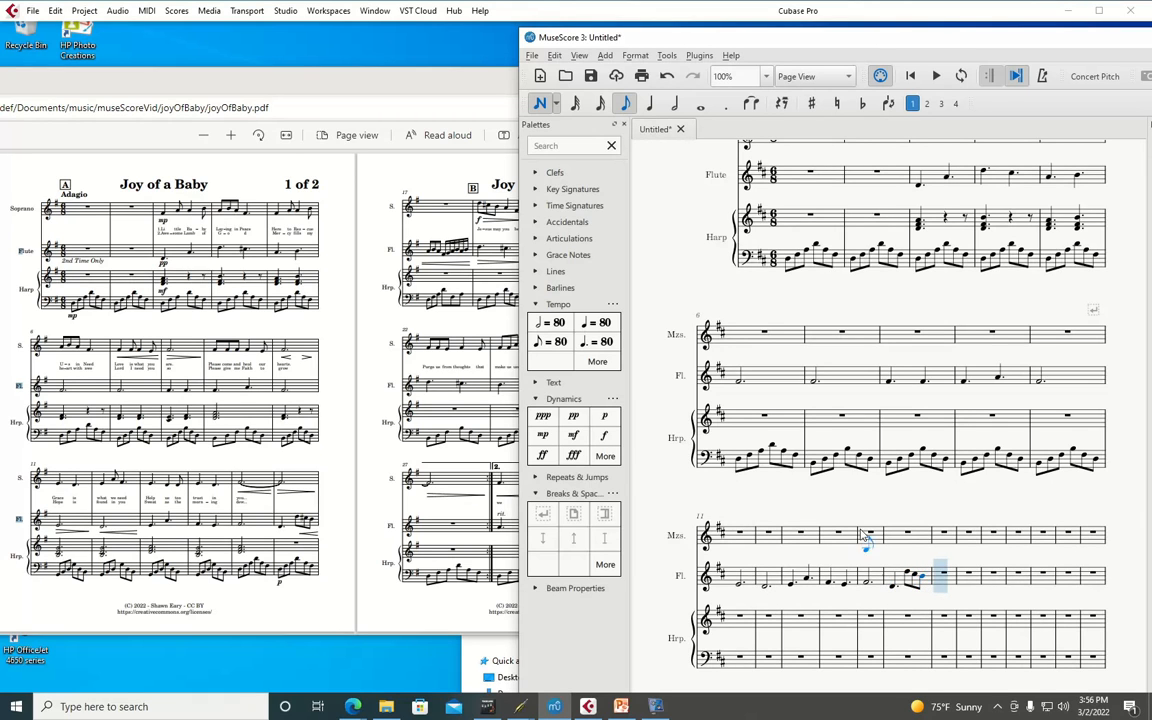
Shift the PDF to show page 2 beside the score, and enter eighth notes A, B and A in flute measure 17
drag(437, 88, 295, 92)
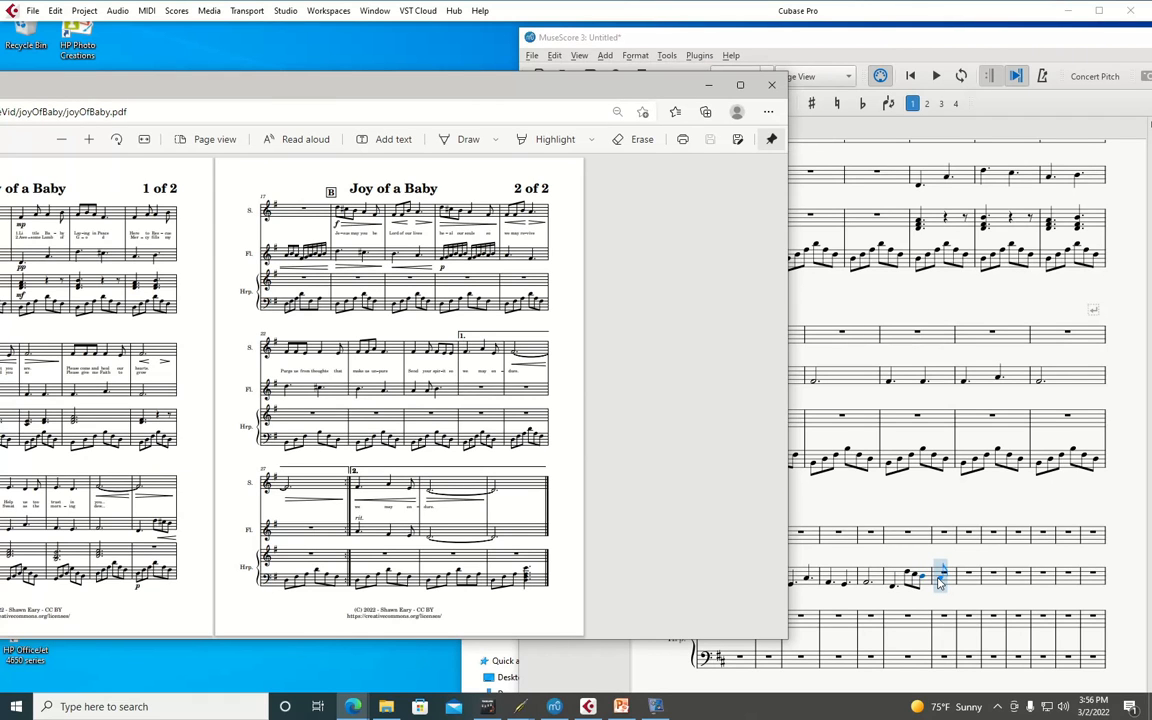
click(940, 585)
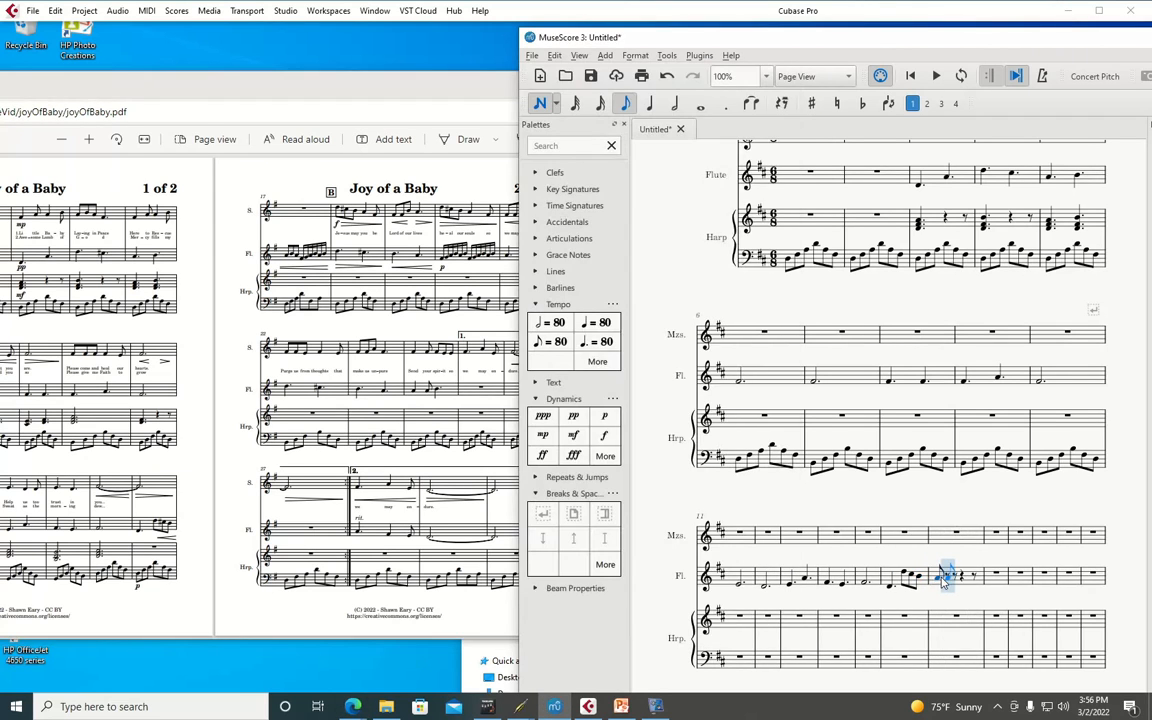
click(940, 578)
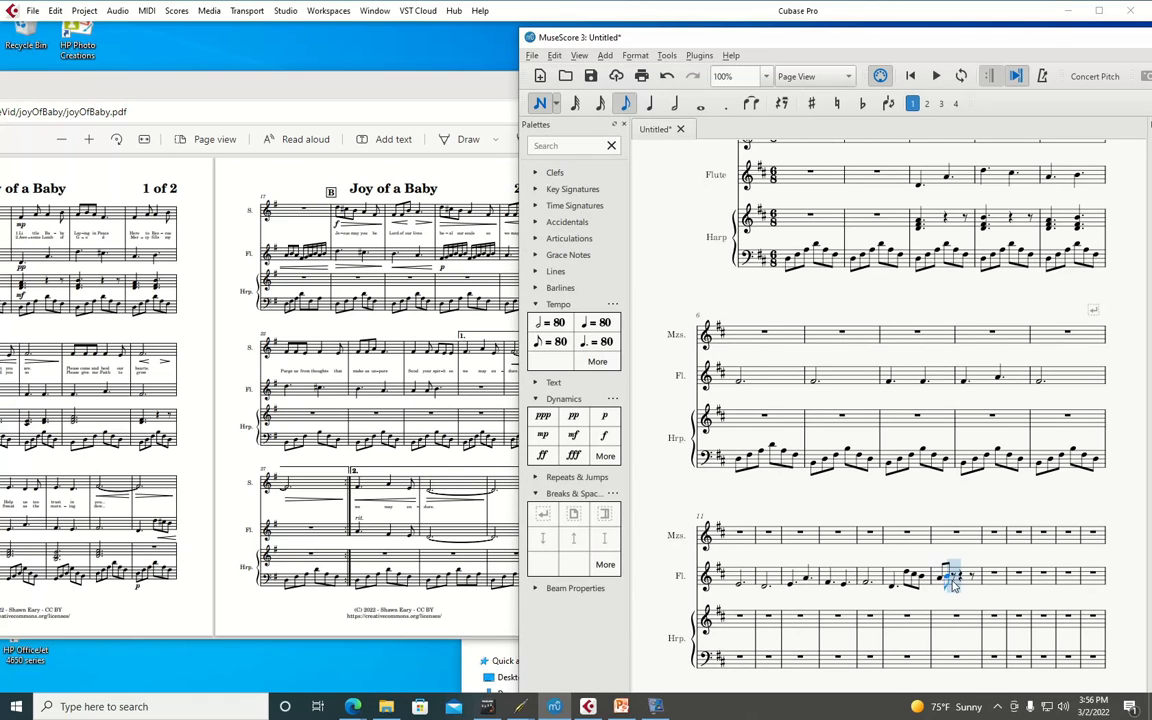
click(955, 586)
Fill the second half of flute measure 17 with six sixteenth notes, beginning F, G, A, B
click(600, 104)
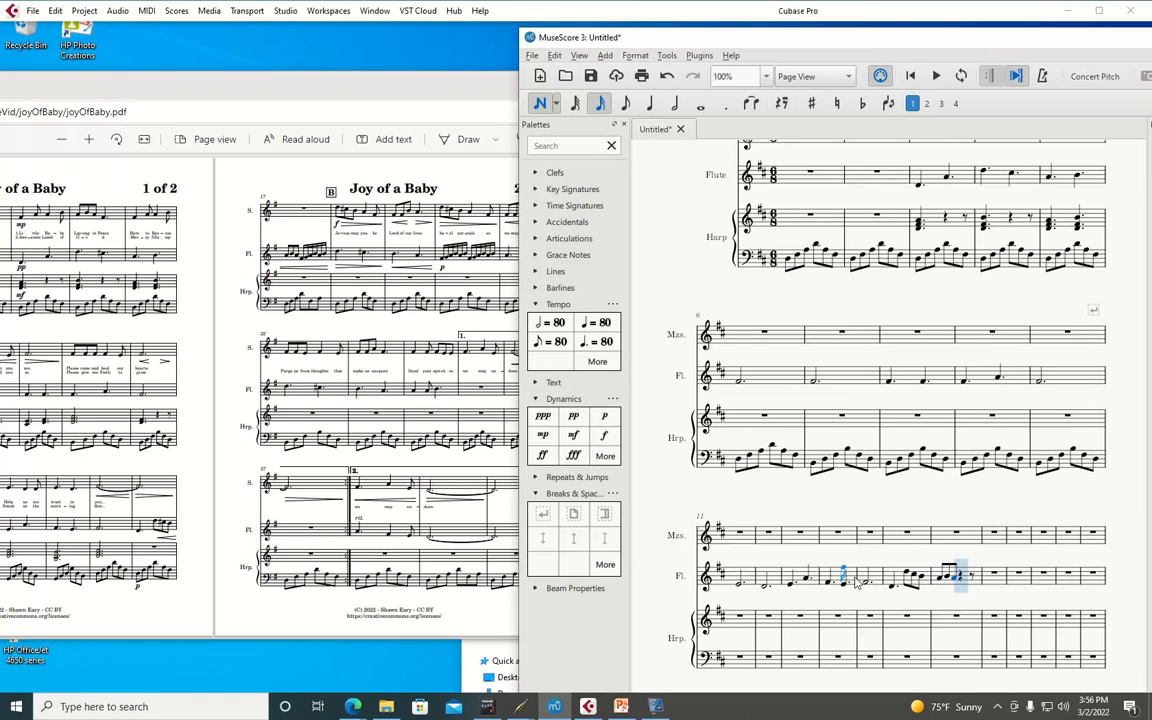
click(976, 586)
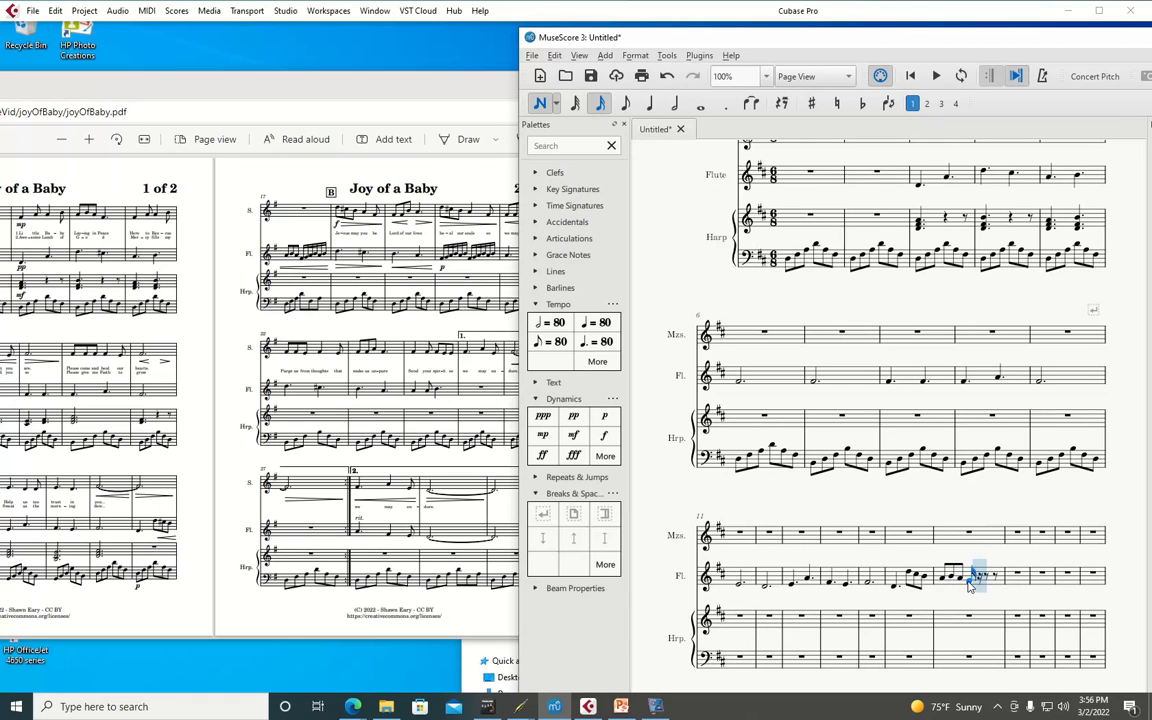
click(976, 586)
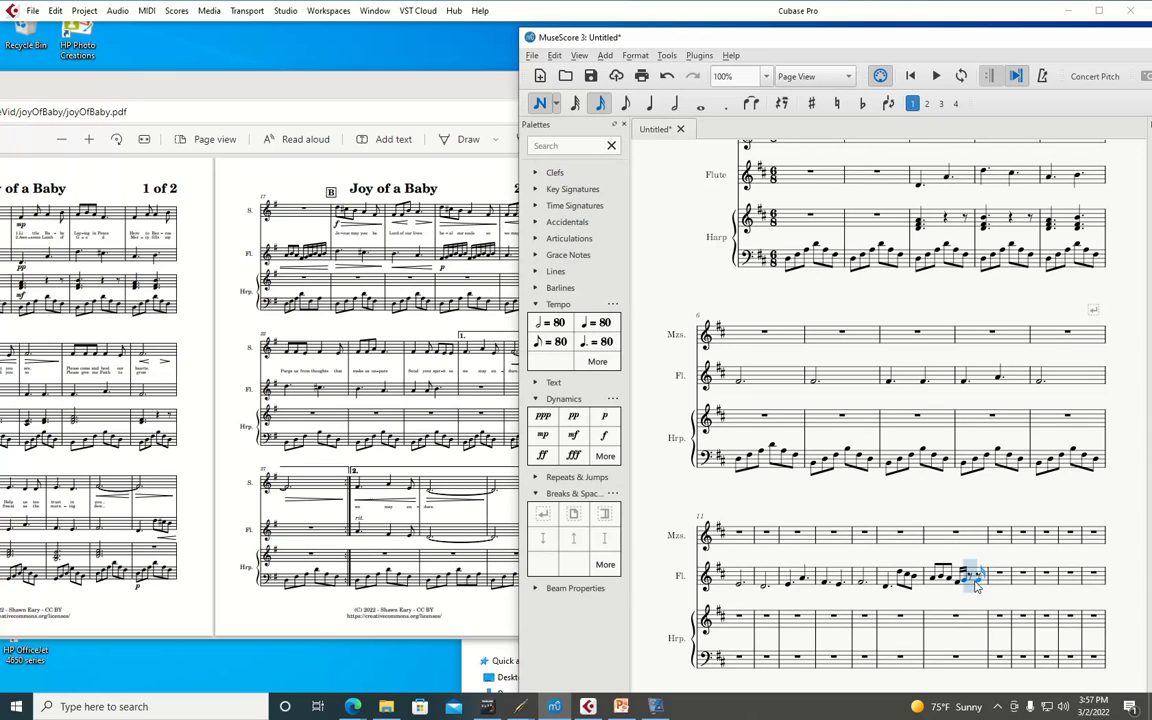
click(971, 585)
click(999, 579)
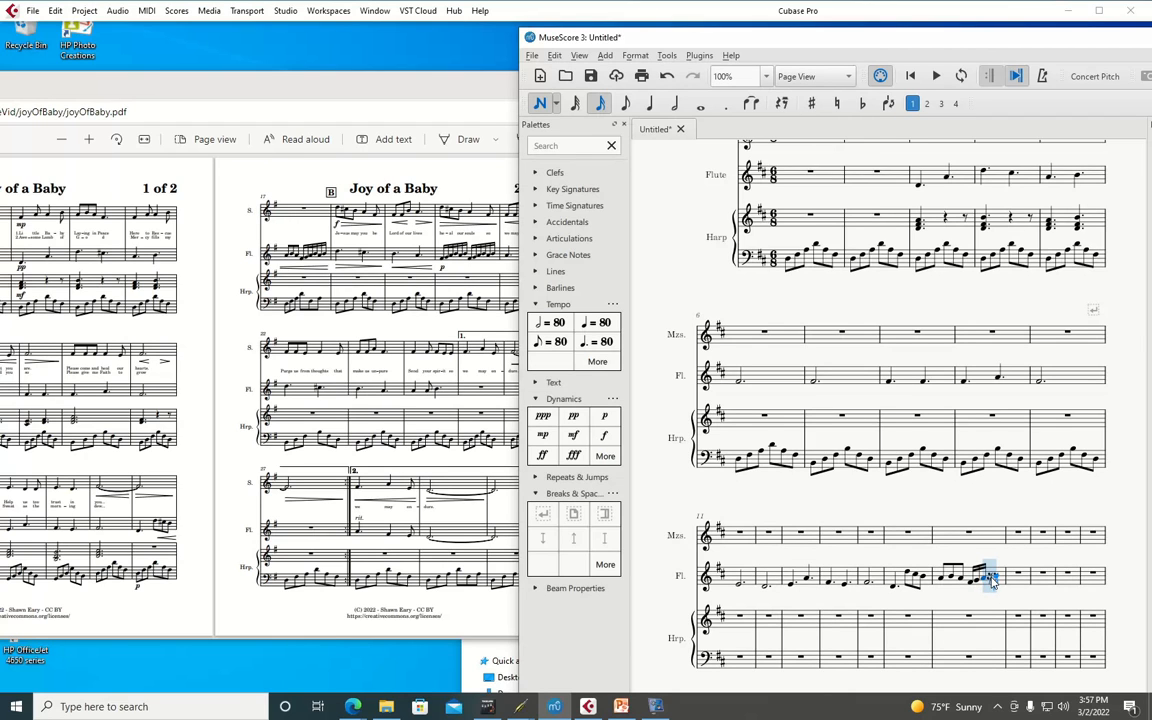
click(988, 577)
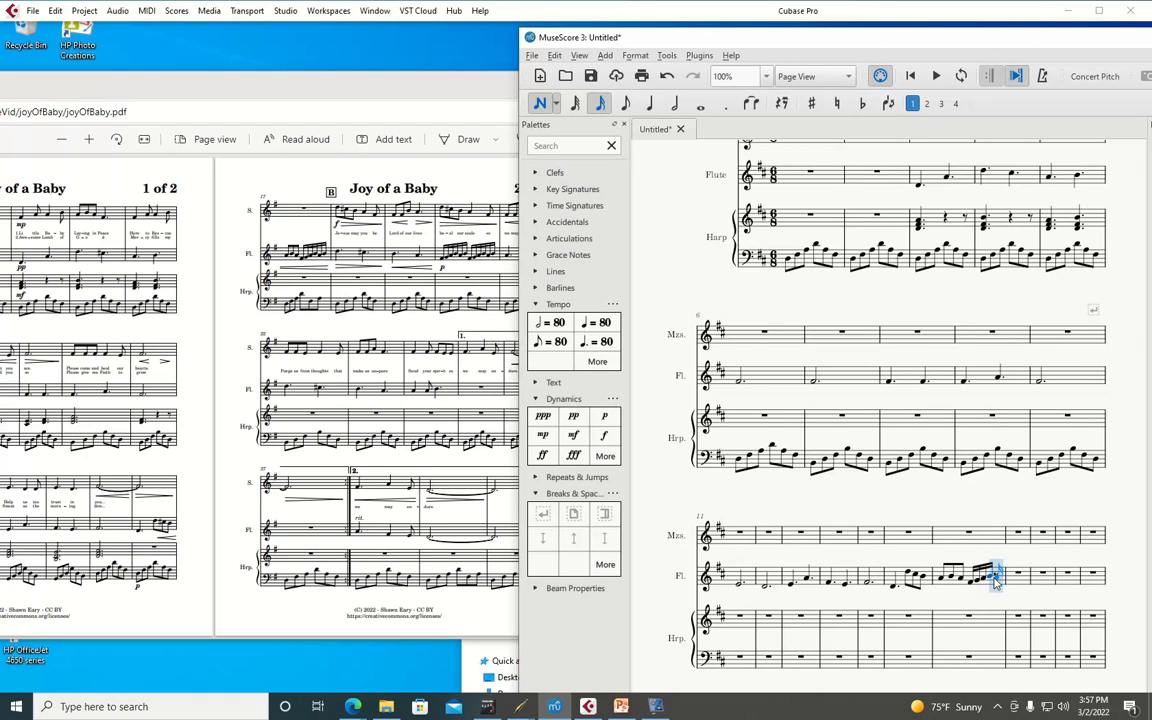
click(997, 584)
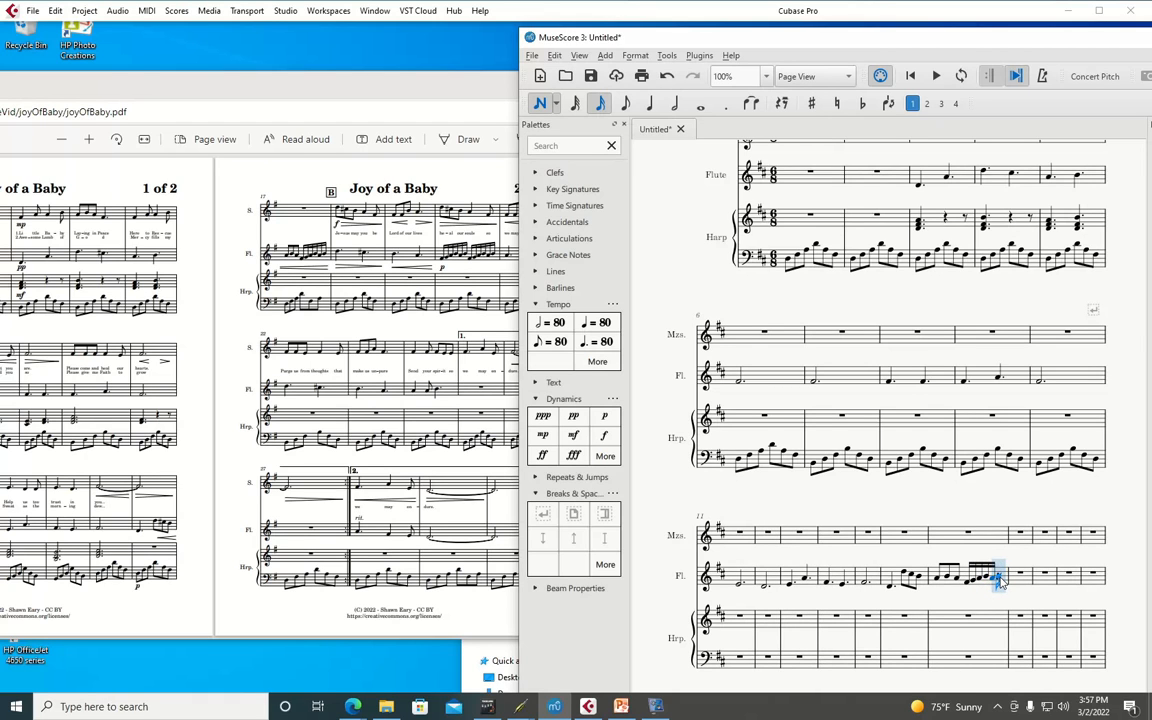
click(1000, 582)
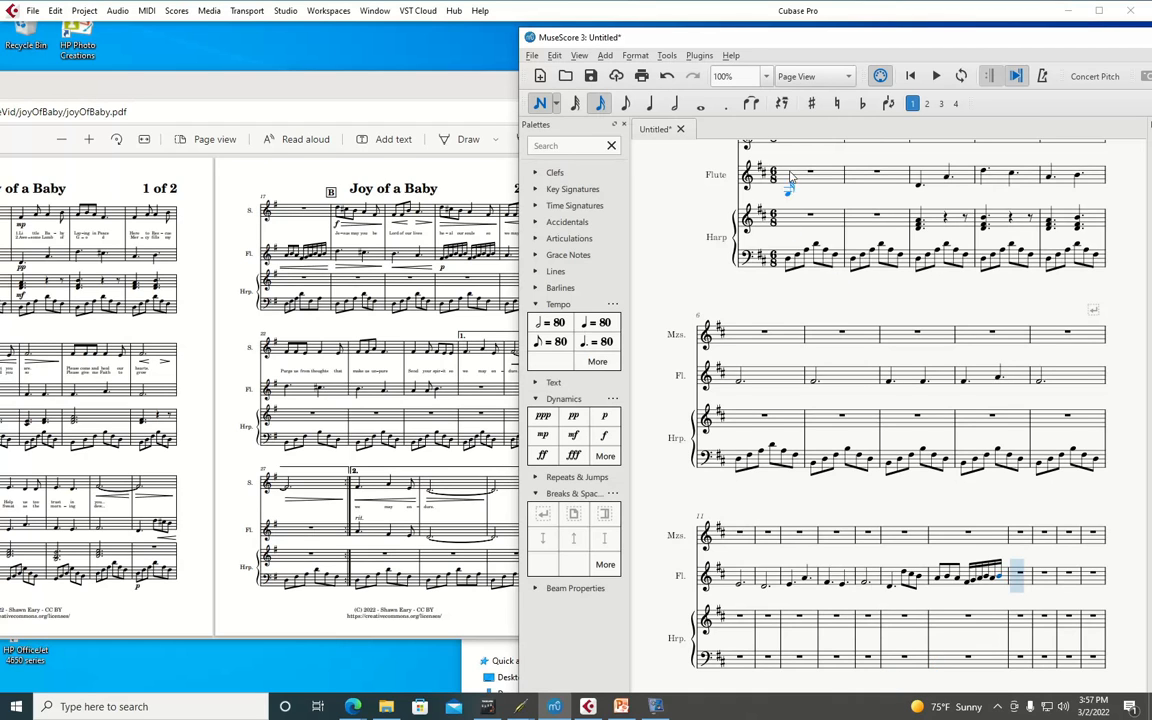
Fill flute measures 18 and 19 with dotted quarter notes D, C, B and A, and leave note input
click(651, 104)
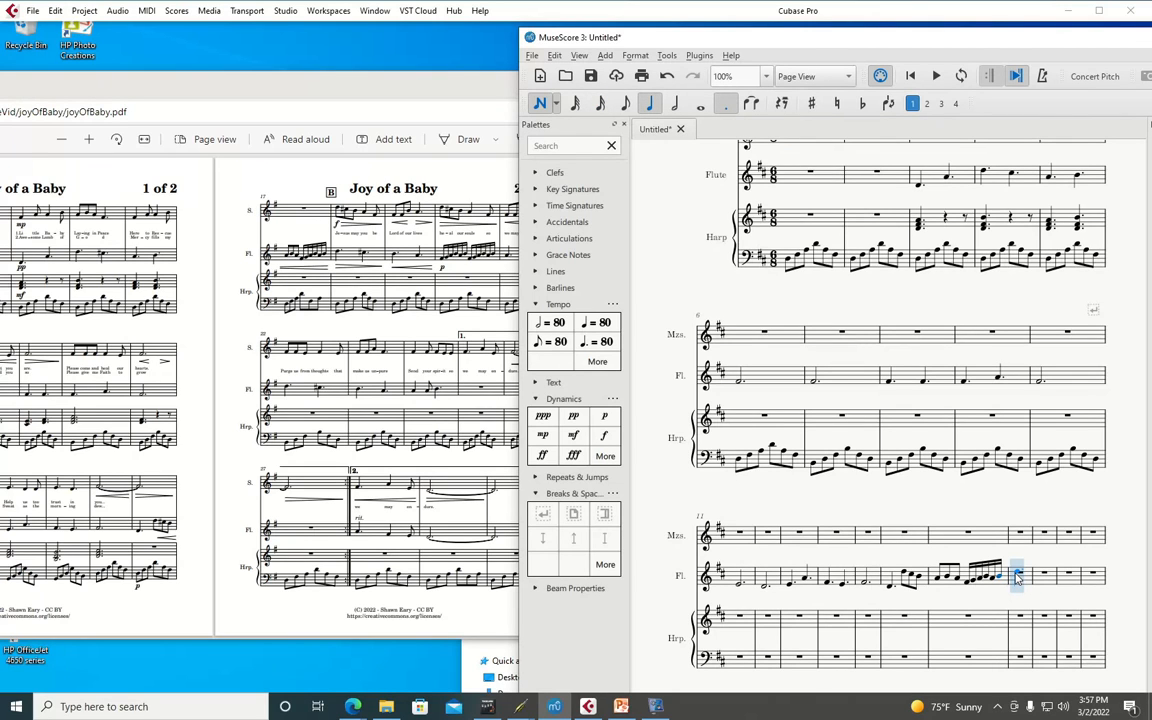
click(1017, 578)
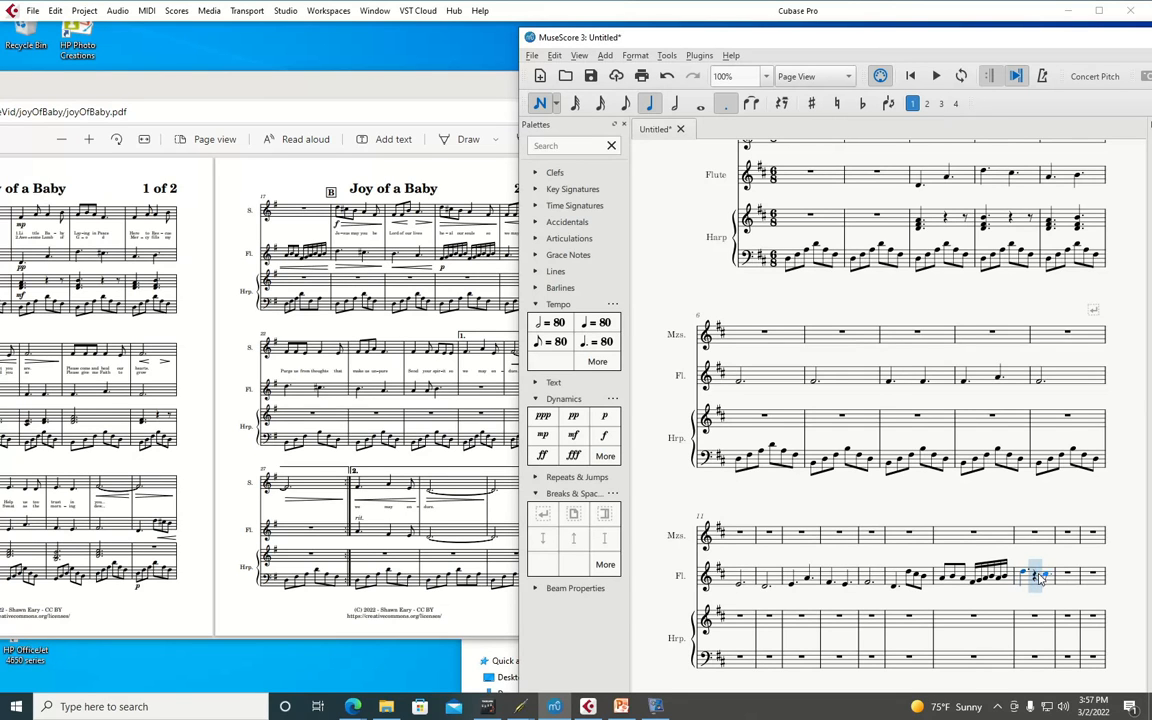
click(1038, 576)
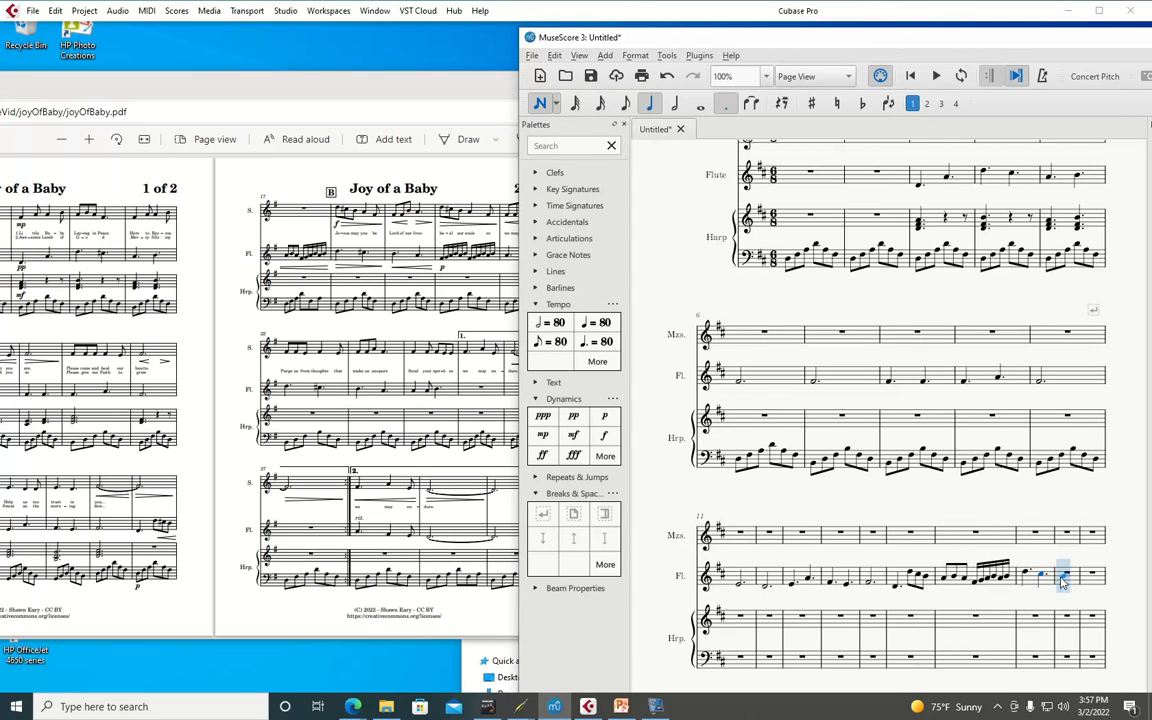
click(1061, 579)
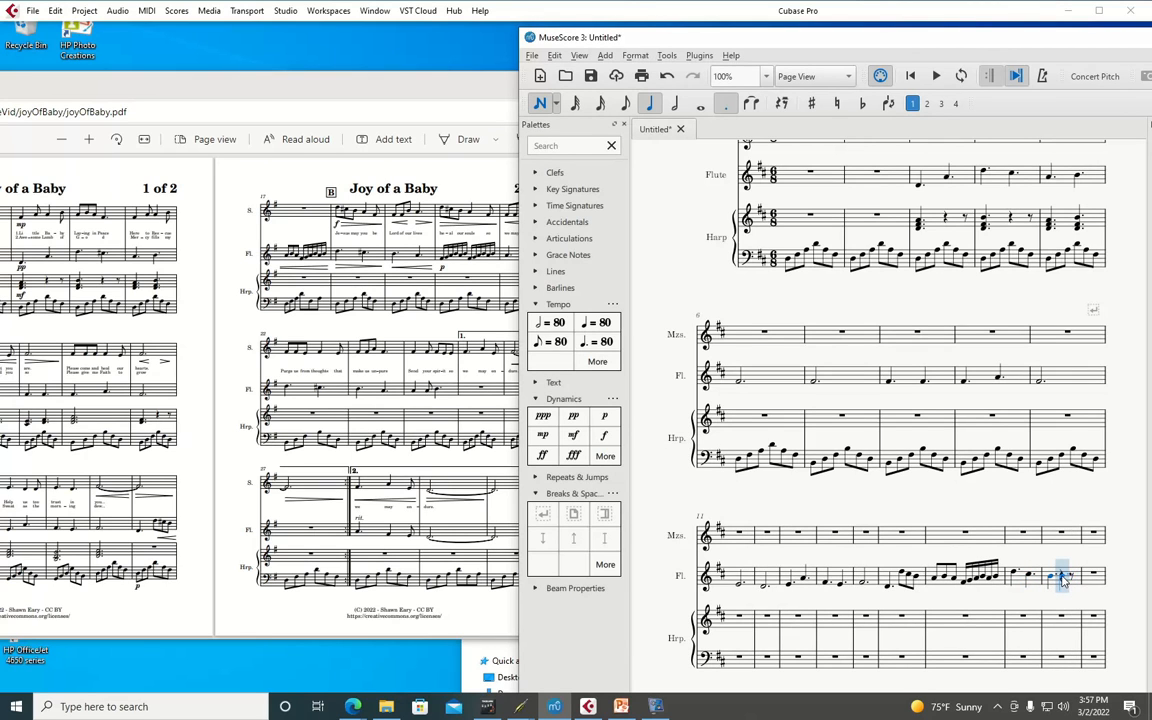
click(1064, 584)
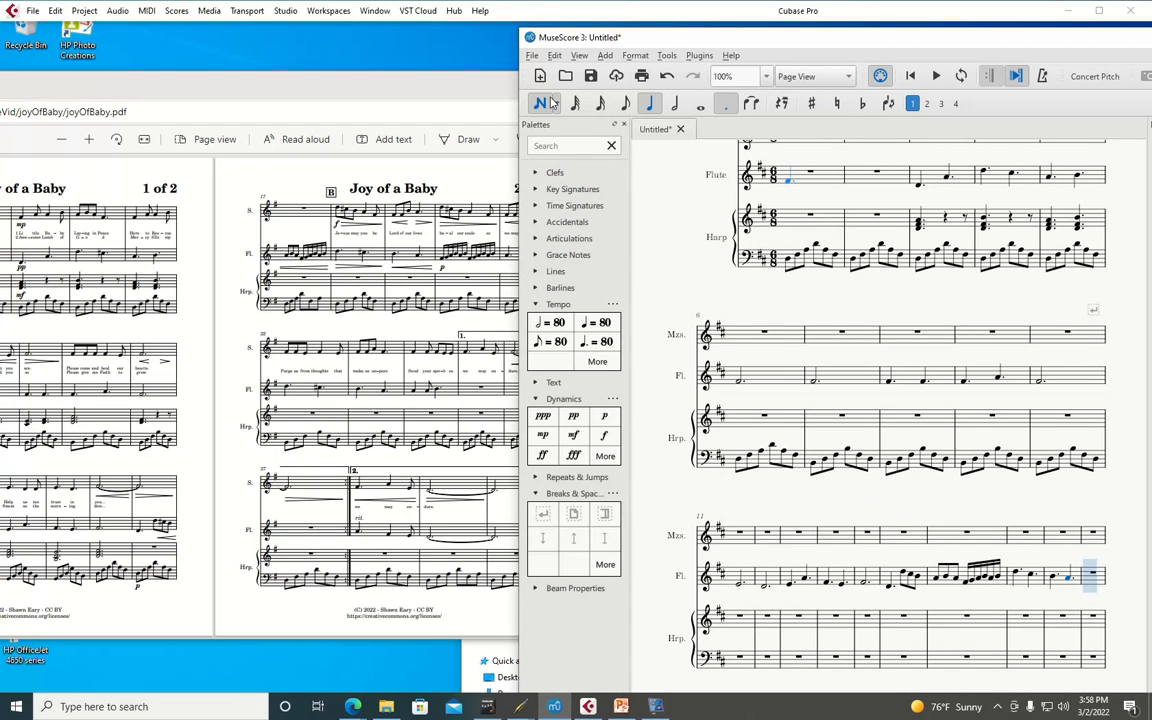
key(Escape)
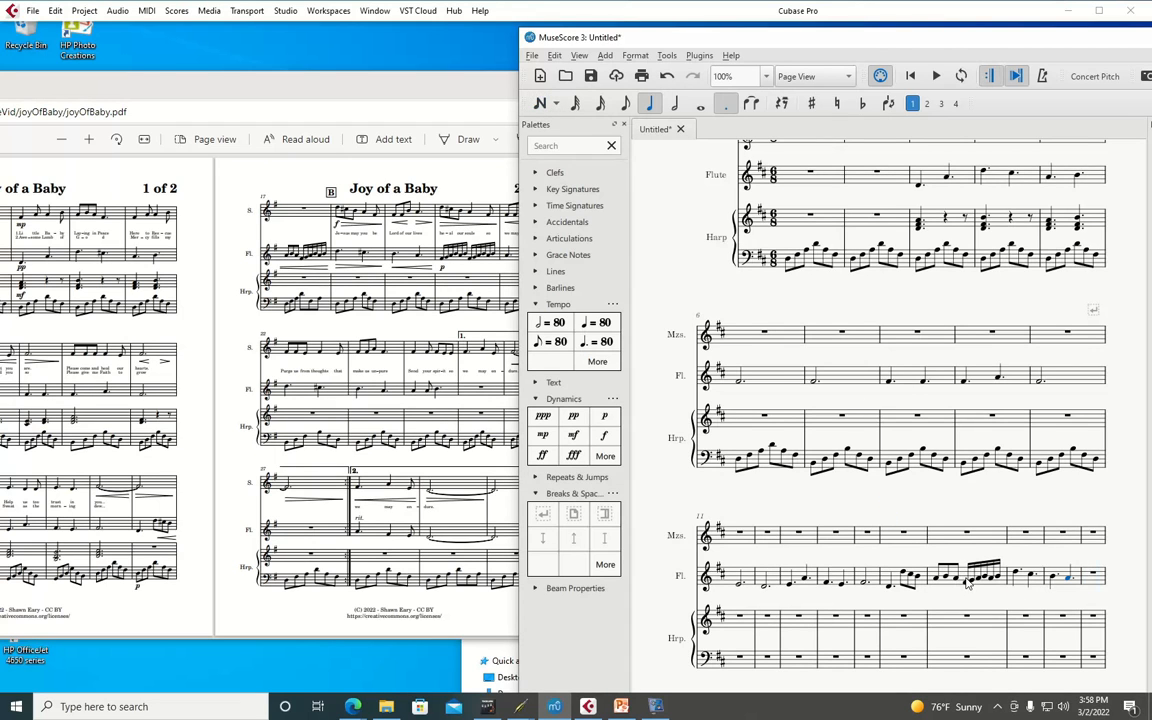
Copy the six sixteenth notes from the end of flute measure 17 into both halves of flute measure 20
click(966, 581)
shift+click(998, 580)
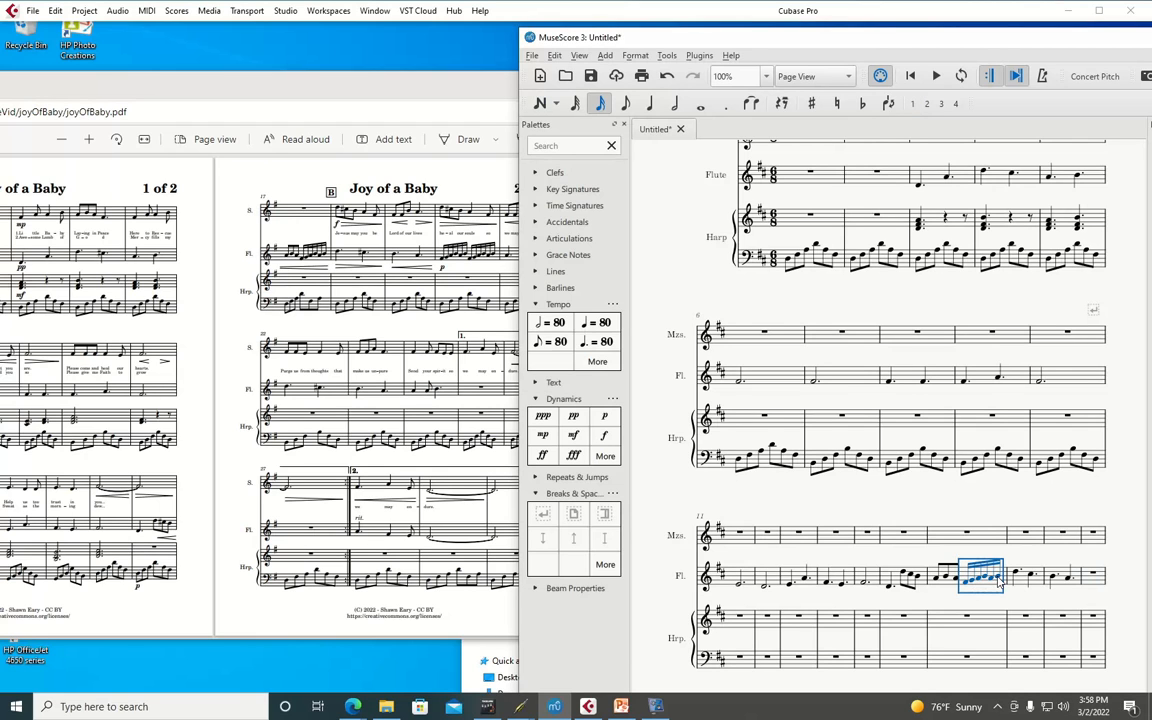
click(1093, 576)
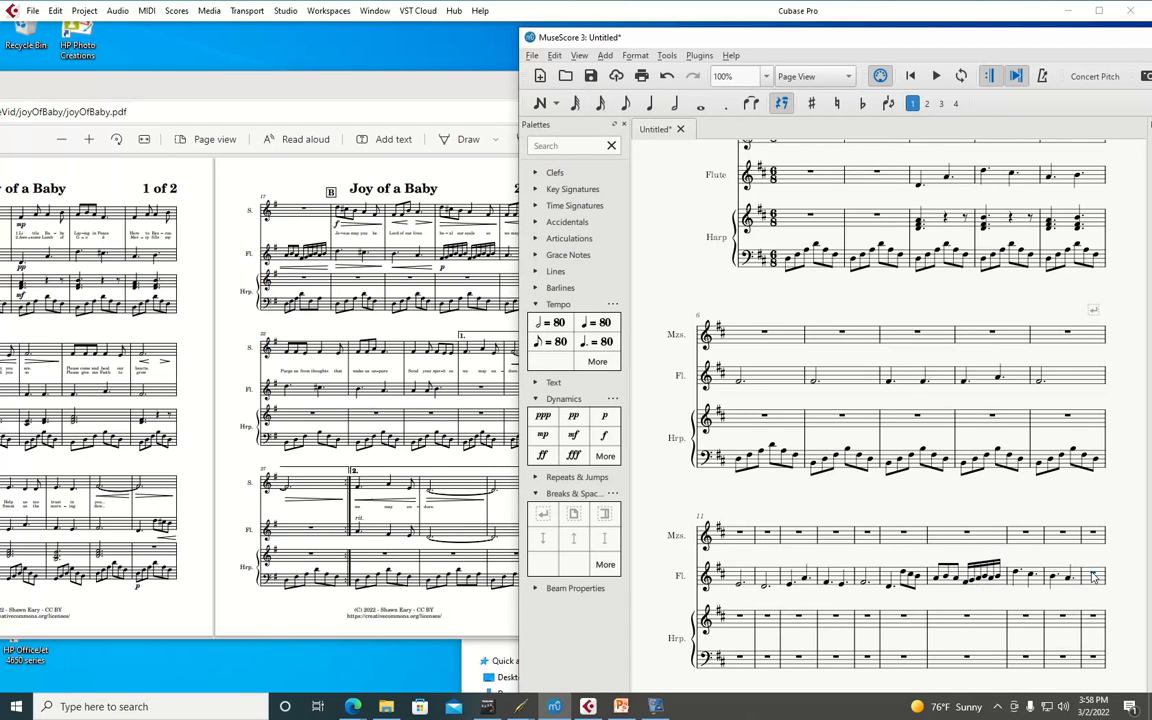
key(ctrl+v)
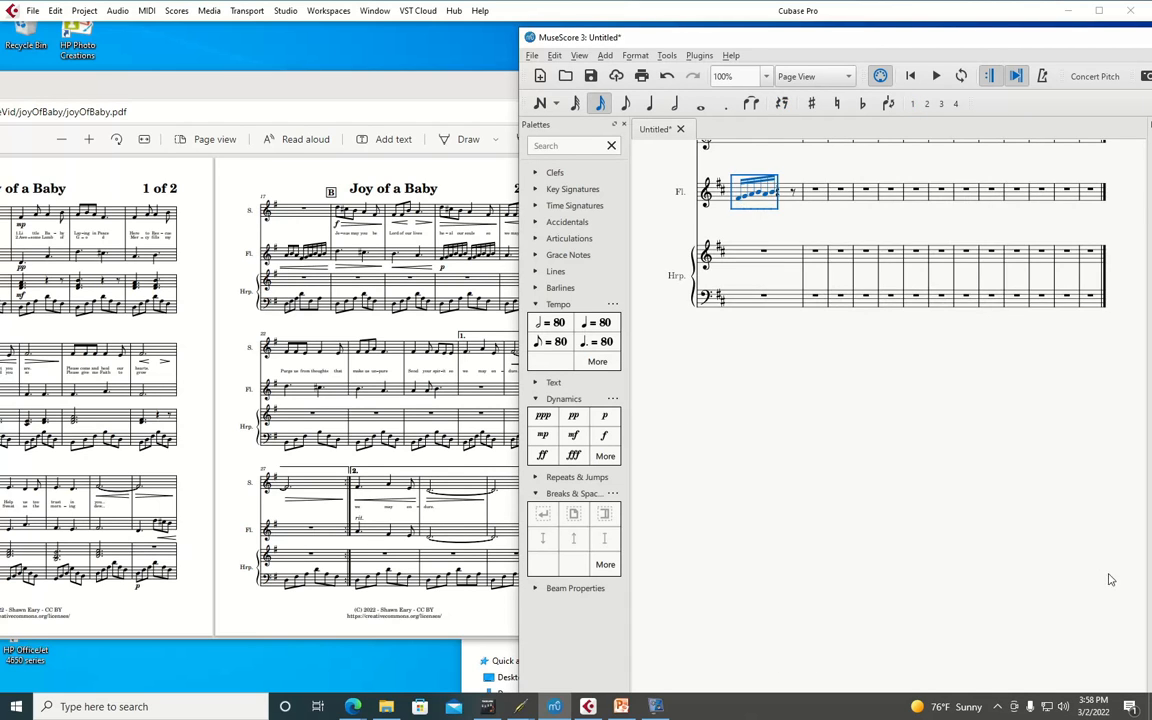
shift+click(787, 195)
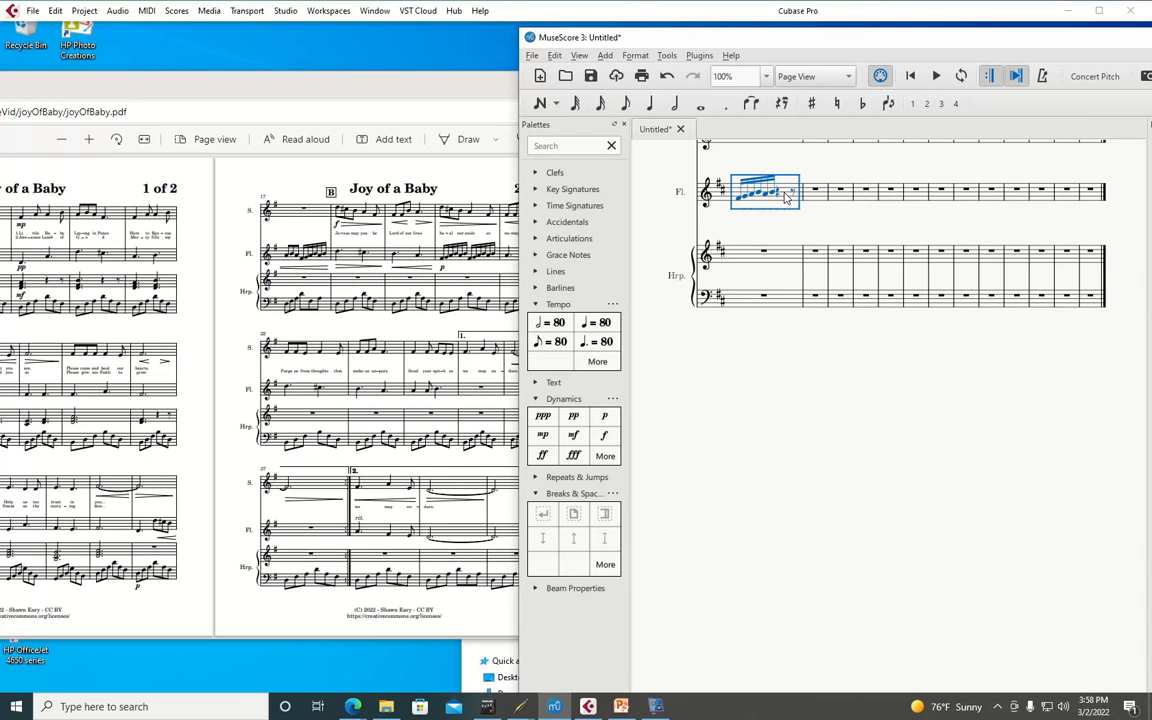
click(780, 197)
key(ctrl+v)
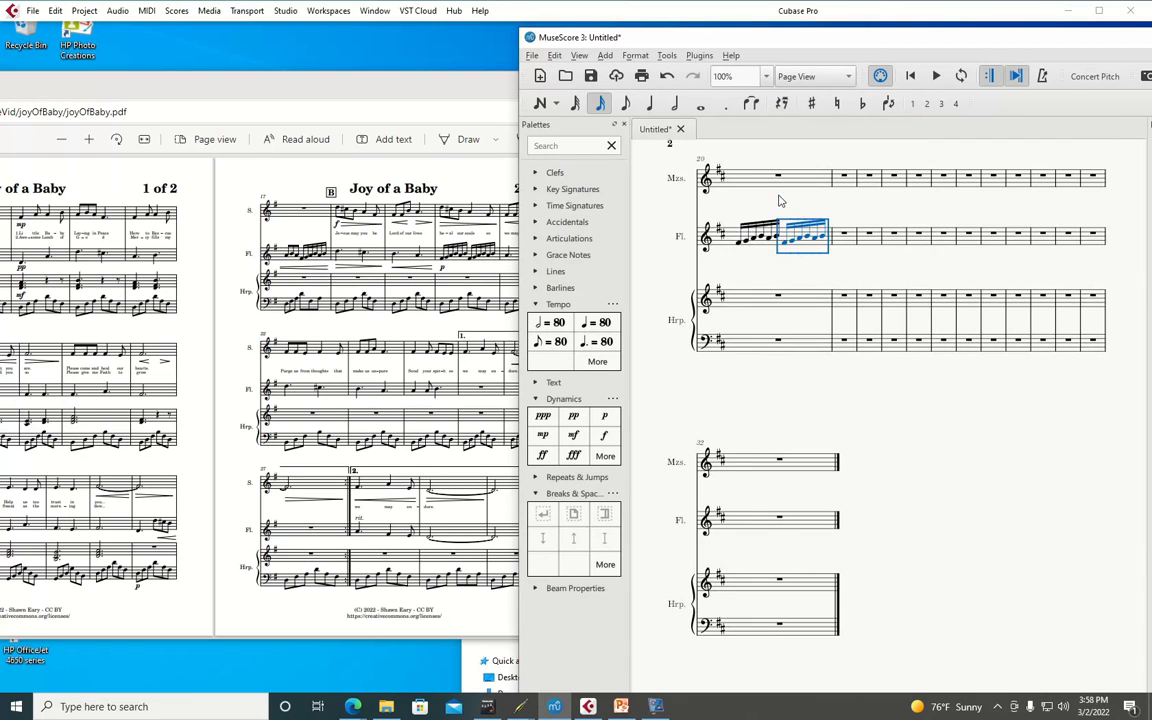
Reveal the whole PDF page 2 beside the score, and add a page break after measure 17
scroll(826, 248, down, 3)
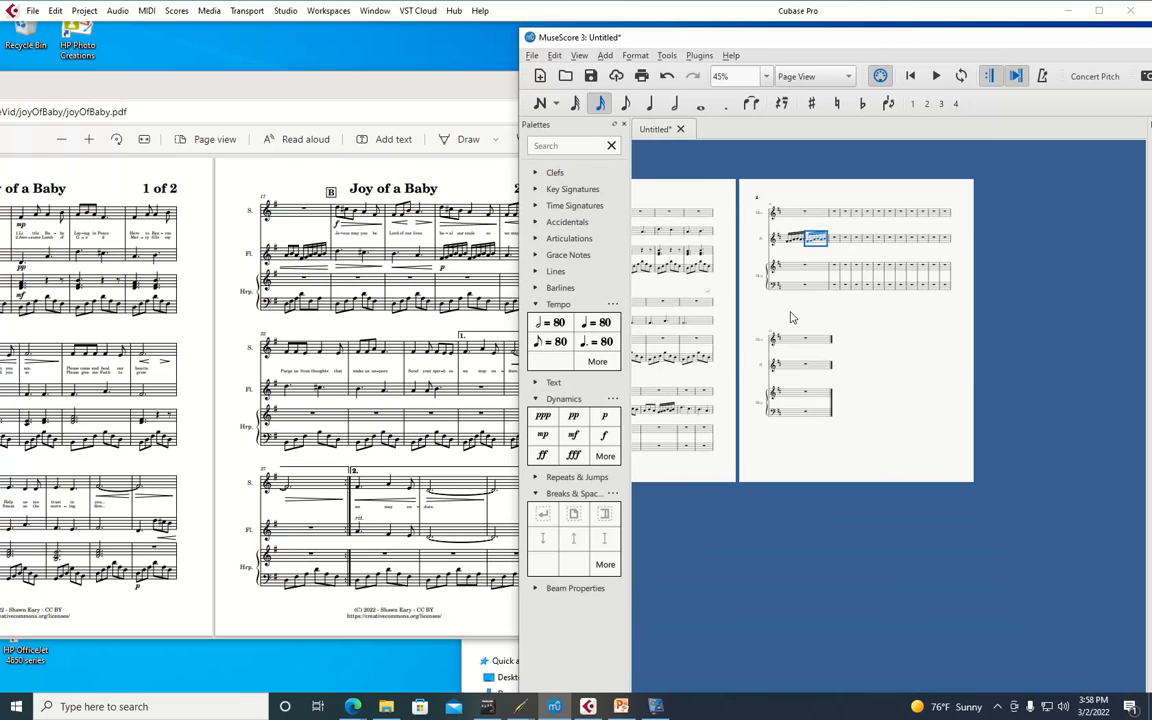
drag(607, 42, 804, 50)
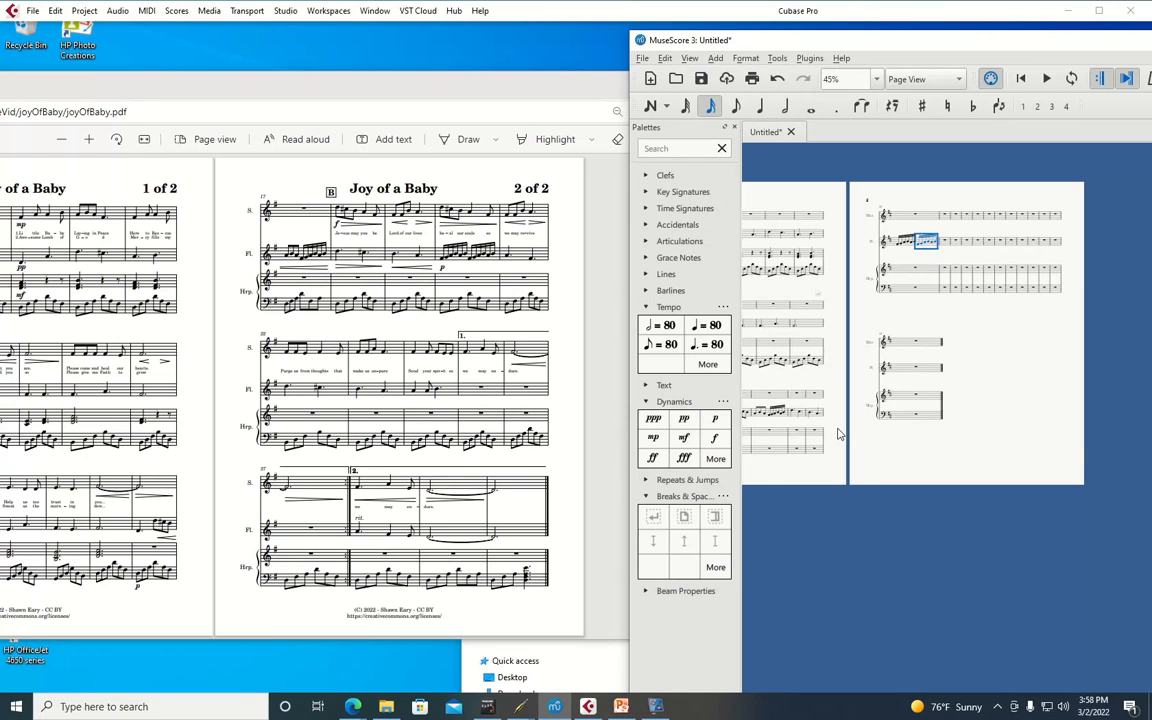
drag(838, 425, 956, 429)
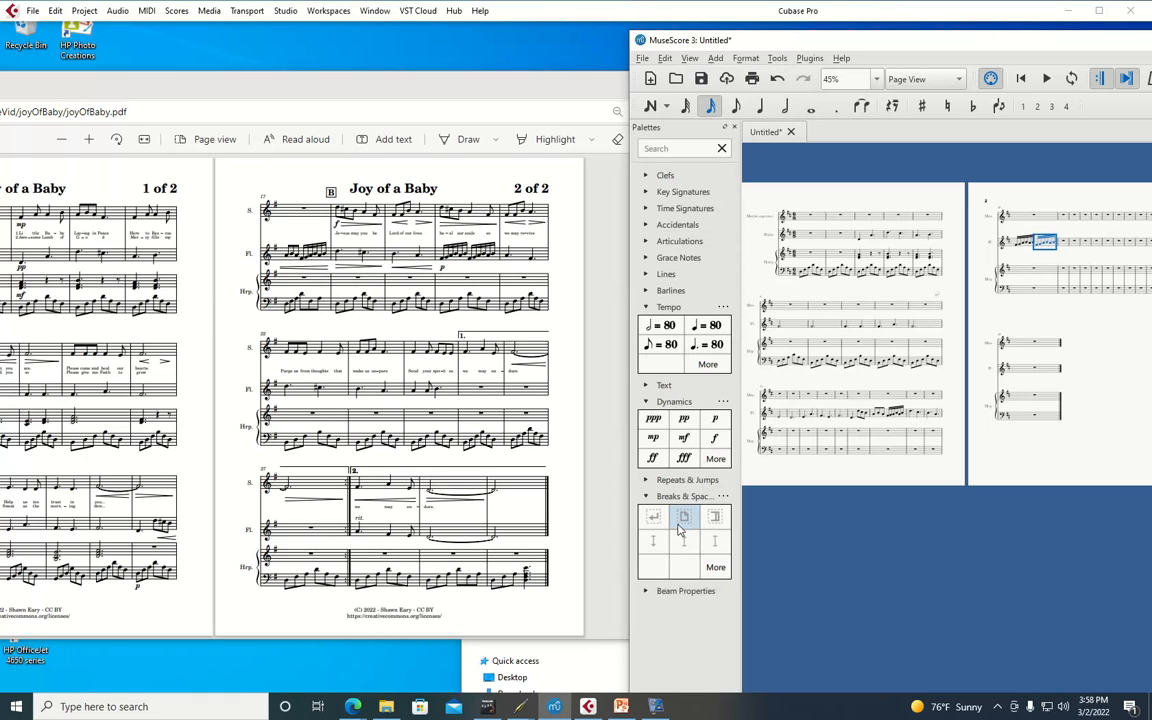
drag(679, 530, 893, 422)
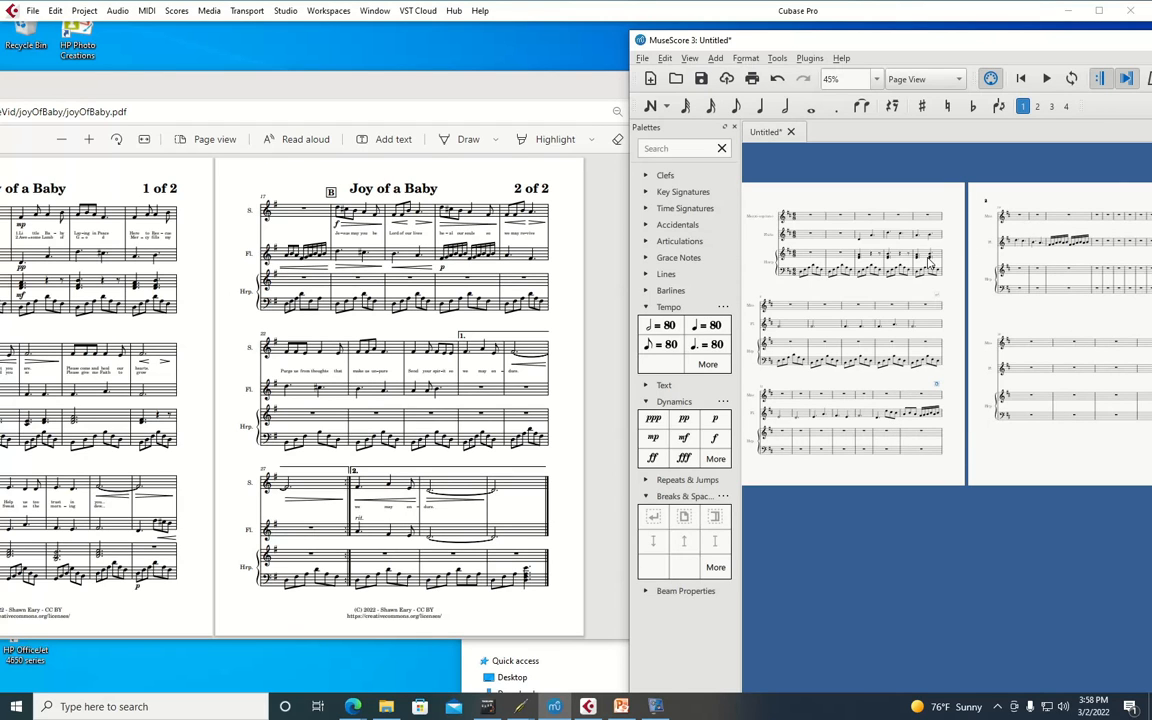
Move the reference PDF aside and maximize the score window with the first page's systems in view
drag(360, 88, 452, 386)
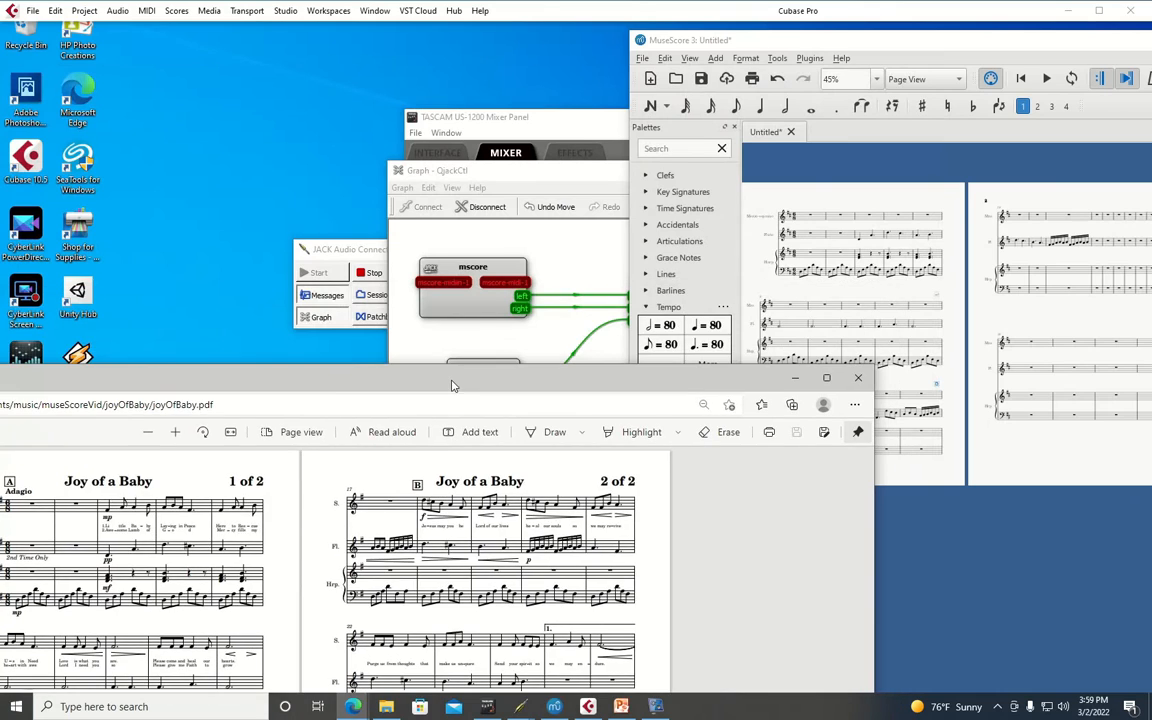
drag(893, 36, 626, 61)
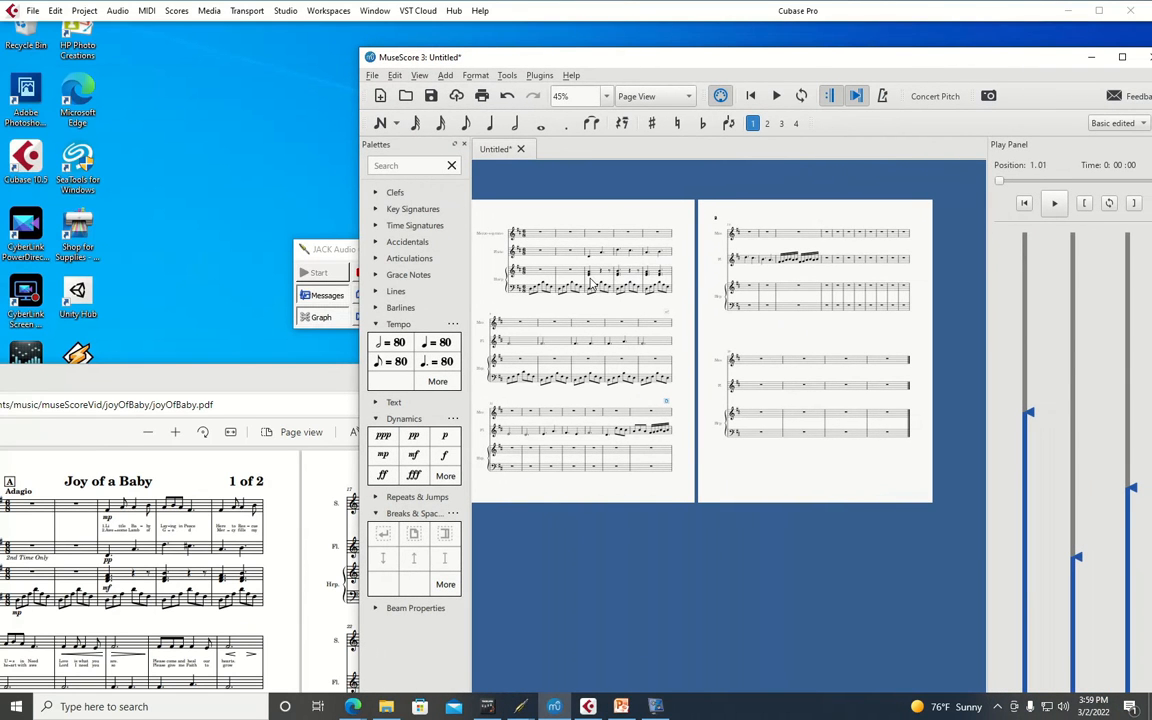
ctrl+scroll(591, 281, up, 6)
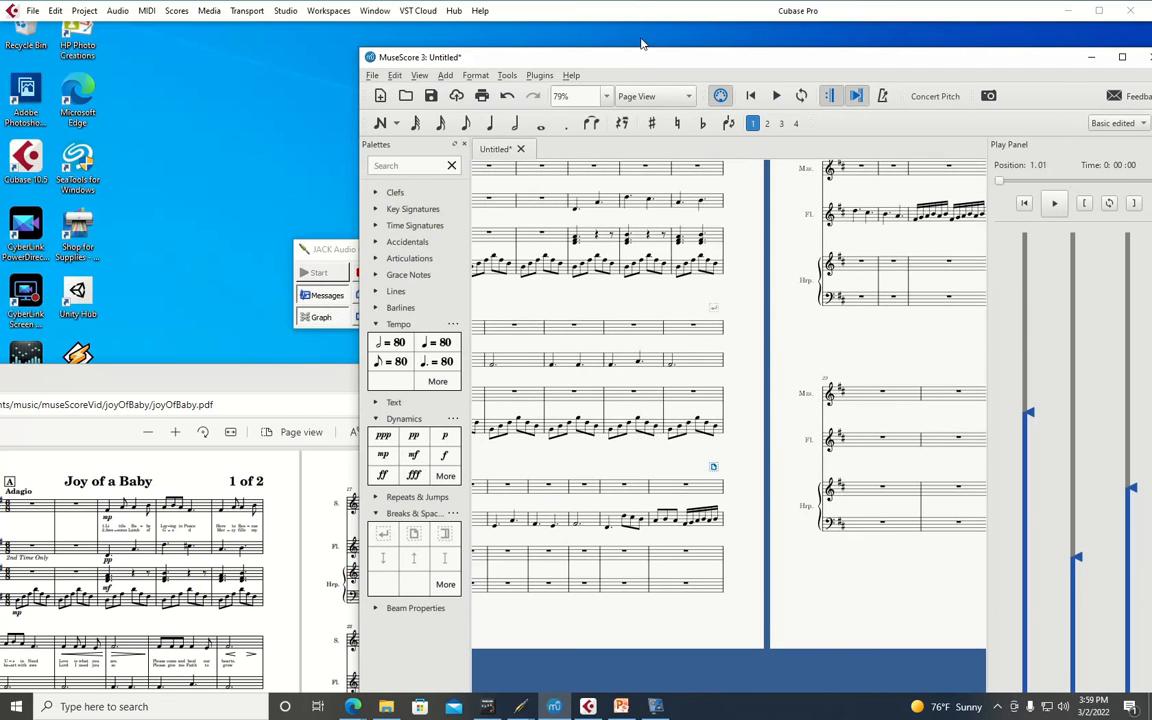
drag(645, 62, 490, 111)
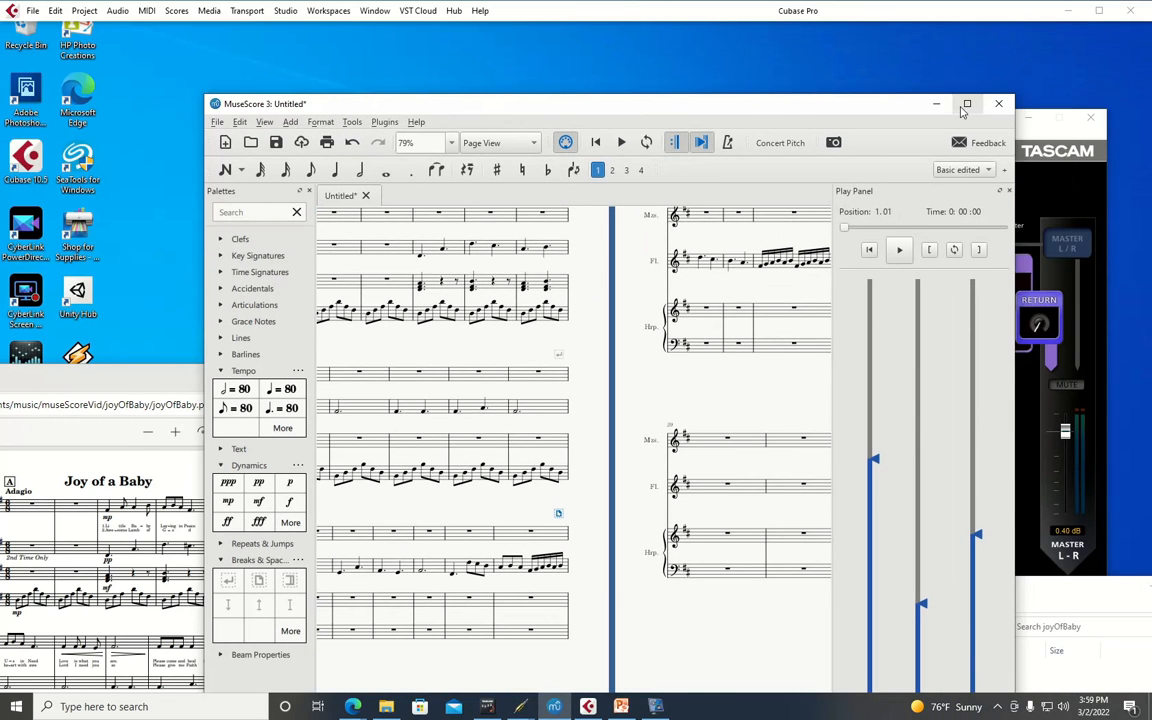
click(965, 107)
drag(256, 192, 469, 292)
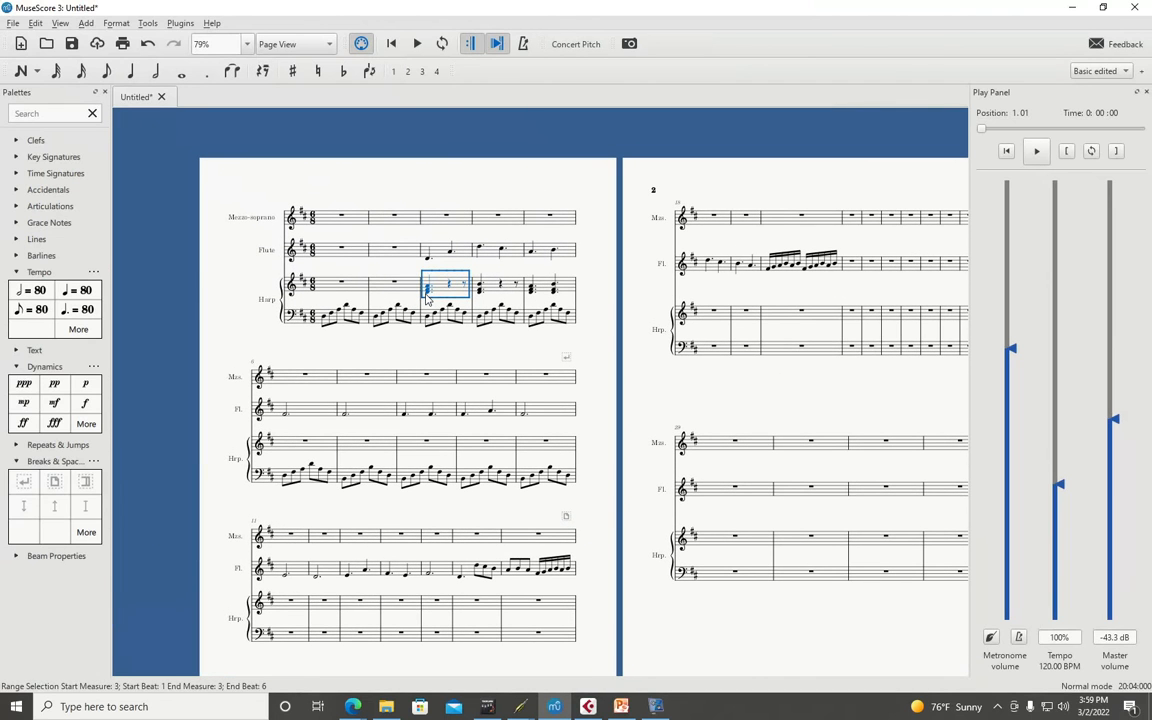
Remove the augmentation dot from the harp's treble chord in measure 3 and restore it
click(428, 291)
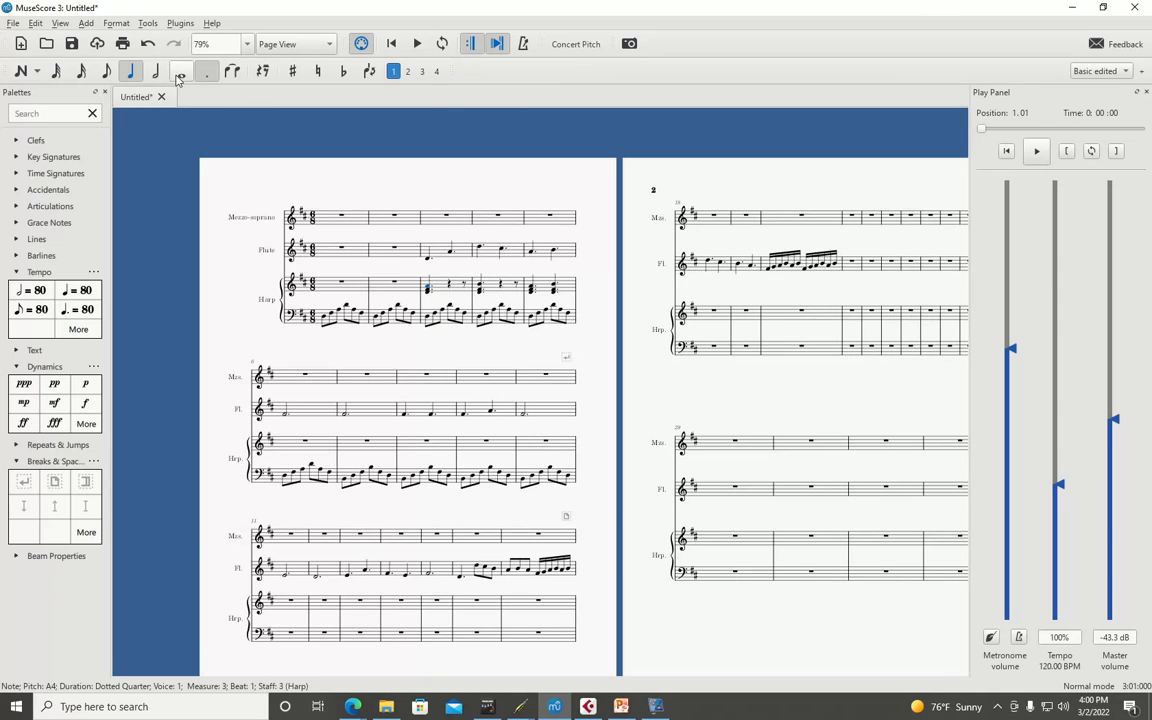
click(208, 77)
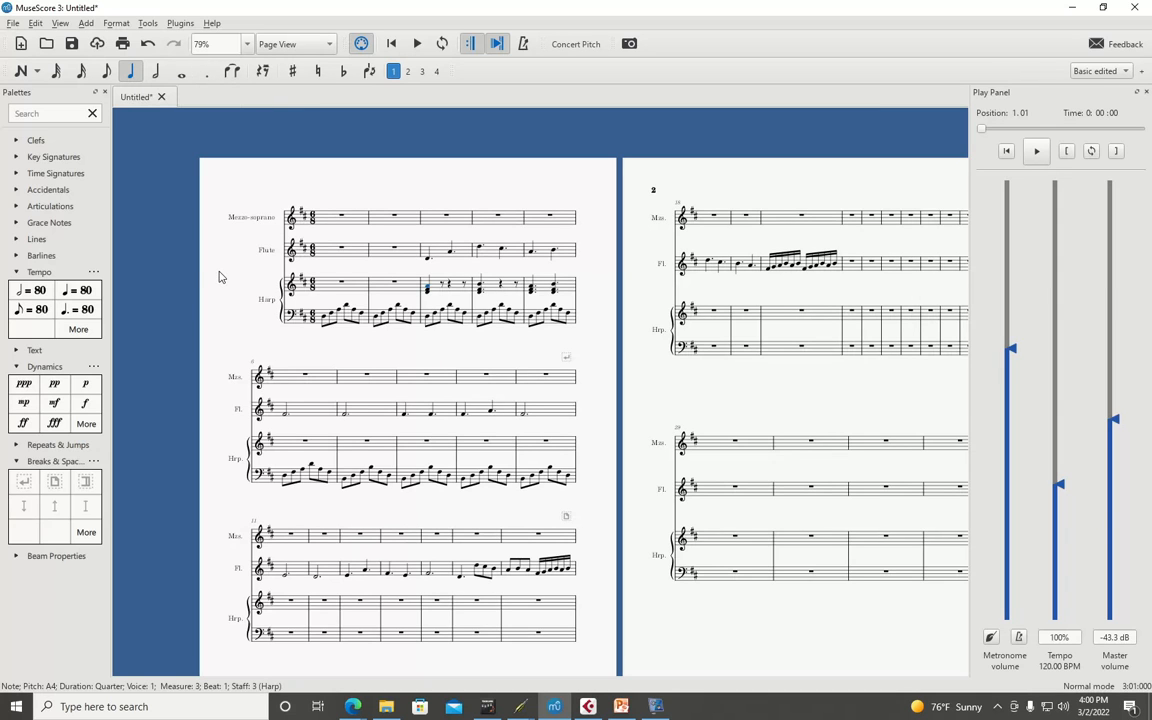
key(period)
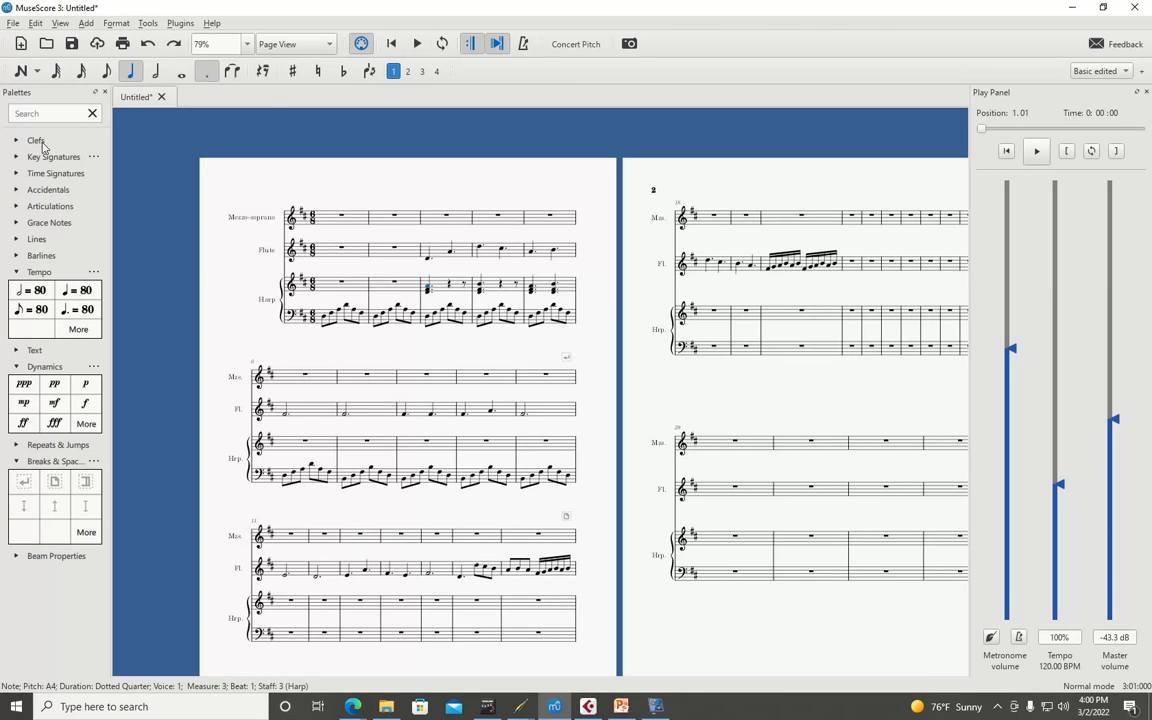
Fill the harp's treble staff in measure 1 with two dotted quarter note Gs in voice 1
click(17, 74)
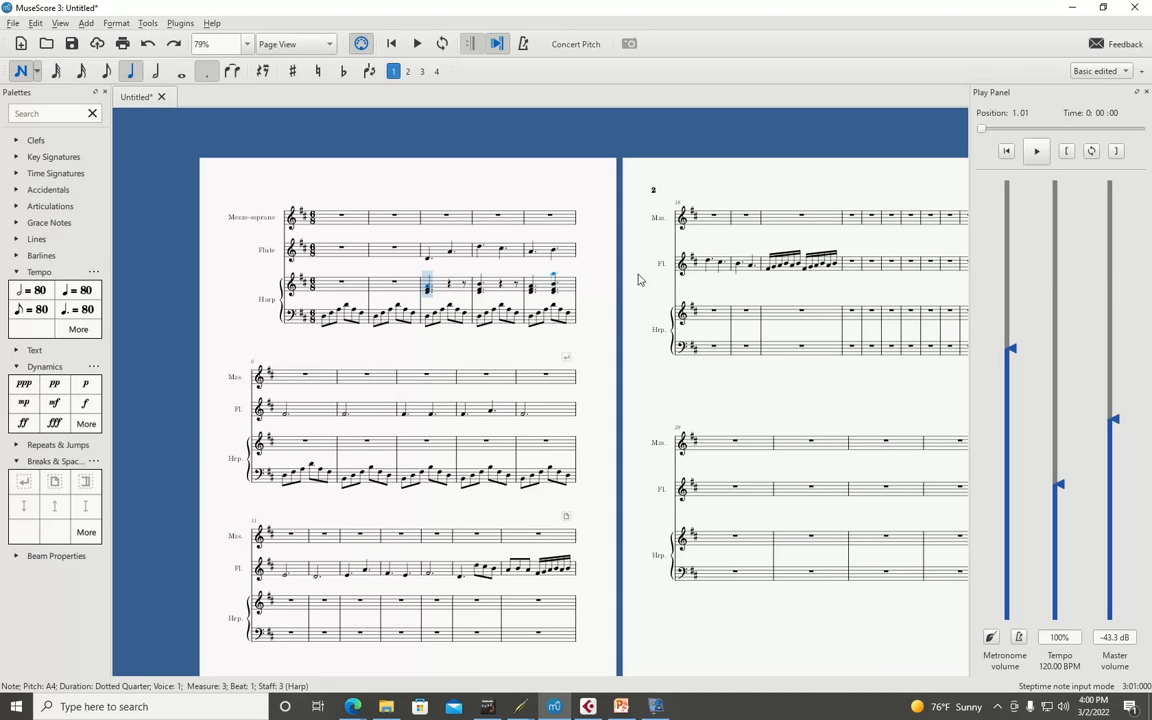
click(324, 291)
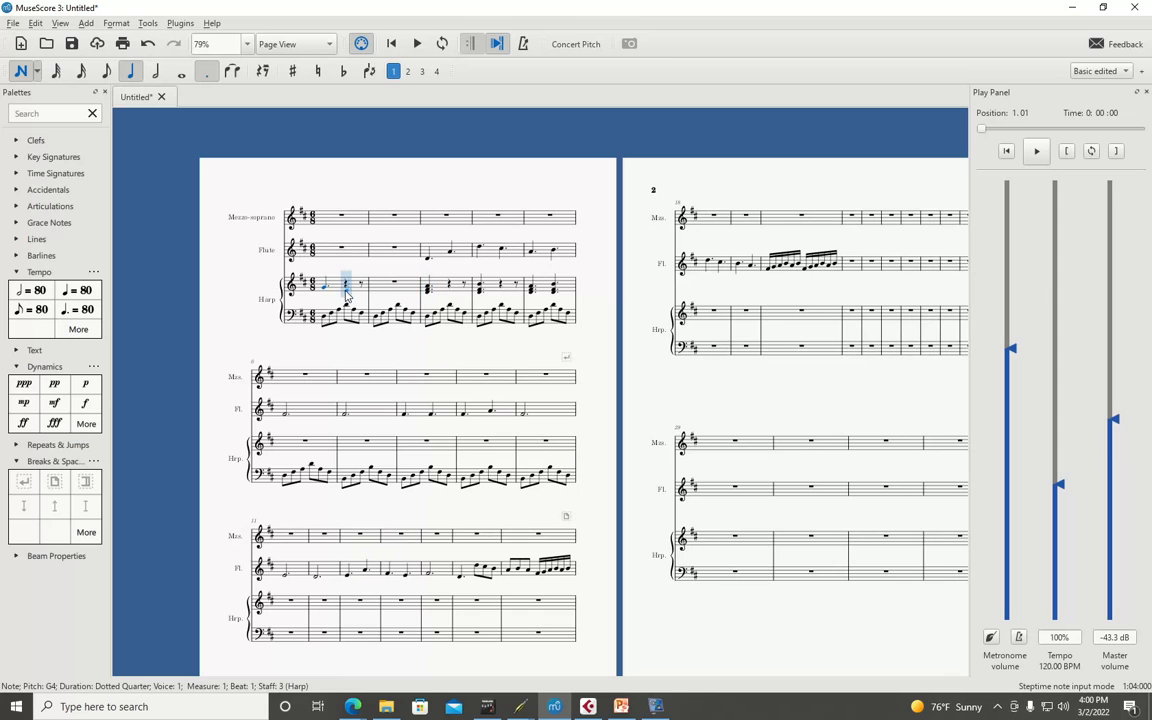
key(g)
Try to add voice 1 eighth-note F sharps above both dotted quarters in harp treble measure 1, and undo both entries
click(105, 72)
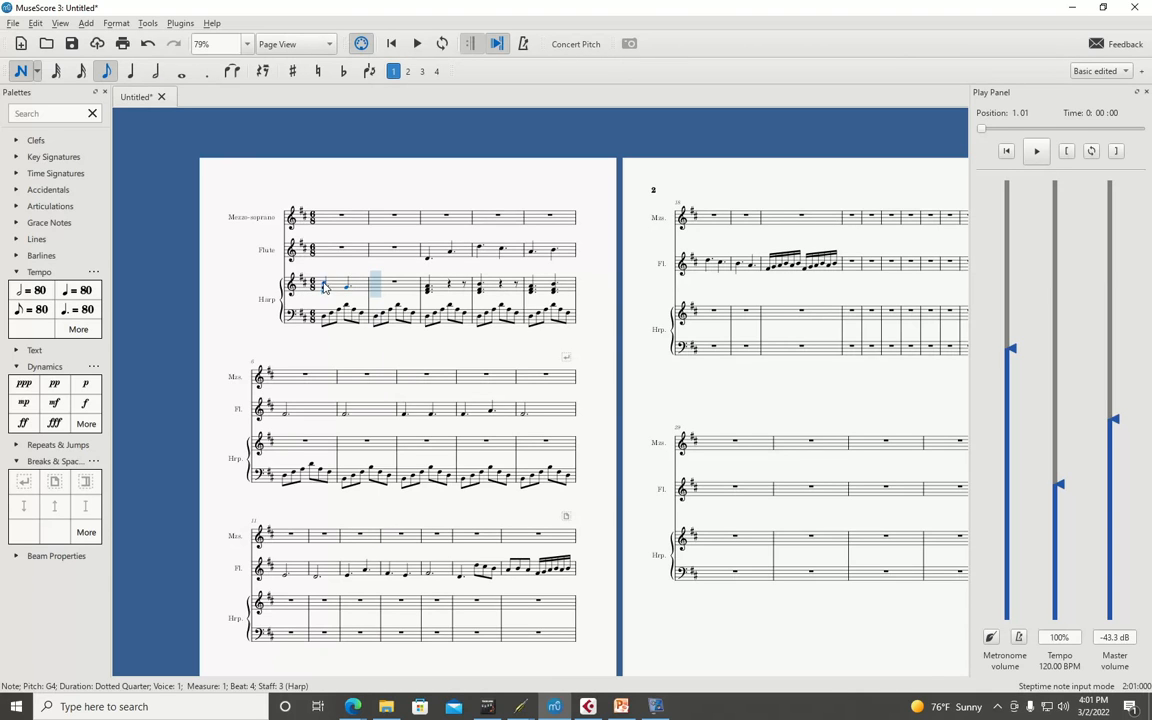
click(325, 281)
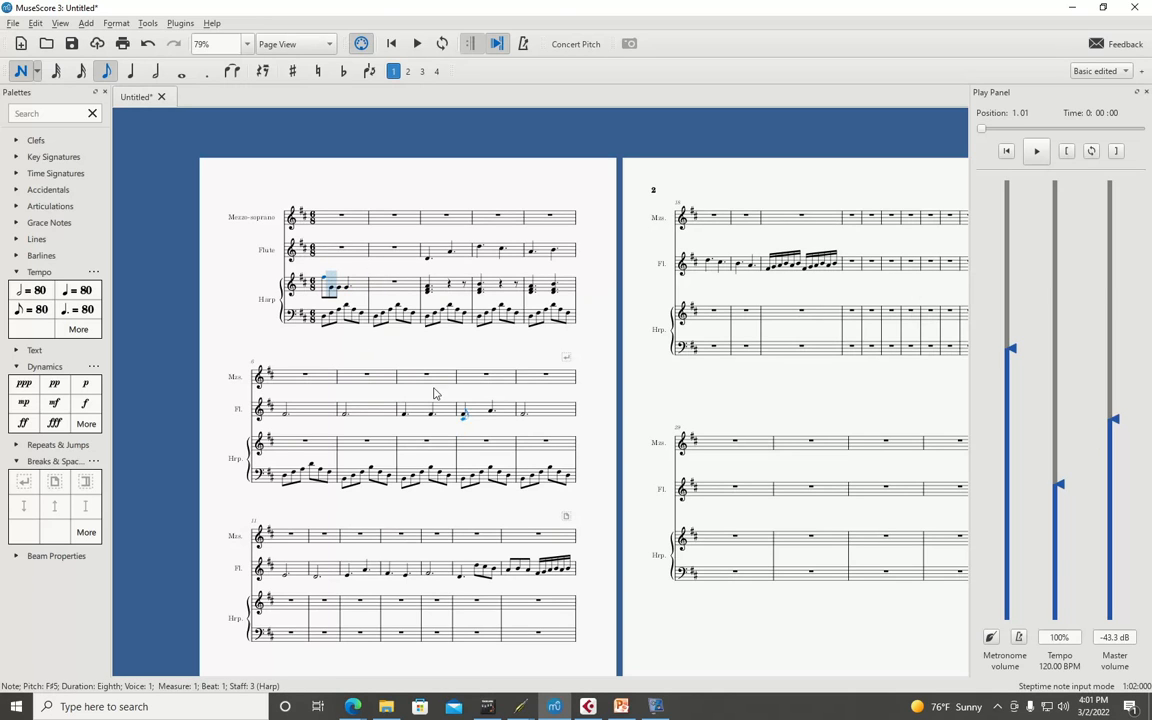
click(348, 279)
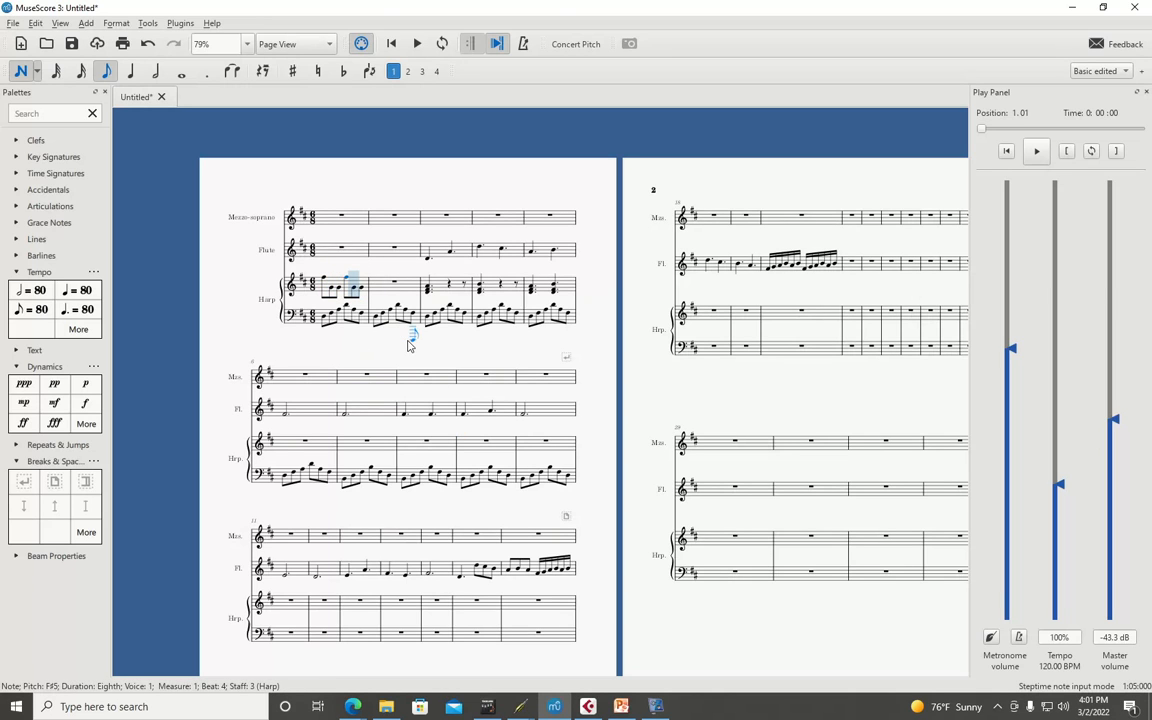
key(ctrl+z)
key(ctrl+z)
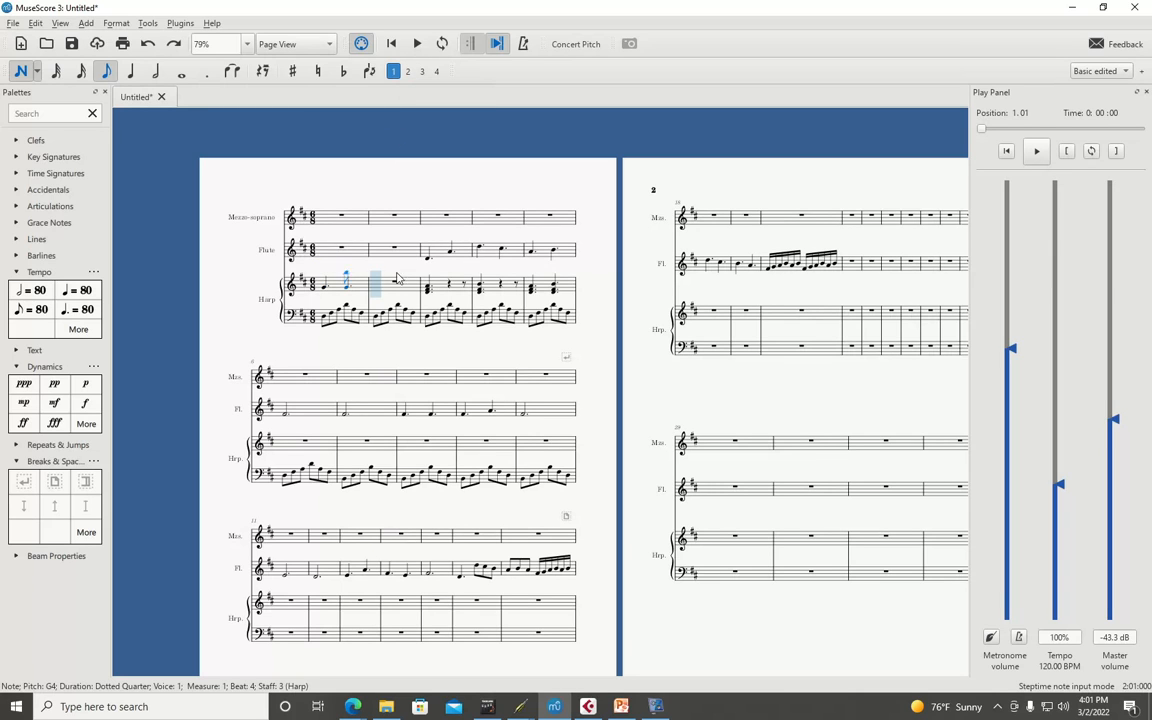
Add six eighth-note Ds in voice 2 above the dotted quarters in harp treble measure 1, and leave note input
click(408, 72)
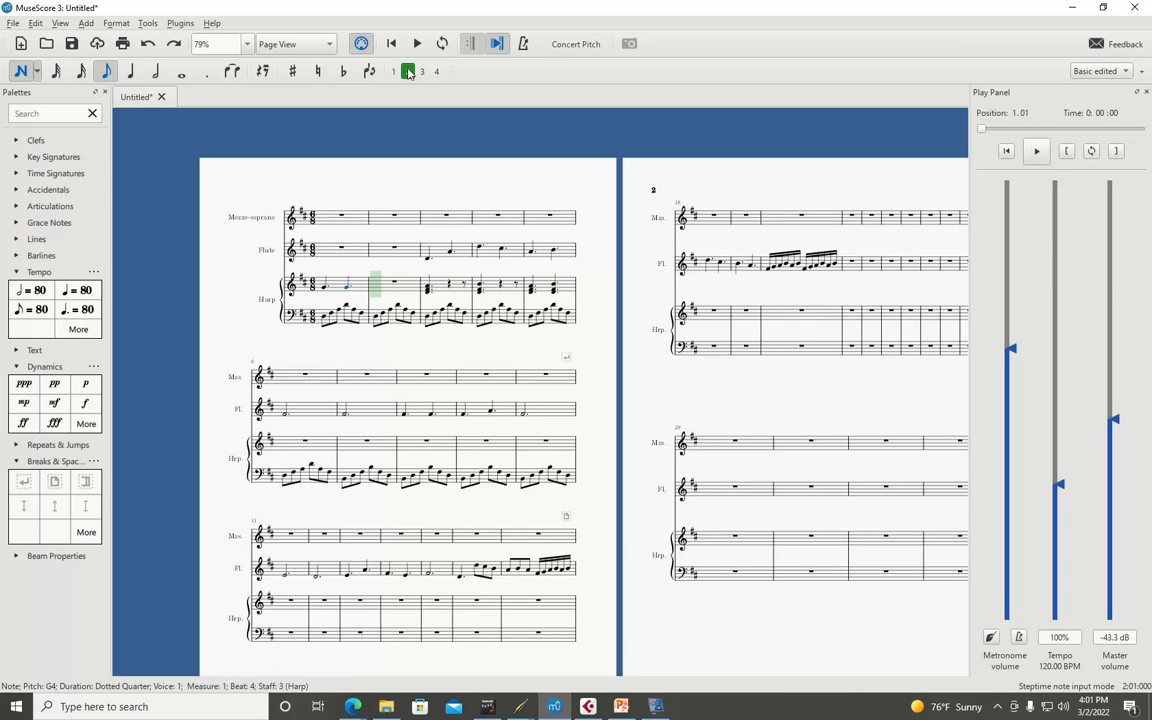
click(325, 284)
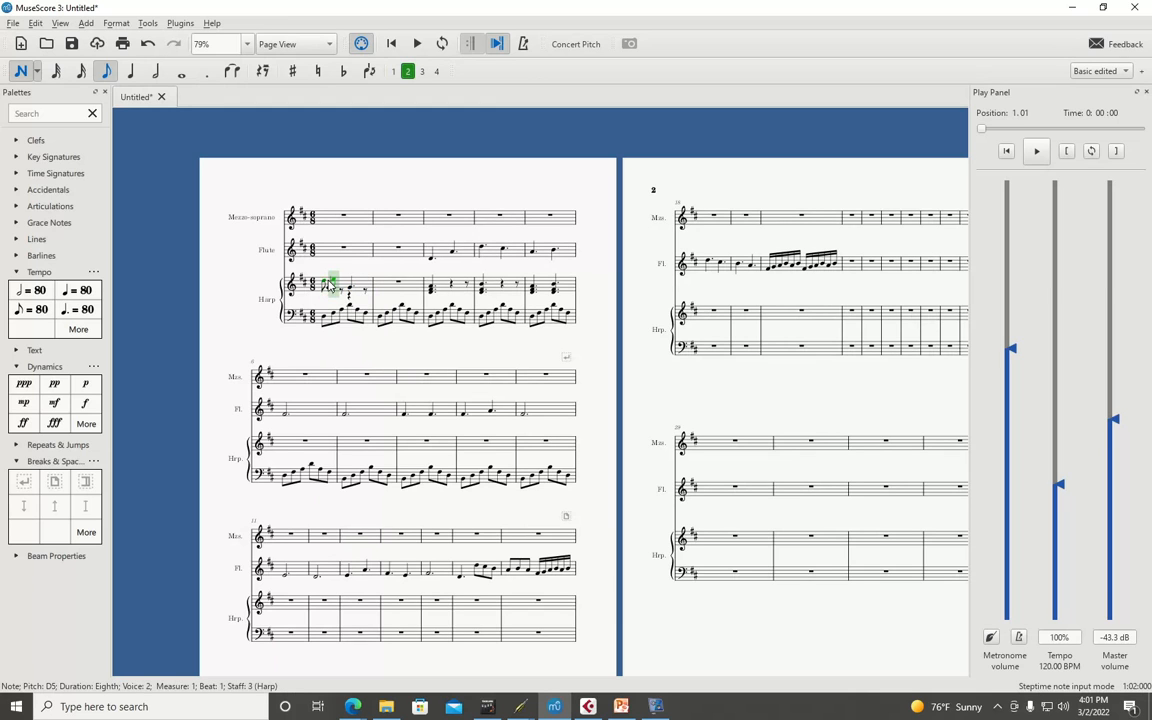
click(339, 286)
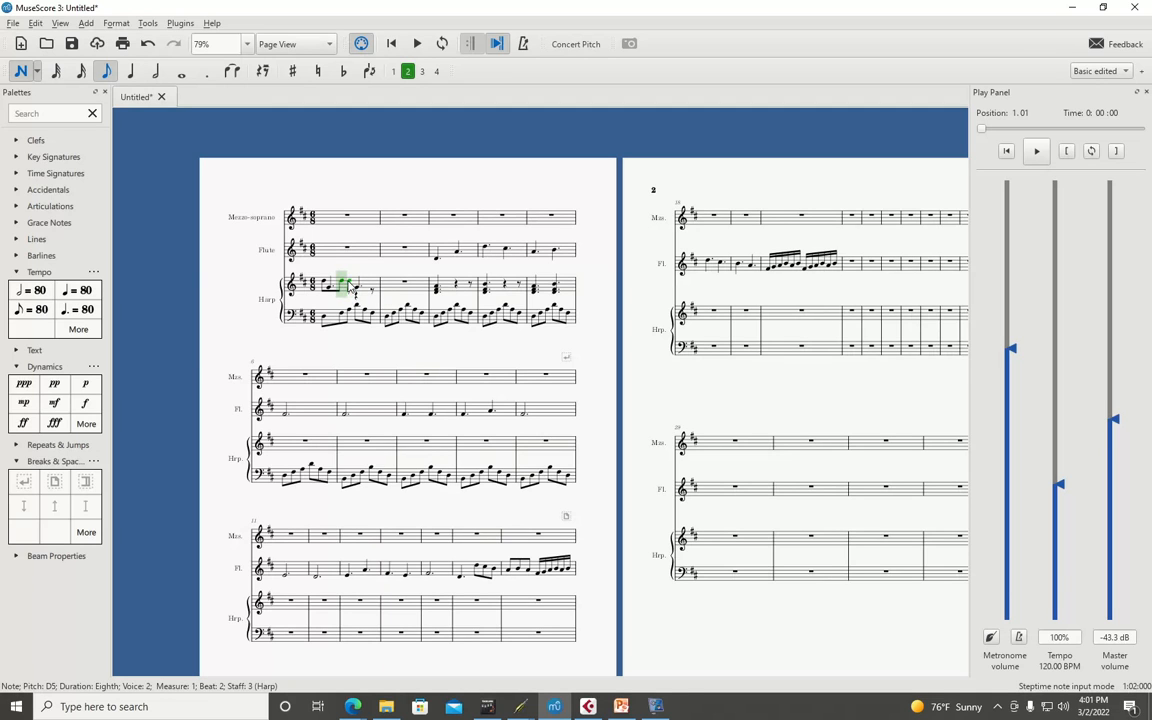
click(350, 286)
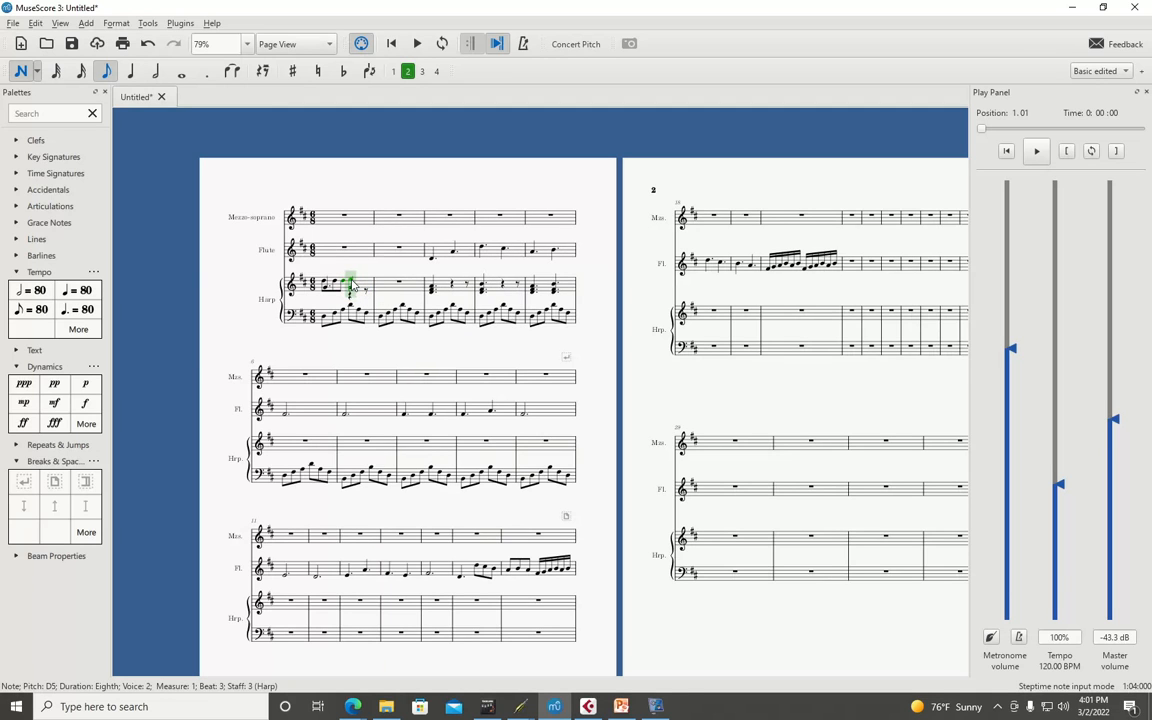
click(360, 286)
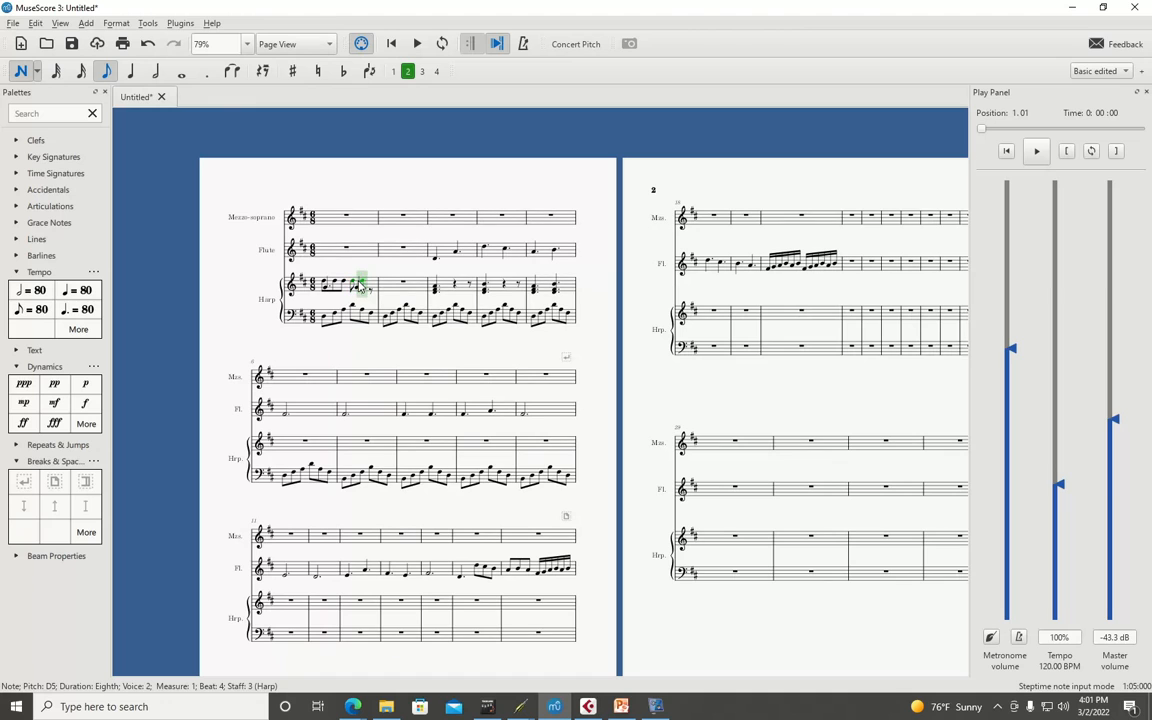
click(372, 286)
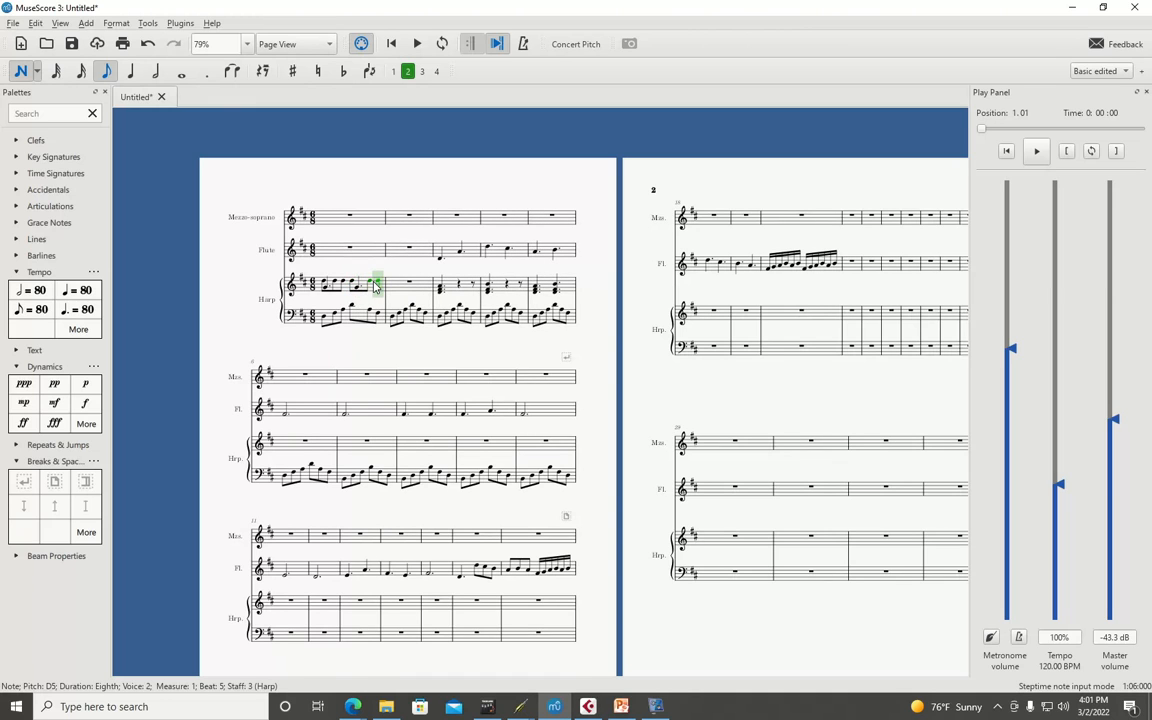
click(378, 286)
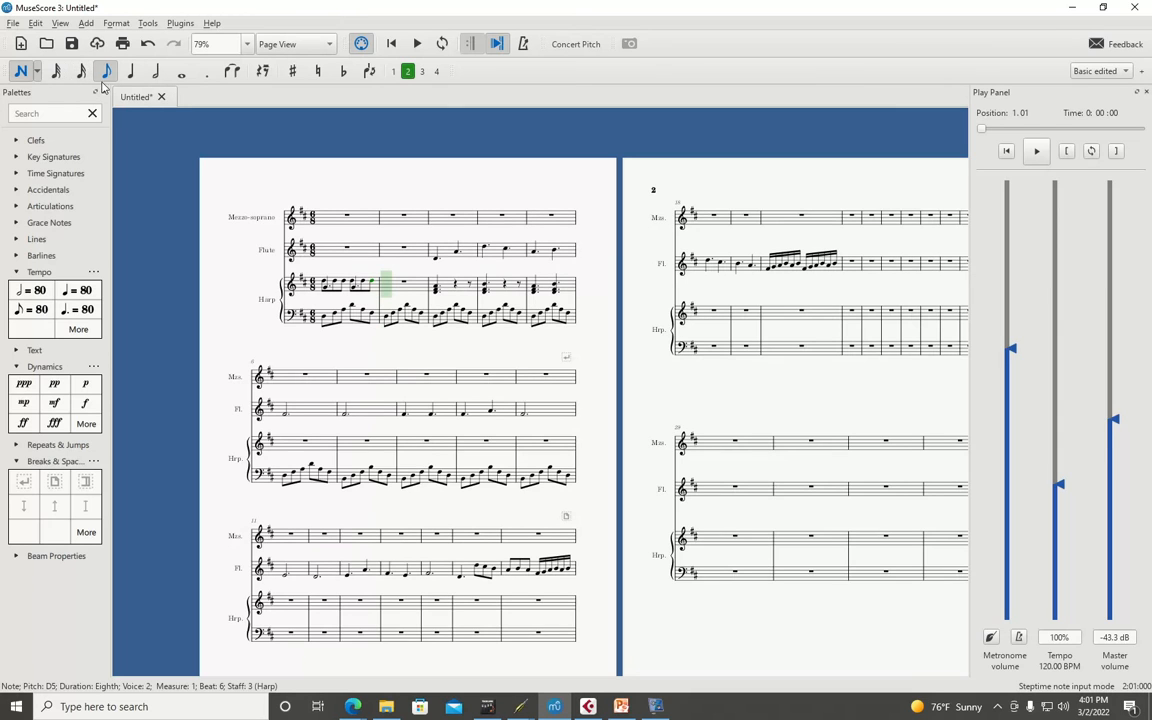
click(22, 78)
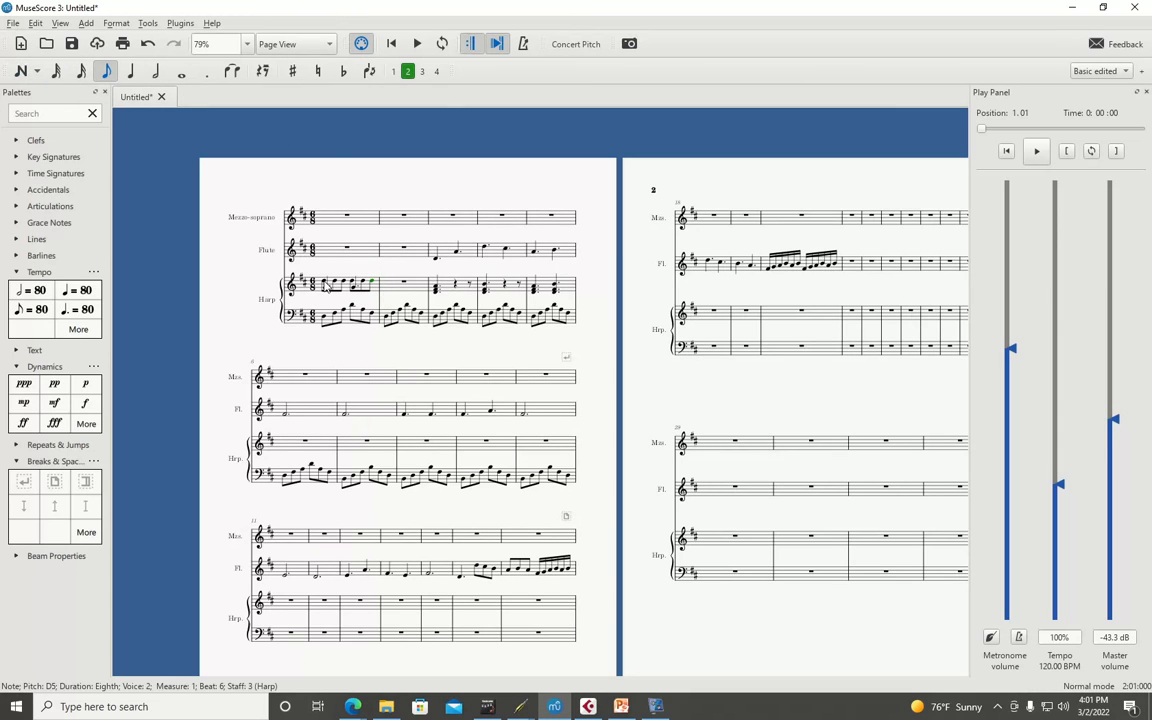
click(372, 285)
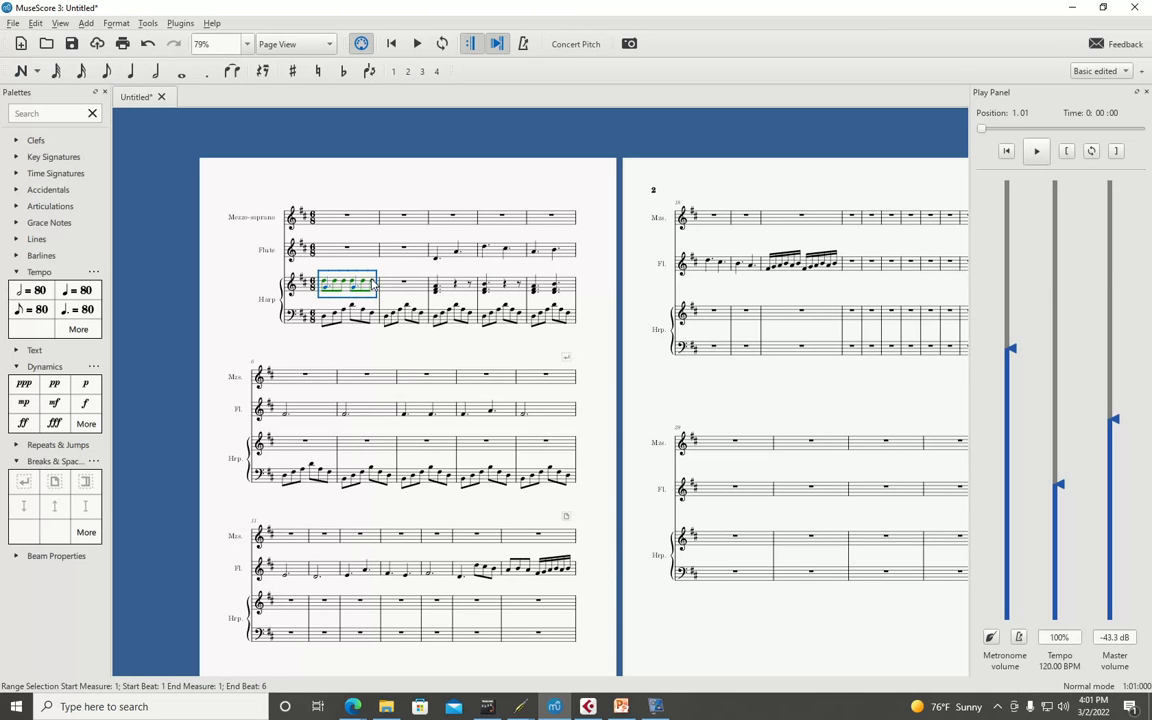
right_click(372, 285)
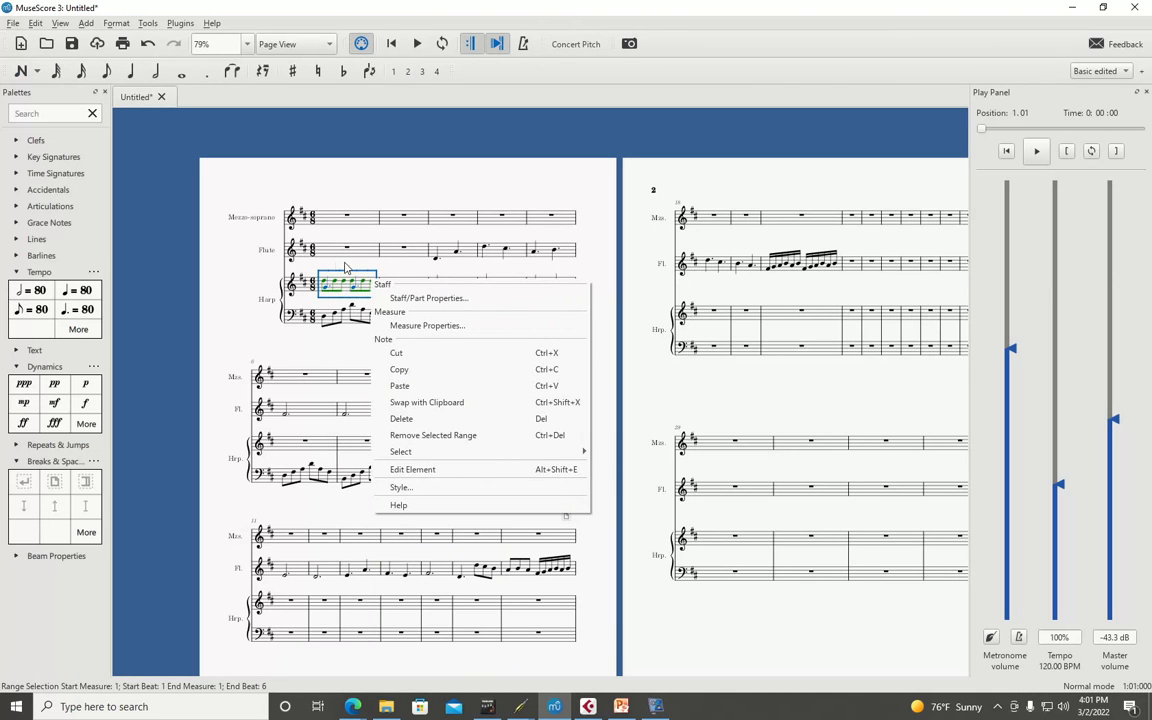
click(326, 284)
click(326, 284)
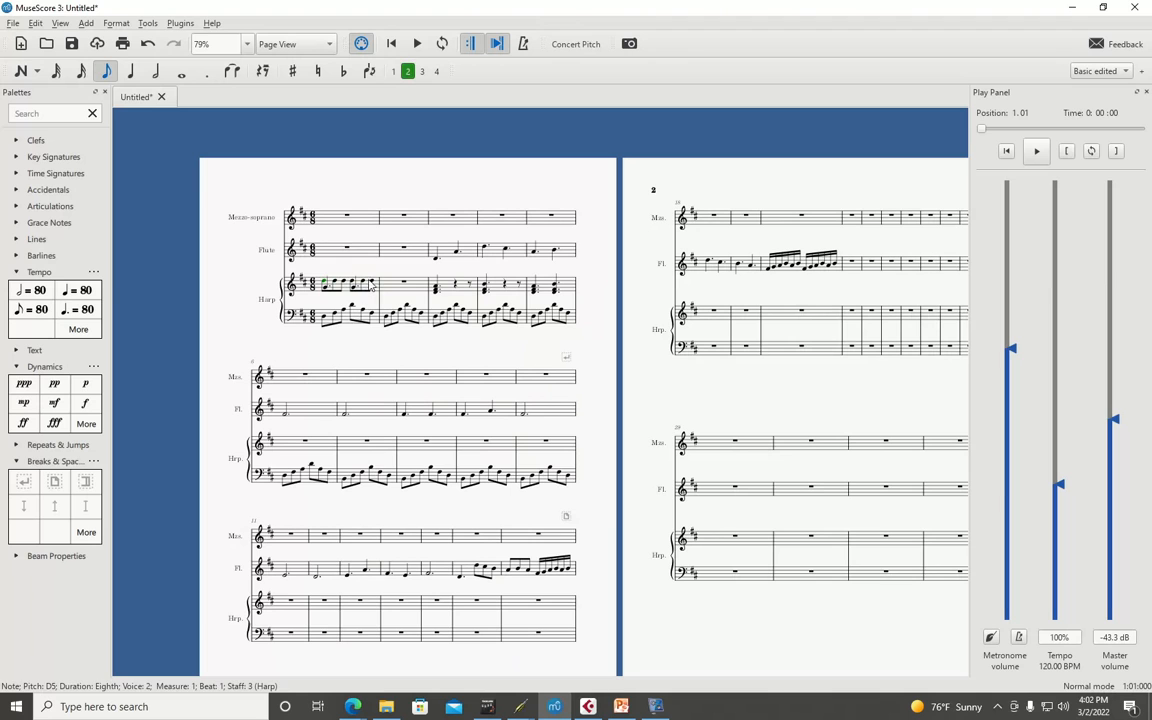
click(370, 285)
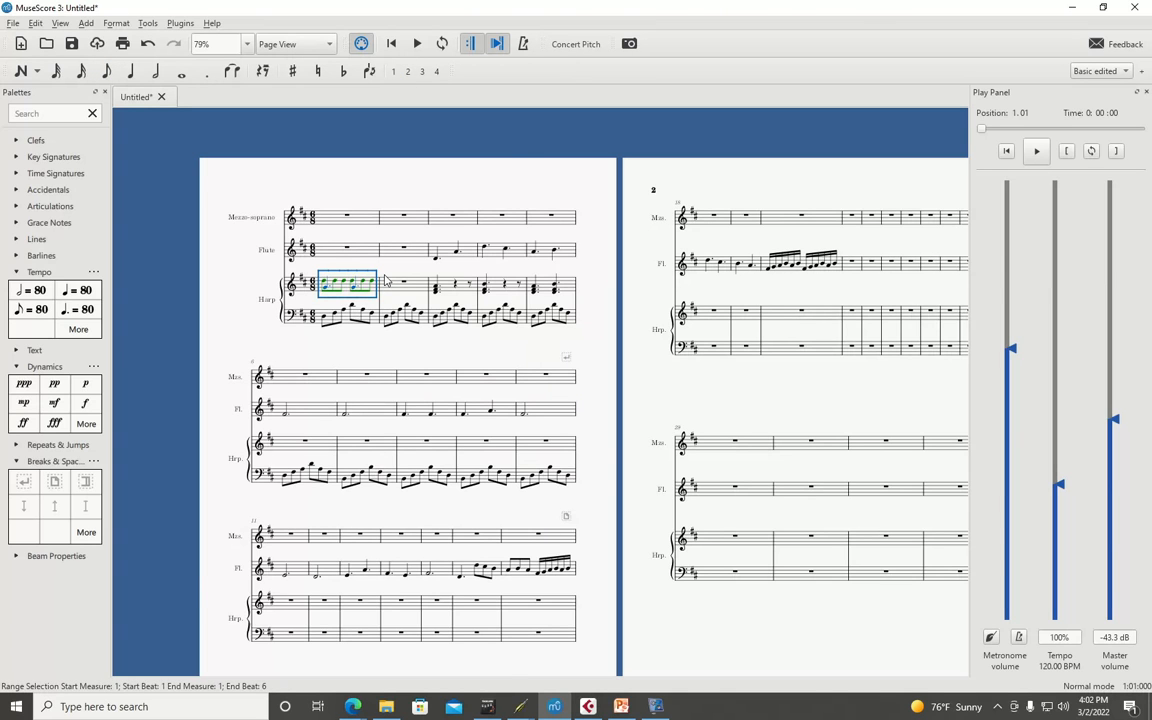
key(F10)
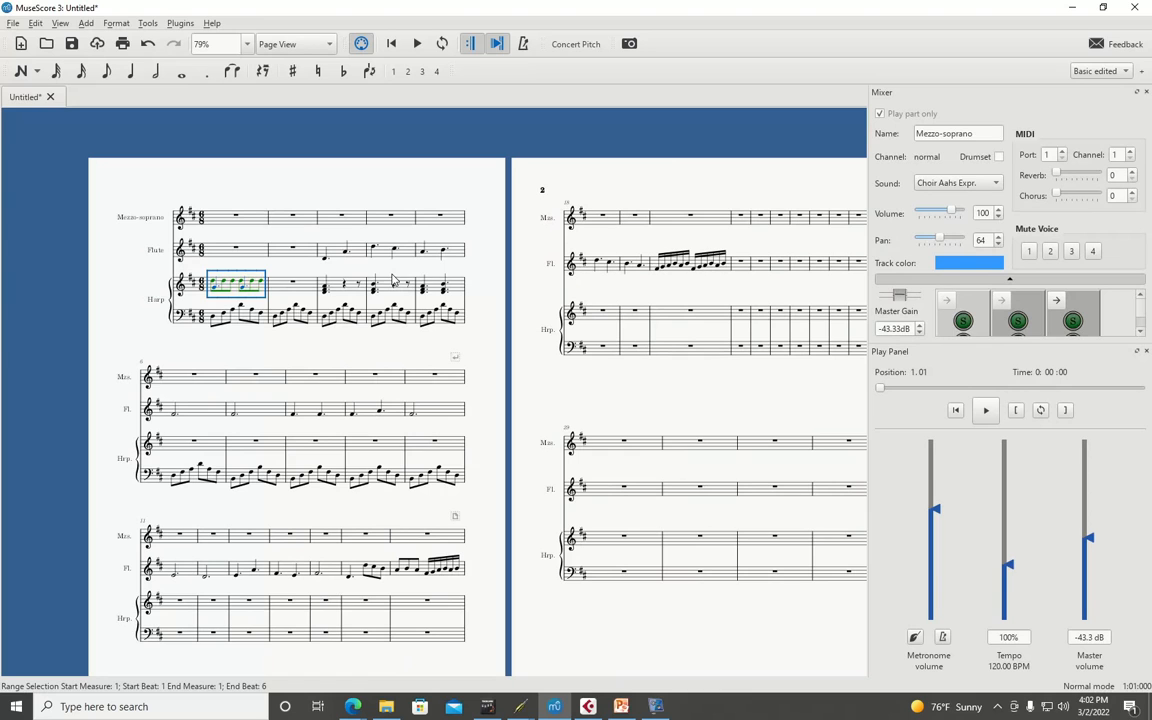
click(166, 290)
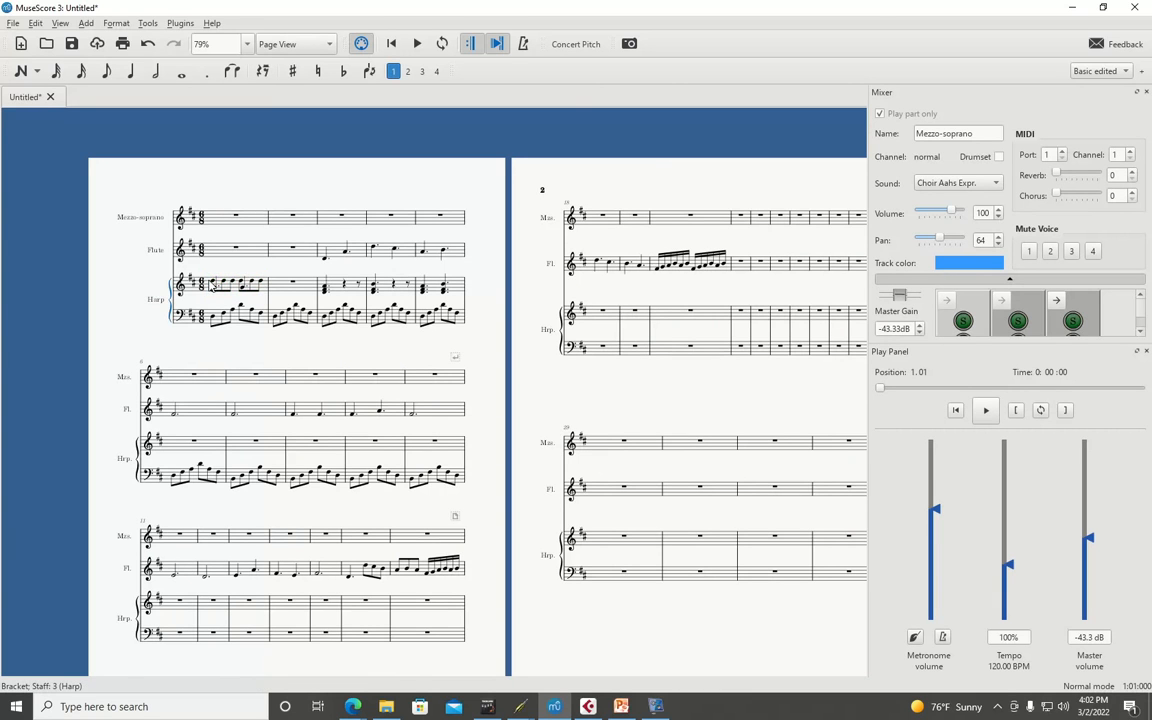
click(213, 286)
shift+click(240, 286)
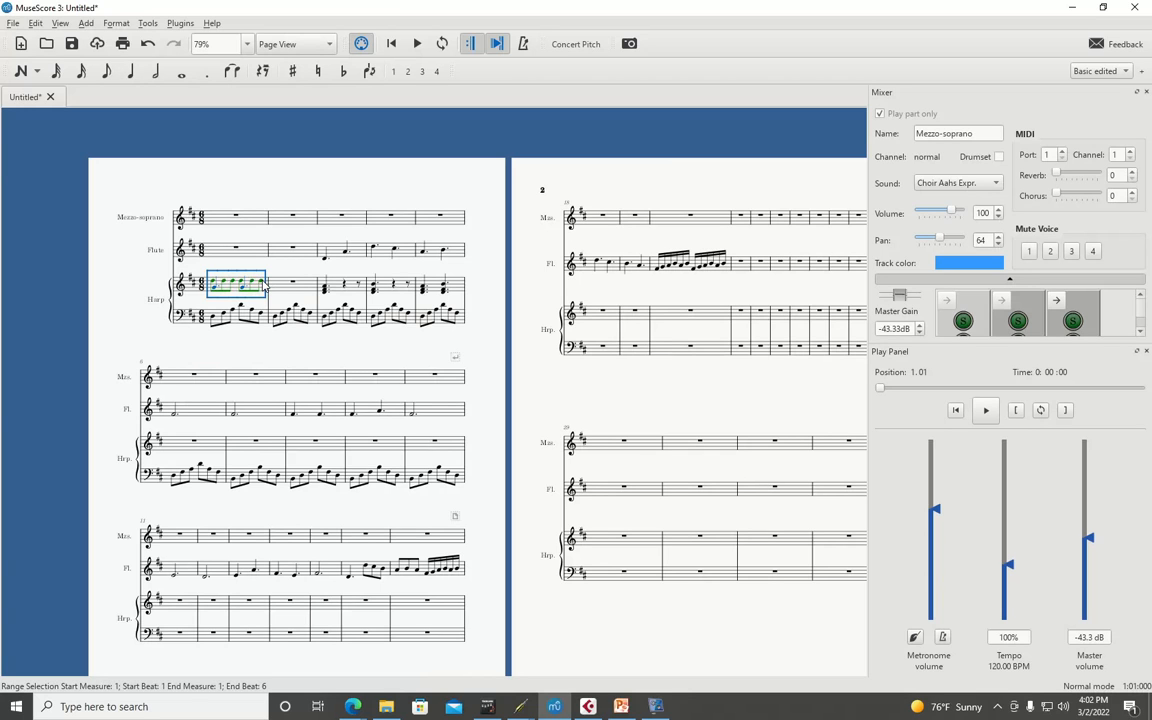
Close the Mixer and Play Panel, keeping the Inspector shown beside the score
key(F8)
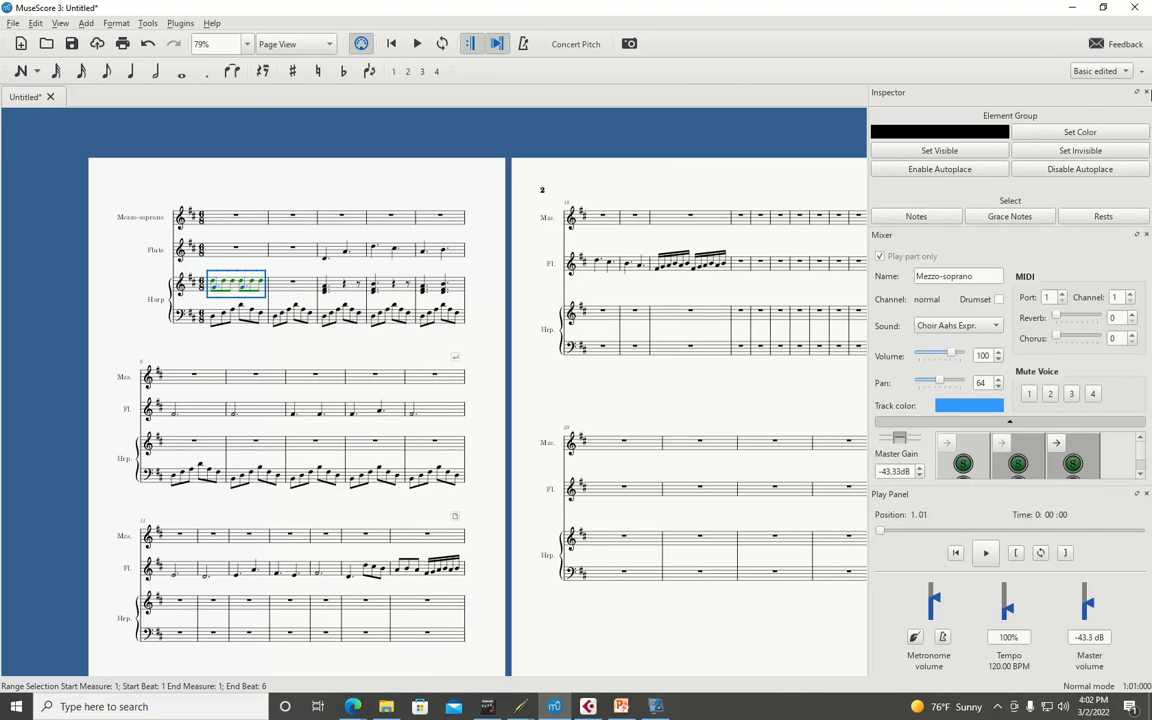
click(1147, 93)
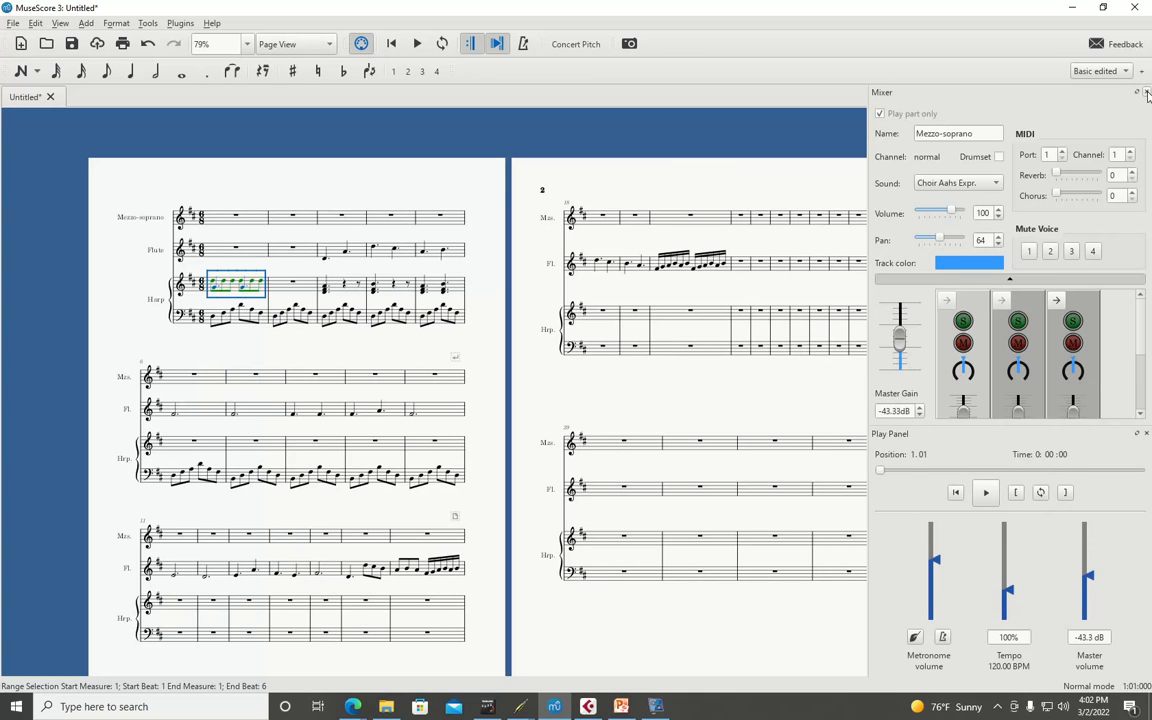
click(1147, 92)
click(1147, 92)
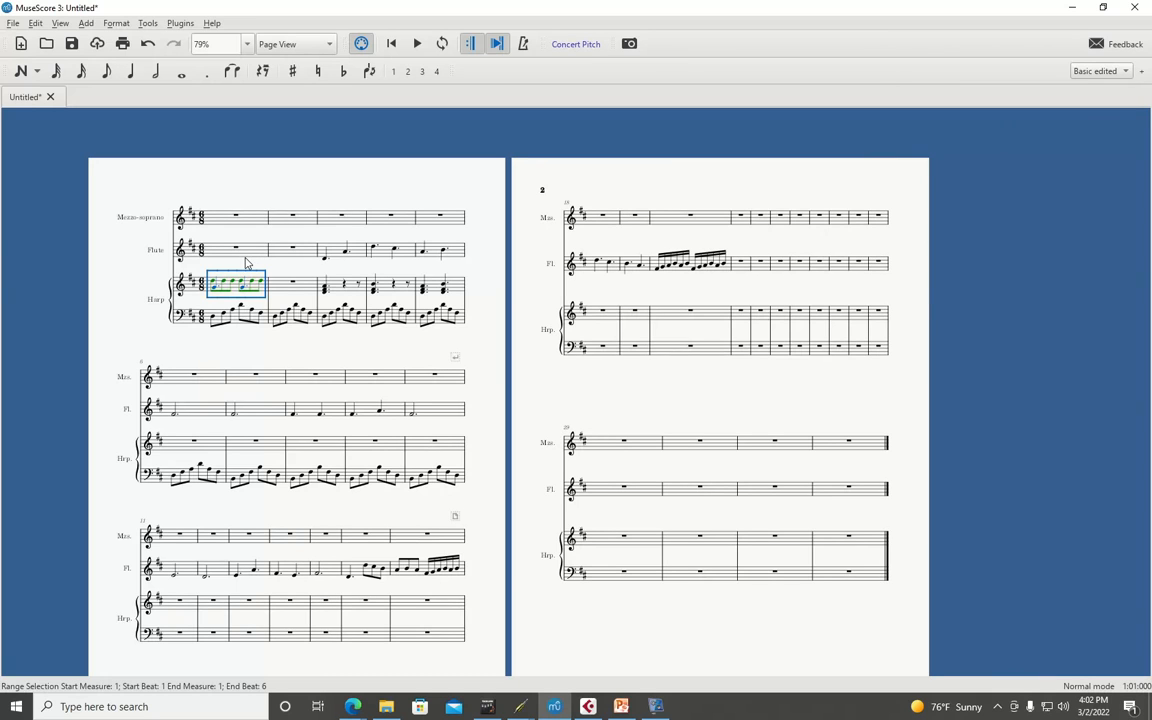
key(F8)
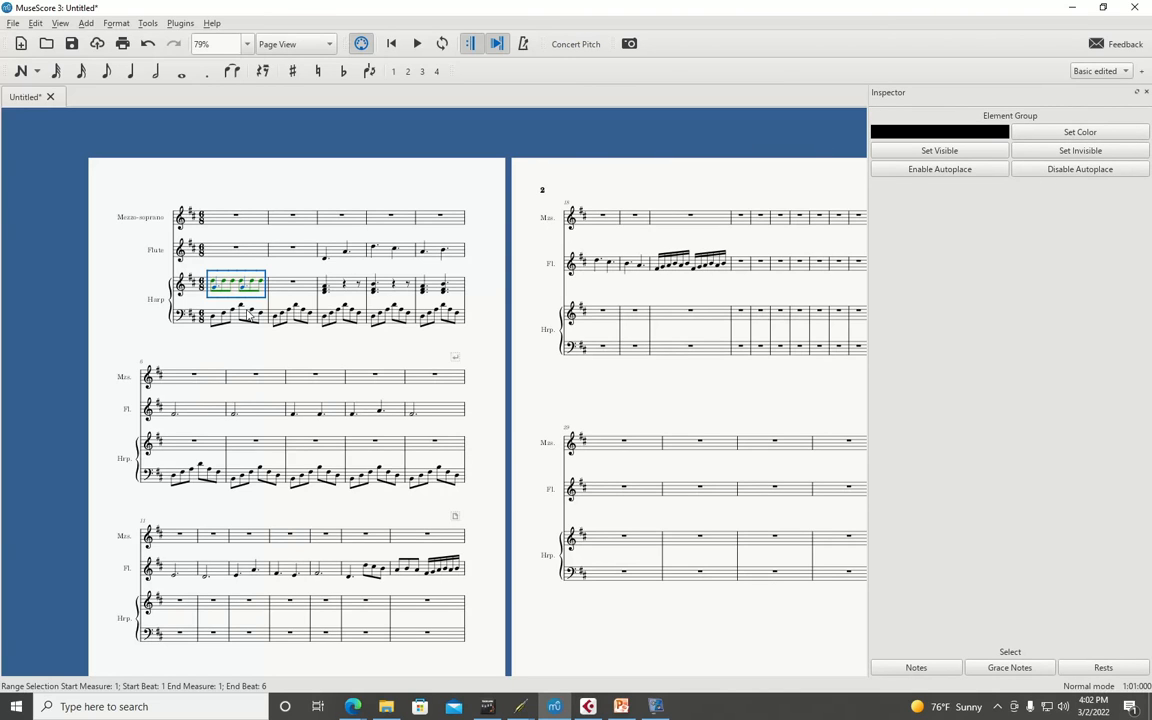
Try to flip the second beamed group in harp treble measure 1 by setting its last note's stem direction to Up
click(294, 282)
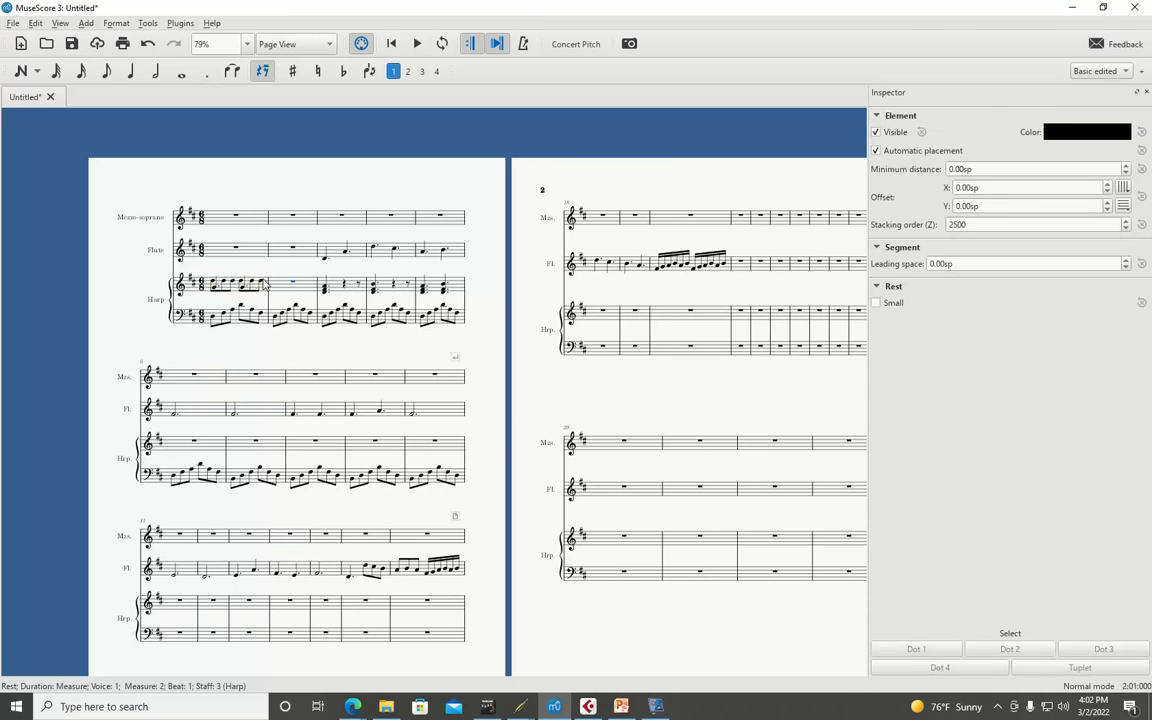
click(261, 286)
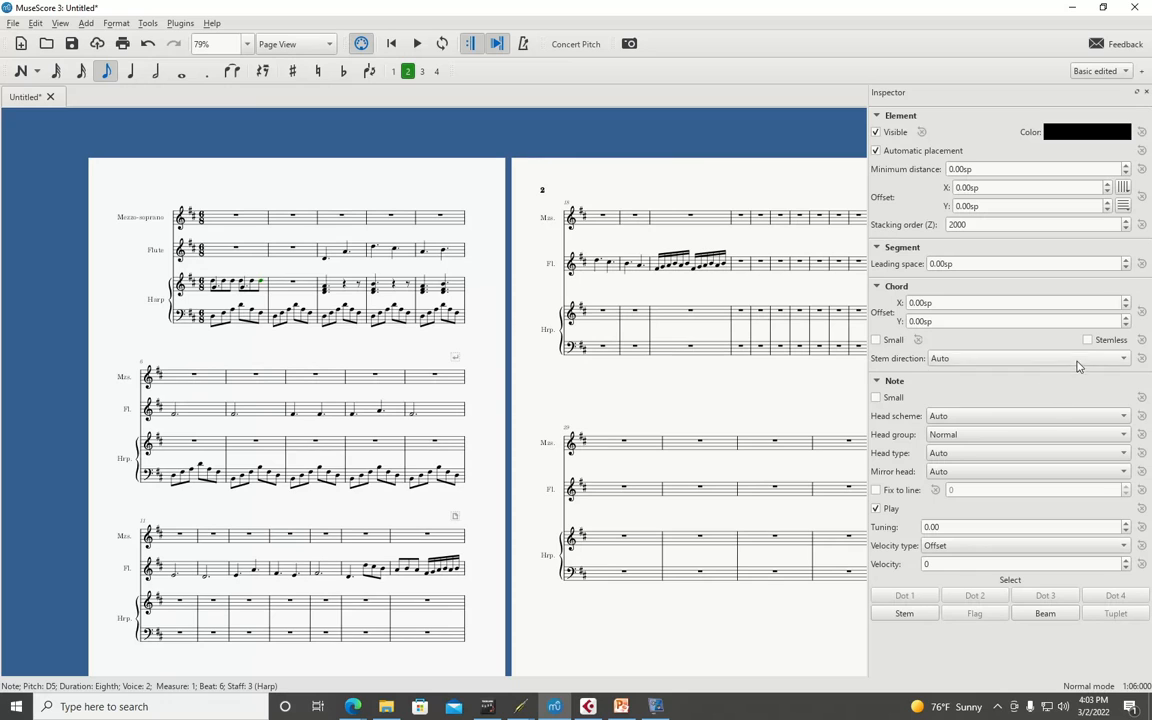
click(1078, 358)
click(967, 376)
click(293, 290)
click(261, 281)
shift+click(252, 281)
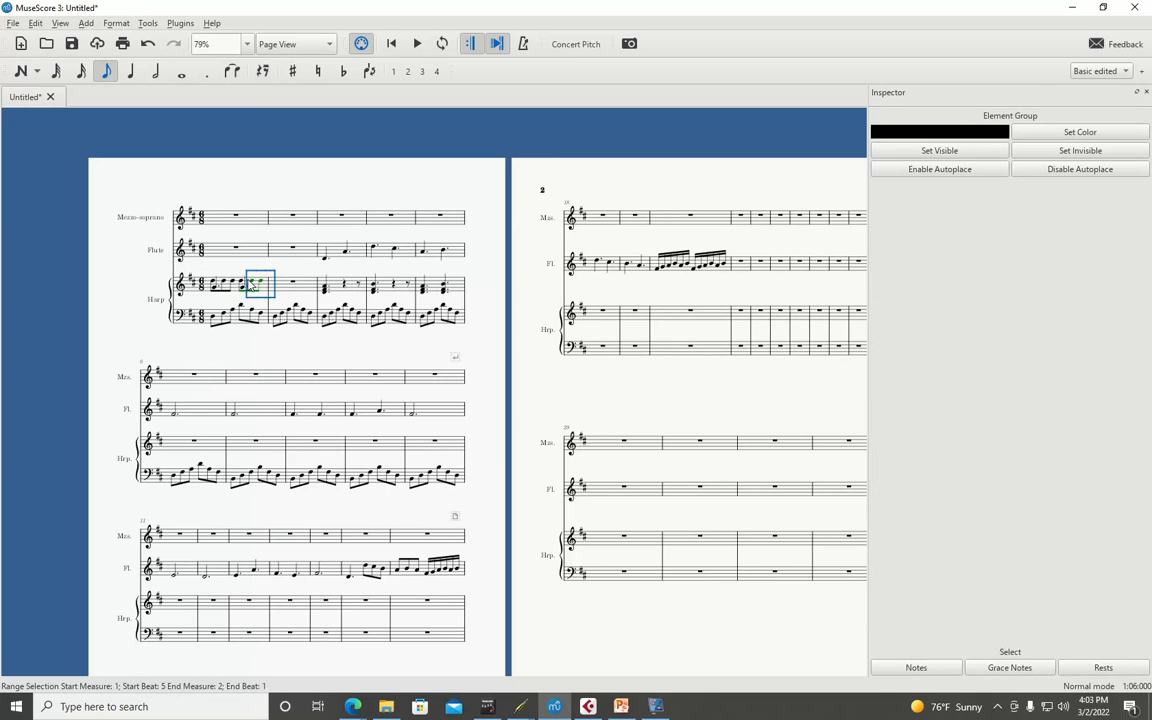
shift+click(241, 287)
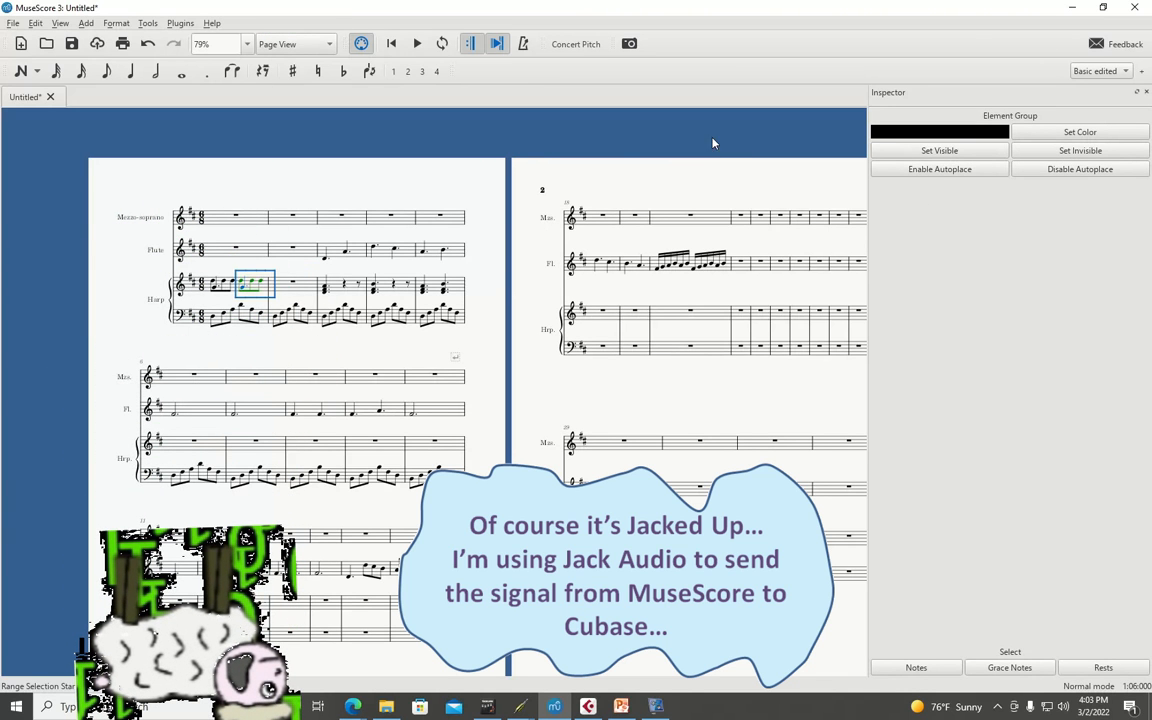
click(640, 125)
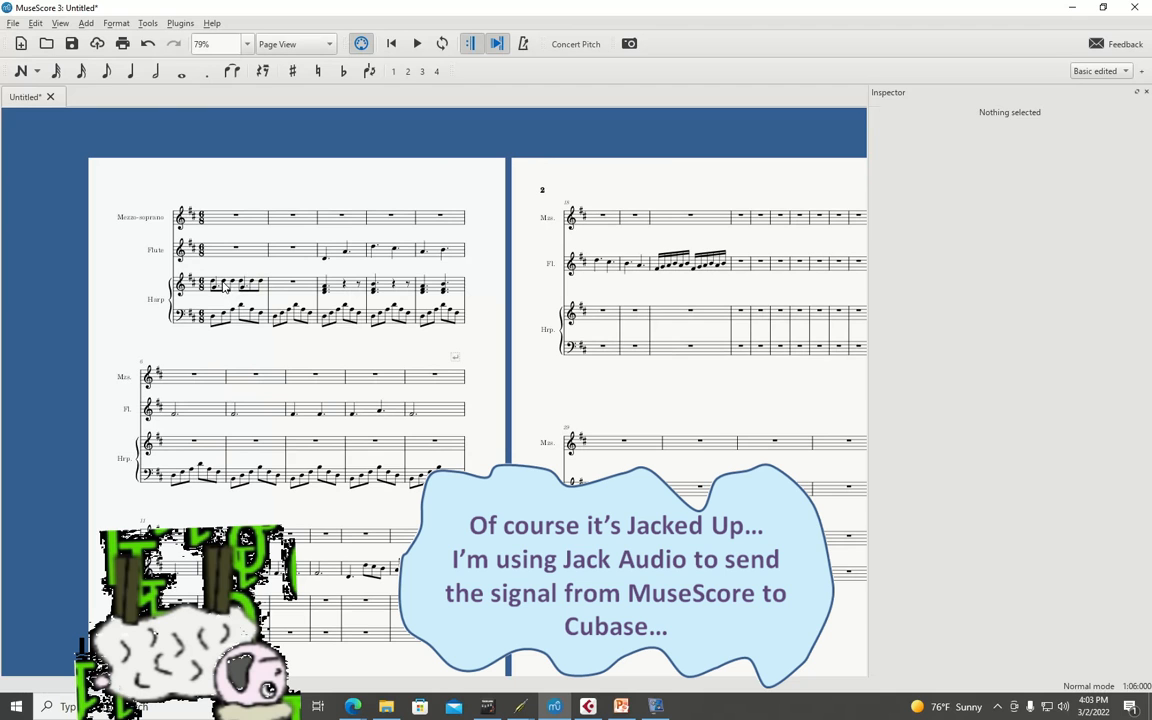
Set the stem direction to Up on the second and first voice 2 eighth notes in harp treble measure 1
click(224, 285)
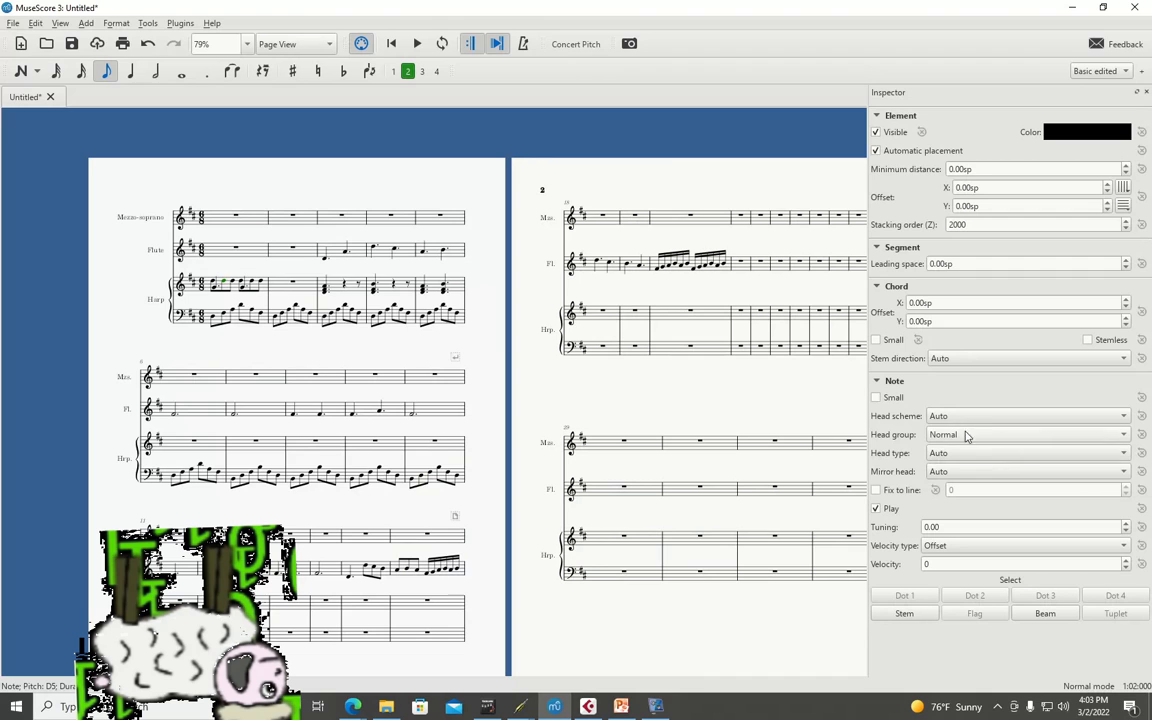
click(963, 360)
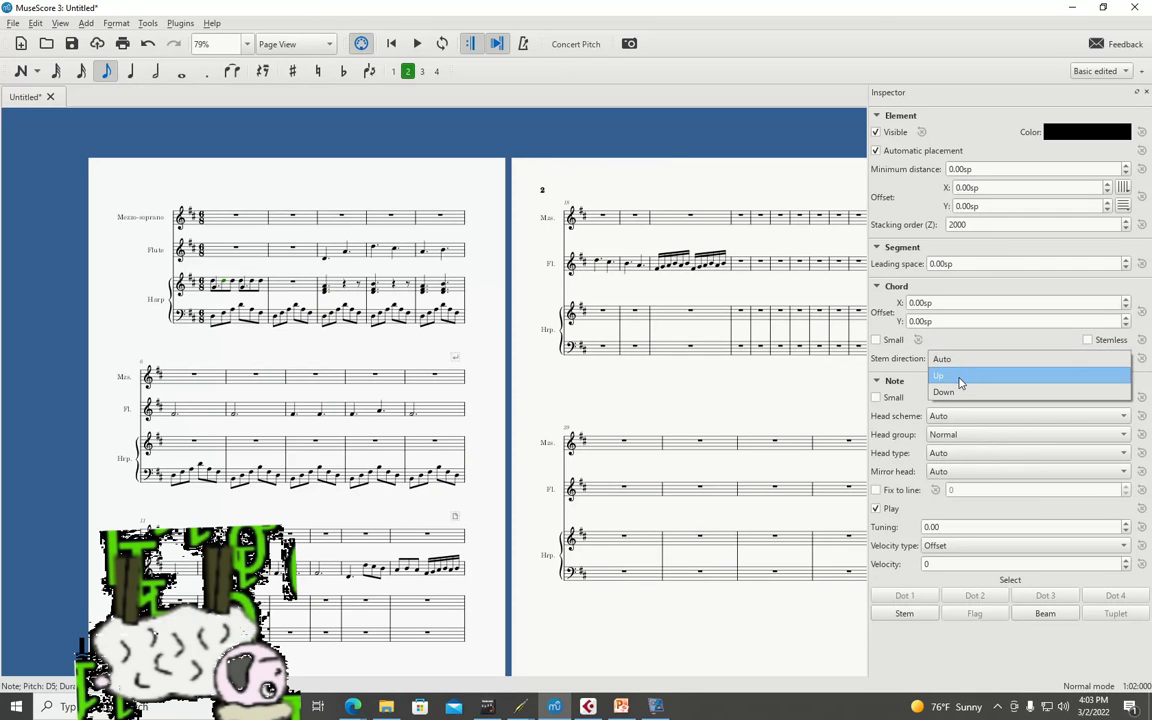
click(960, 376)
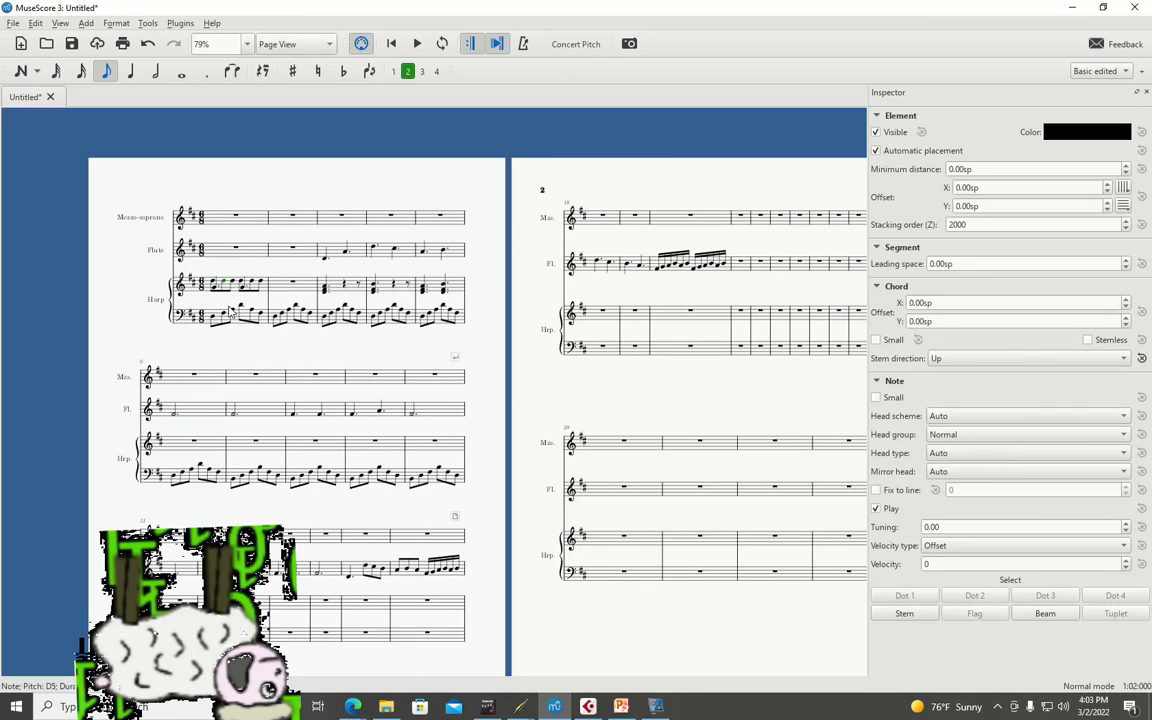
click(220, 295)
click(213, 286)
click(963, 362)
click(958, 376)
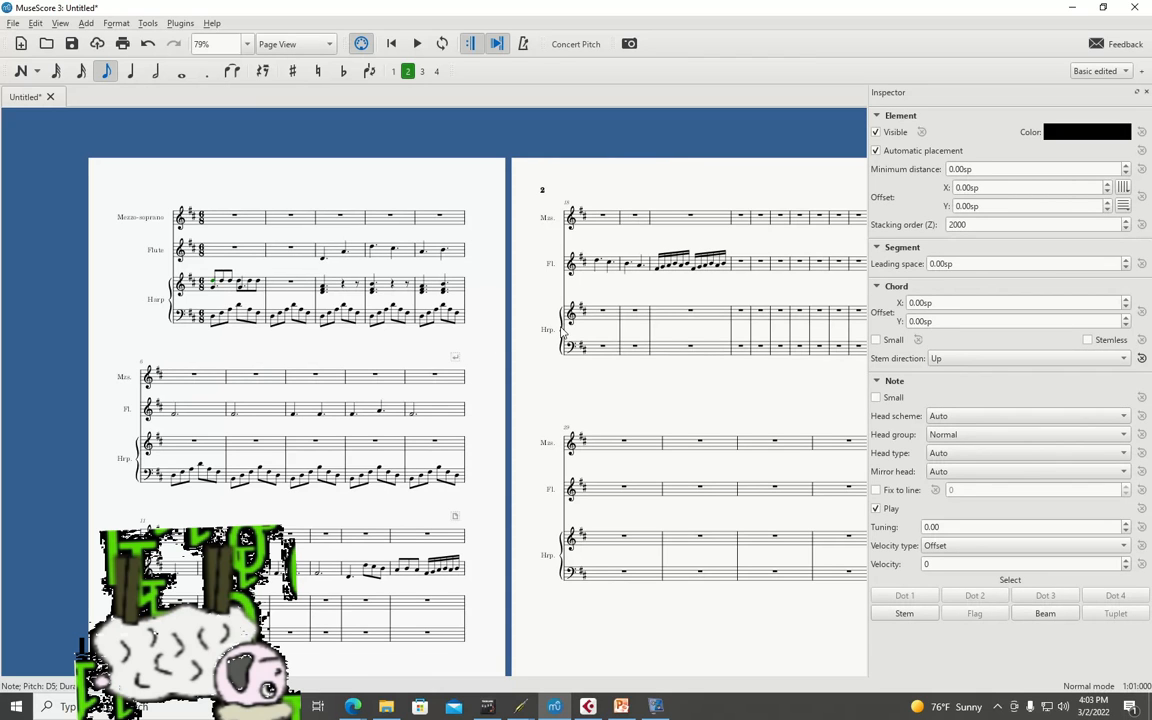
Set the stem direction to Up on the voice 2 eighth note at beat 4 of harp treble measure 1
click(248, 285)
click(975, 421)
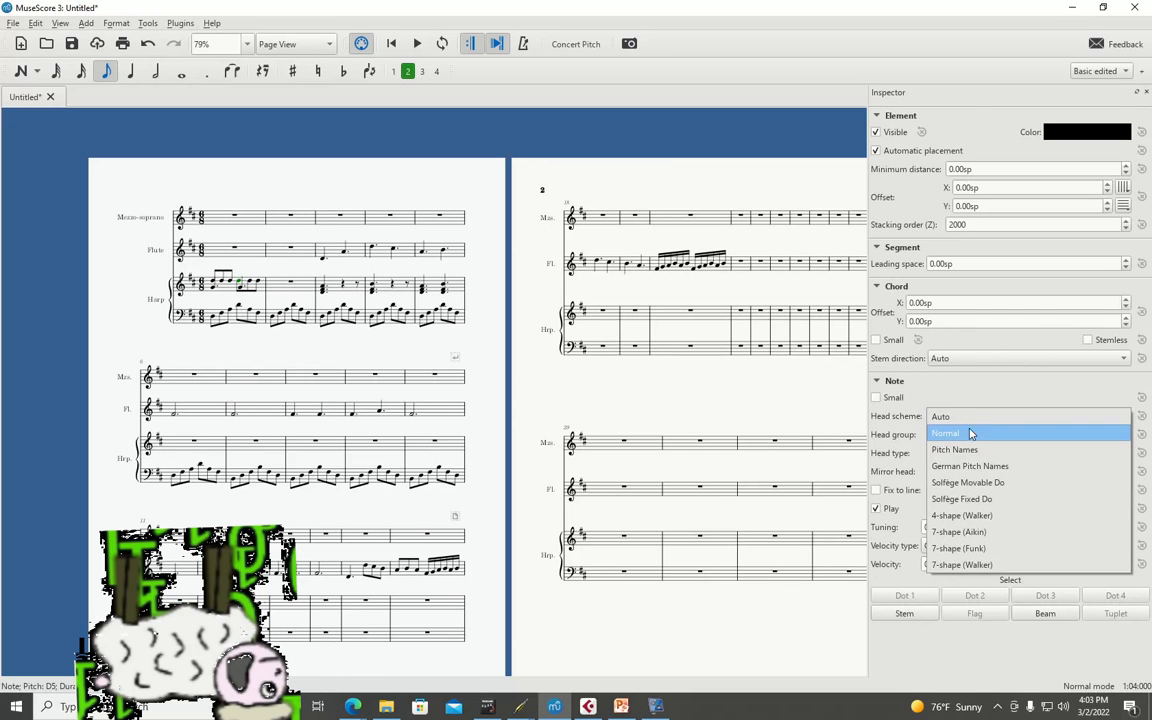
click(980, 393)
click(987, 358)
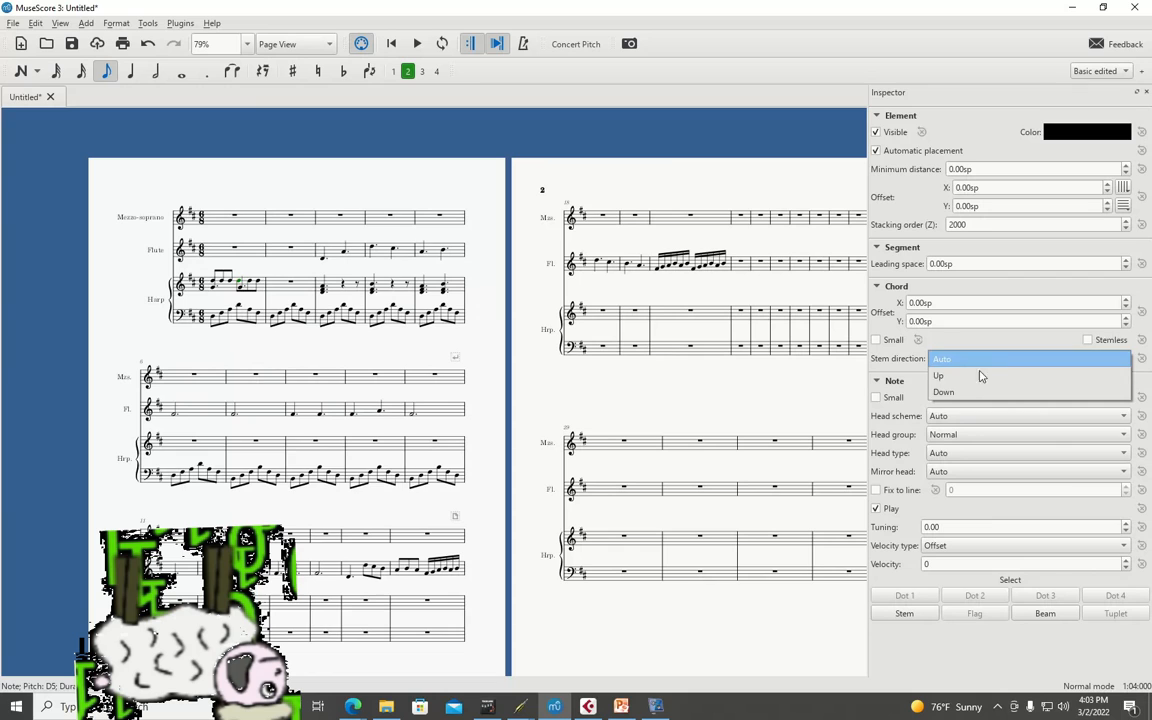
click(963, 376)
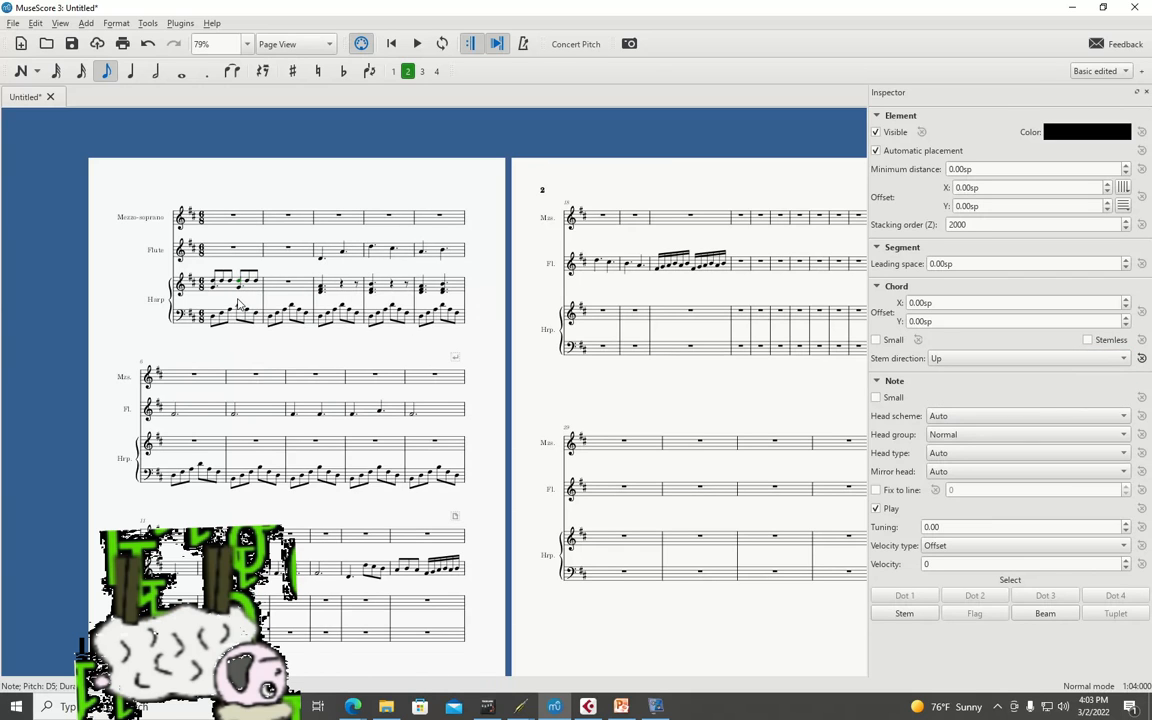
Show the Palettes again and play the score from the first voice 1 G in harp treble measure 1
click(211, 283)
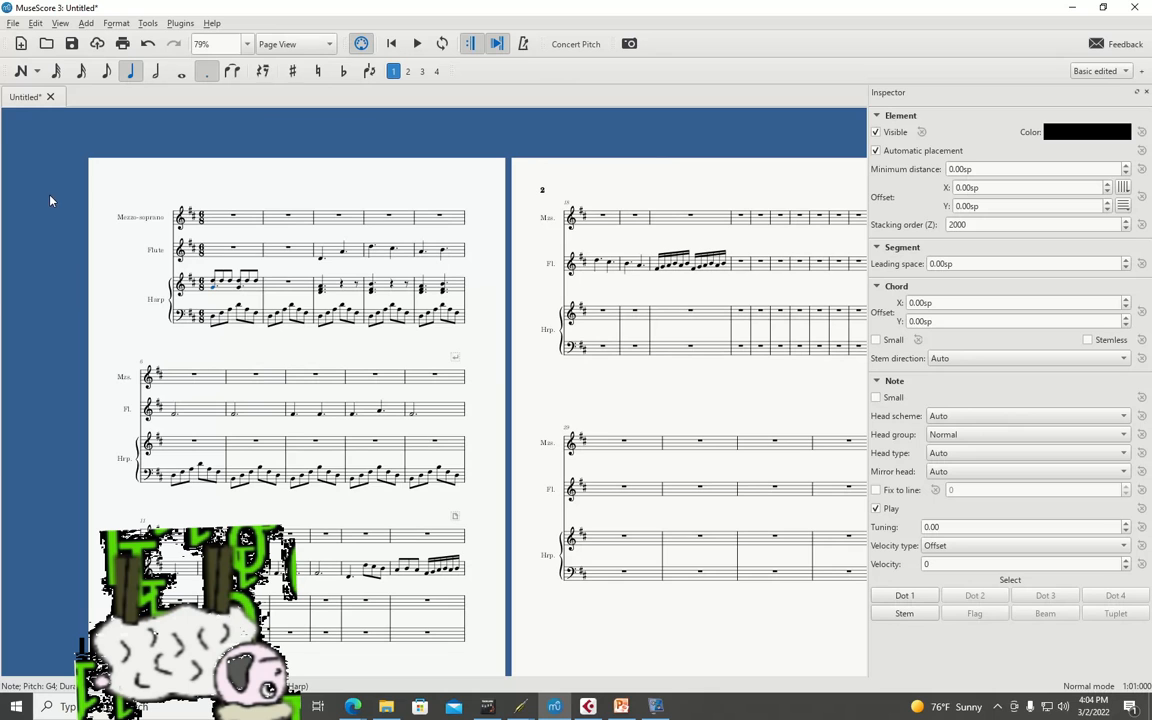
click(56, 26)
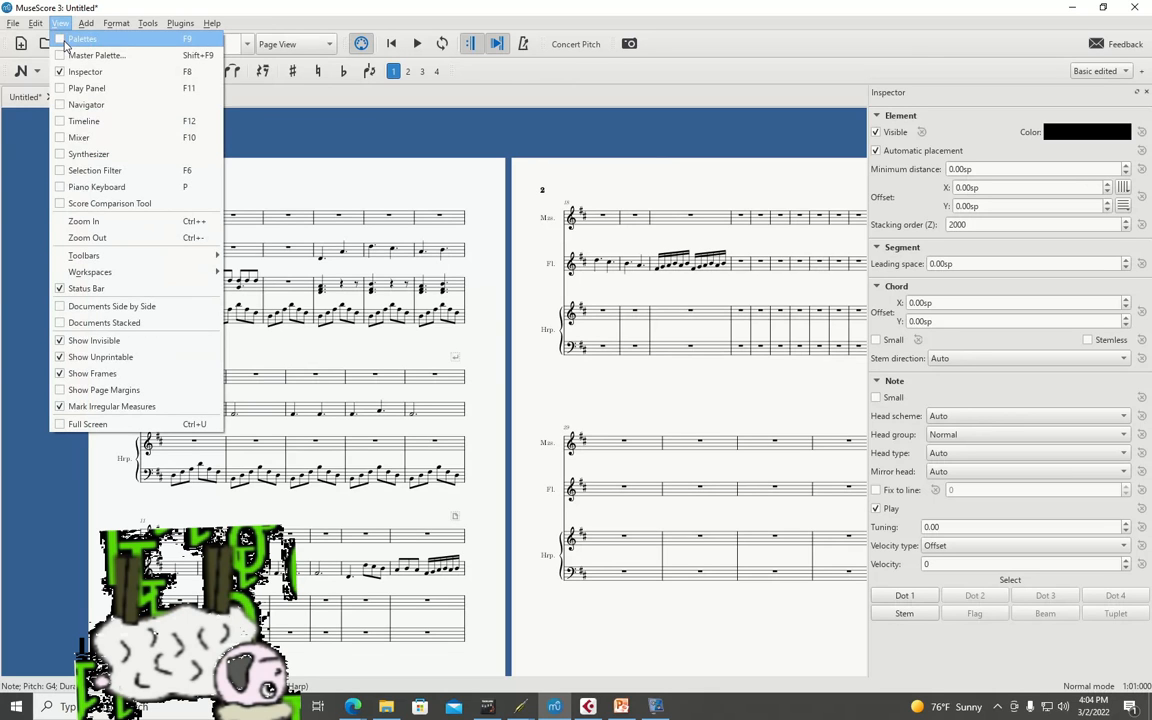
click(76, 40)
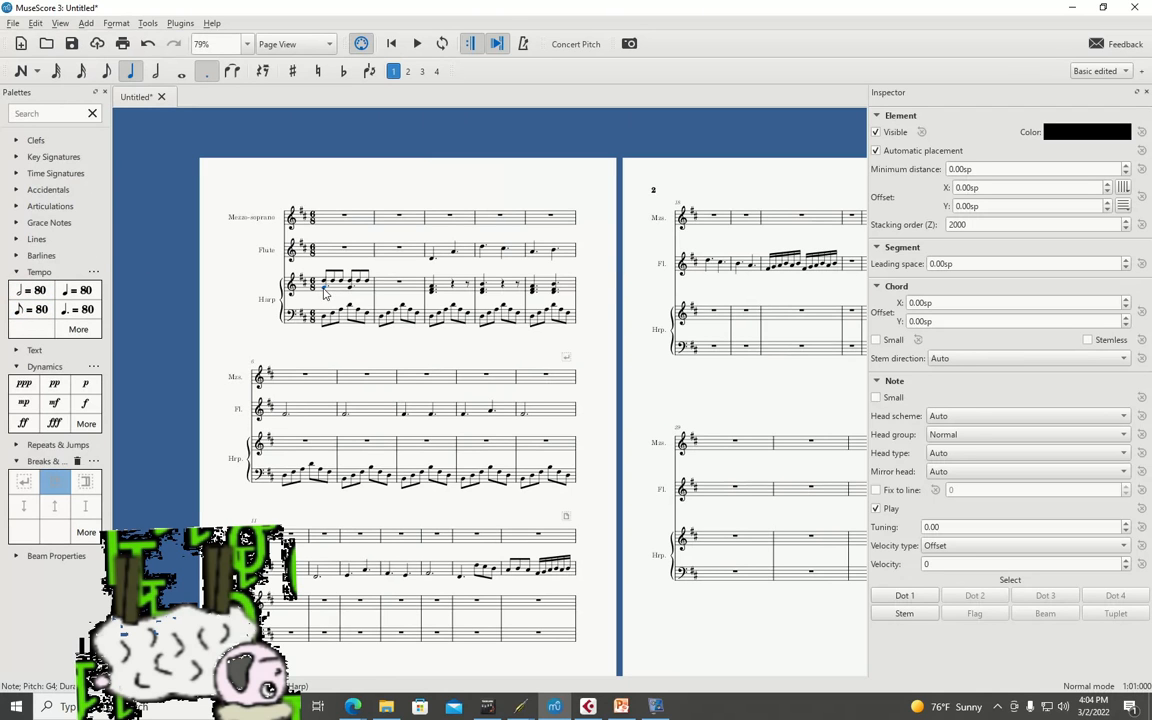
key(space)
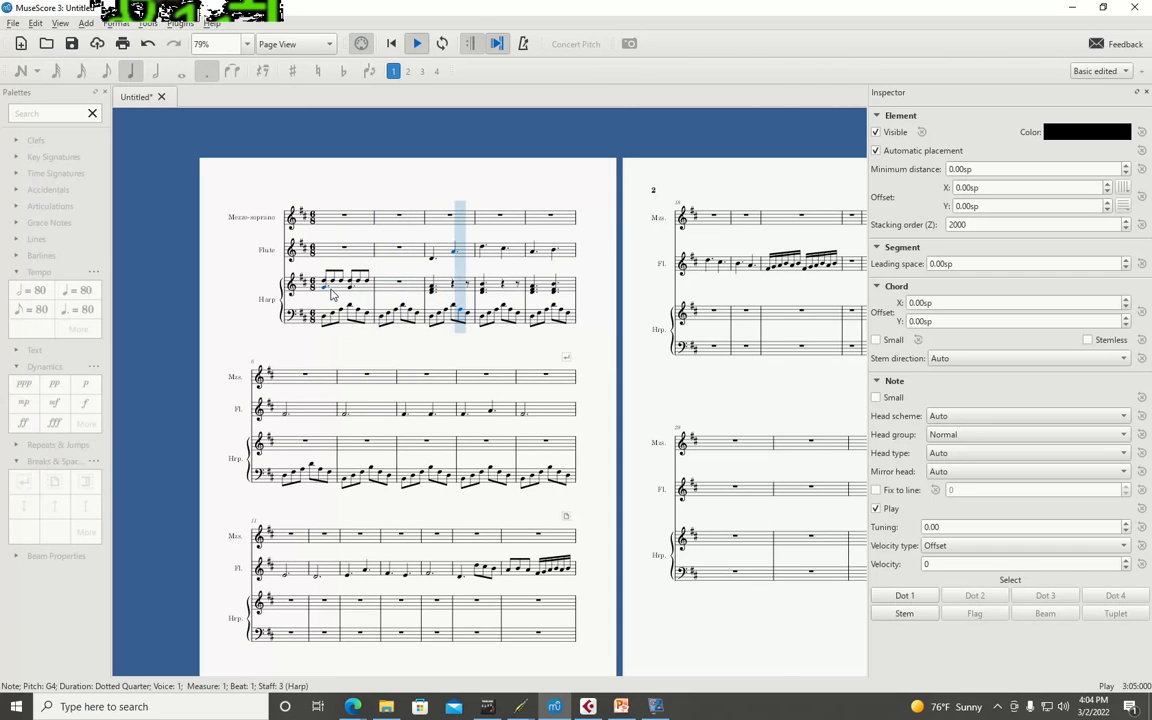
Stop playback and add an Adagio tempo marking above measure 1
key(space)
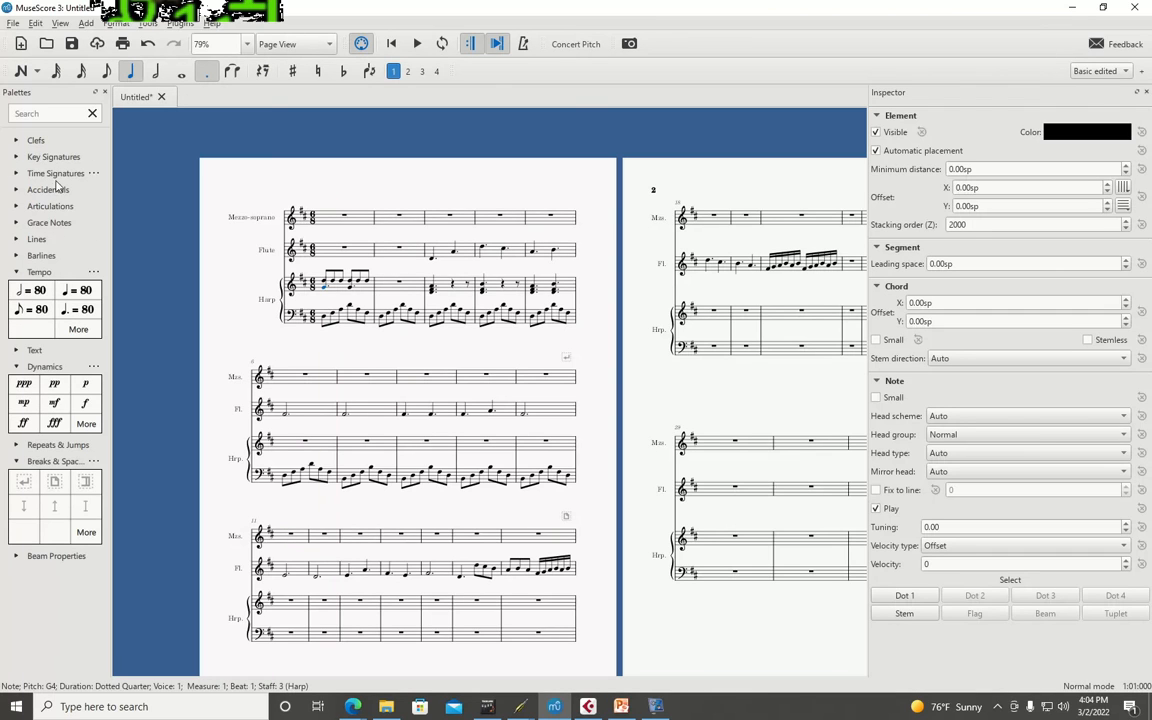
click(78, 329)
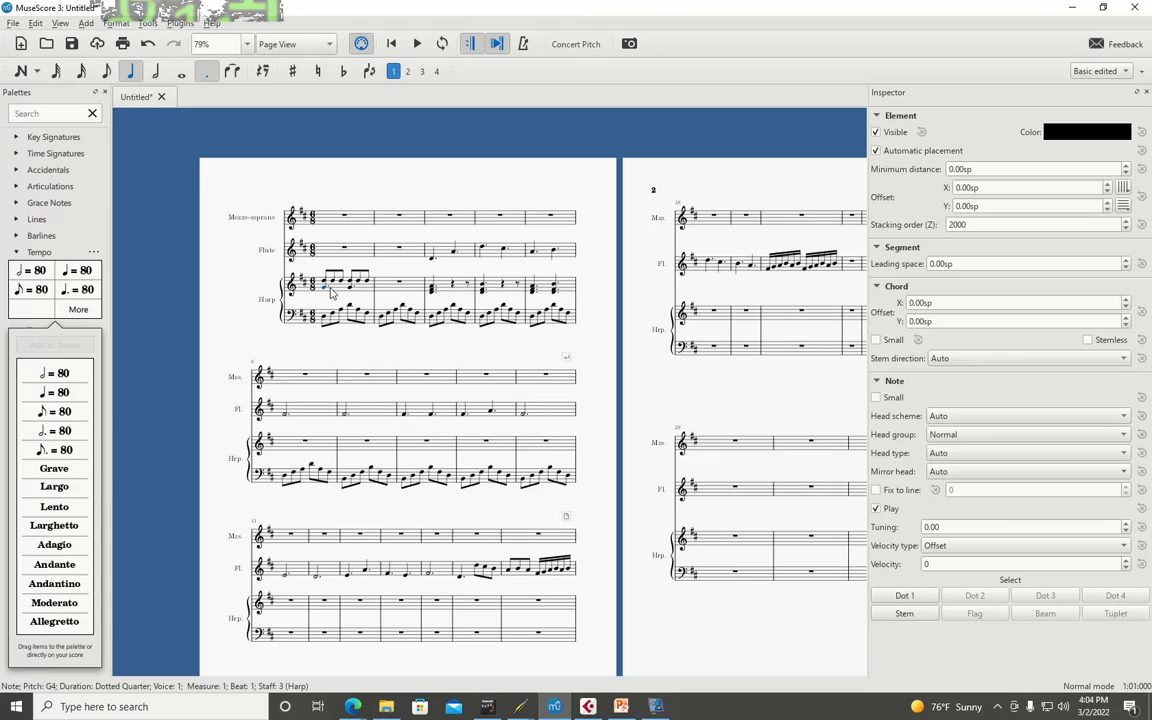
click(329, 288)
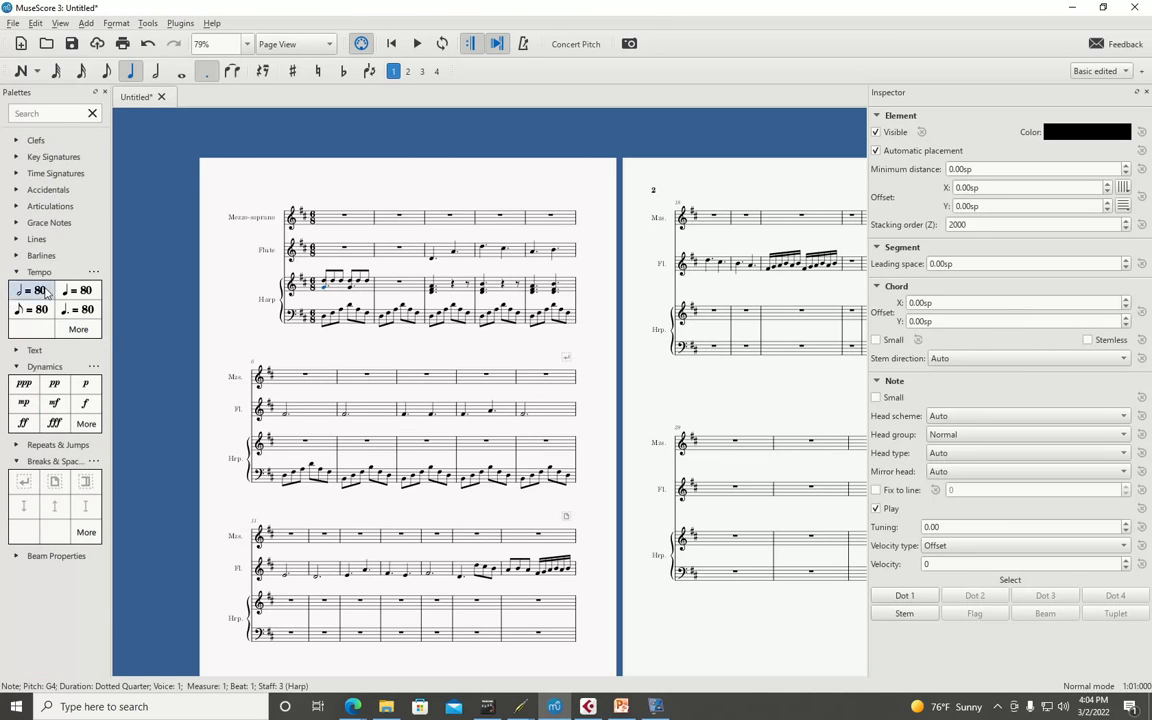
click(78, 328)
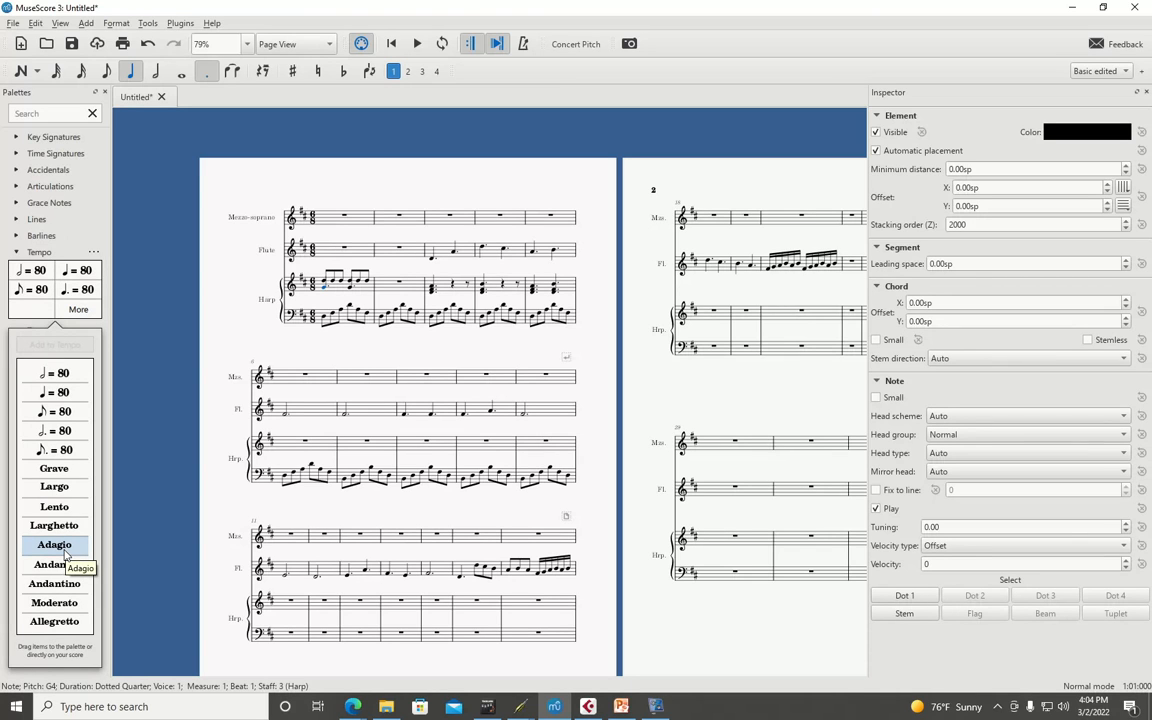
click(63, 550)
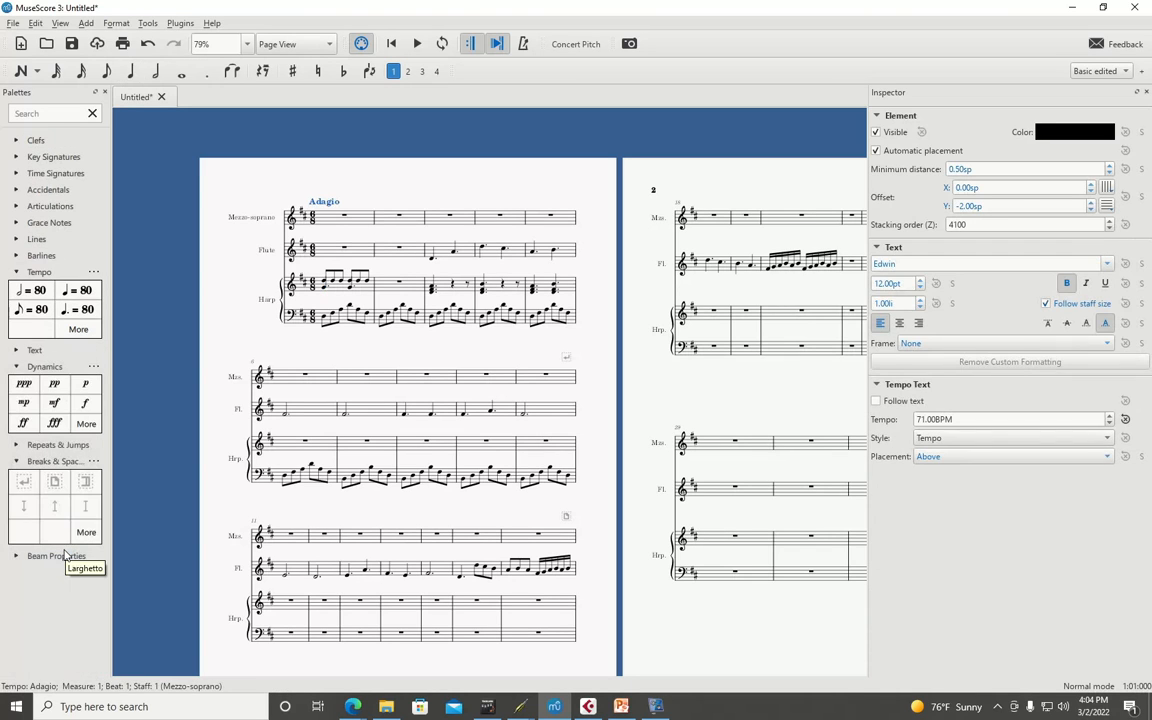
Play the score from the first voice 1 G in harp treble measure 1 and stop playback
click(323, 290)
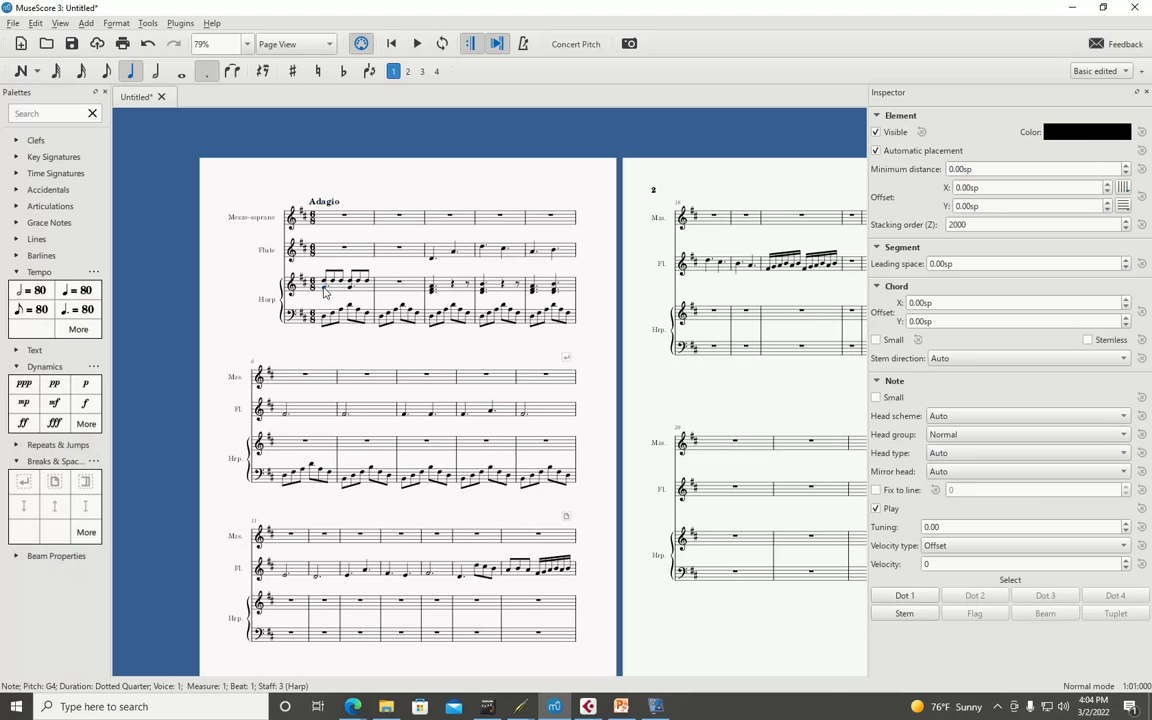
key(space)
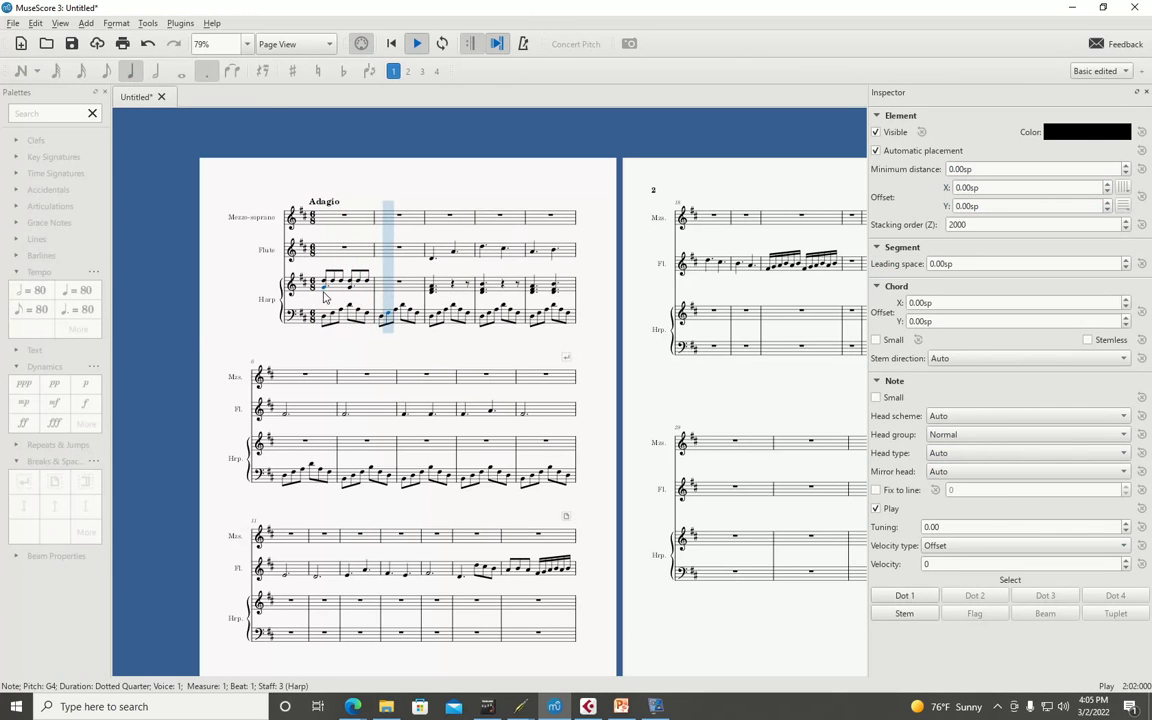
key(space)
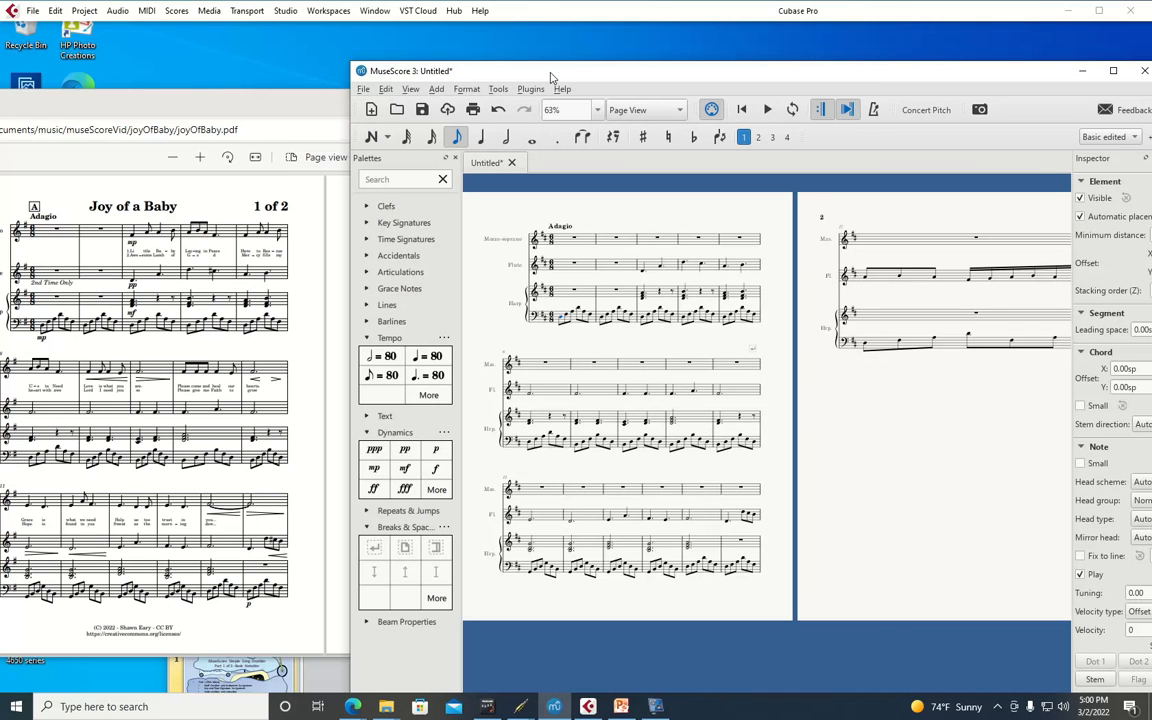
Add a page break at the end of the third system on page 1 and delete the page break after measure 17
drag(629, 73, 612, 74)
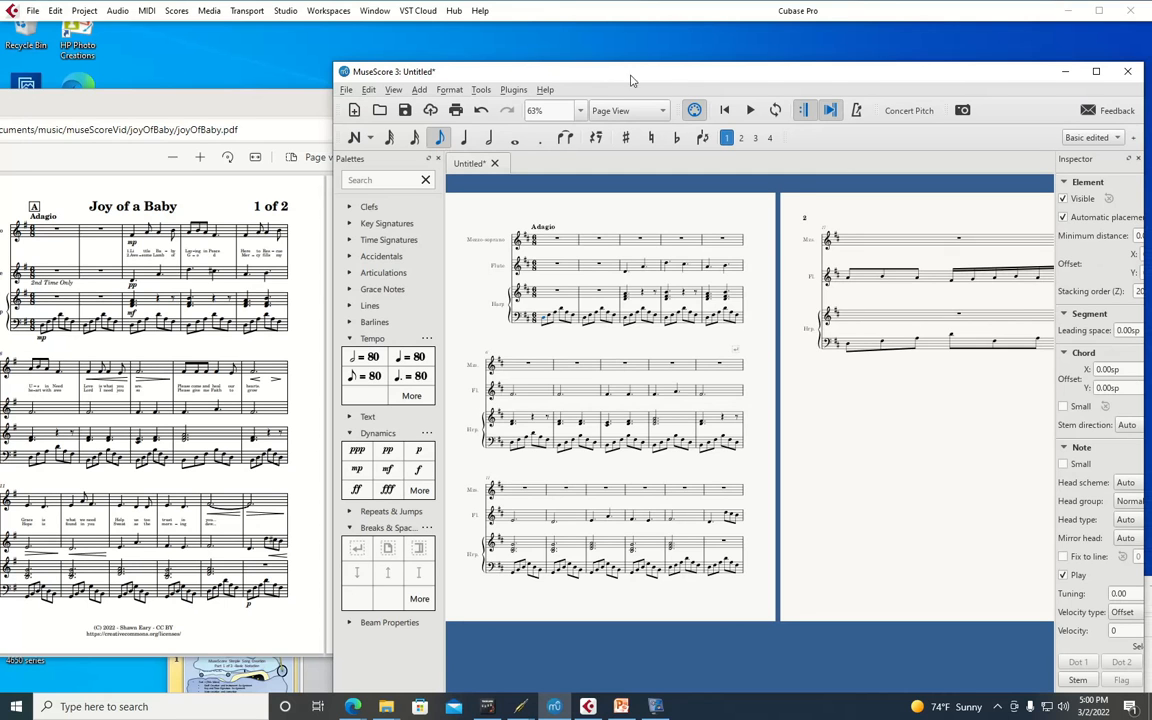
drag(881, 406, 543, 393)
drag(715, 404, 694, 416)
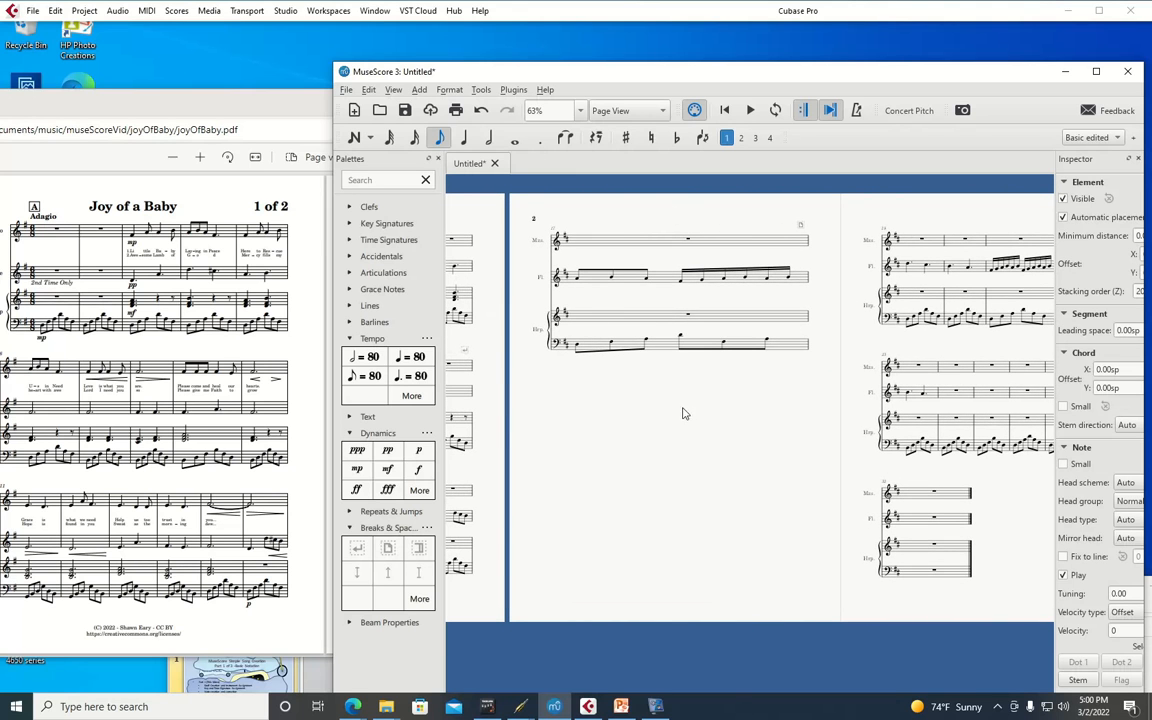
drag(684, 411, 887, 386)
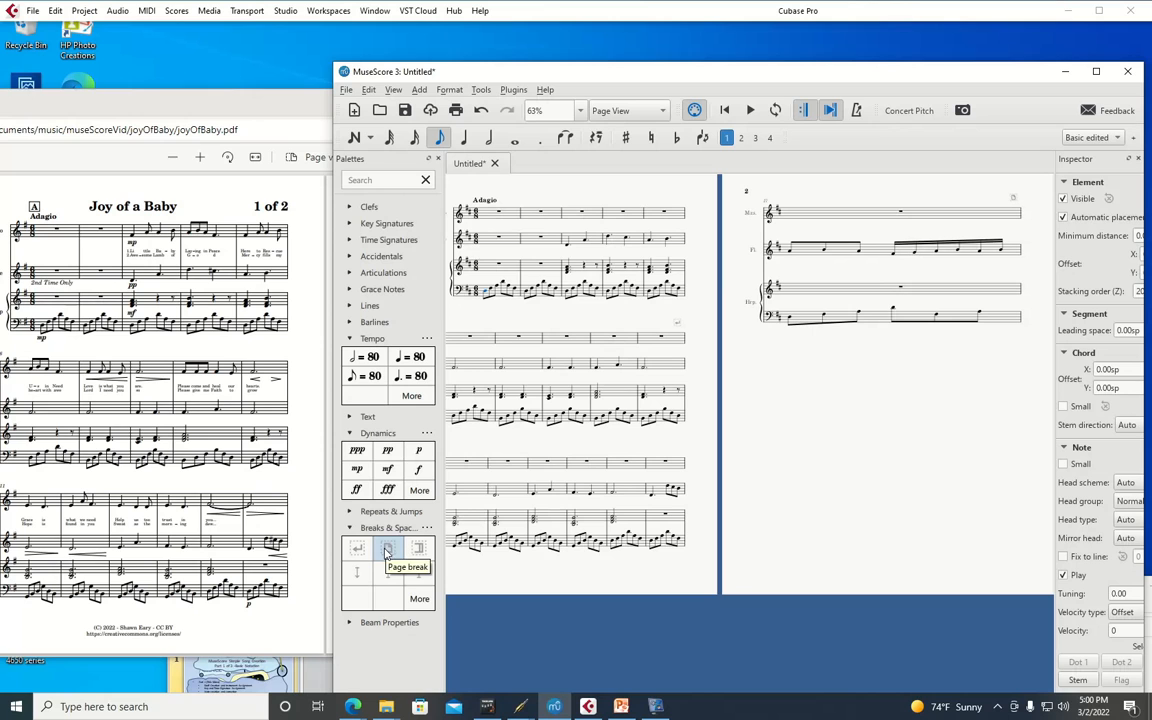
drag(388, 553, 675, 467)
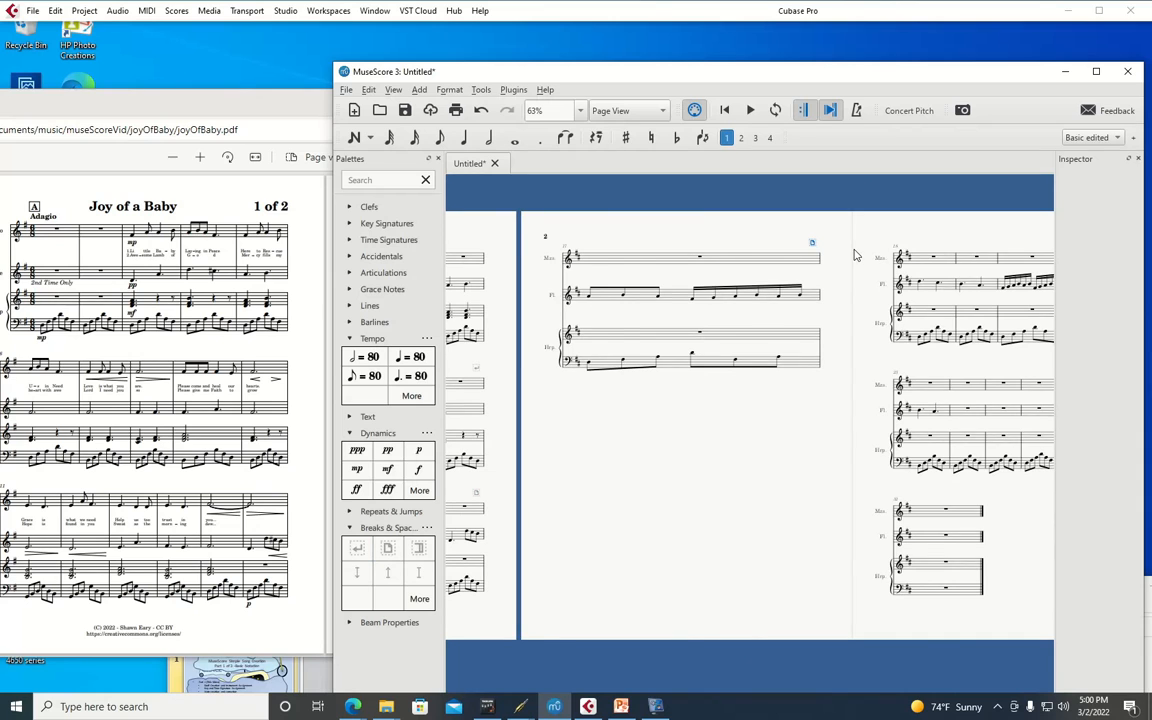
key(Delete)
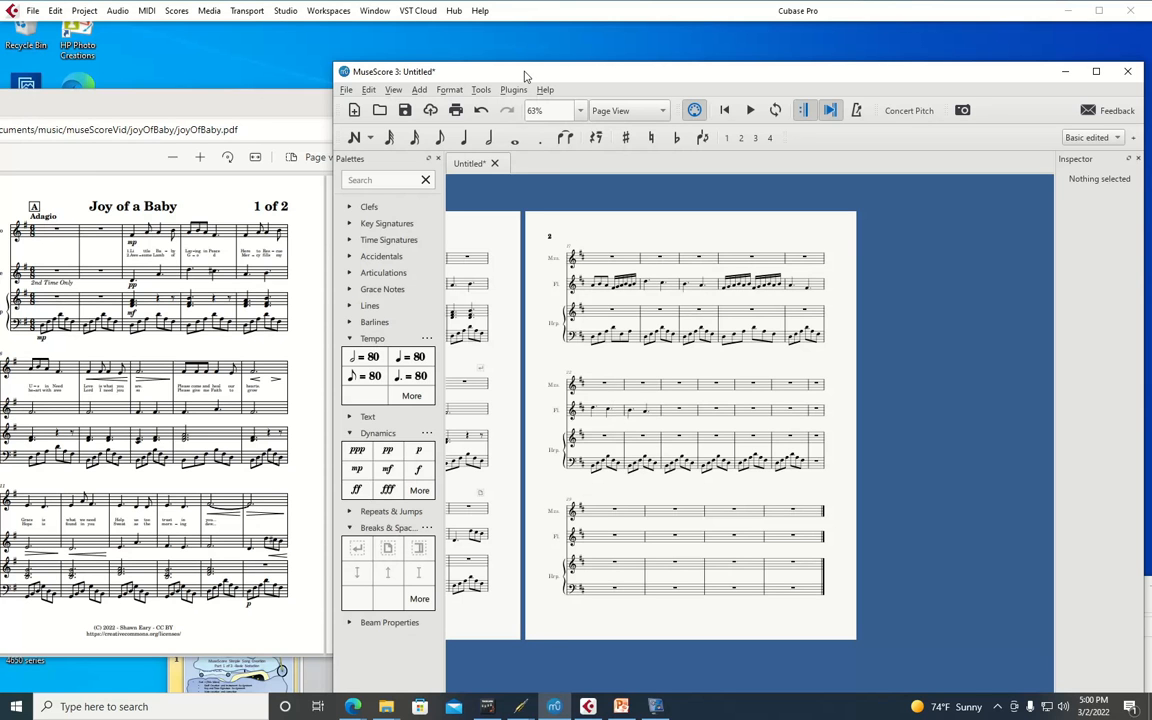
Arrange the windows so page 2 of the reference PDF sits beside page 2 of the score
drag(525, 76, 660, 65)
drag(676, 350, 743, 340)
drag(377, 120, 181, 137)
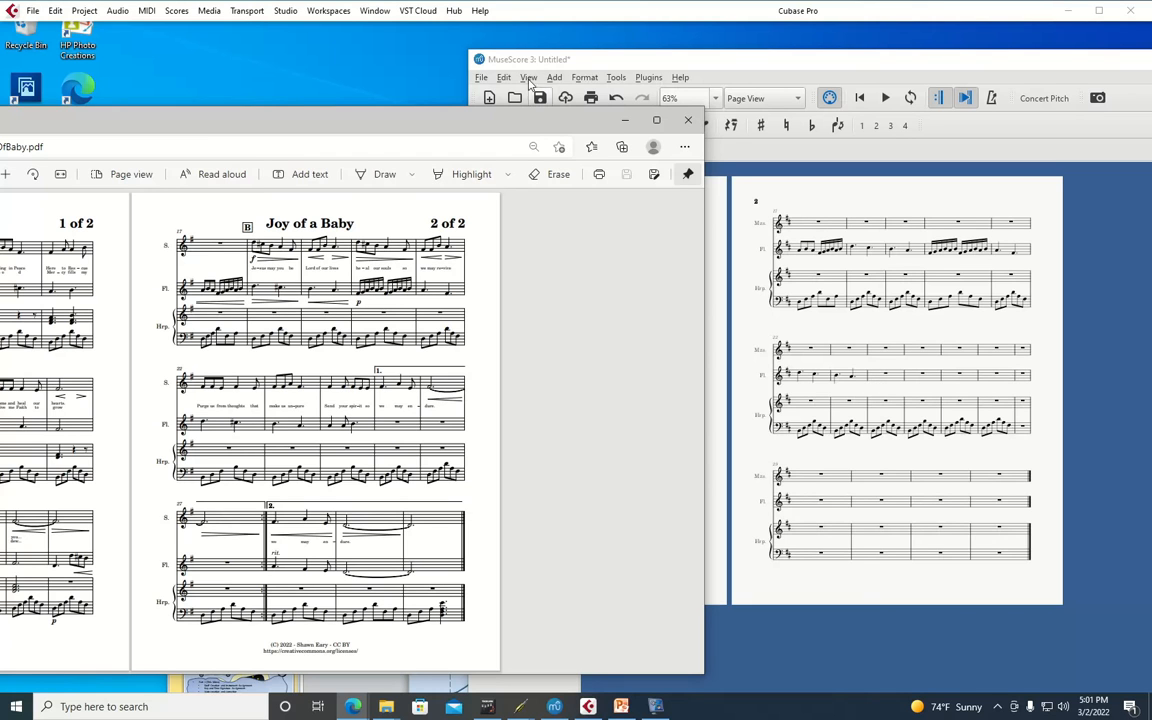
drag(490, 118, 384, 123)
click(600, 58)
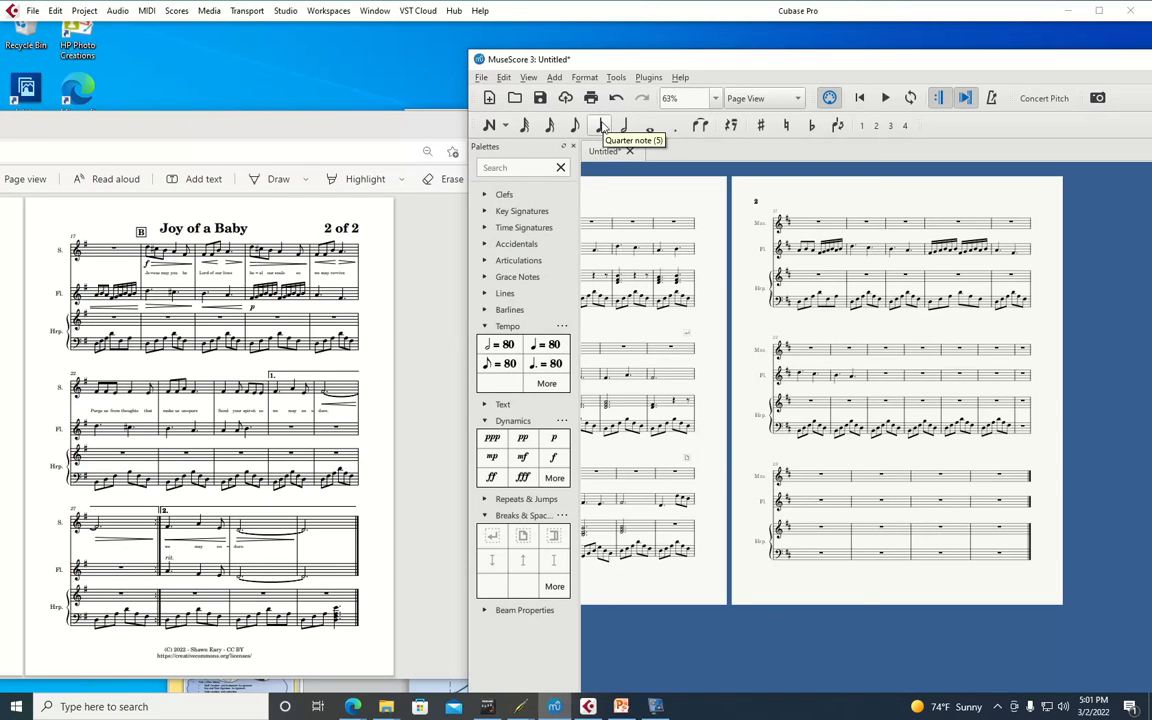
Enter a quarter note, an eighth note and a dotted quarter note in flute measure 24
click(602, 126)
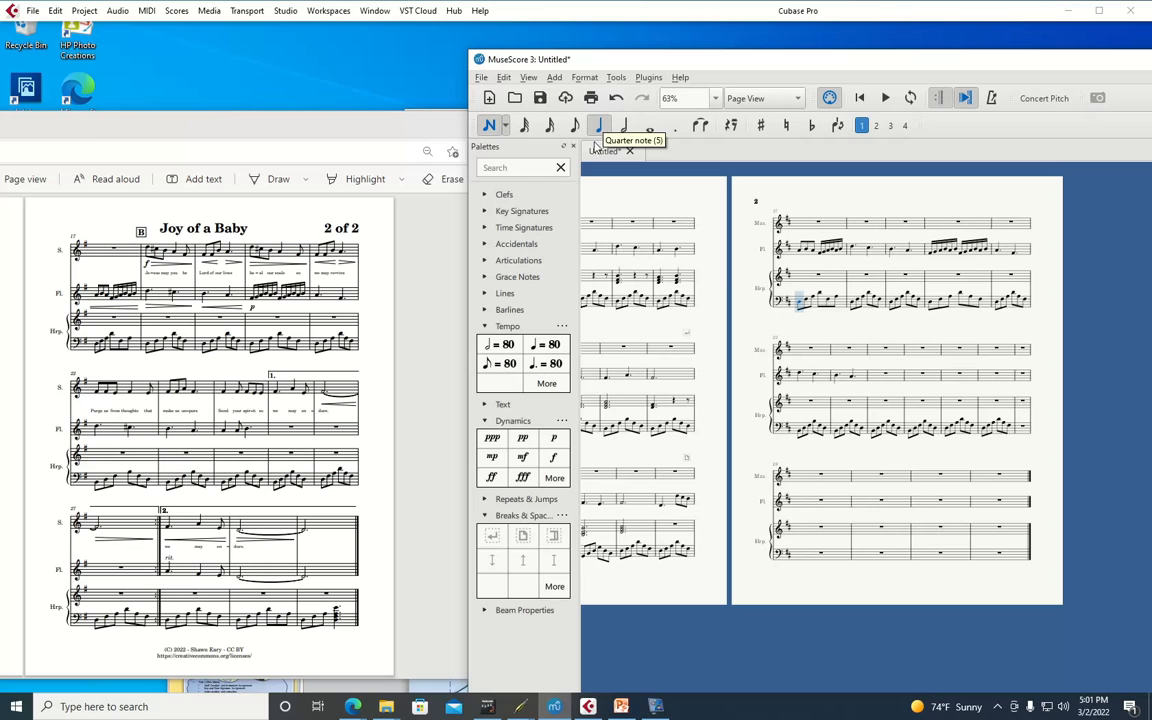
click(880, 375)
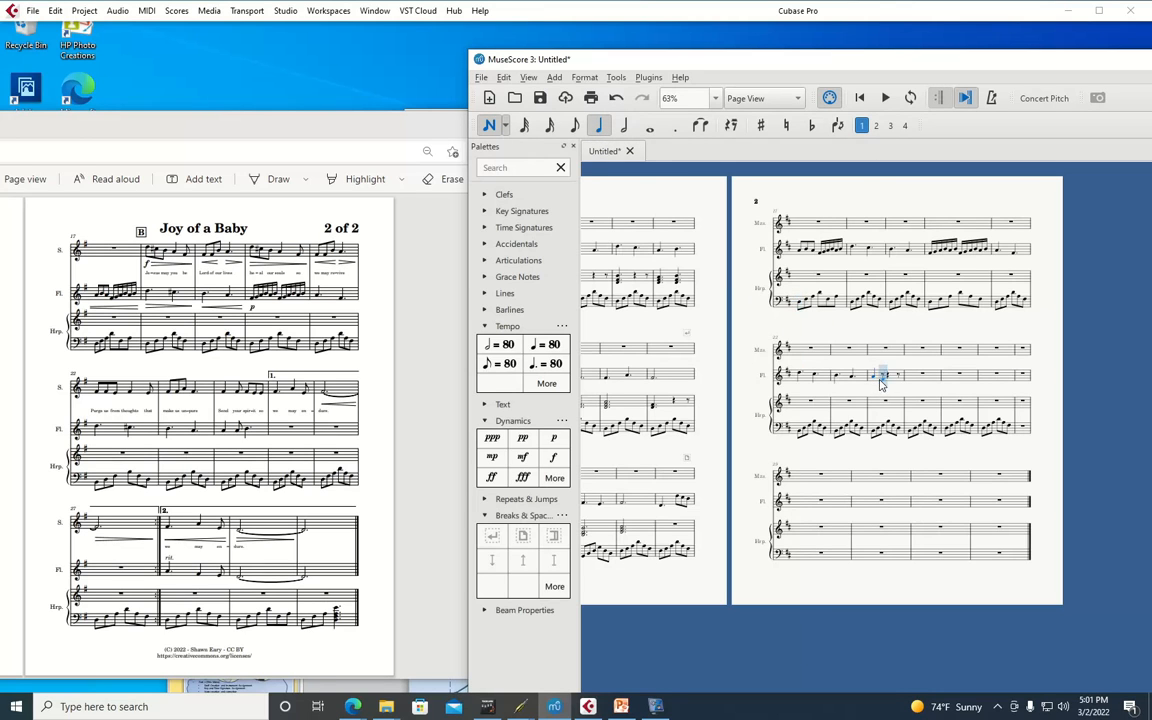
click(574, 125)
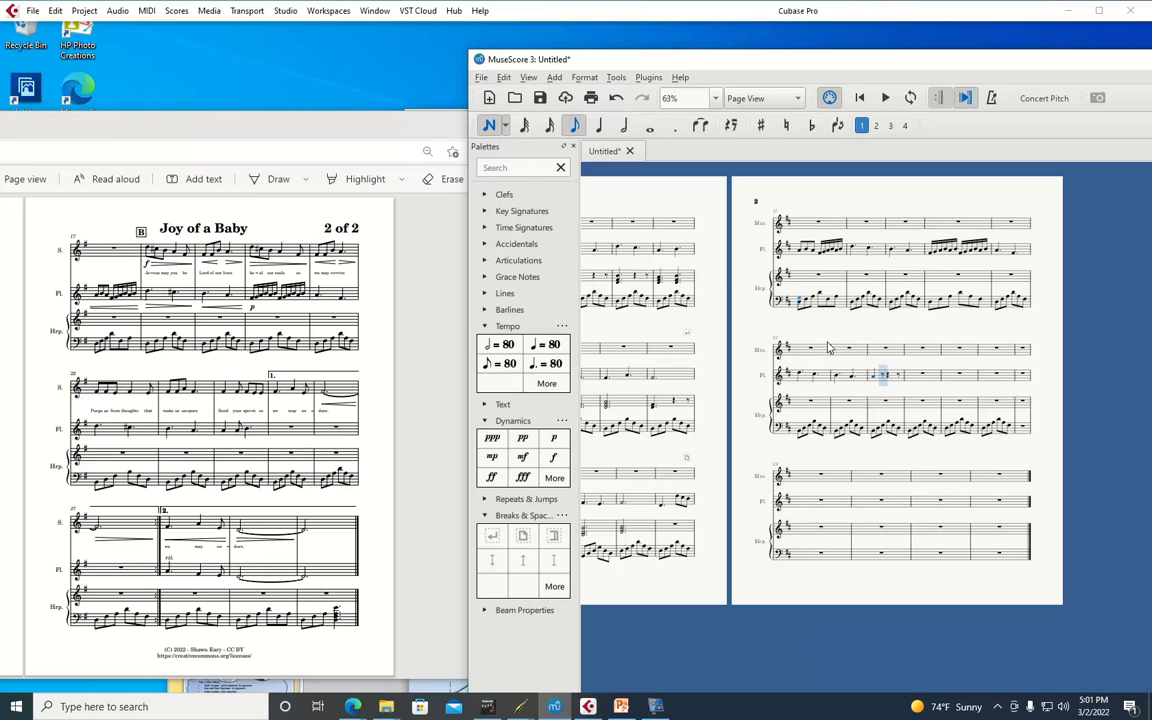
click(882, 376)
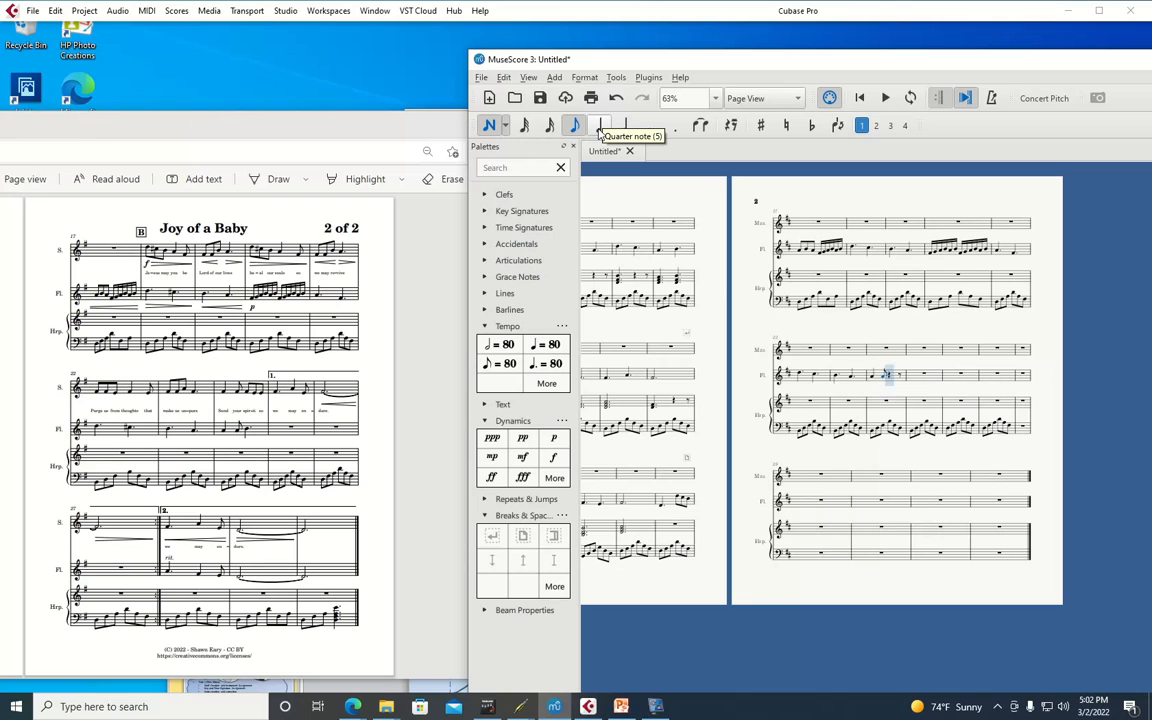
click(600, 127)
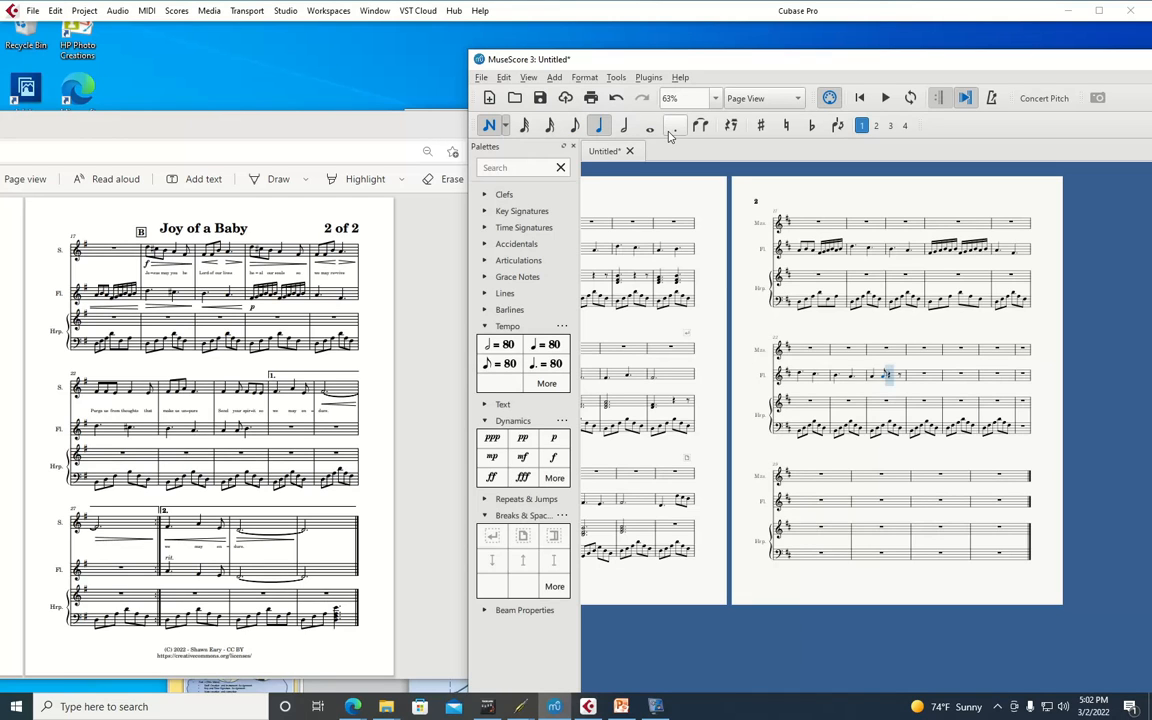
click(673, 128)
click(888, 377)
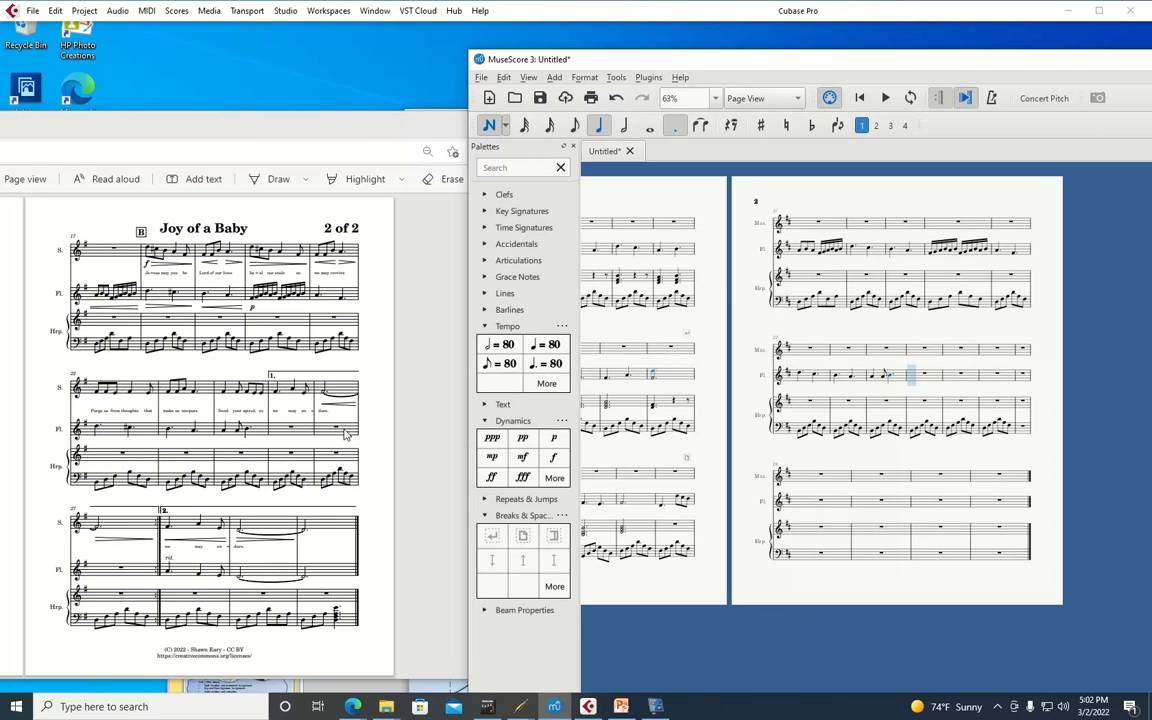
Examine both pages of the Joy of a Baby reference PDF and move its window clear of the score's palettes
click(27, 336)
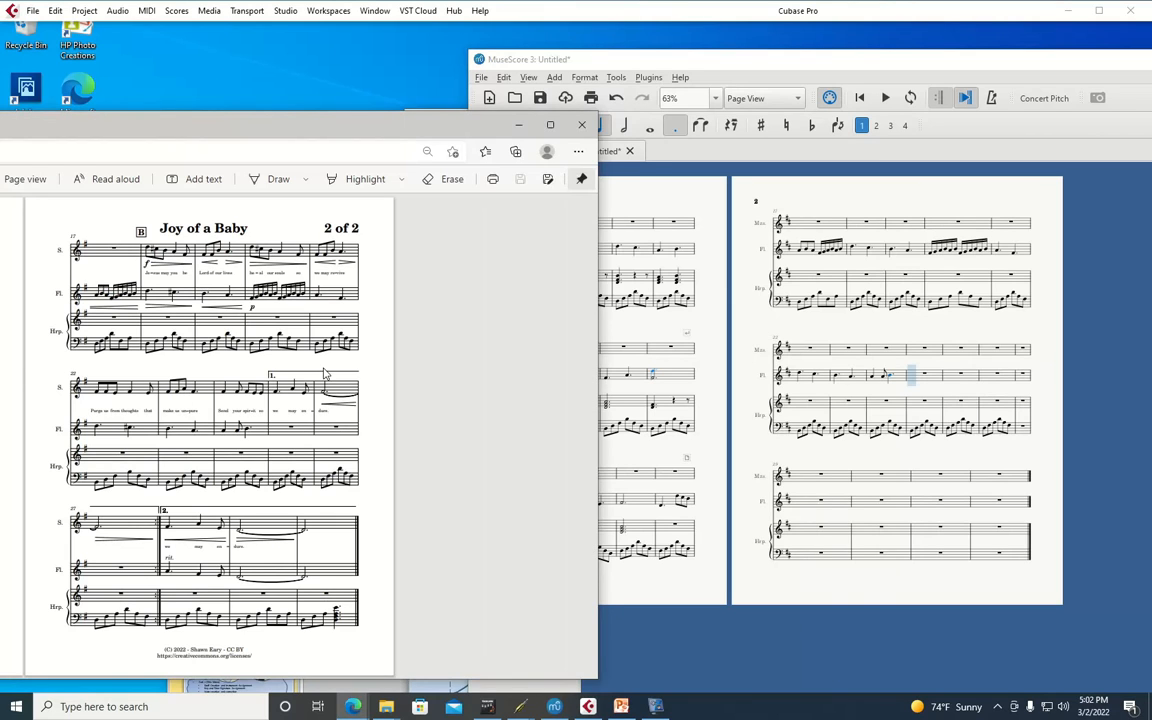
drag(175, 119, 728, 100)
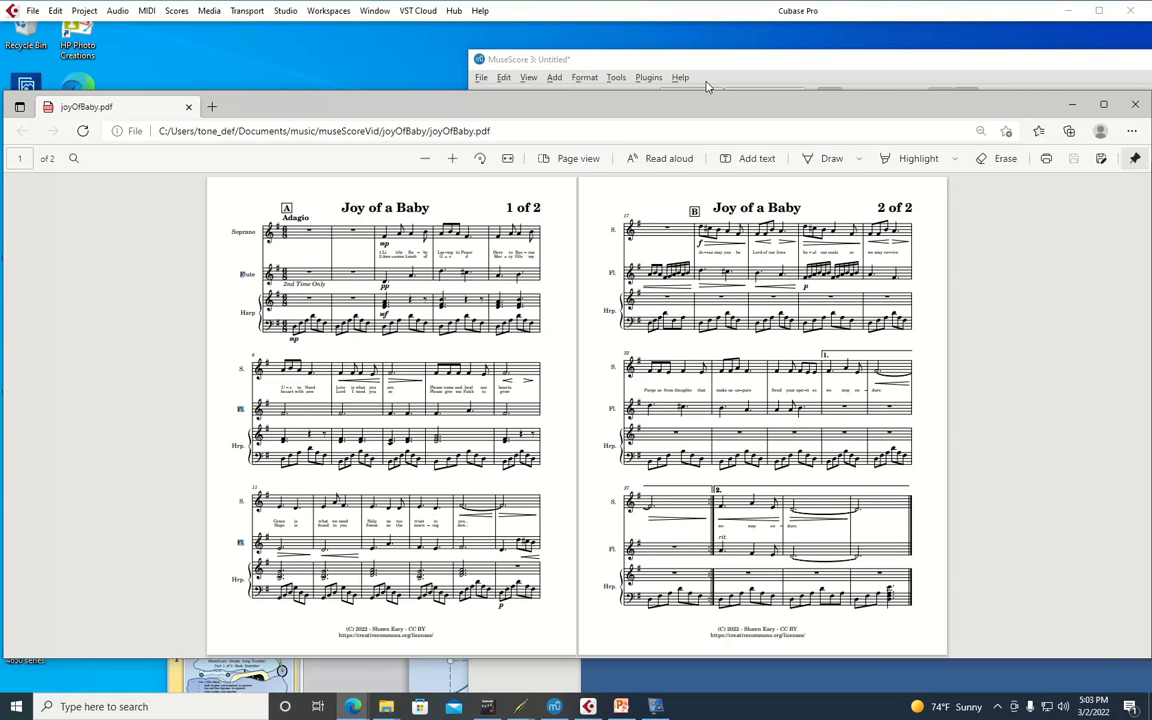
drag(644, 104, 458, 142)
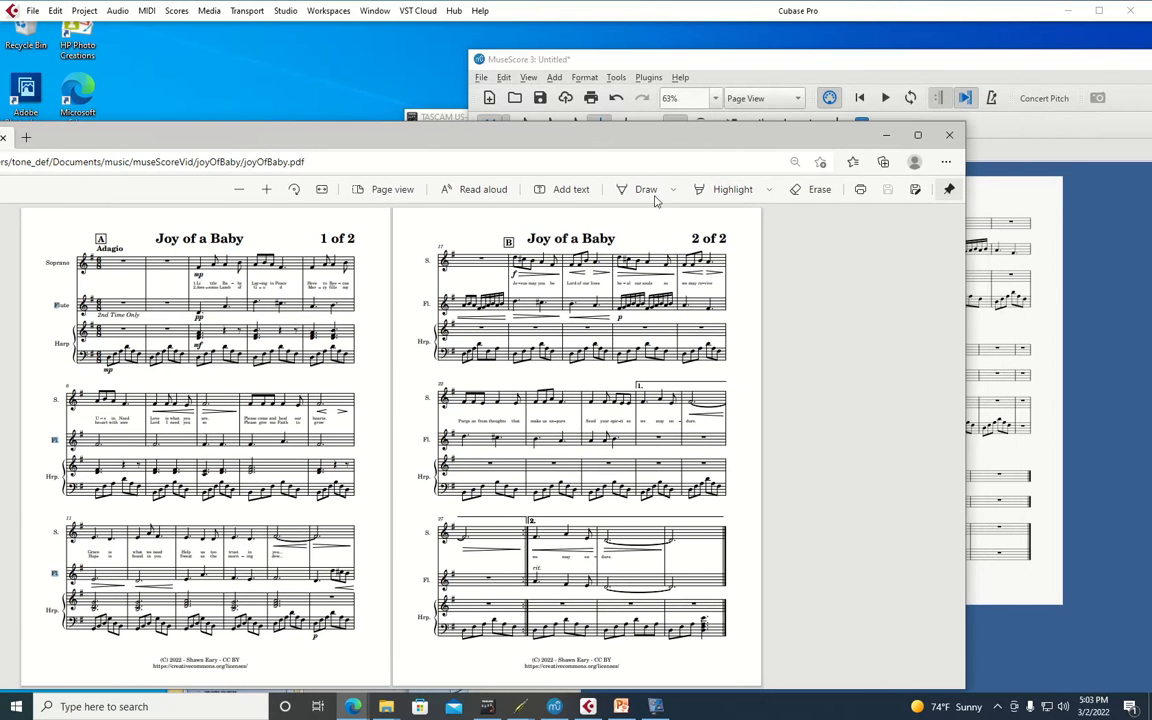
drag(765, 142, 450, 105)
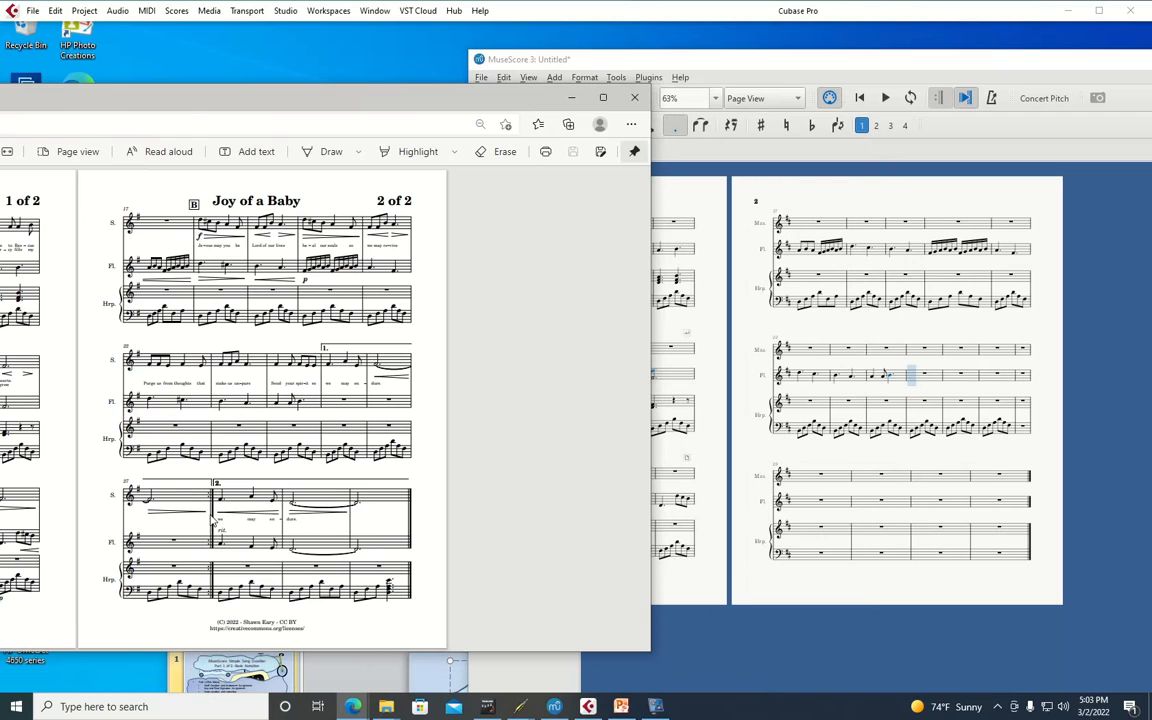
drag(424, 103, 281, 111)
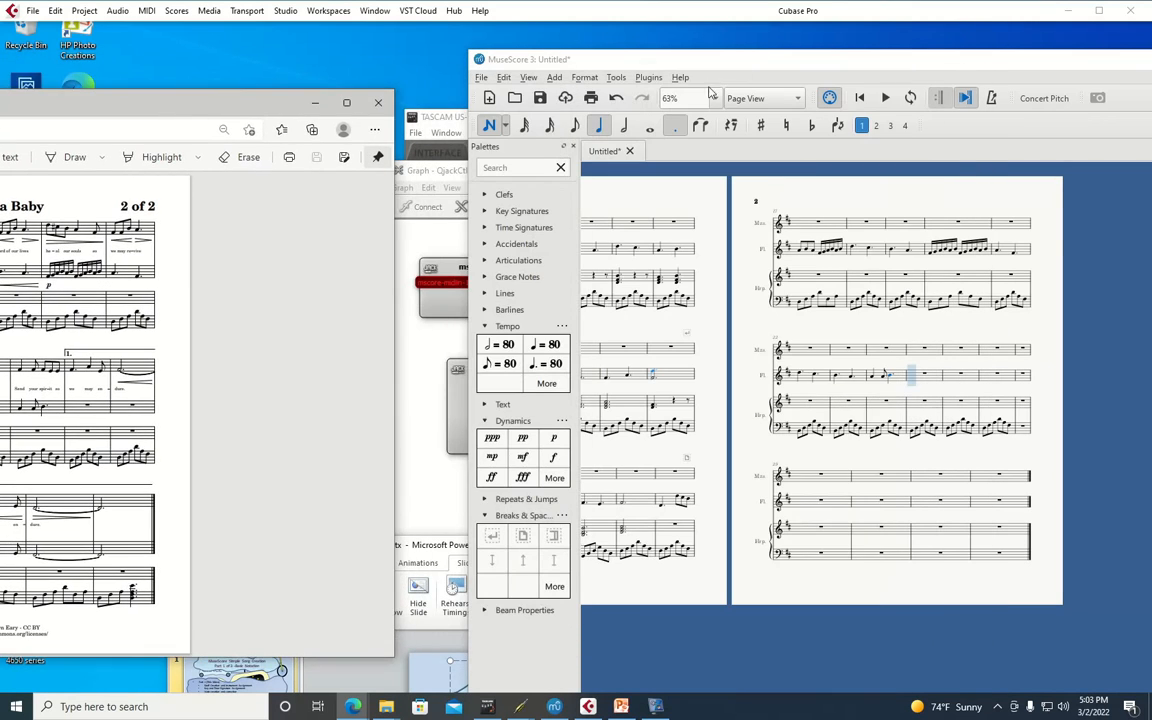
Add an end repeat barline from the Repeats & Jumps palette to measure 27
click(609, 58)
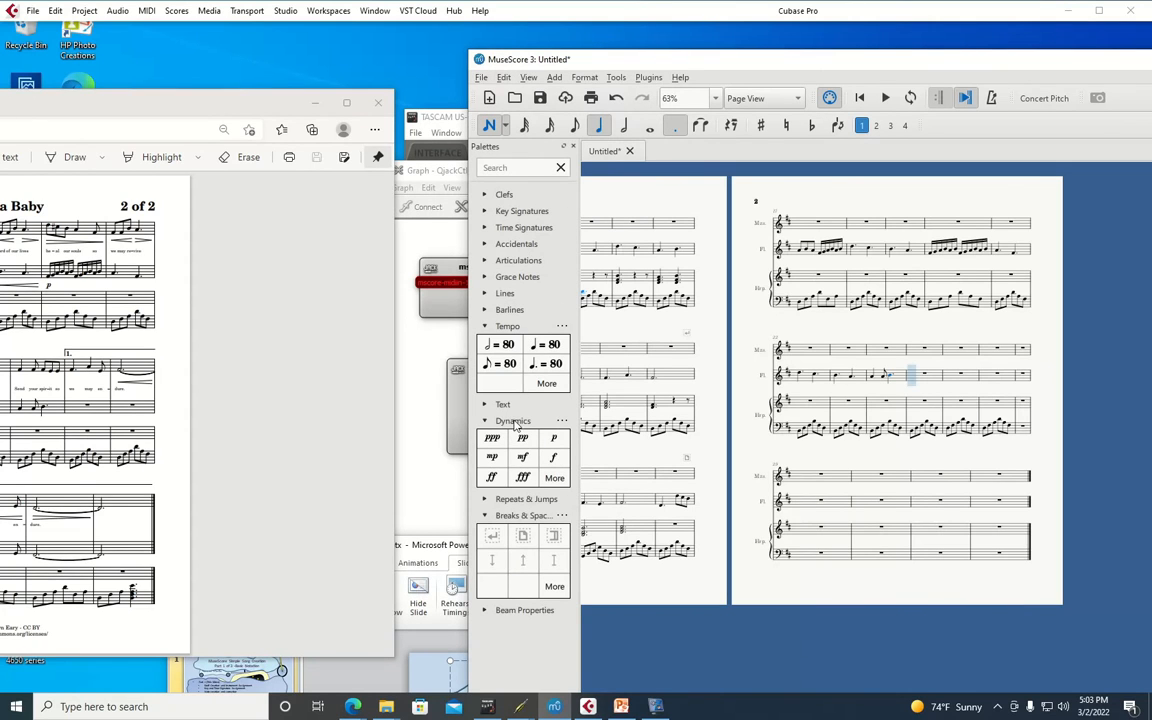
click(485, 515)
click(486, 499)
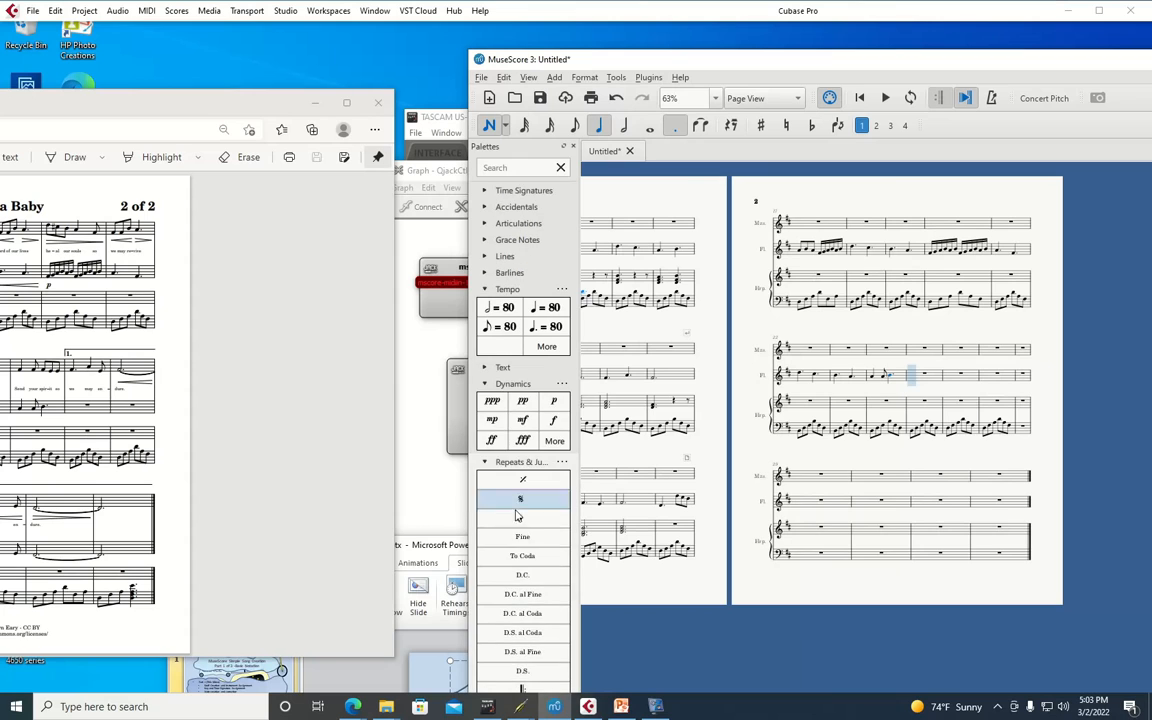
scroll(545, 493, down, 2)
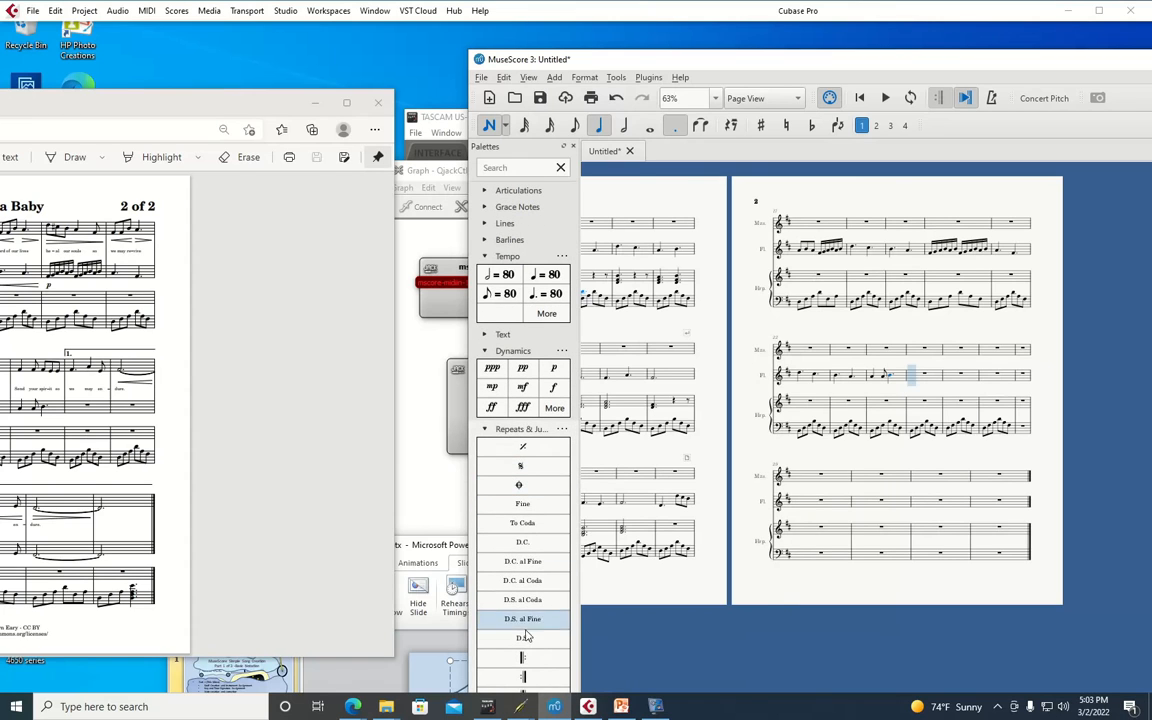
drag(522, 677, 1000, 383)
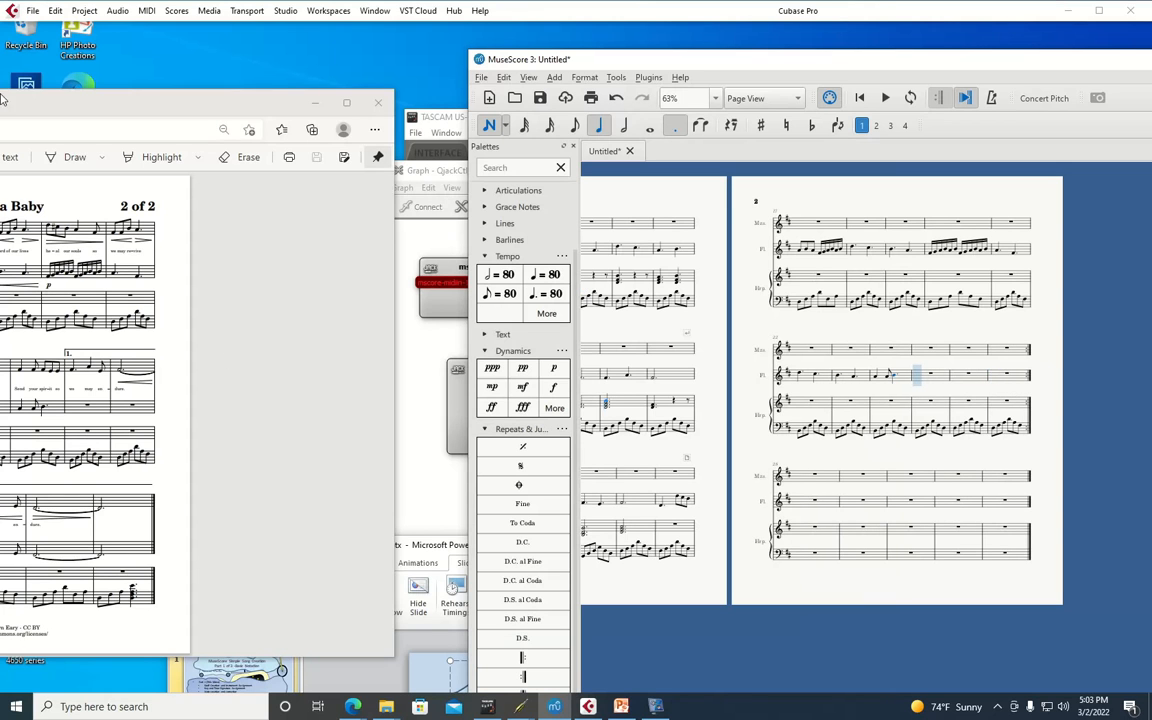
Bring page 1 of the score into view and rearrange the windows with the reference PDF below the score
drag(305, 97, 450, 81)
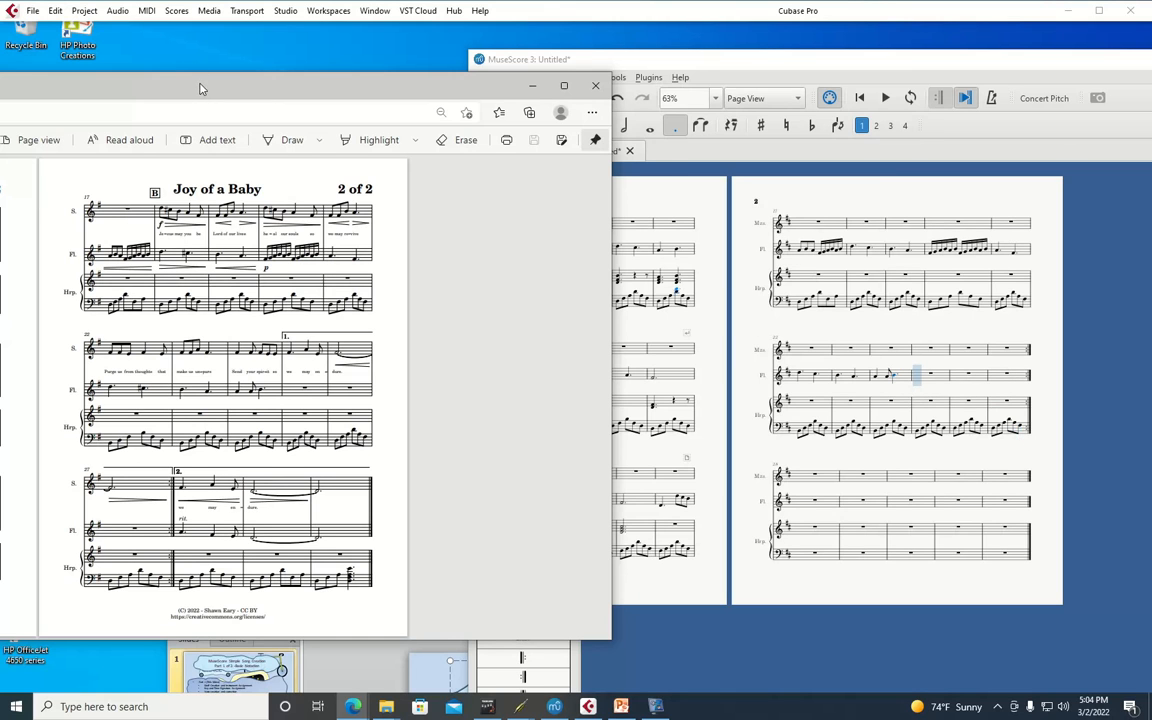
click(760, 66)
drag(760, 66, 854, 60)
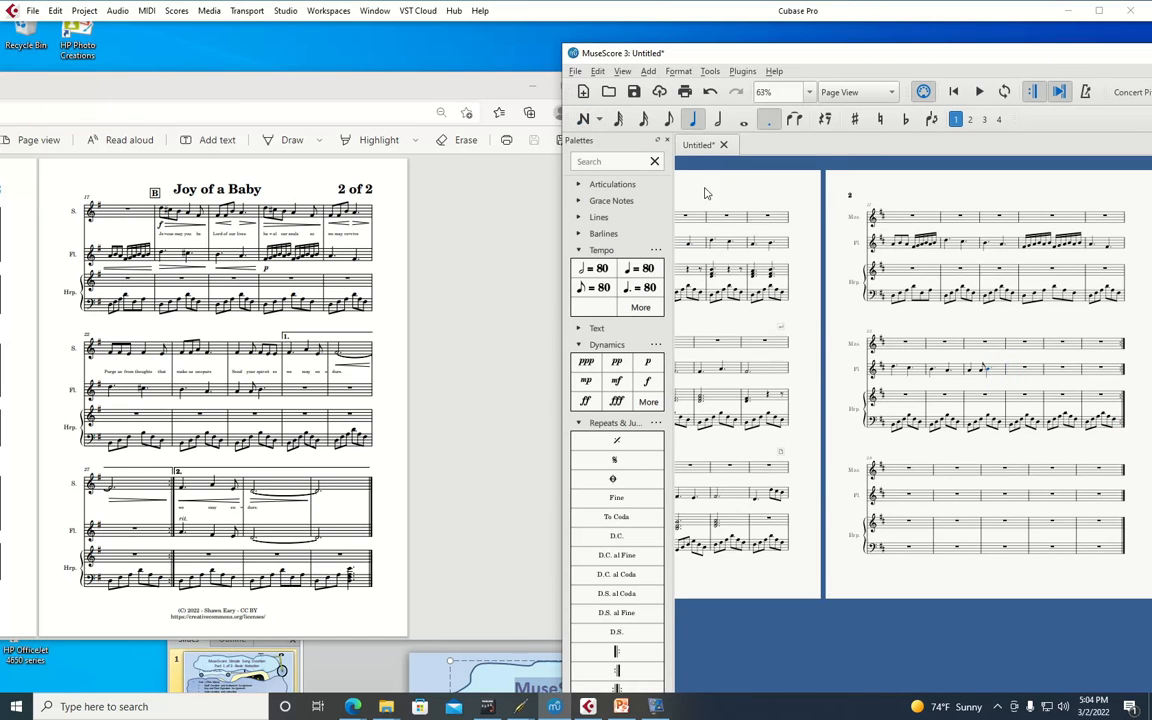
scroll(810, 180, left, 5)
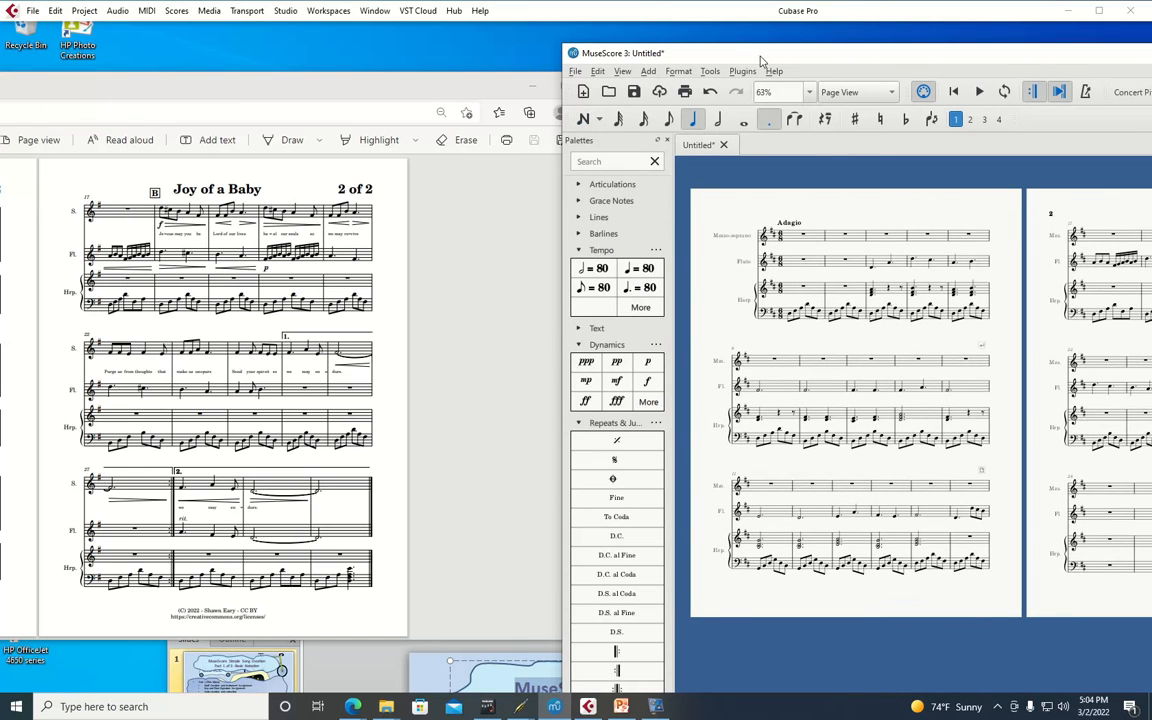
drag(689, 52, 549, 40)
drag(211, 95, 500, 561)
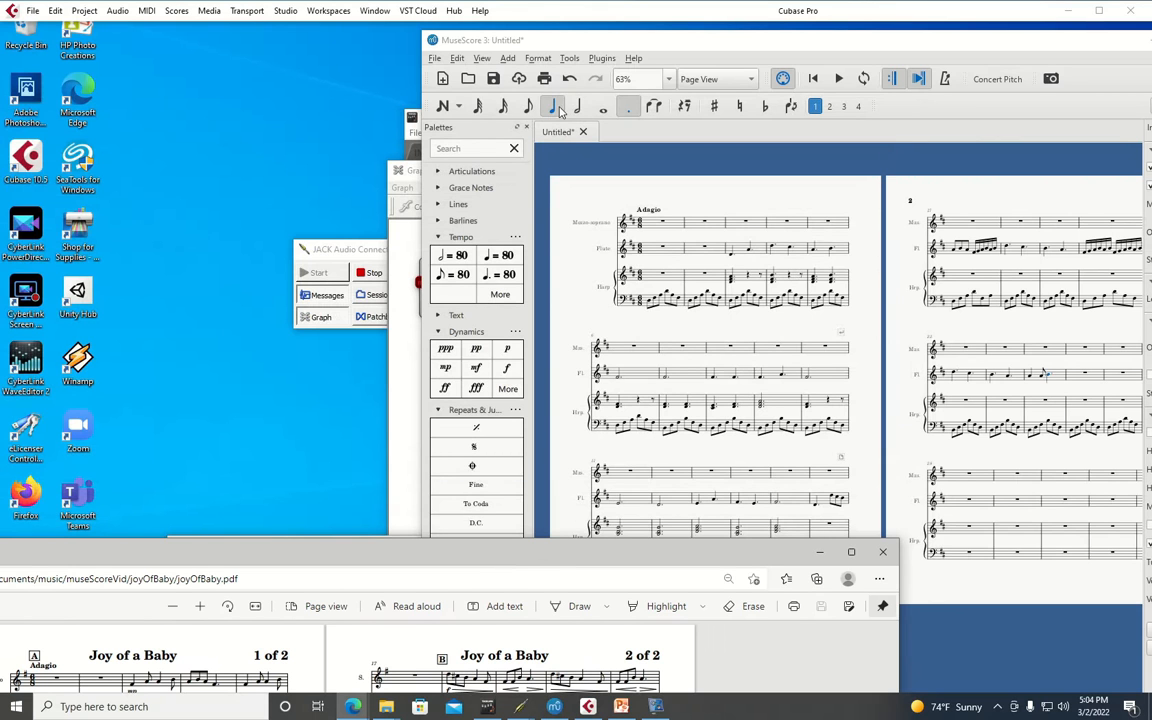
drag(651, 39, 568, 34)
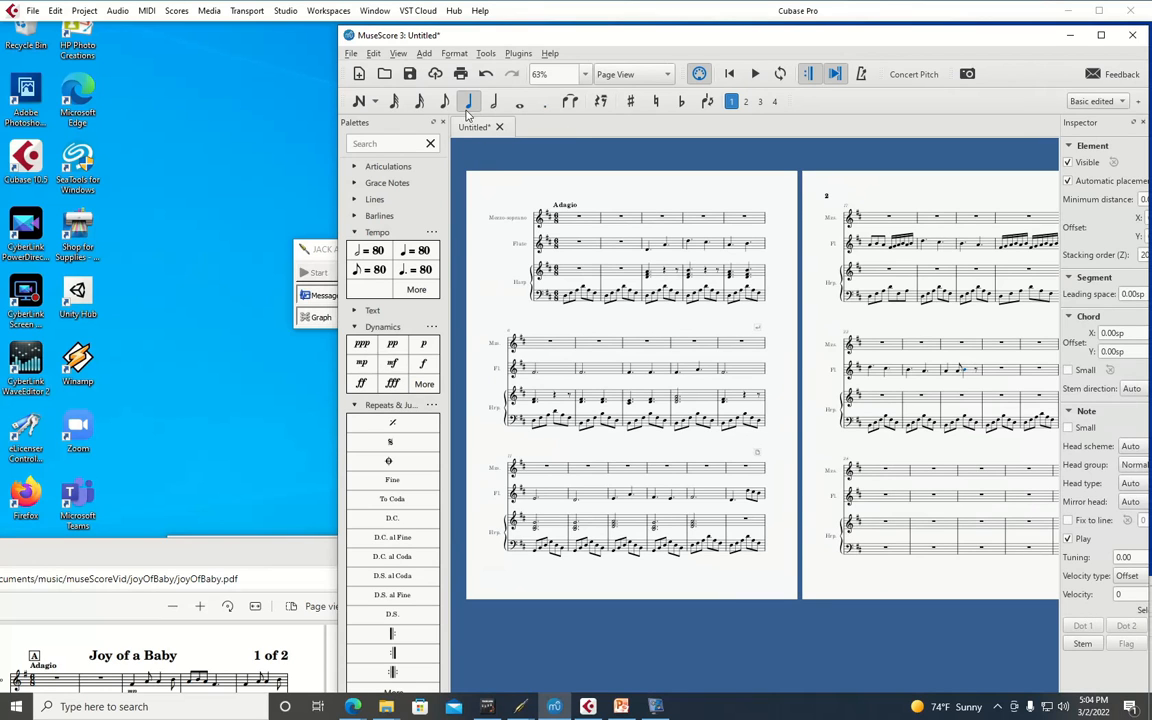
Enter a quarter note F, an eighth A, a quarter A and an eighth B in mezzo-soprano measure 2
click(356, 102)
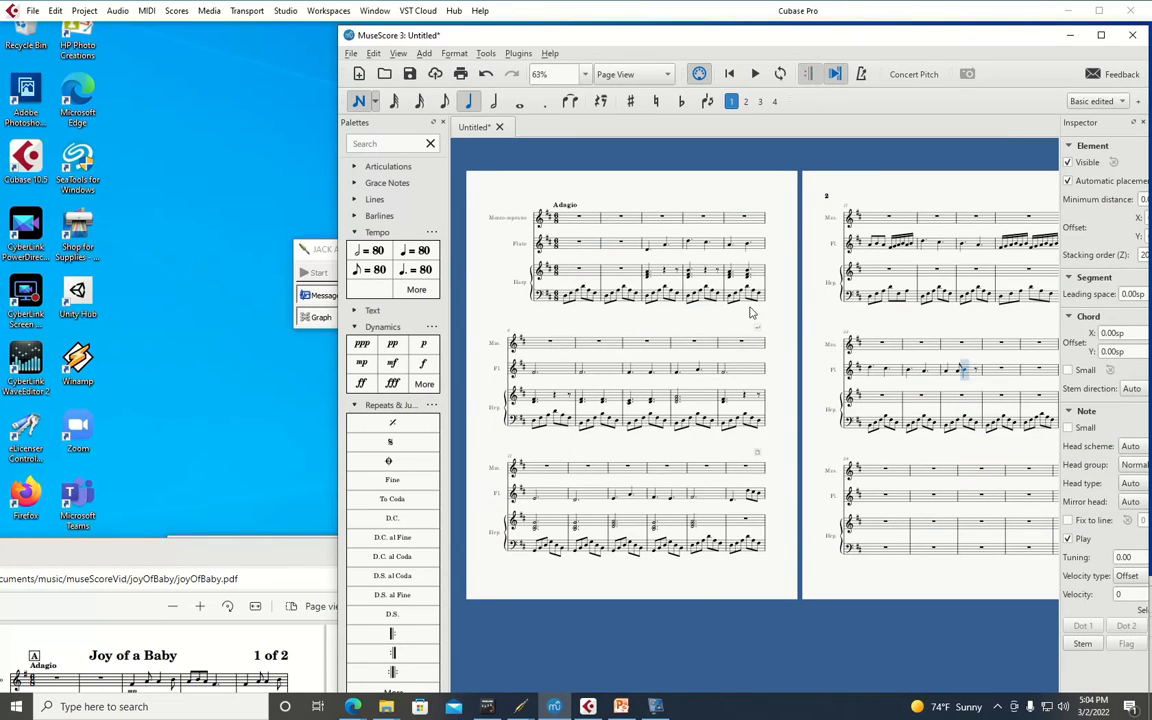
click(616, 227)
click(444, 107)
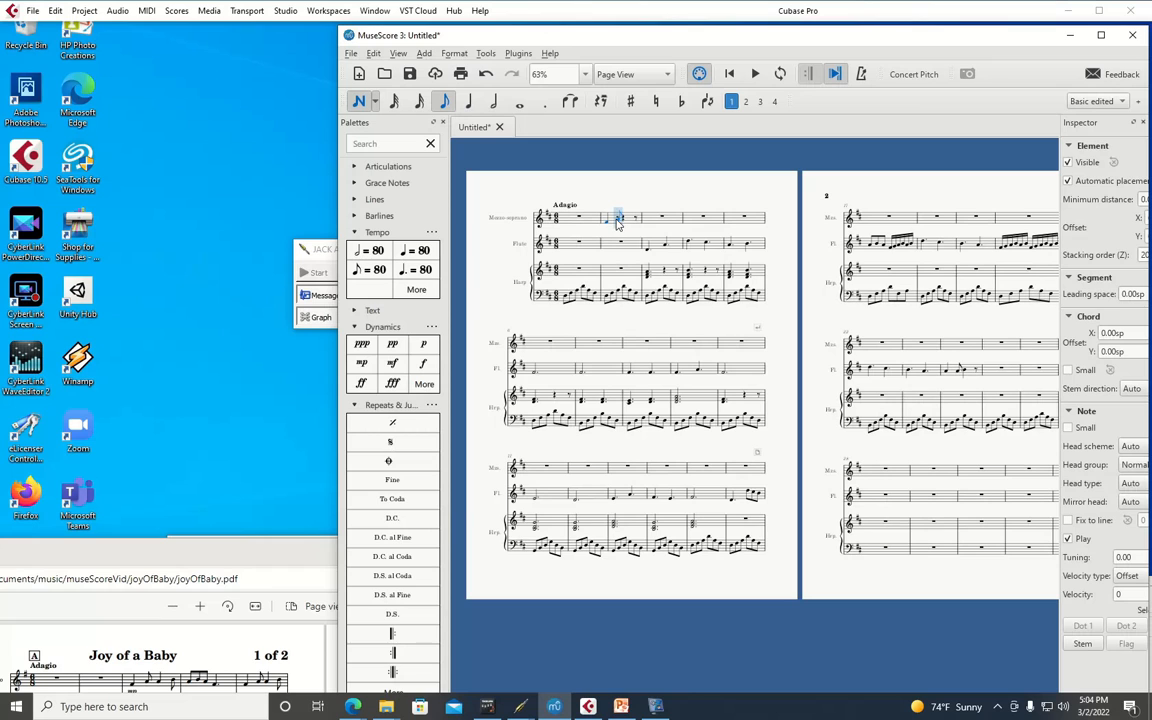
key(5)
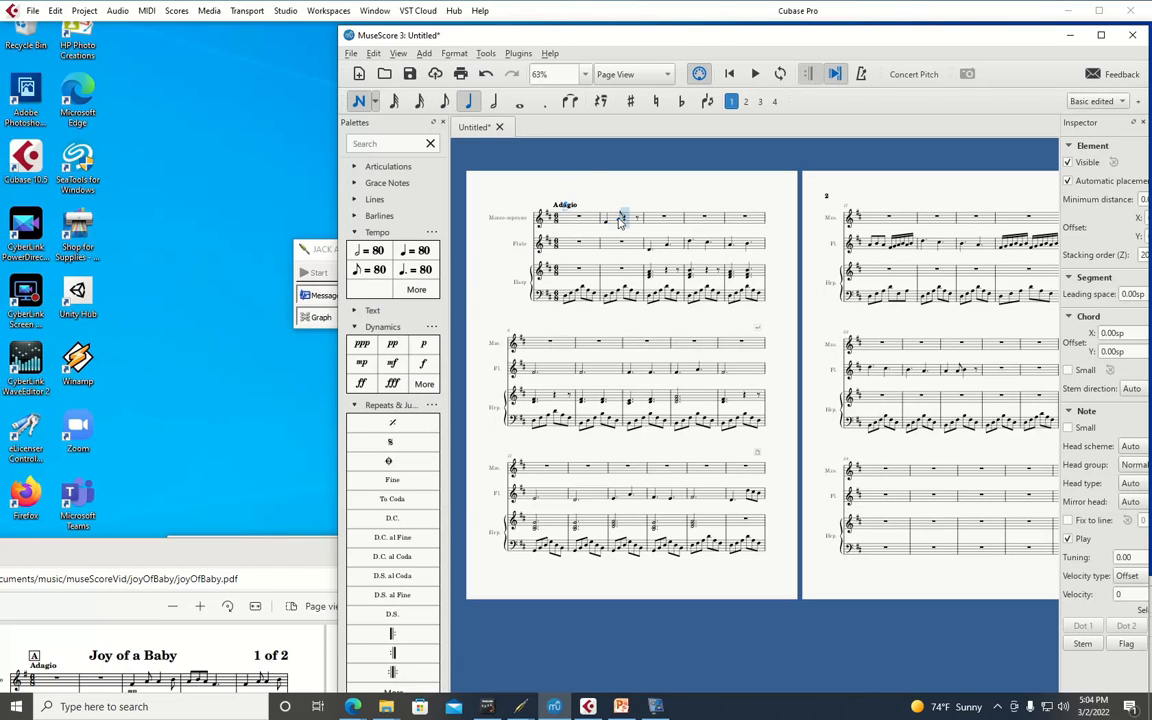
click(627, 219)
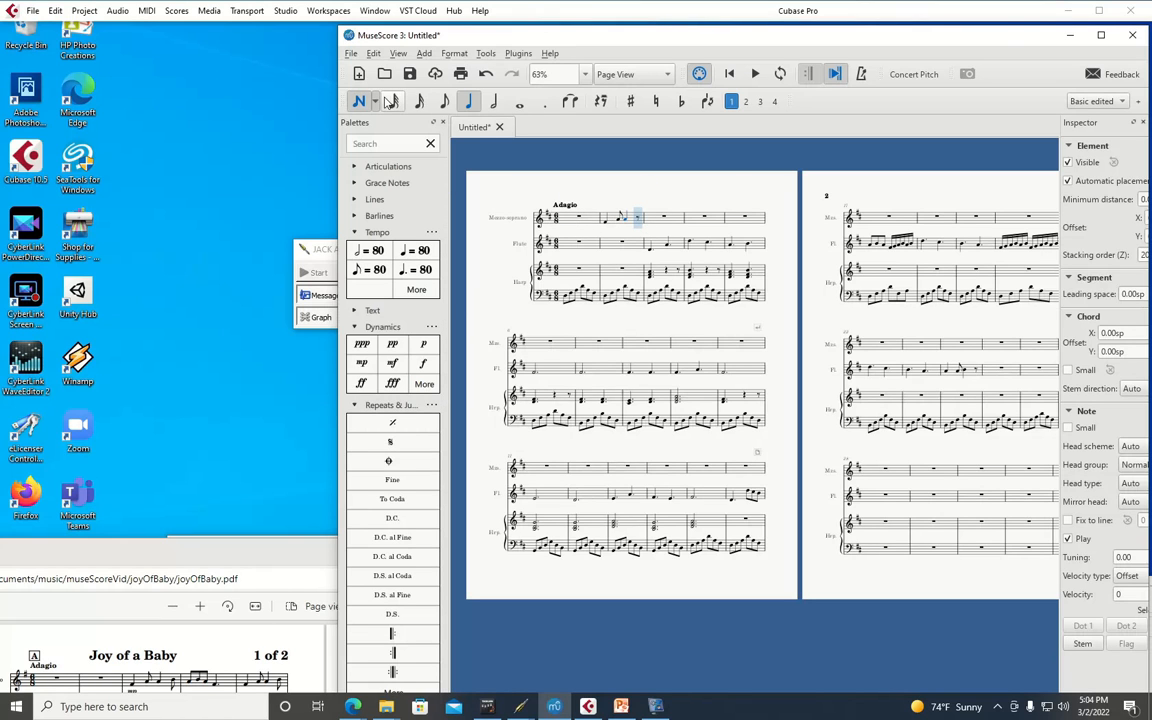
click(446, 104)
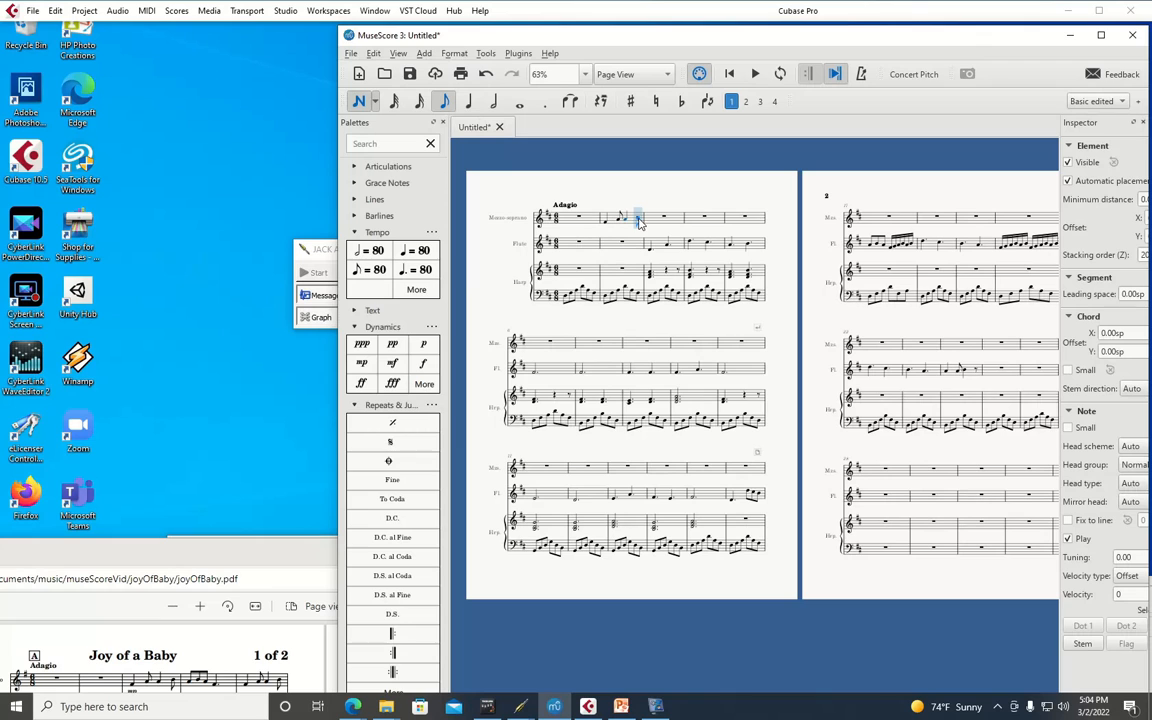
click(638, 219)
Fill mezzo-soprano measure 3 with three eighth notes, A, B and A, and a dotted quarter note F
click(653, 222)
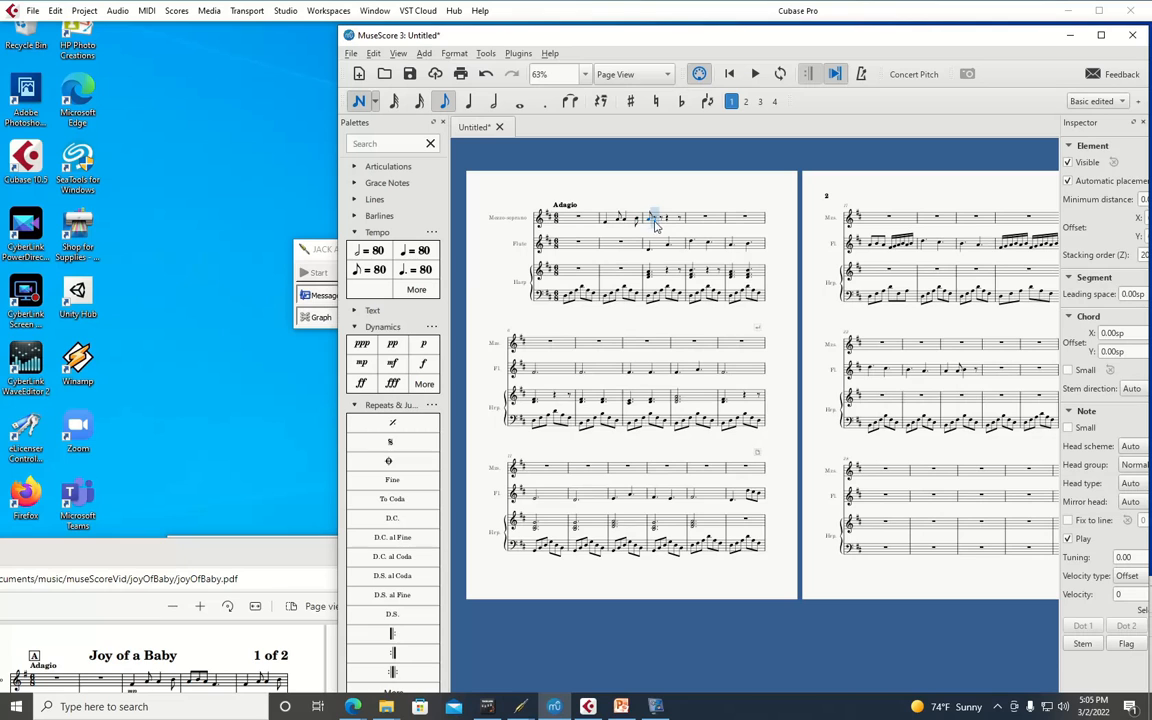
click(660, 221)
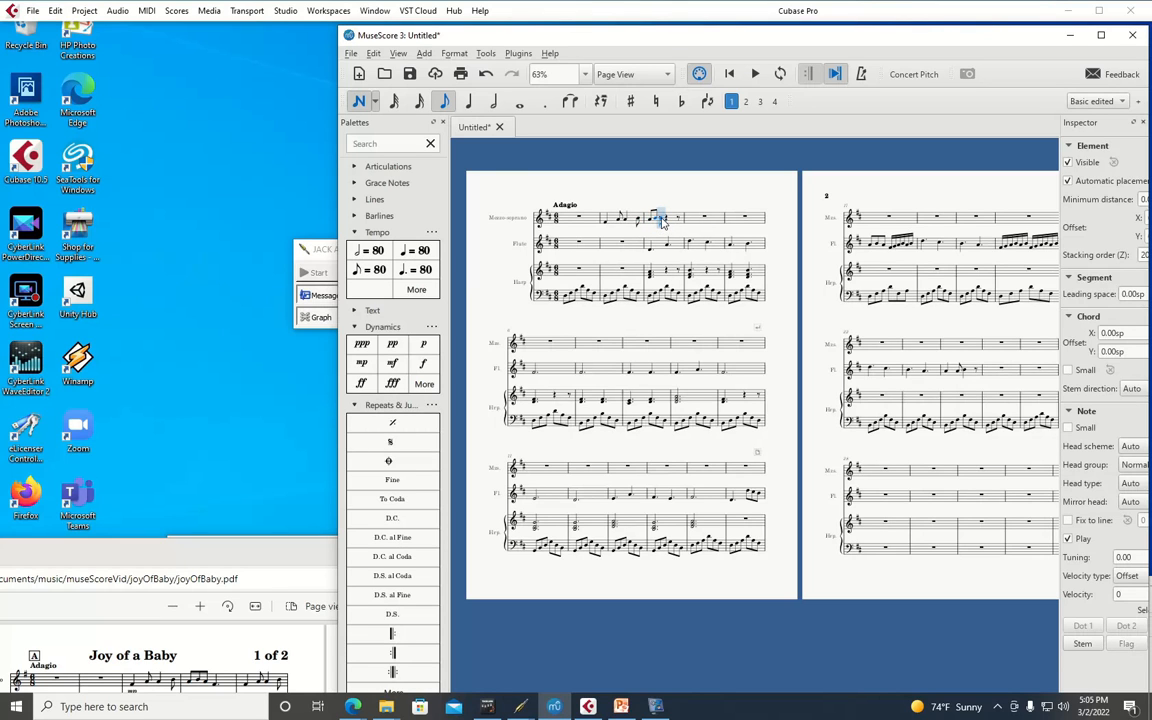
click(673, 221)
key(Escape)
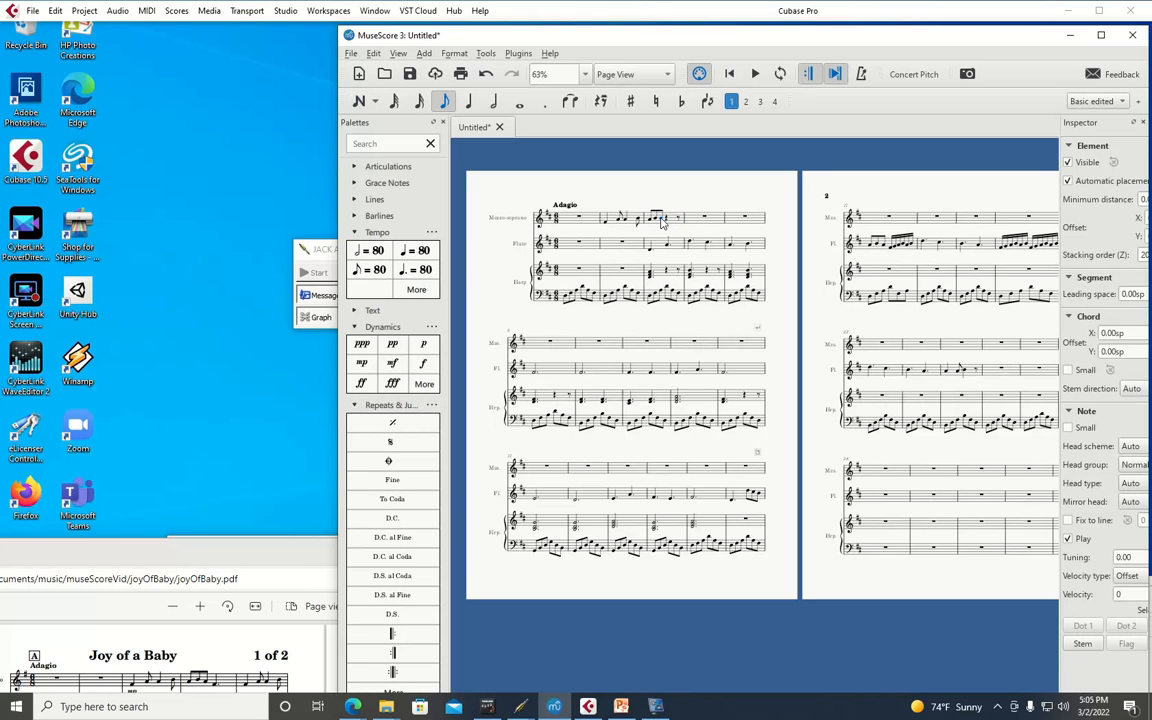
click(663, 220)
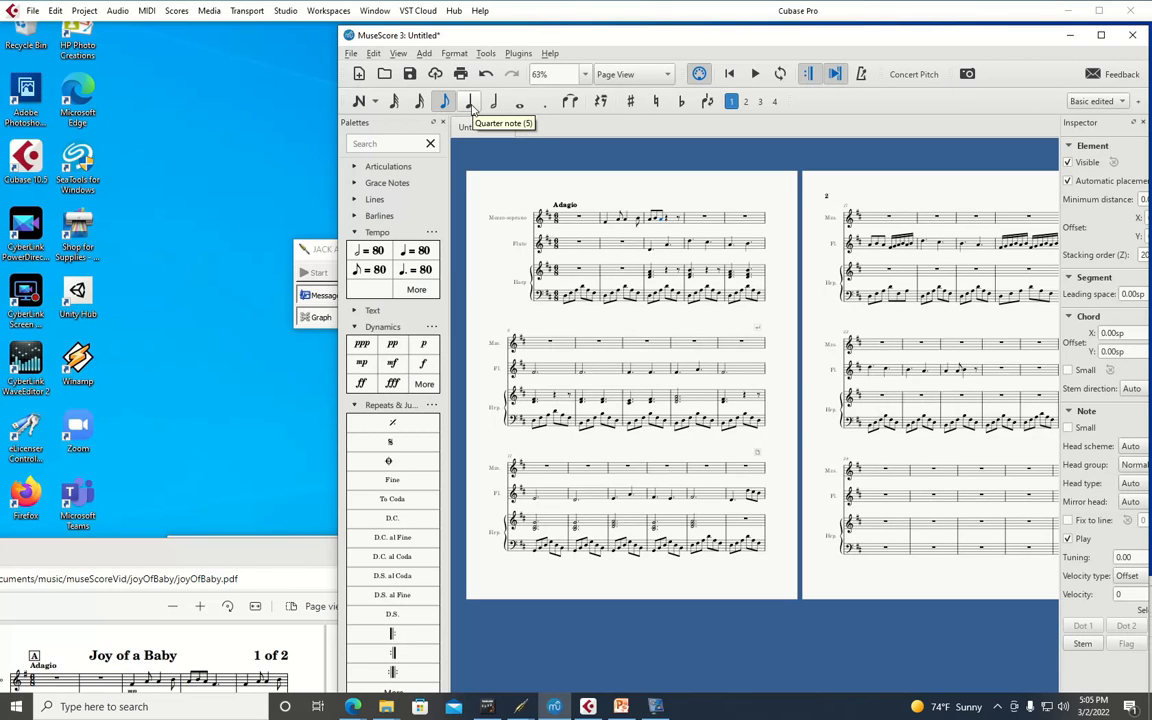
click(364, 100)
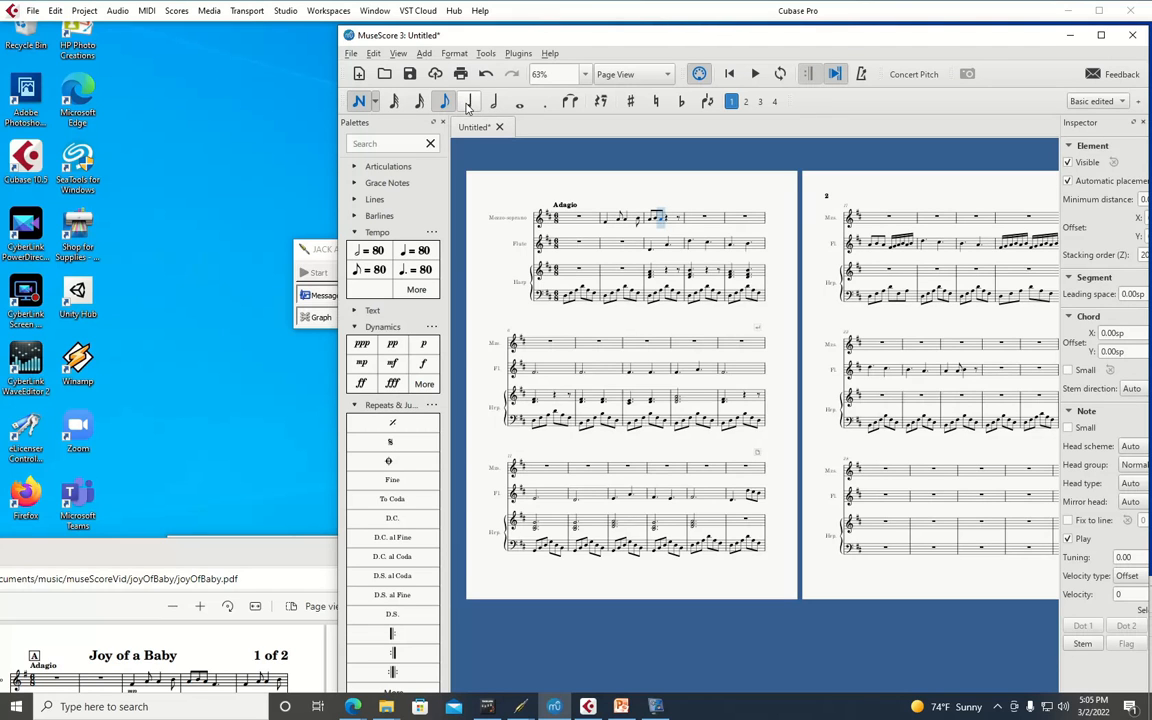
key(5)
key(period)
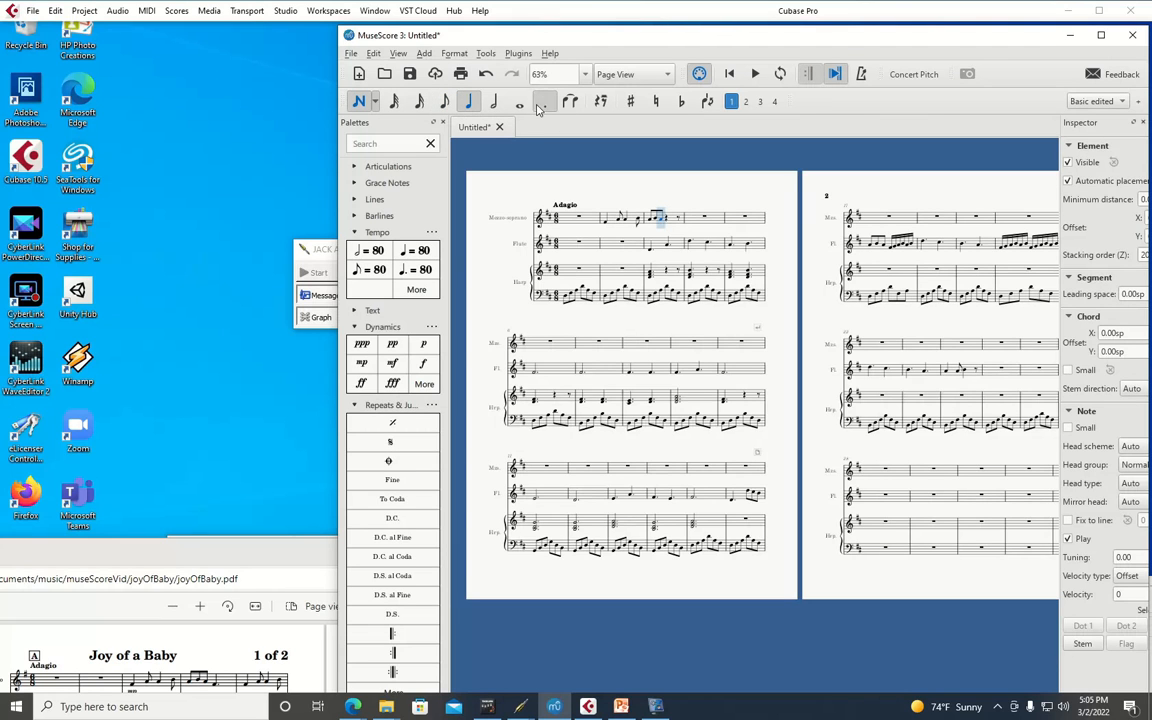
click(669, 228)
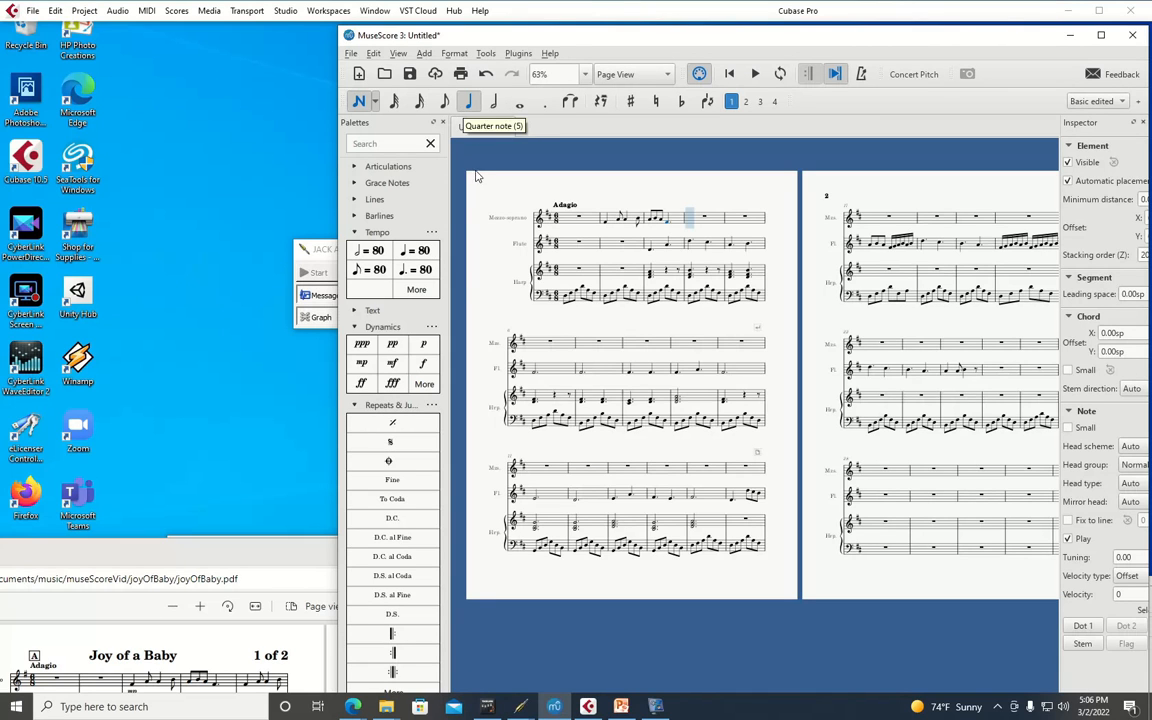
Enter a quarter note F, an eighth A, a quarter A and an eighth B in mezzo-soprano measure 4
click(466, 105)
click(691, 223)
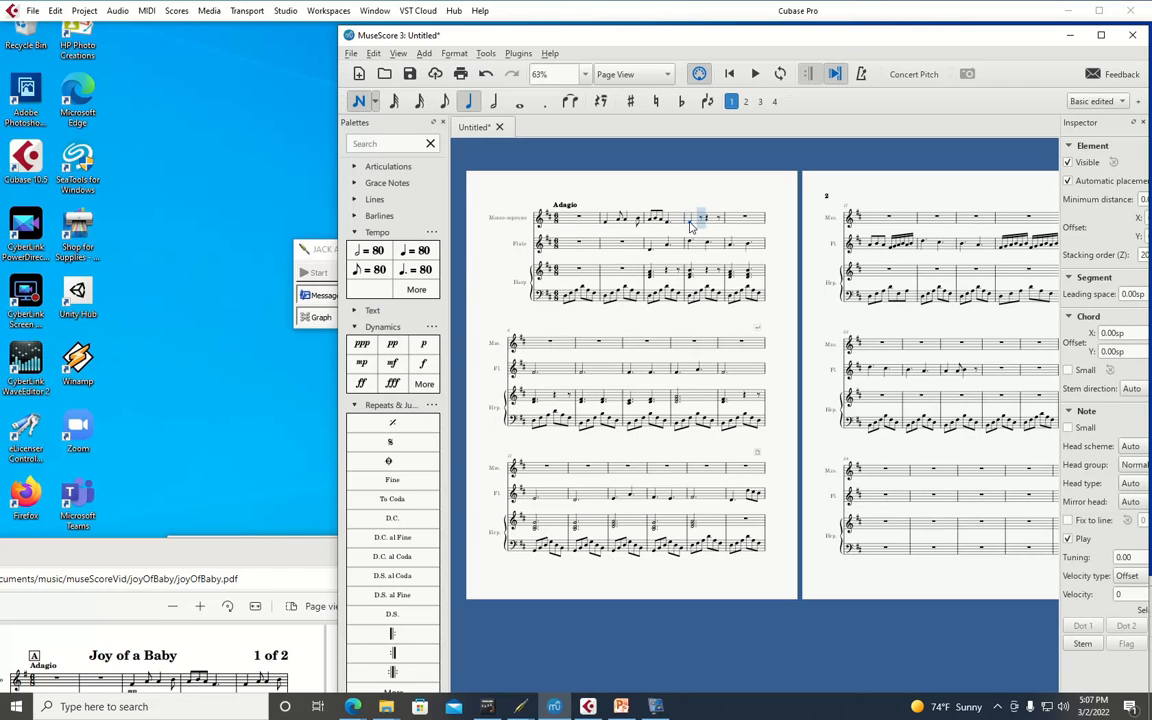
click(444, 102)
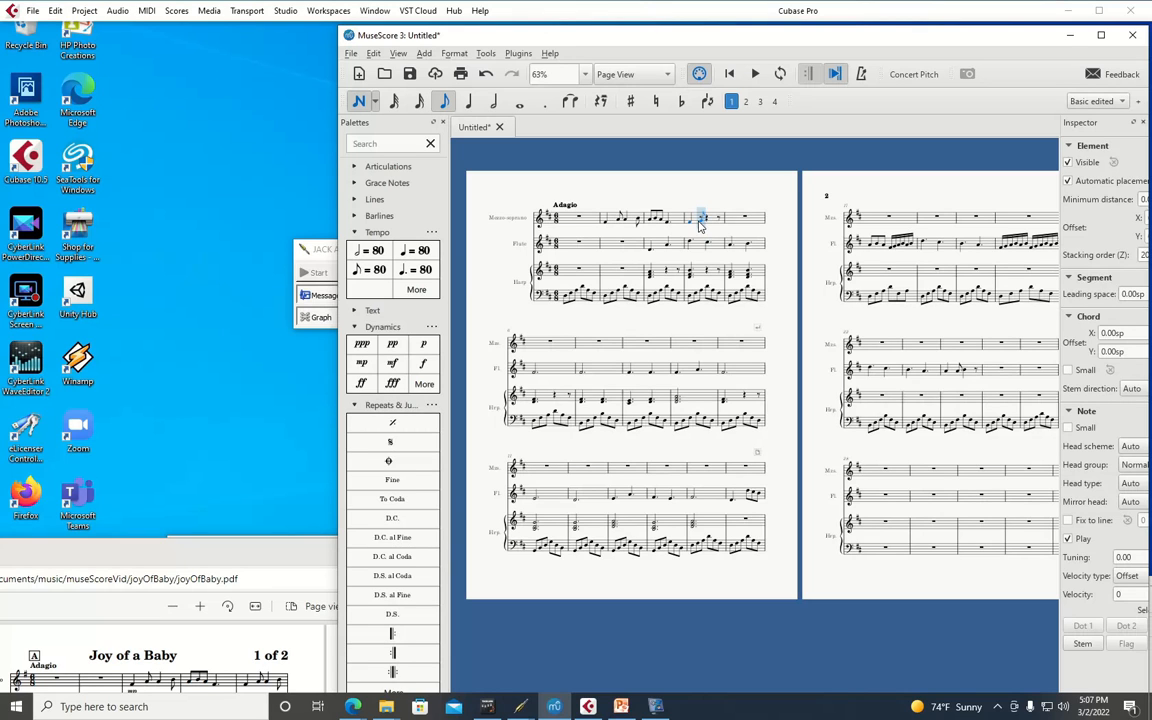
click(731, 219)
key(Escape)
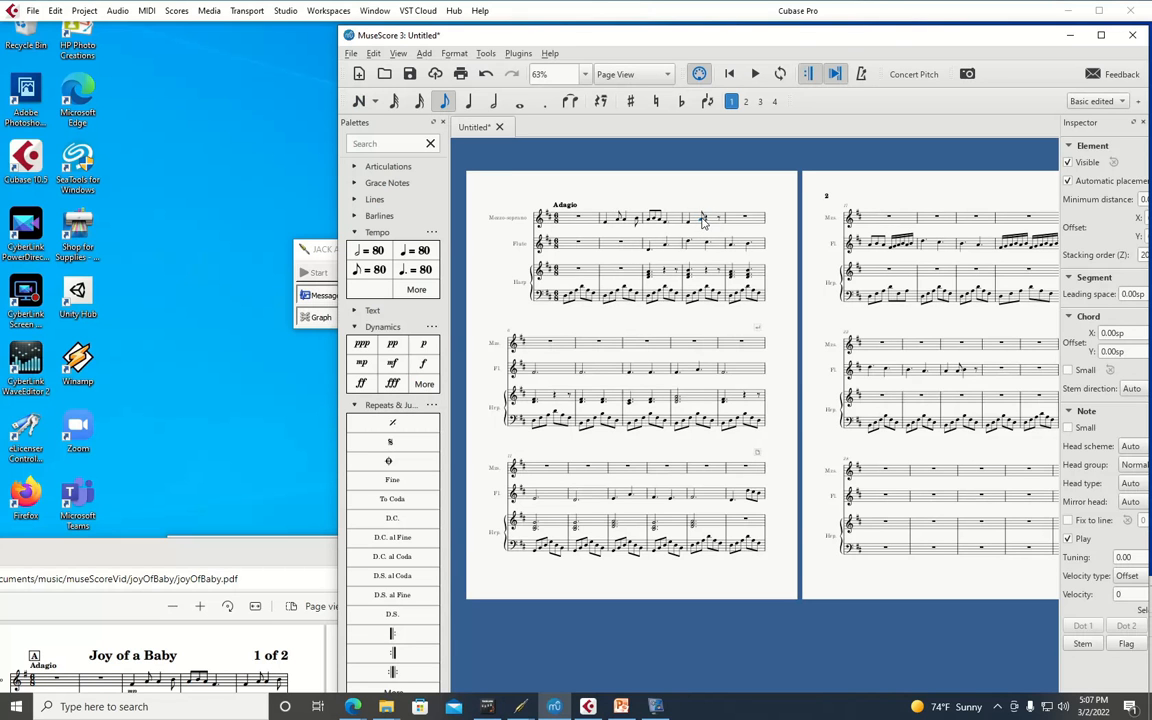
ctrl+scroll(702, 222, up, 10)
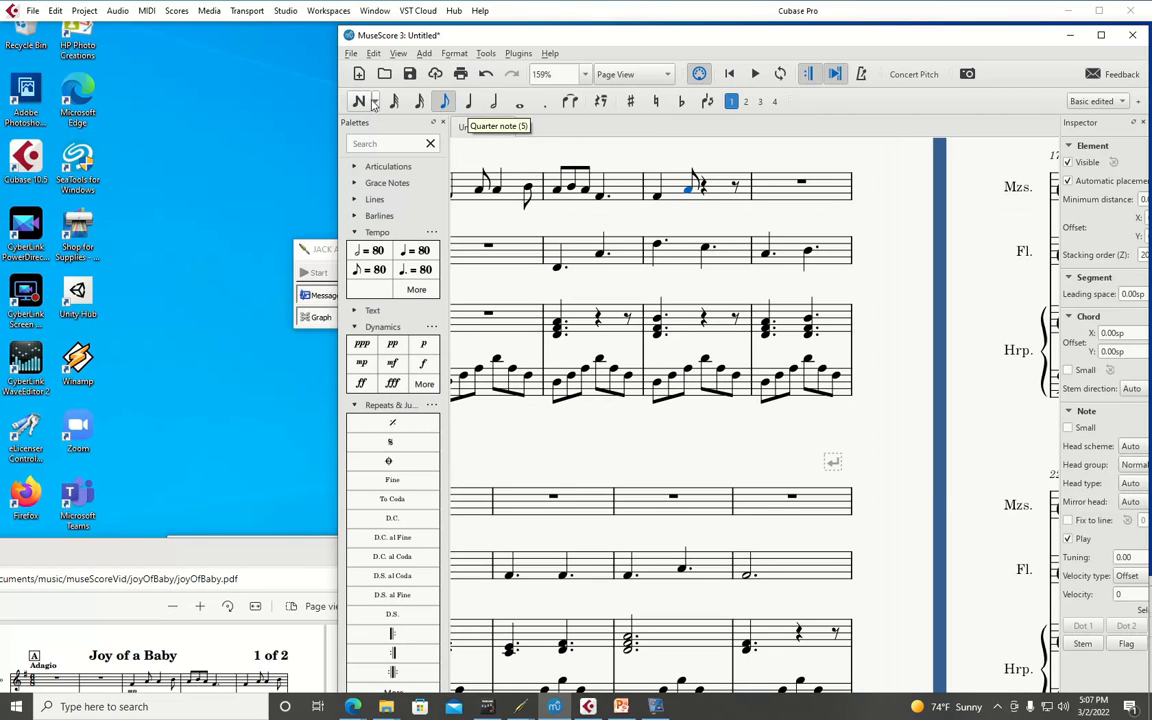
click(467, 103)
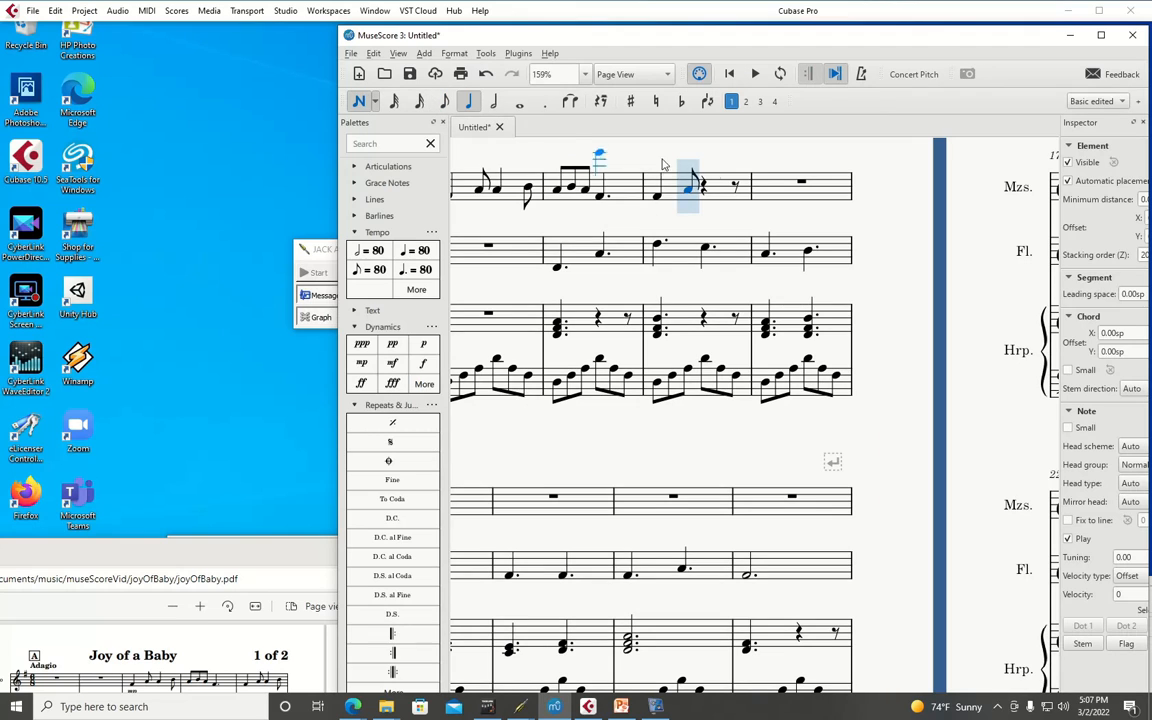
click(707, 194)
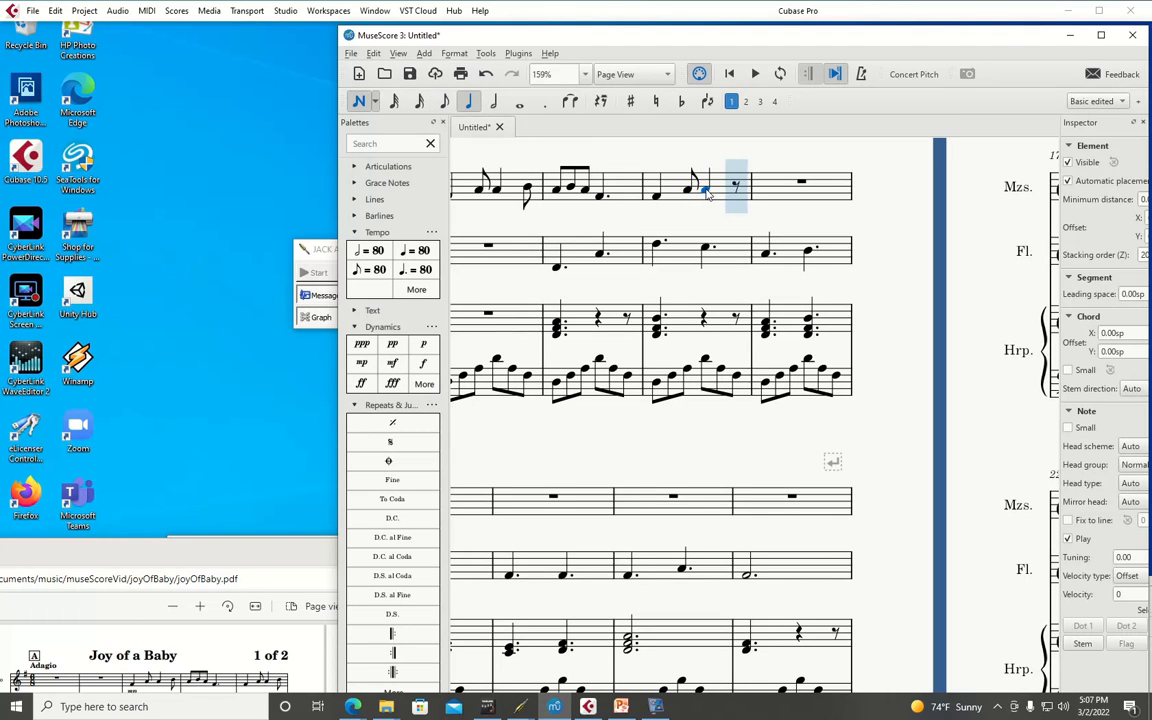
click(446, 103)
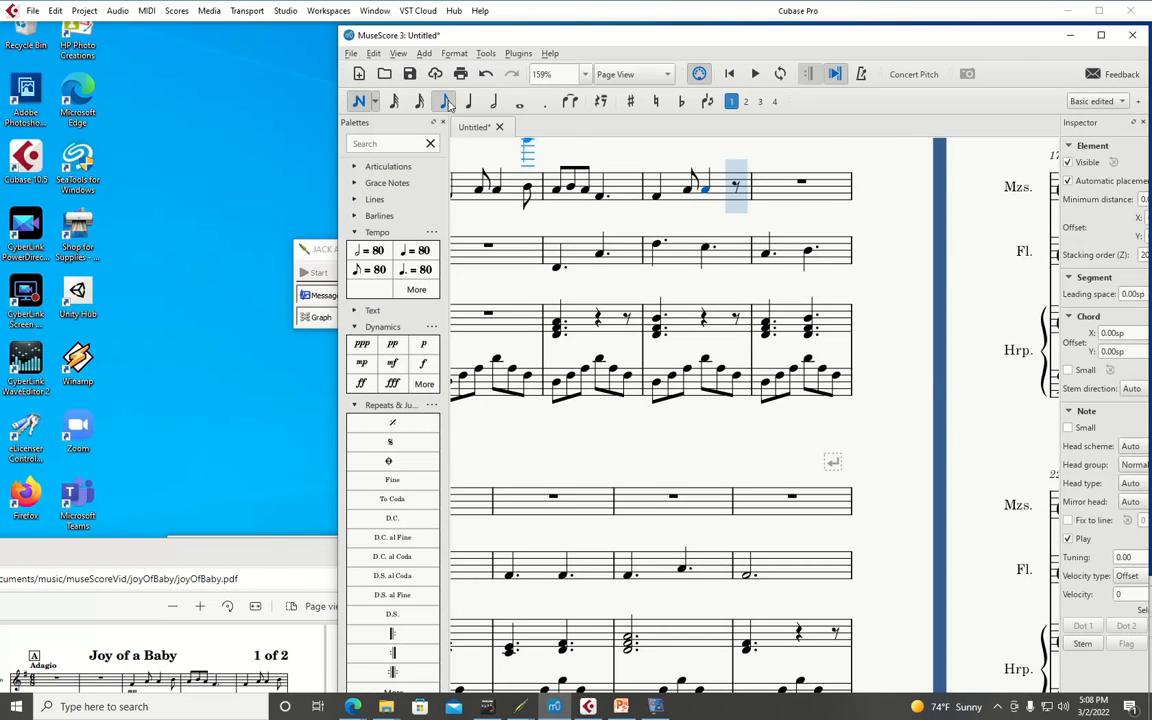
click(729, 192)
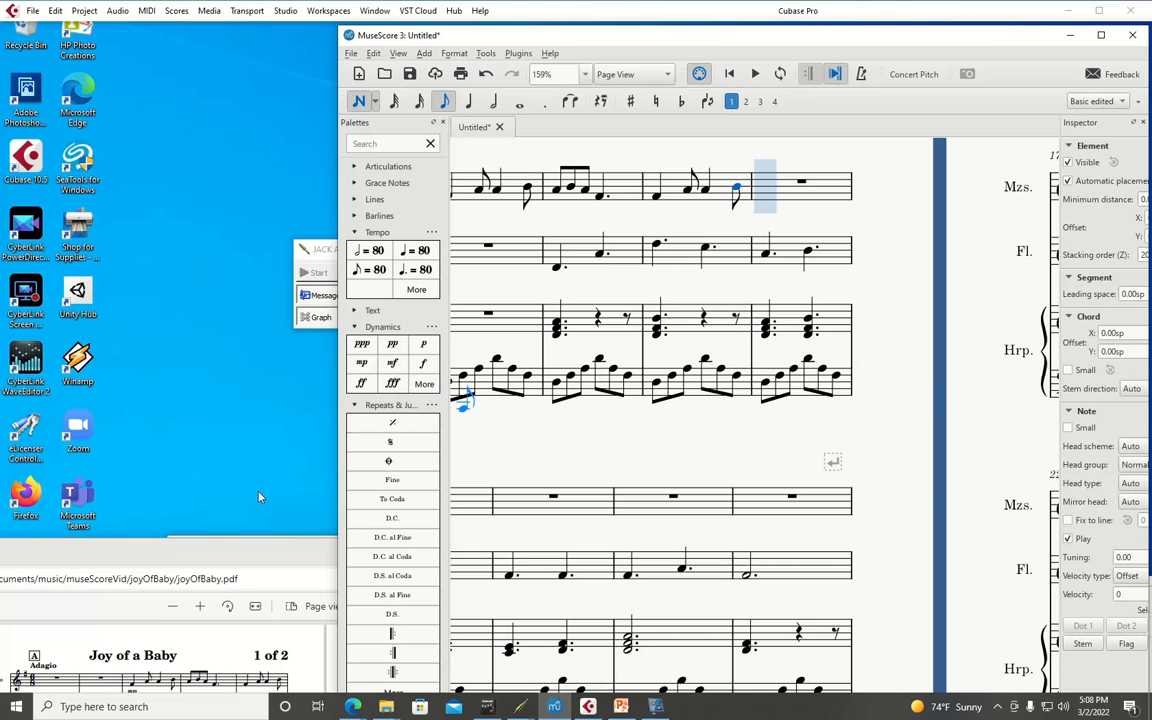
Rearrange the reference PDF and score windows so that the PDF's page 1 and the opening systems of the score are both visible
drag(210, 540, 490, 273)
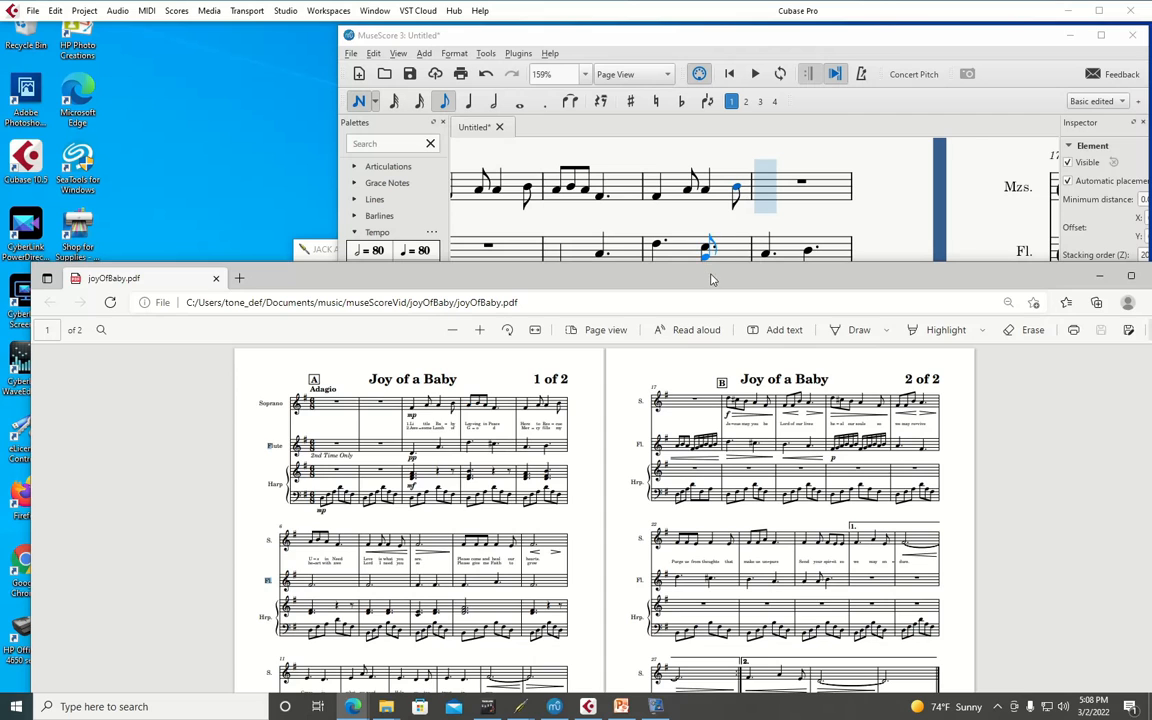
drag(700, 282, 445, 391)
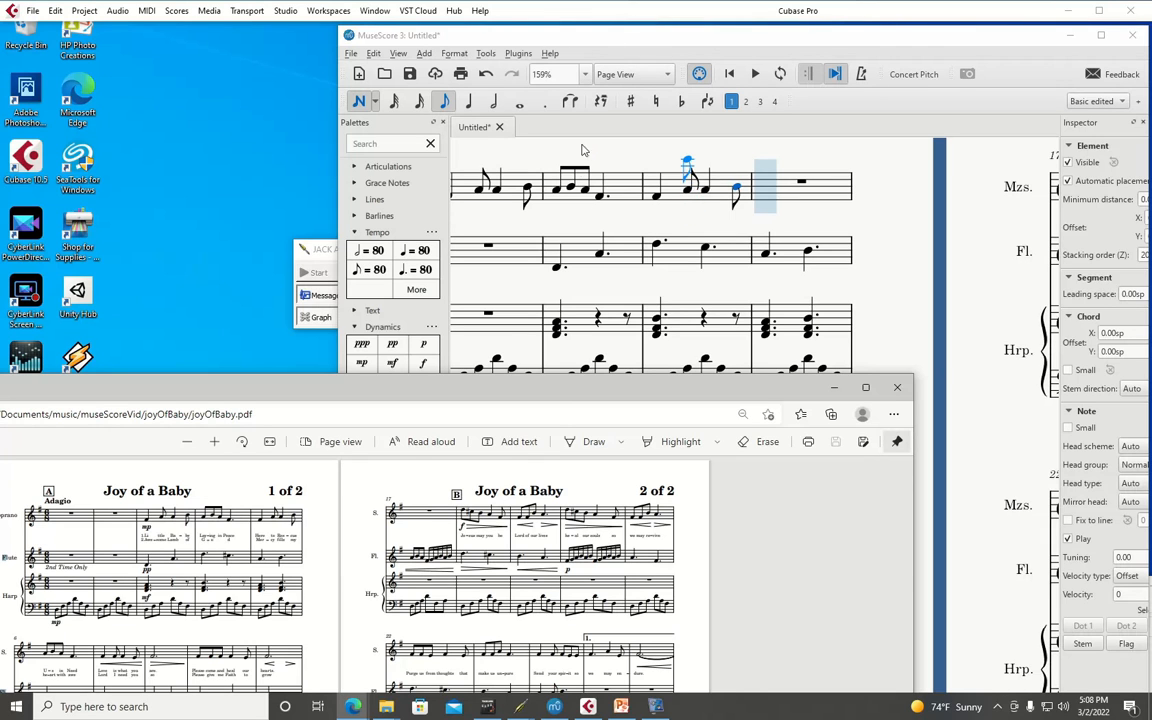
scroll(580, 205, down, 8)
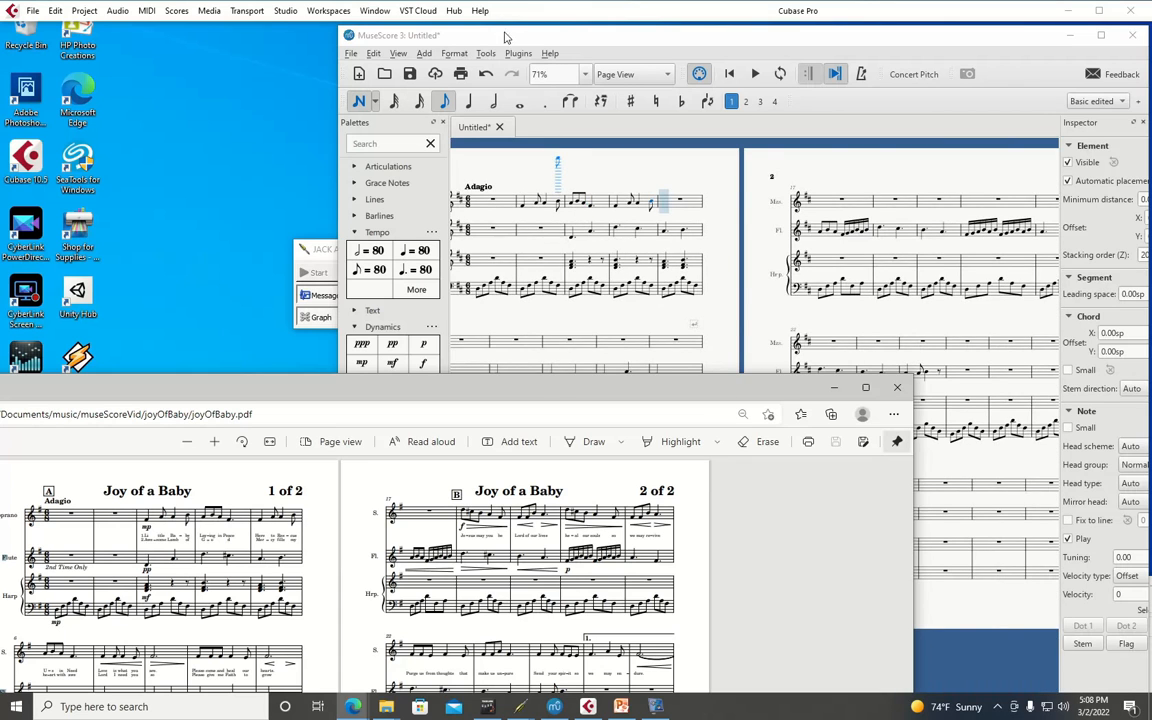
drag(457, 35, 520, 30)
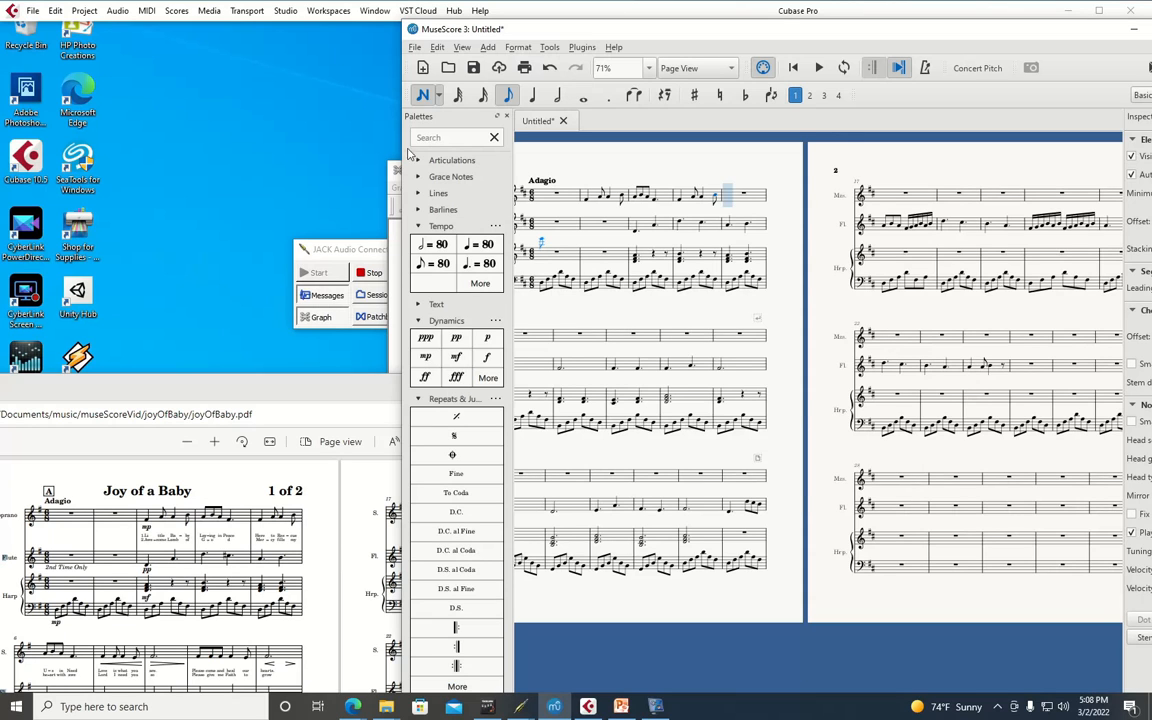
Add a system break from the Breaks & Spacers palette to measure 4
click(422, 401)
click(432, 485)
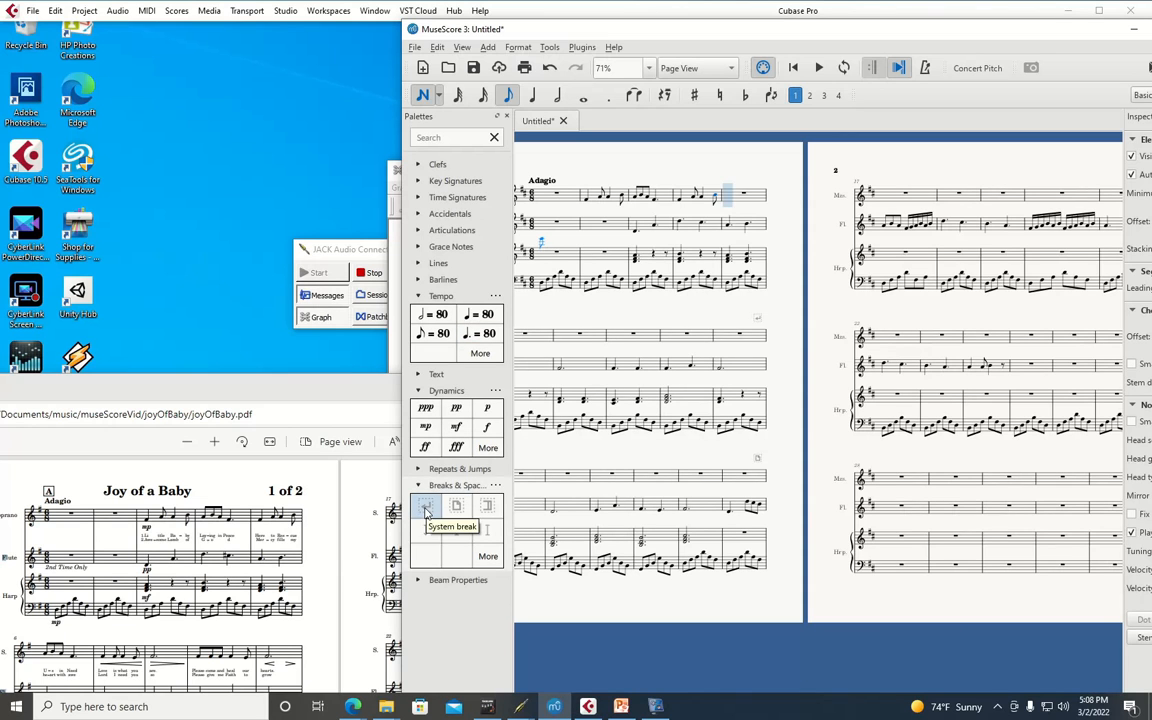
drag(426, 510, 694, 199)
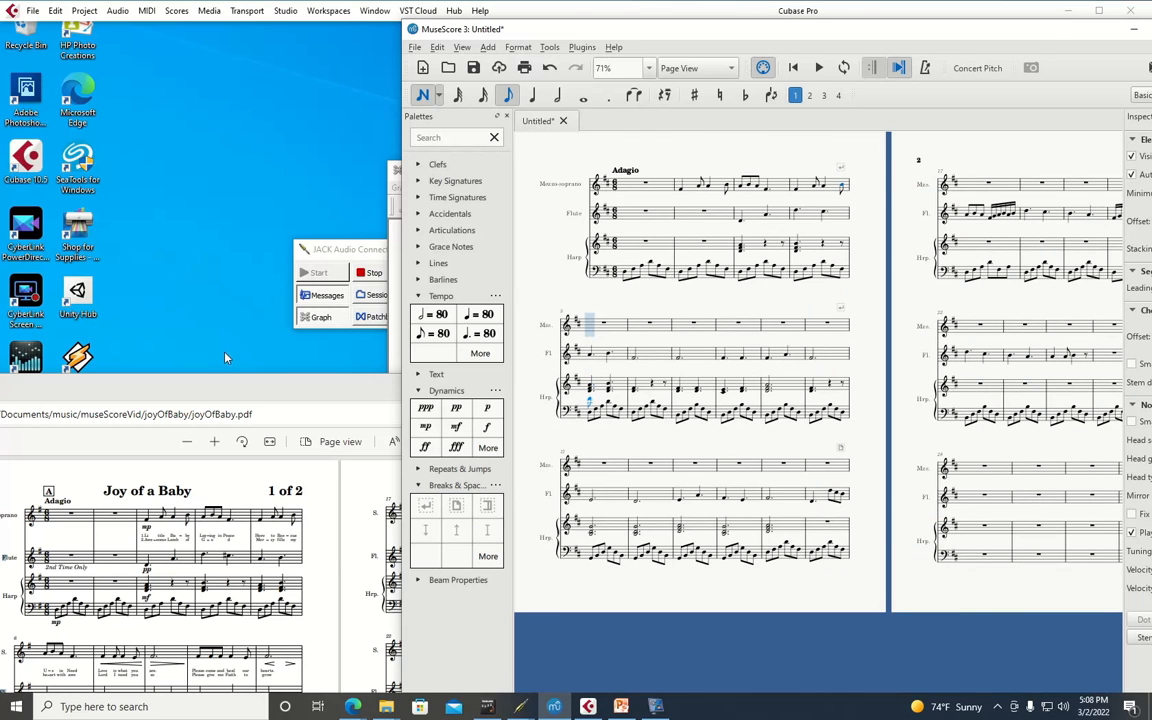
Place the reference PDF beside the score and enter the eighth notes A and B at the start of mezzo-soprano measure 5
drag(238, 391, 256, 65)
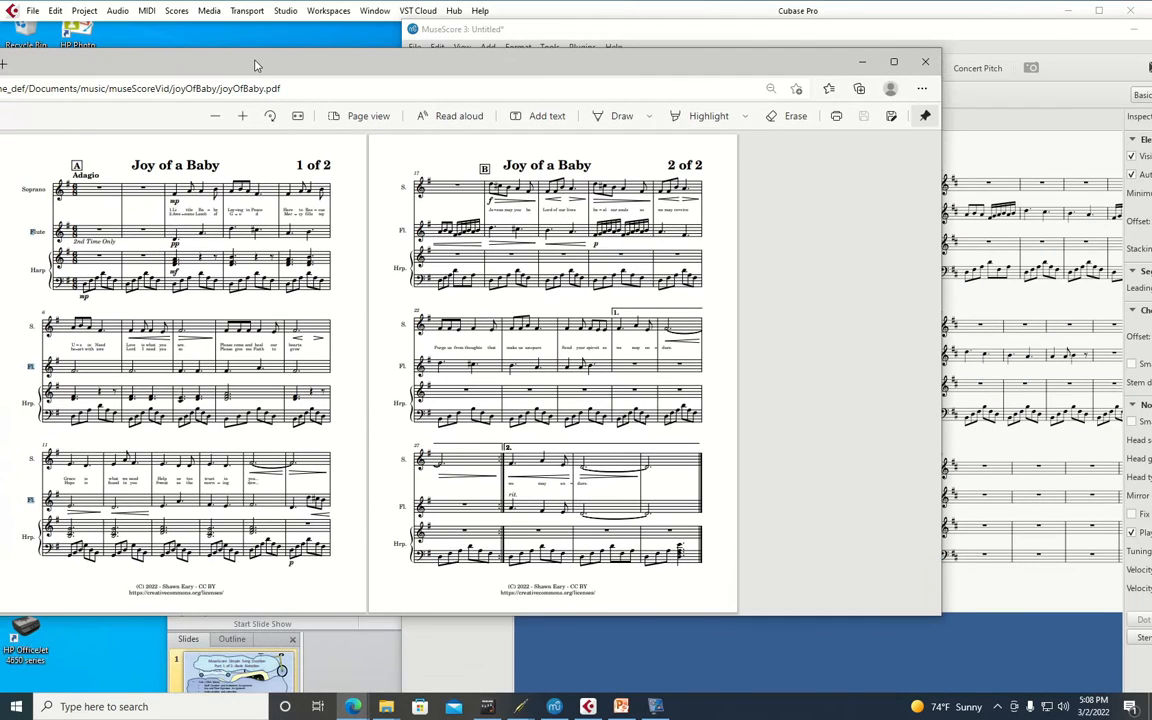
click(786, 32)
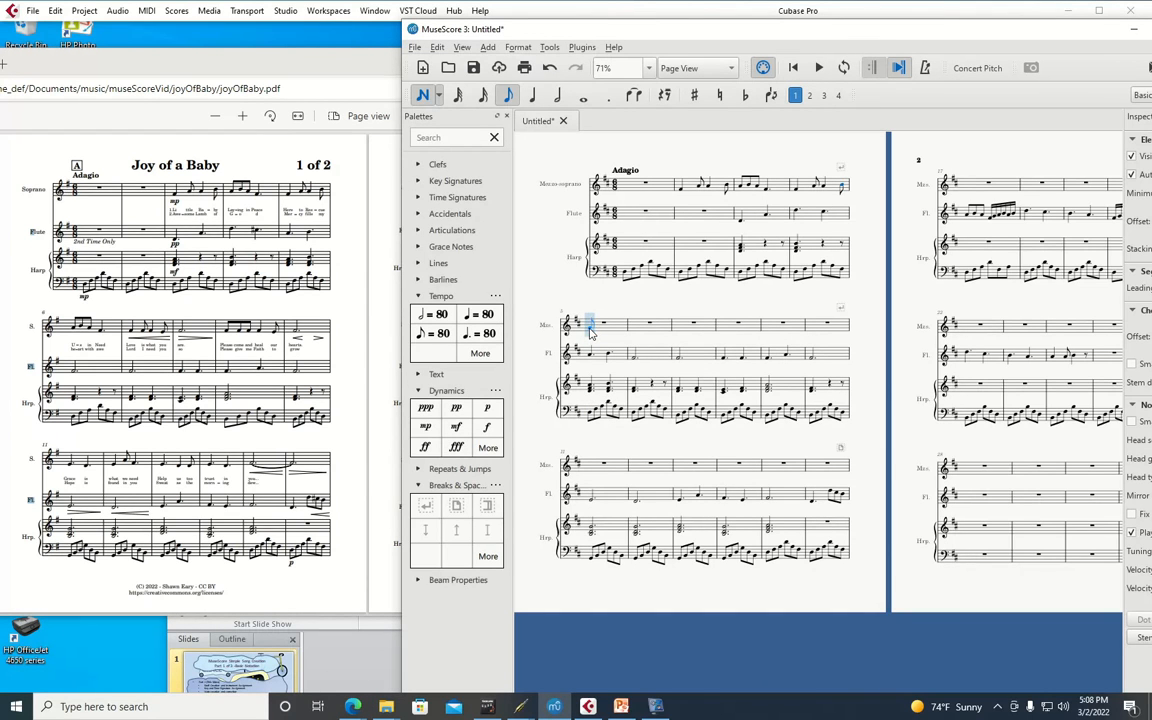
click(592, 327)
scroll(594, 338, up, 1)
scroll(594, 338, up, 8)
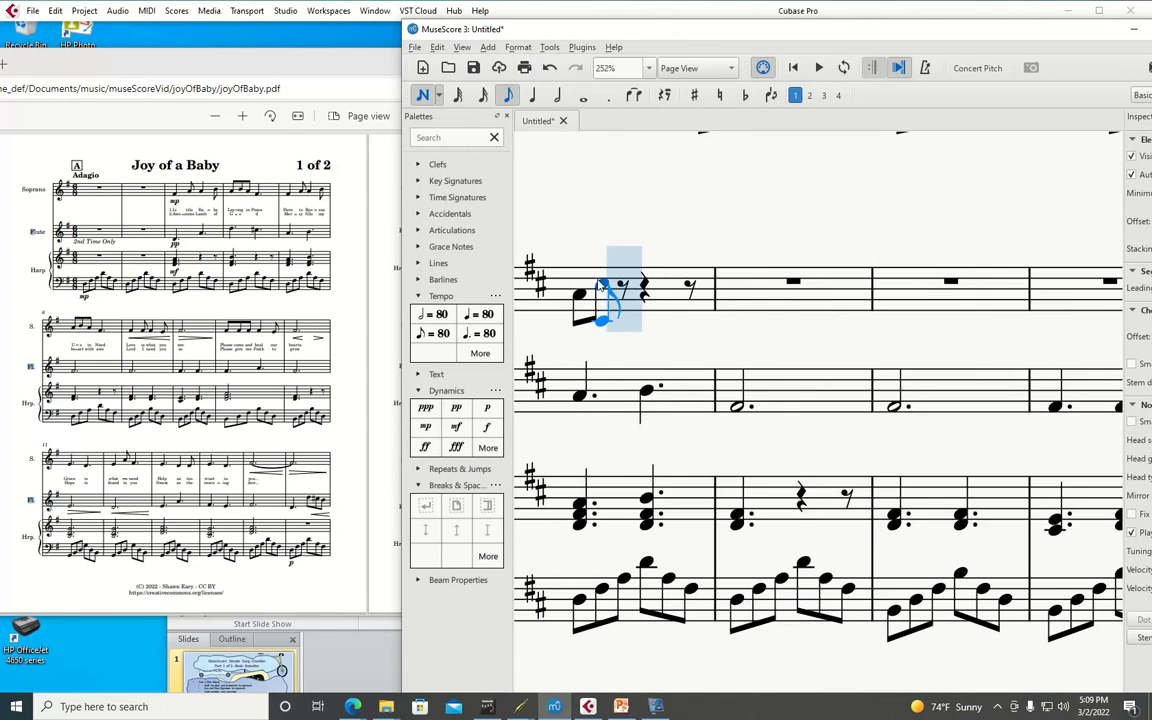
key(Escape)
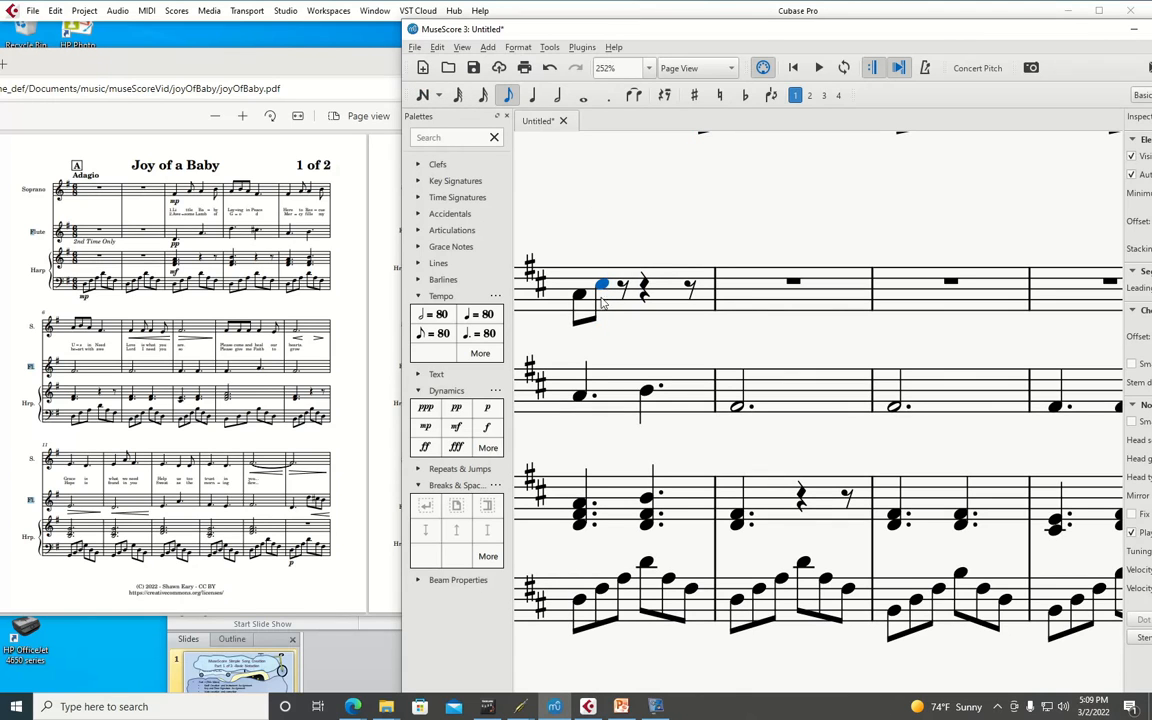
key(x)
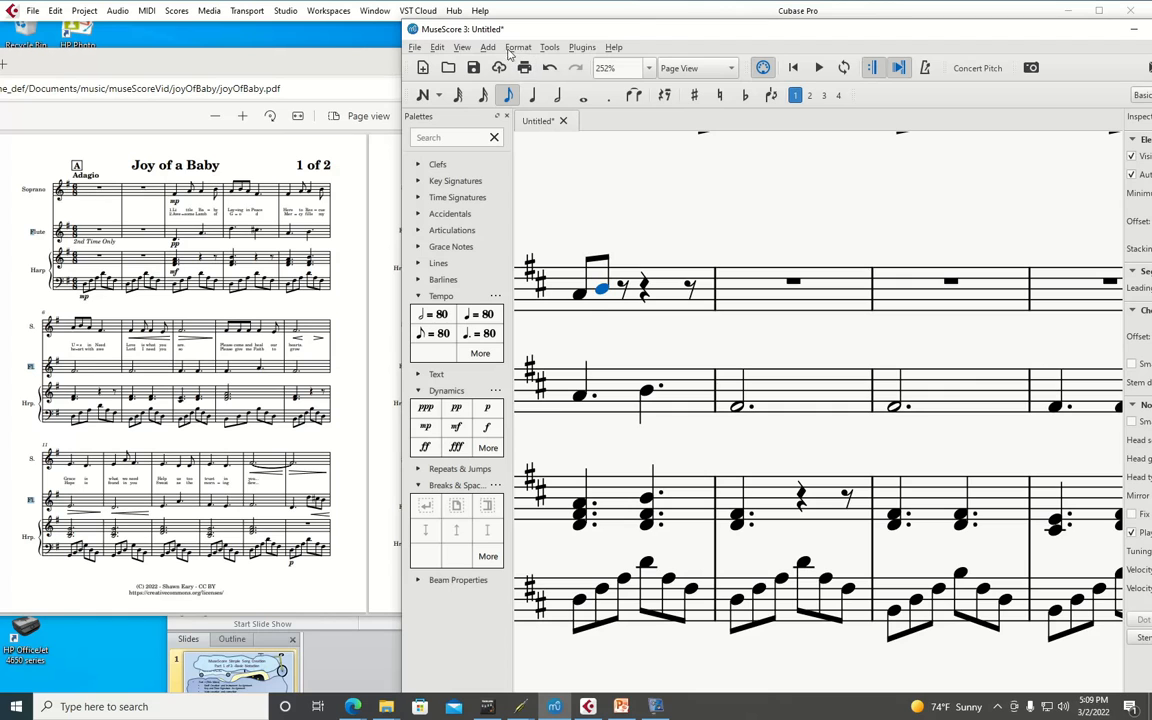
Complete mezzo-soprano measure 5 with an eighth note A and a dotted quarter note F
click(423, 95)
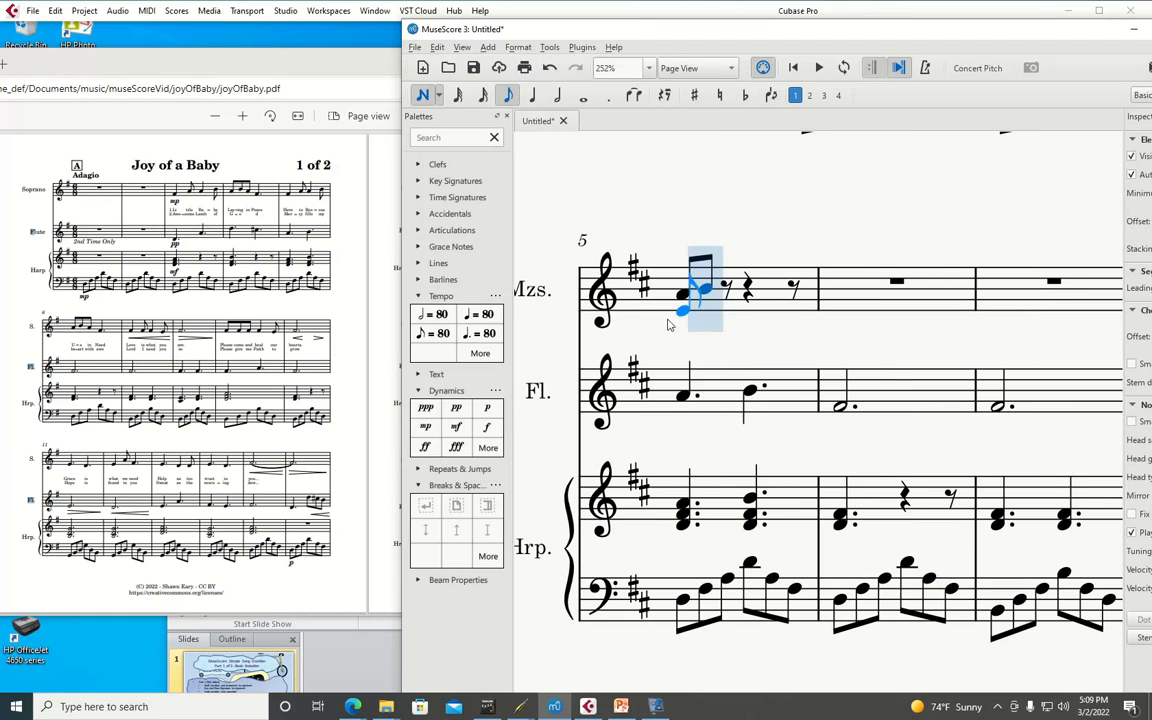
click(730, 293)
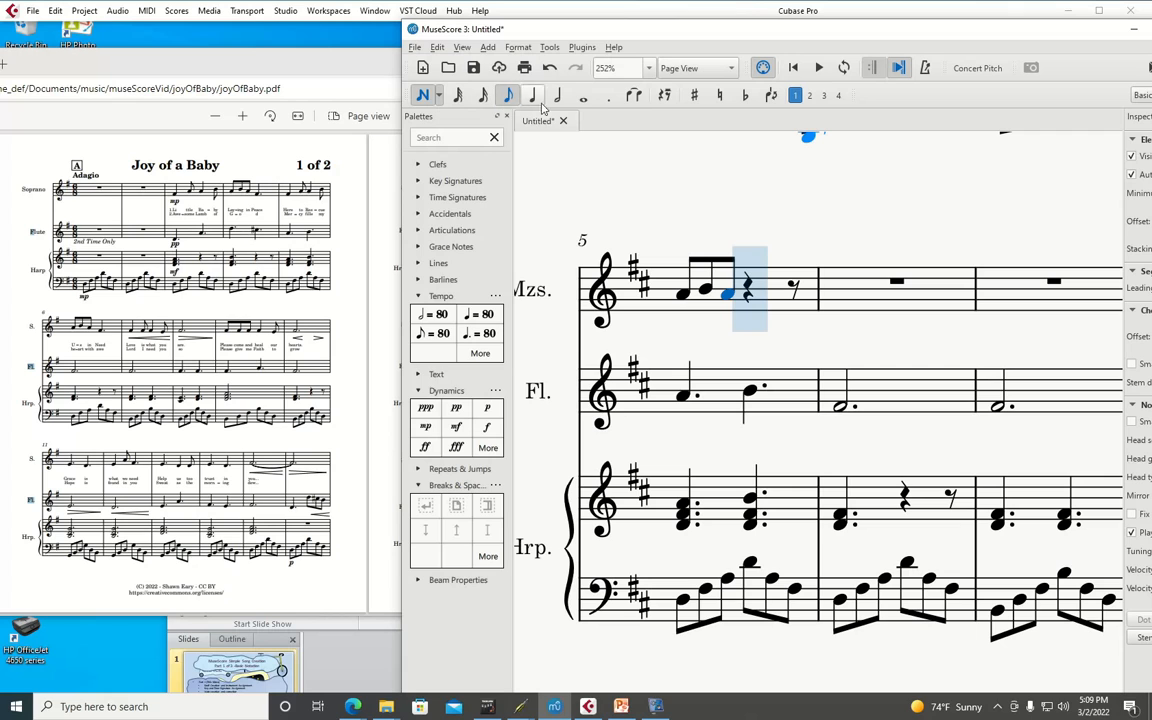
key(5)
click(608, 95)
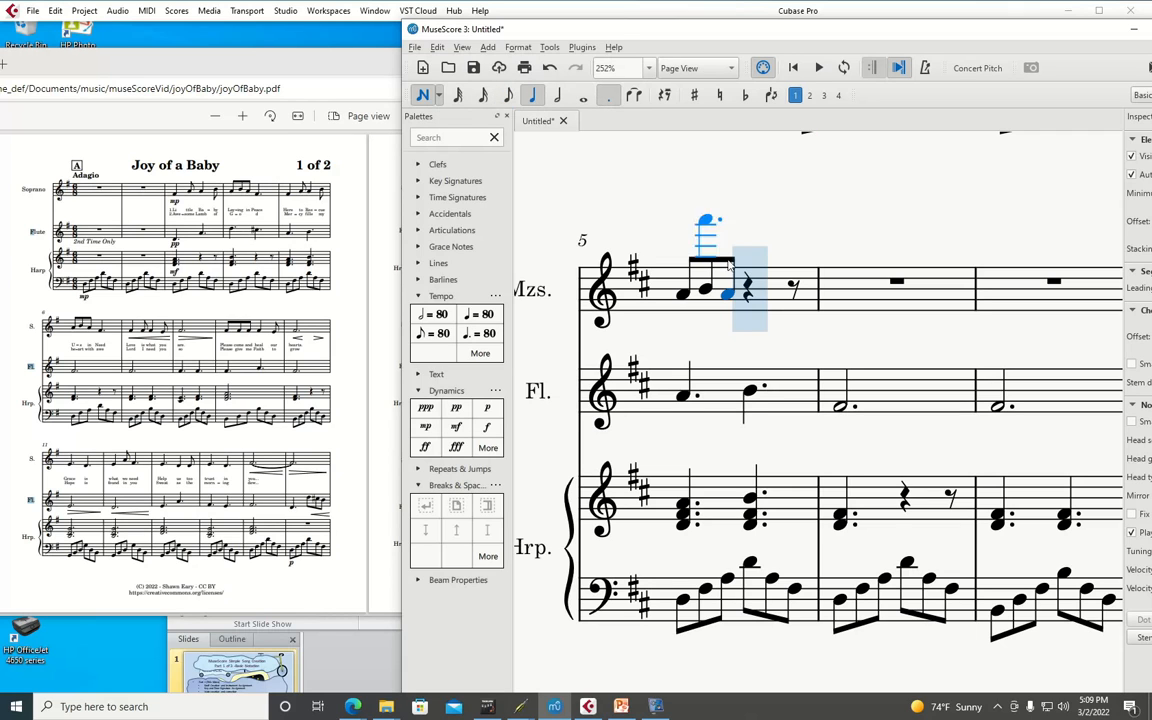
click(760, 310)
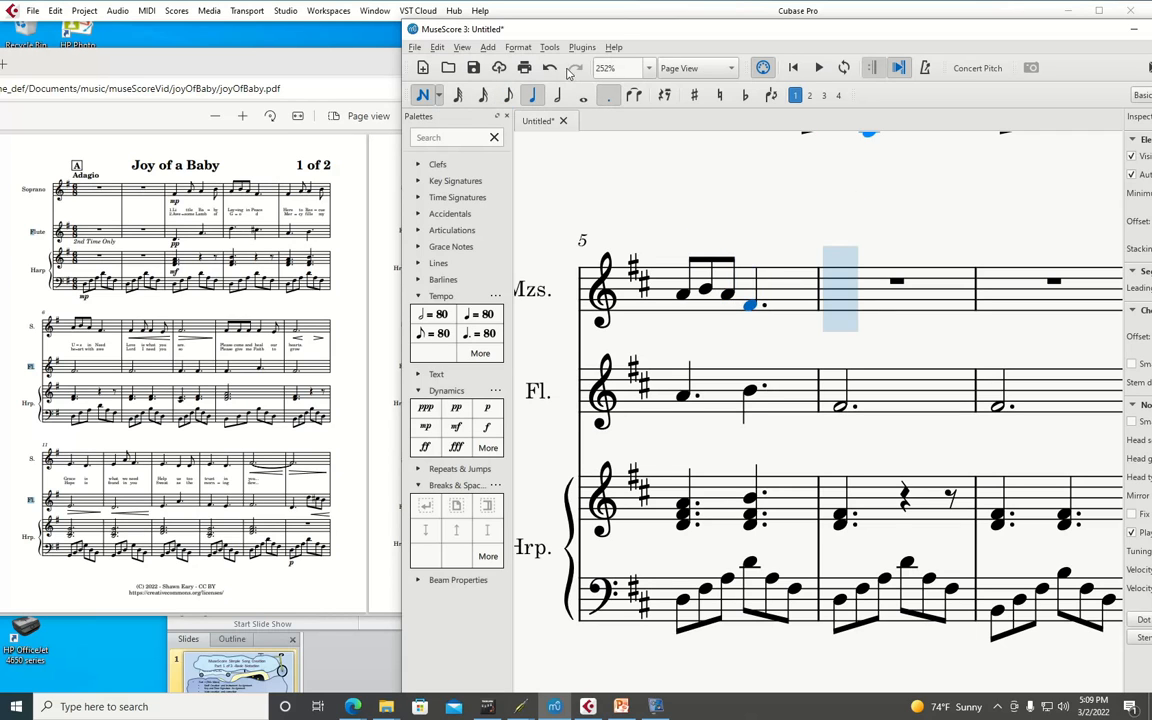
Fill mezzo-soprano measure 6 with a quarter F, an eighth F, a quarter F and an eighth E
click(840, 305)
key(3)
click(885, 305)
click(533, 95)
click(910, 305)
click(508, 95)
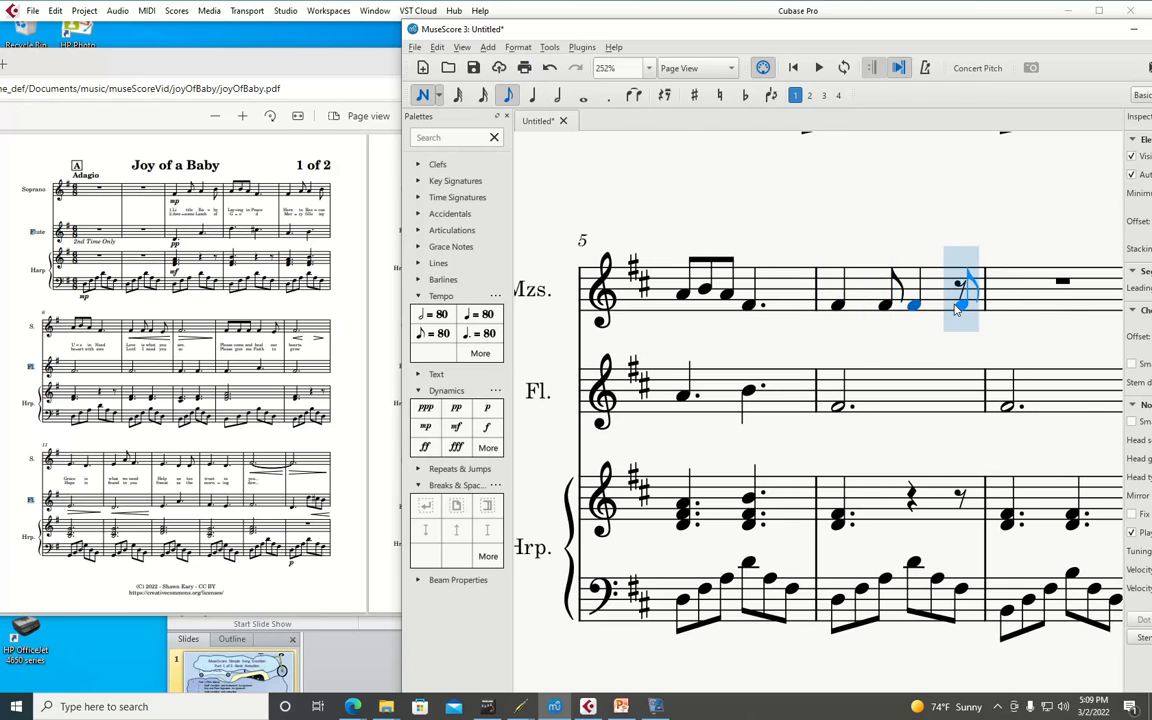
click(960, 306)
Enter a dotted half note F in mezzo-soprano measure 7
click(557, 95)
click(608, 95)
scroll(577, 311, down, 1)
scroll(577, 311, down, 1)
click(700, 305)
Fill mezzo-soprano measure 8 with three eighth-note Fs, a quarter F and an eighth E
click(508, 95)
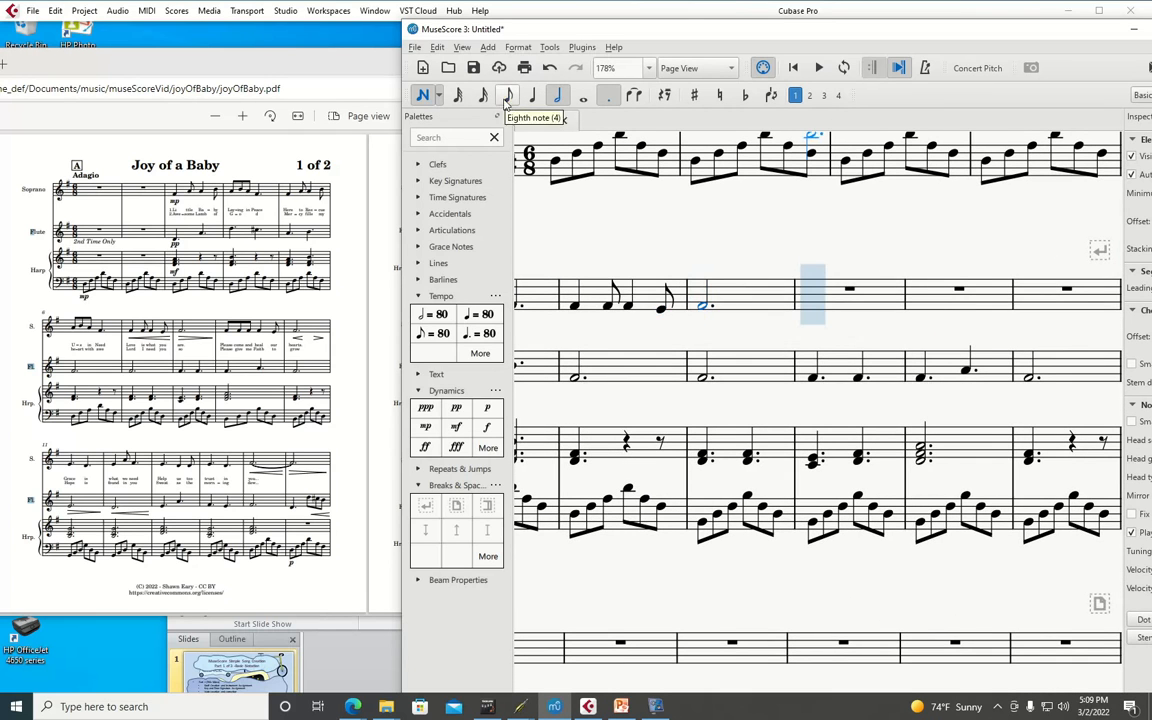
click(812, 303)
click(826, 303)
click(843, 303)
click(857, 305)
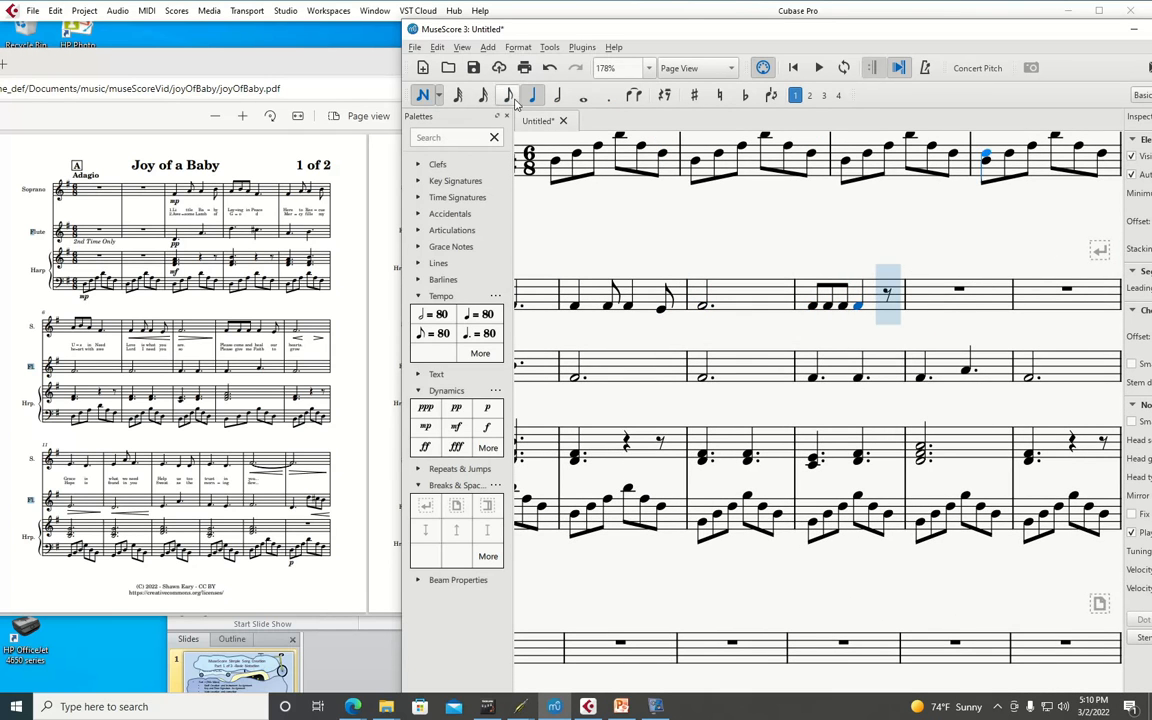
click(884, 311)
Check the audio and MIDI I/O settings in the preferences
click(437, 47)
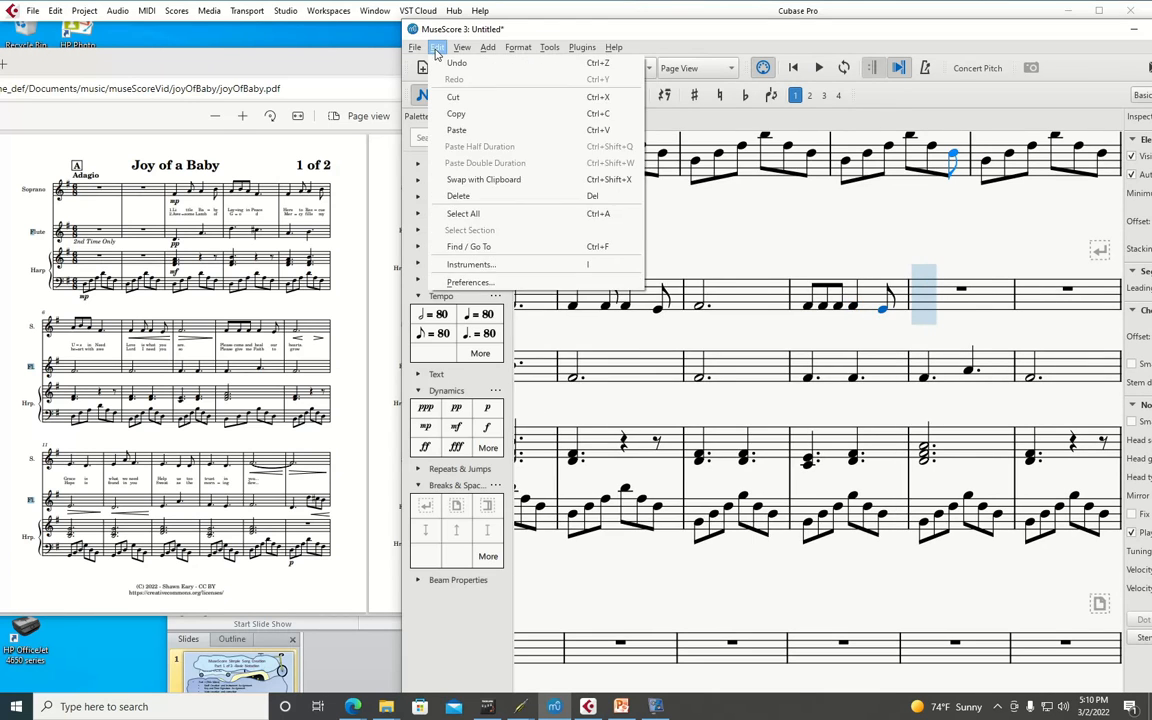
click(488, 280)
click(494, 166)
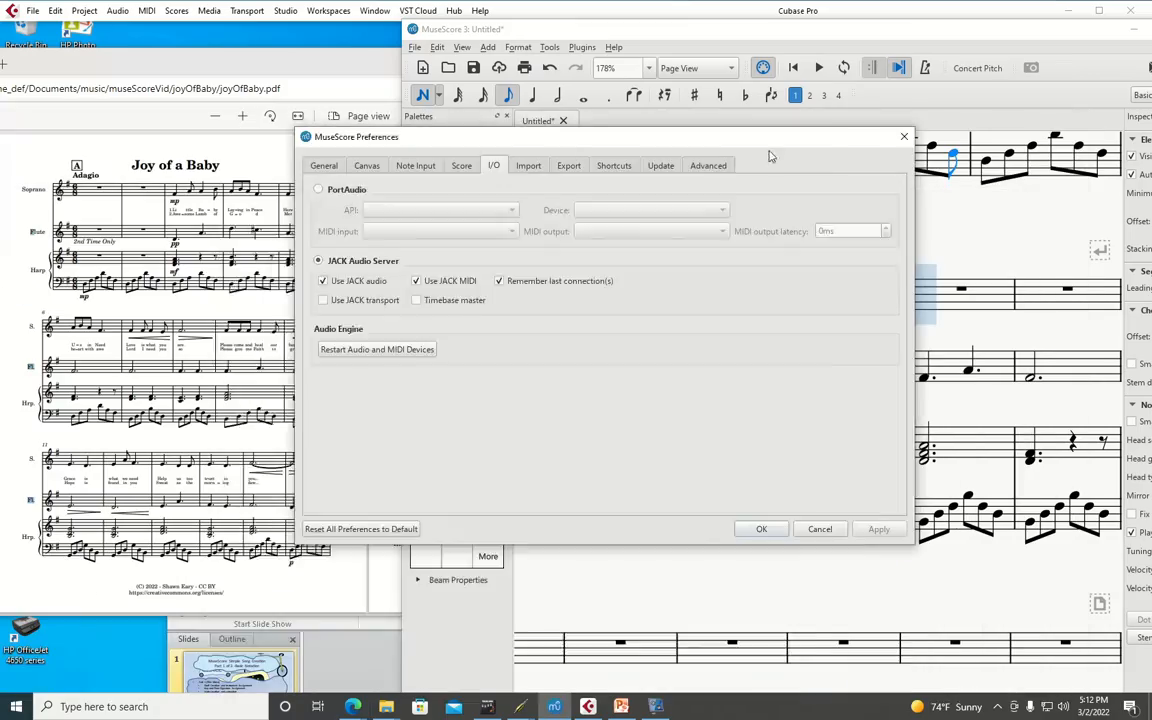
Reposition the reference PDF and continue the mezzo-soprano line from measure 9, filling measure 10 with dotted quarter notes E and D
drag(402, 72, 172, 87)
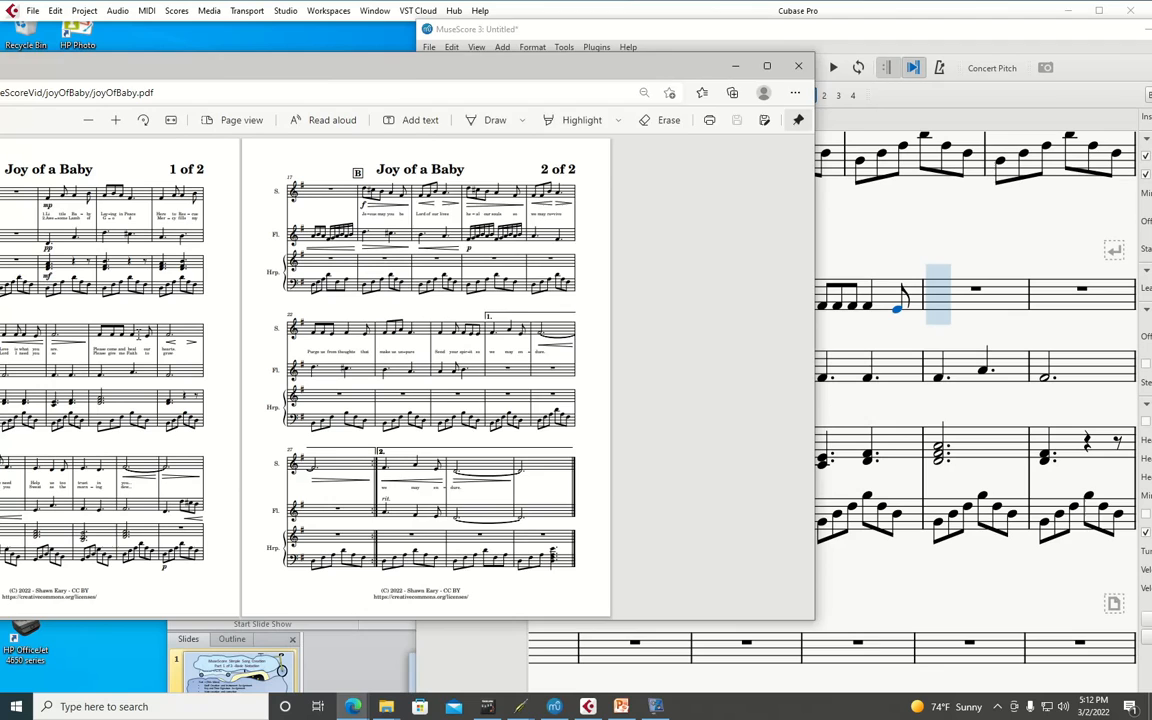
click(930, 310)
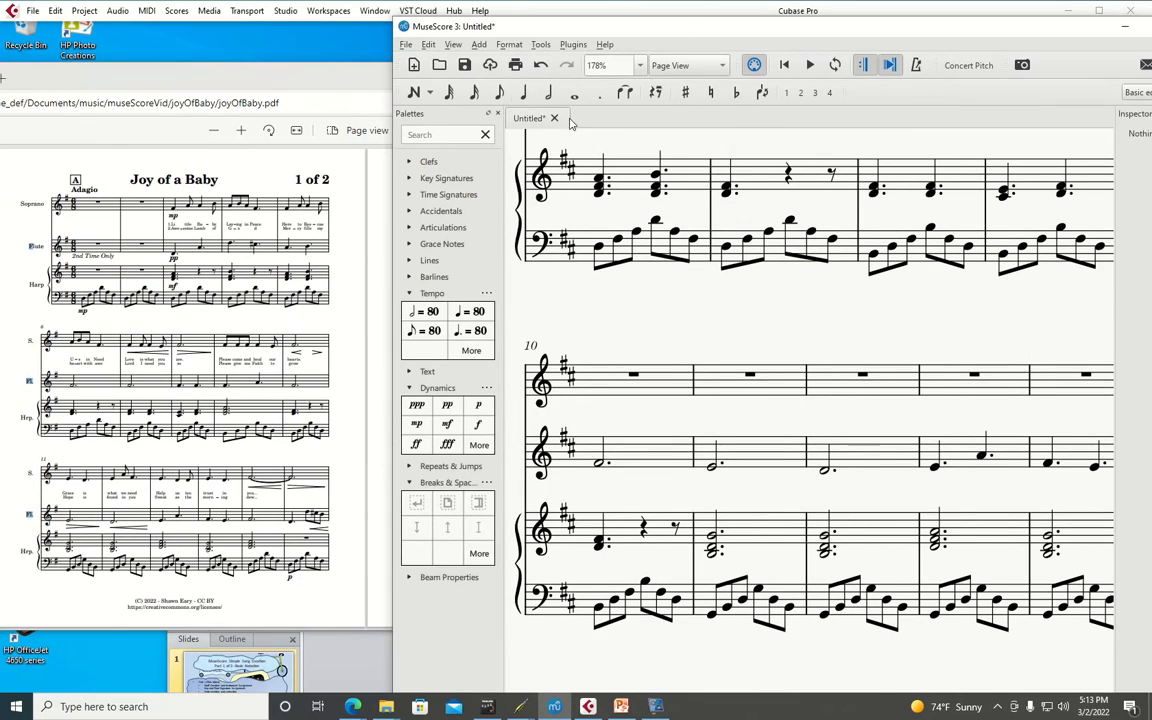
click(625, 394)
click(671, 398)
Fill mezzo-soprano measure 11 with a quarter E, an eighth A and a dotted quarter F
click(600, 92)
click(737, 394)
click(499, 92)
click(769, 384)
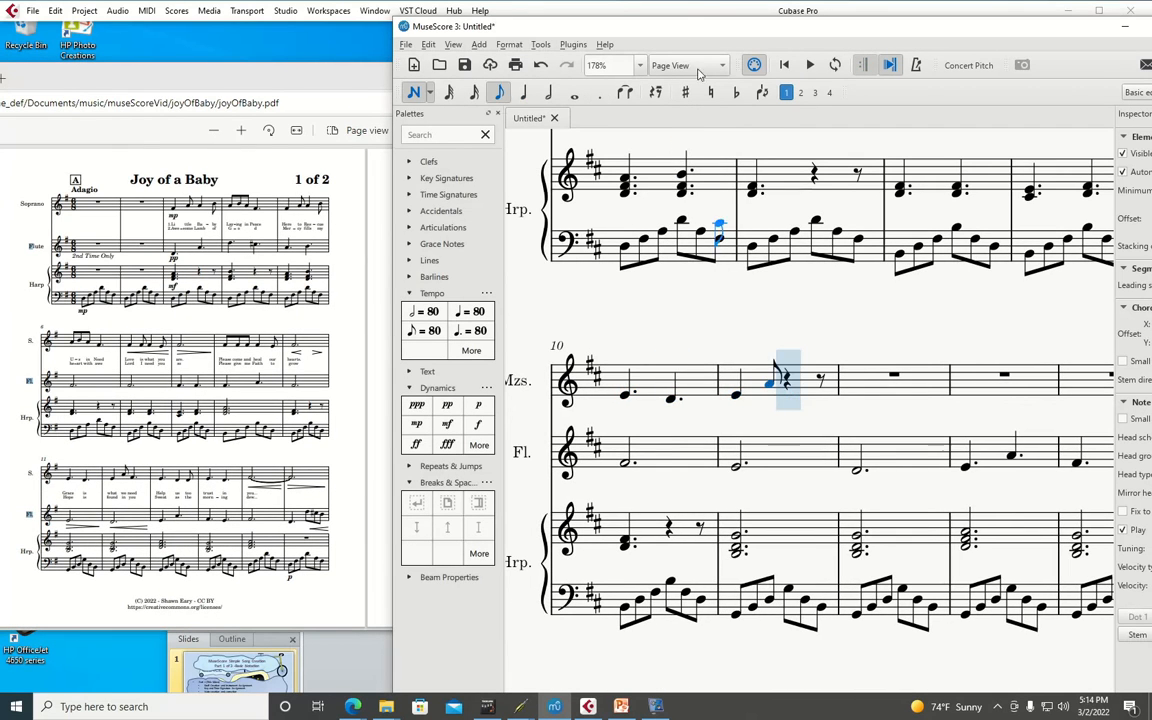
click(524, 92)
click(600, 92)
click(787, 394)
Fill mezzo-soprano measure 12 with a dotted quarter E, a quarter D and an eighth note, and continue the line into measure 13
click(855, 393)
key(period)
click(900, 393)
key(4)
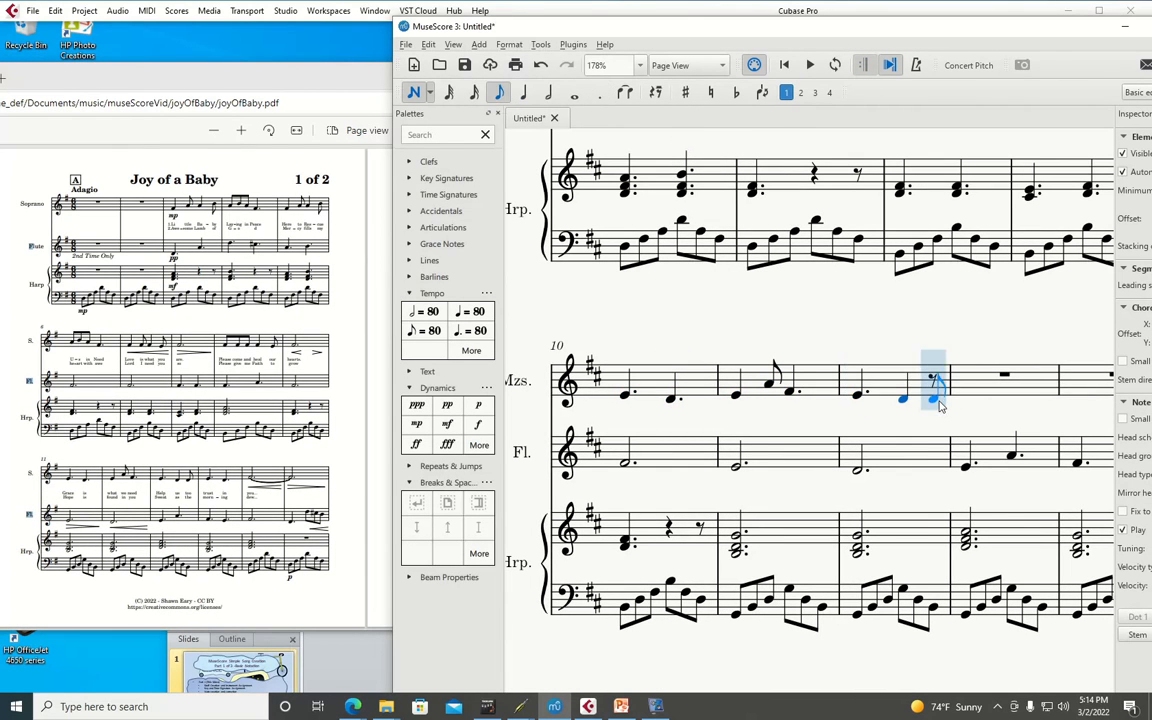
click(930, 396)
key(5)
click(981, 421)
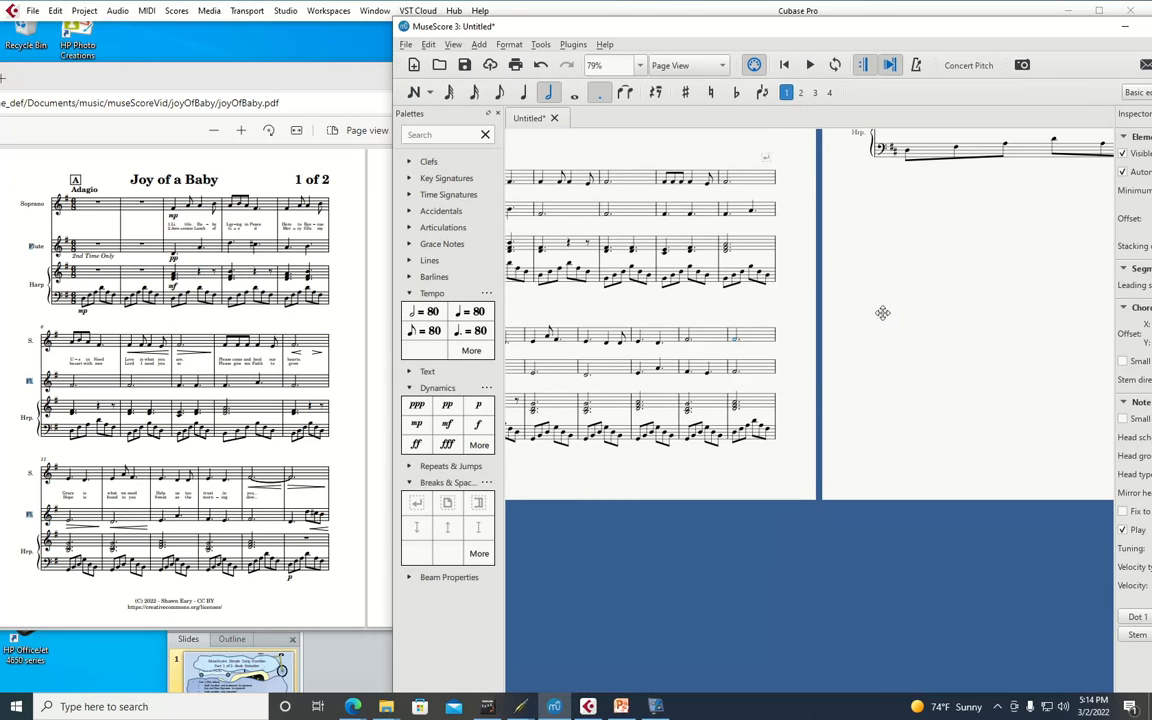
click(765, 340)
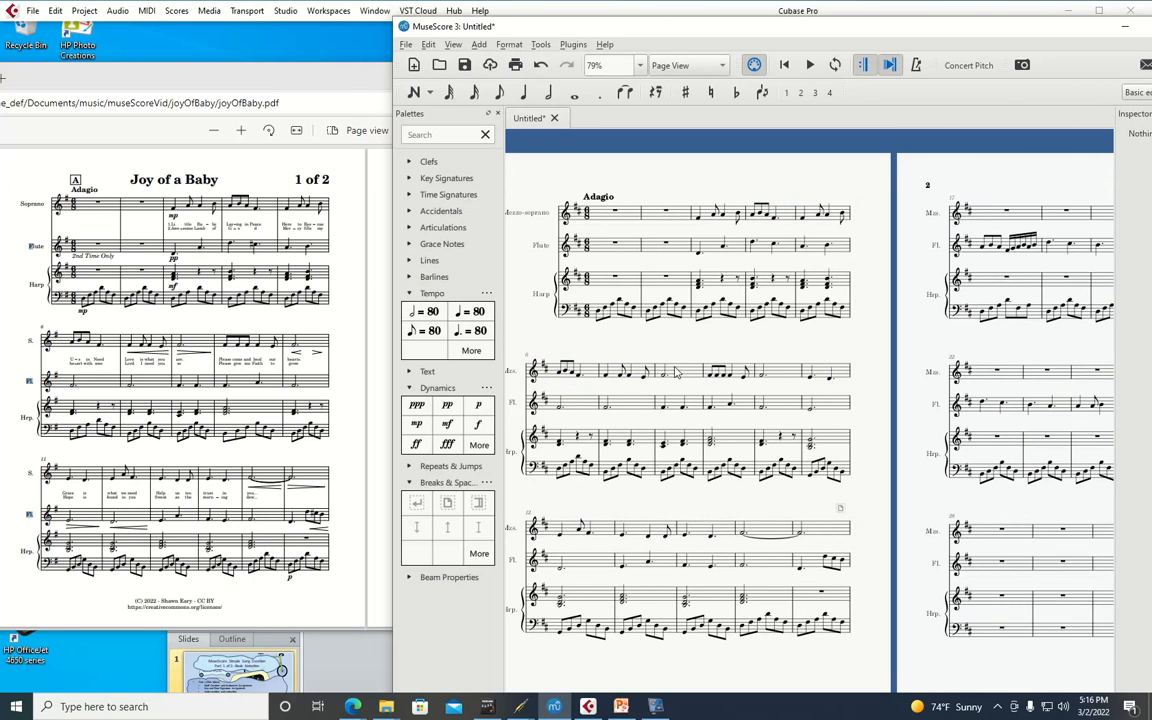
Add a system break to measure 10 and bring page 2 of the score into view beside the reference PDF
ctrl+click(779, 373)
click(417, 503)
drag(852, 400, 625, 342)
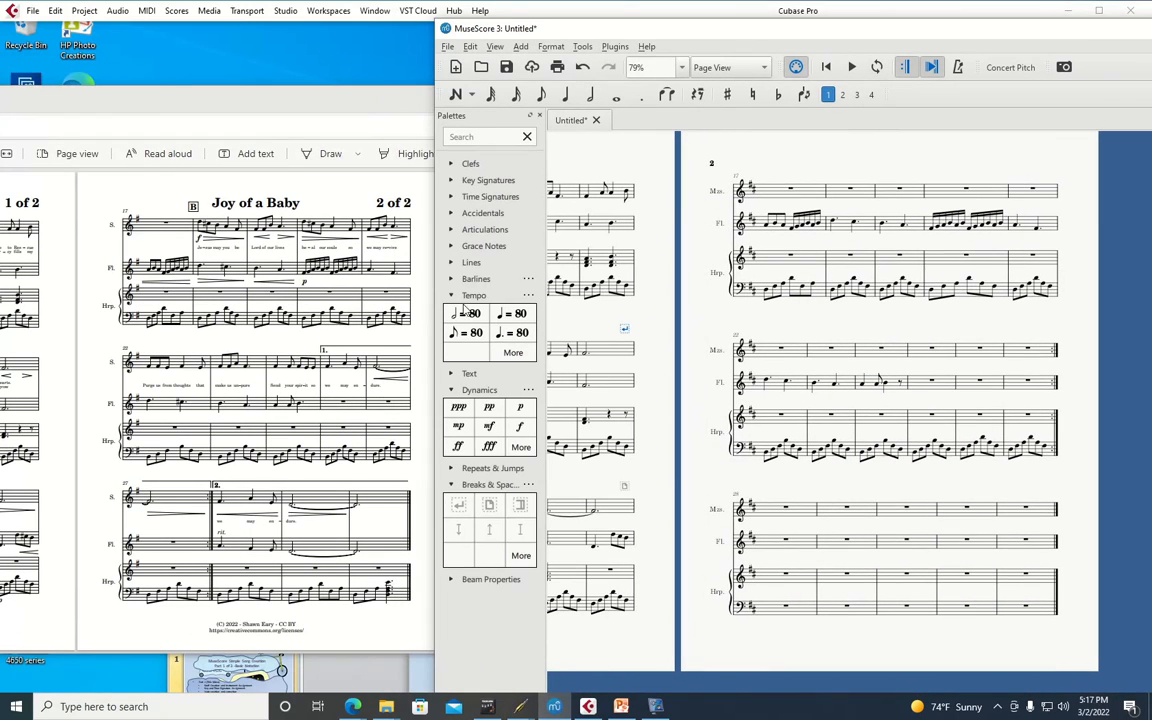
Enter the eighth notes D and C at the start of mezzo-soprano measure 18
click(543, 104)
click(541, 95)
click(836, 191)
click(844, 191)
scroll(846, 210, up, 11)
click(829, 150)
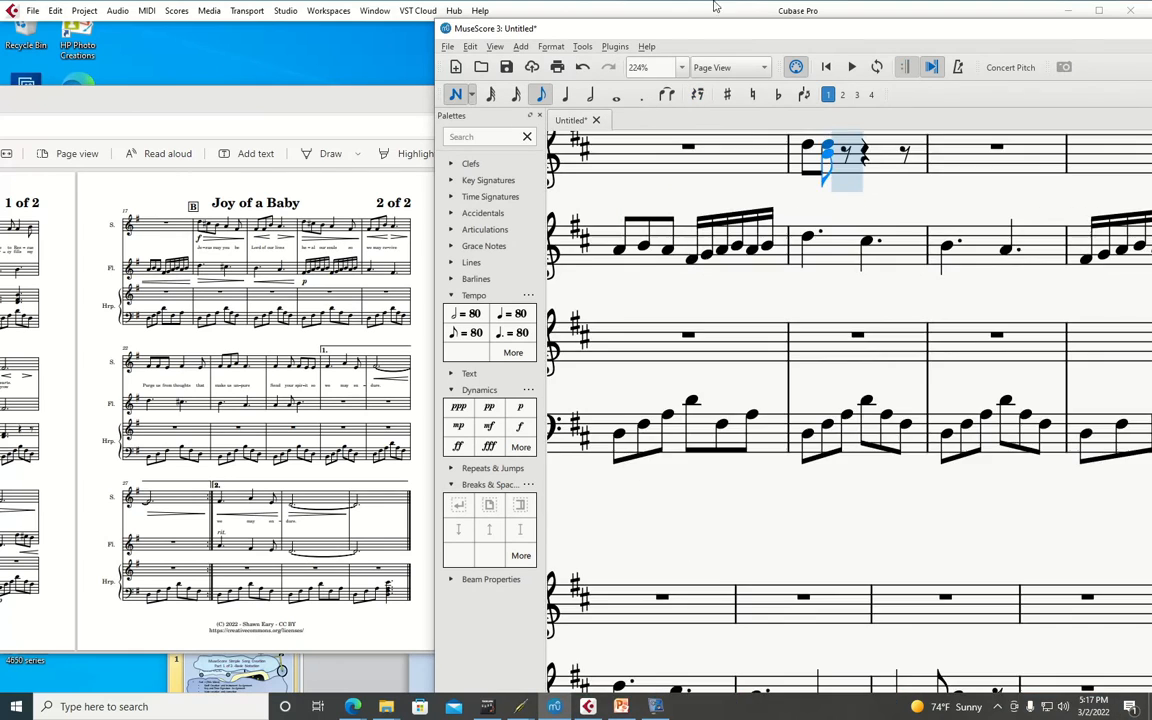
Complete mezzo-soprano measure 18 with an eighth B, a quarter A and an eighth F
key(Escape)
click(848, 216)
click(566, 96)
click(868, 221)
click(541, 95)
click(907, 234)
Fill mezzo-soprano measure 19 with eighth notes F, F and B and a dotted quarter A
click(951, 232)
click(972, 232)
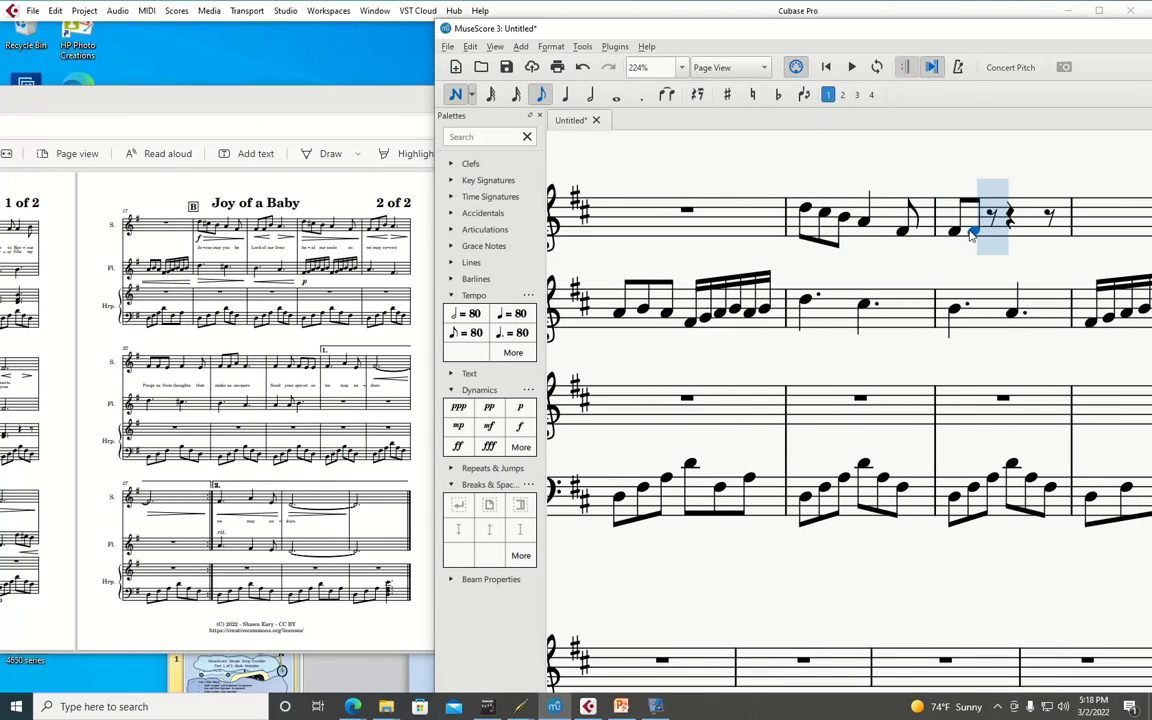
click(992, 217)
click(566, 96)
click(641, 96)
click(1011, 221)
Fill mezzo-soprano measure 20 with eighth notes D, C and B, a quarter A and an eighth F
click(541, 95)
click(686, 208)
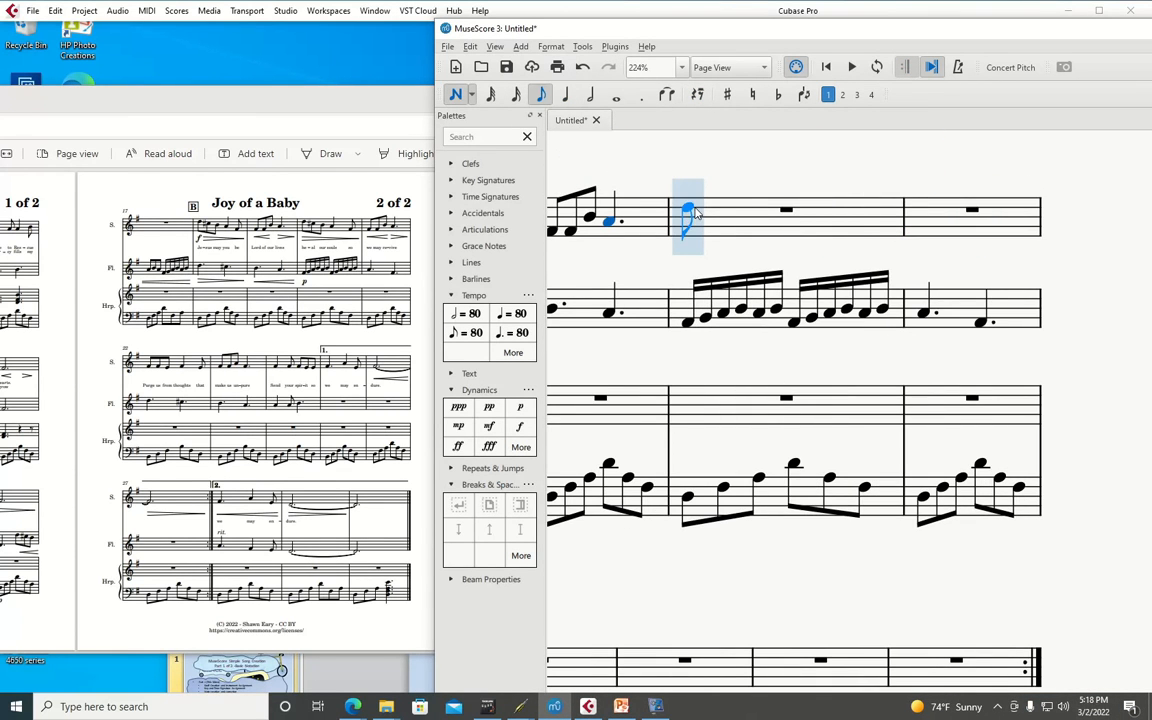
click(722, 213)
click(758, 218)
click(795, 218)
click(541, 95)
click(869, 230)
Fill mezzo-soprano measure 21 with eighth notes F, F and B and a dotted quarter A
click(925, 233)
click(943, 232)
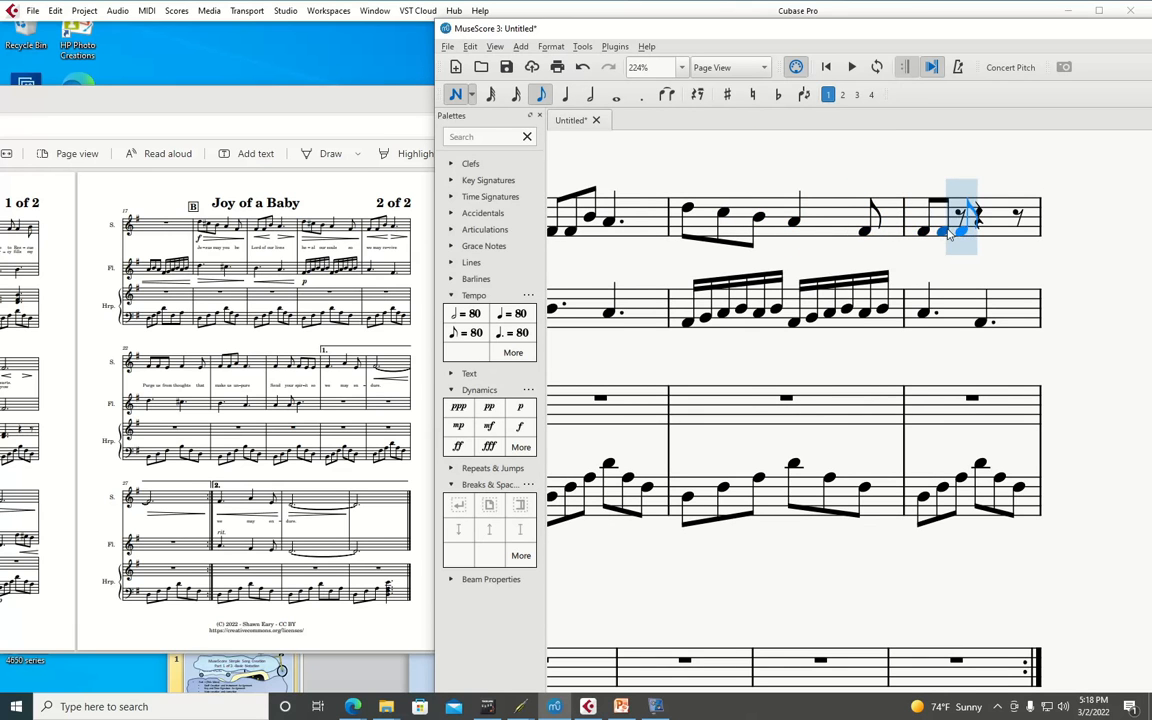
click(962, 217)
click(566, 96)
click(641, 96)
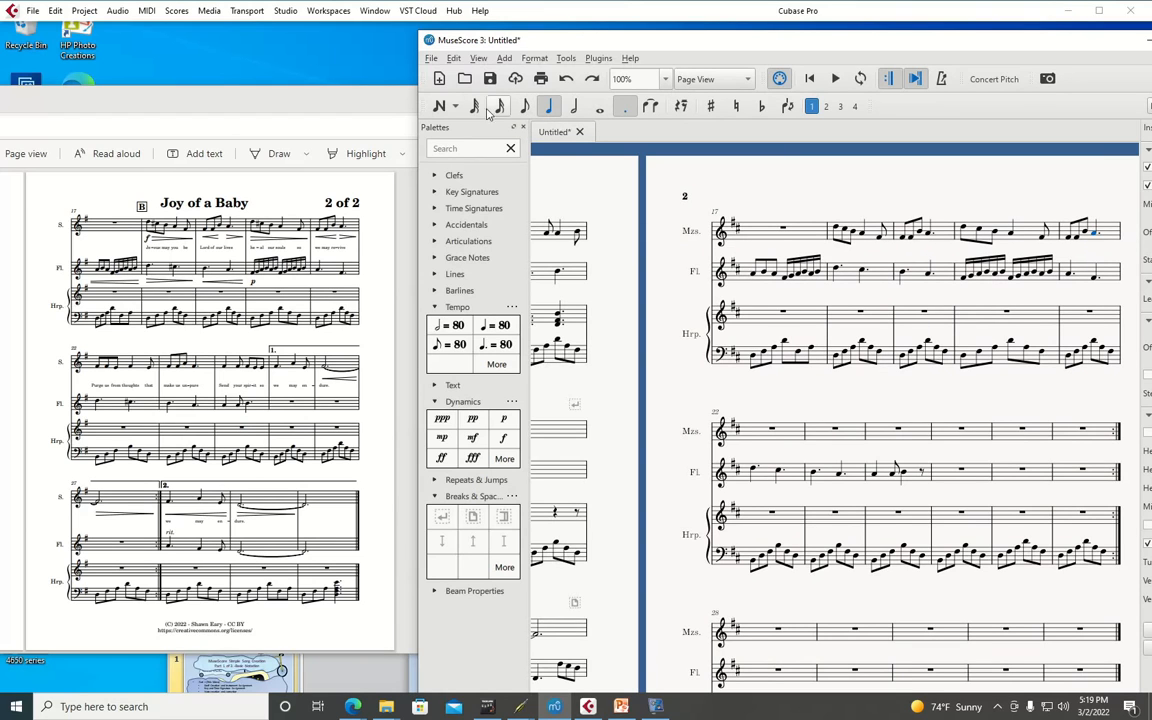
Fill mezzo-soprano measure 22 with three eighth notes, a quarter note and an eighth note, following the reference PDF
click(440, 106)
click(524, 106)
click(754, 437)
click(763, 437)
click(772, 440)
click(549, 106)
click(782, 440)
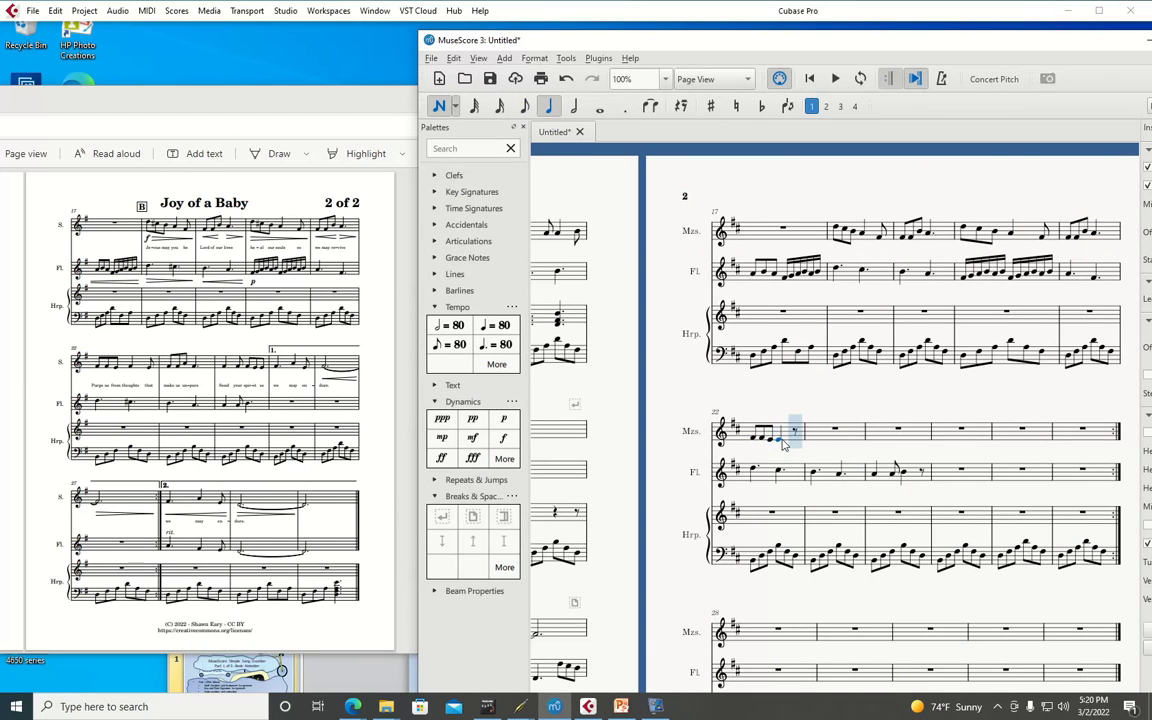
click(524, 106)
click(797, 437)
Fill mezzo-soprano measure 23 with three eighth notes and a dotted quarter note, following the reference PDF
click(818, 437)
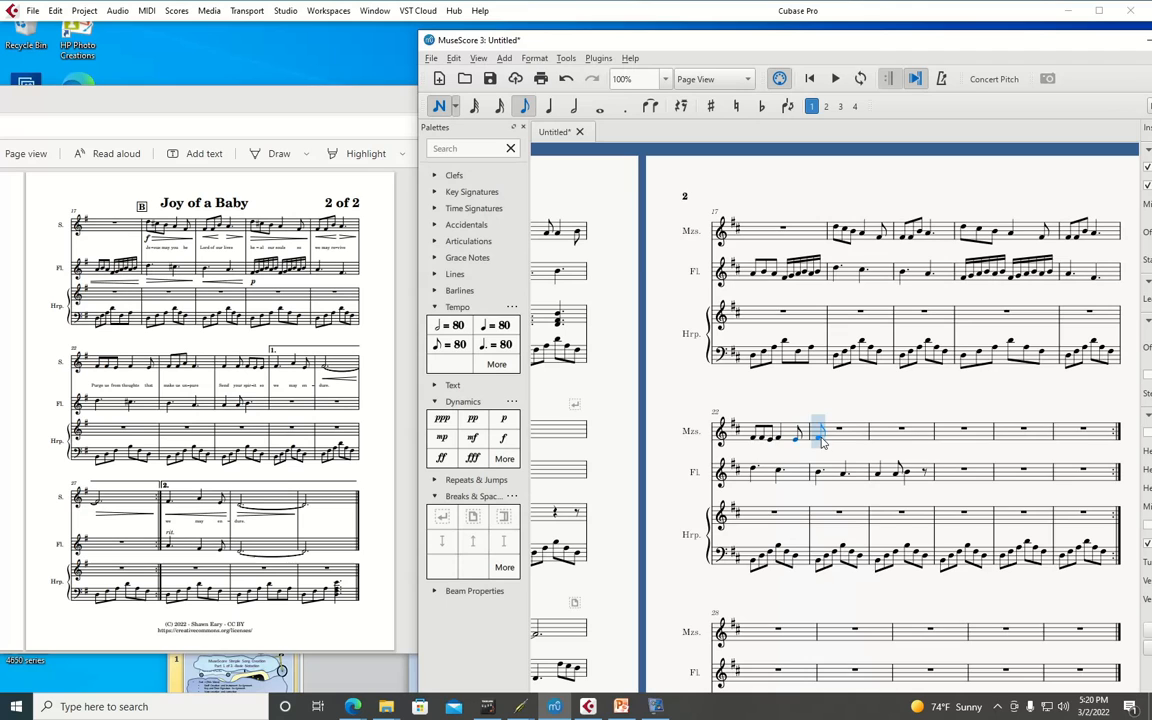
click(821, 438)
click(827, 438)
click(835, 433)
key(5)
key(period)
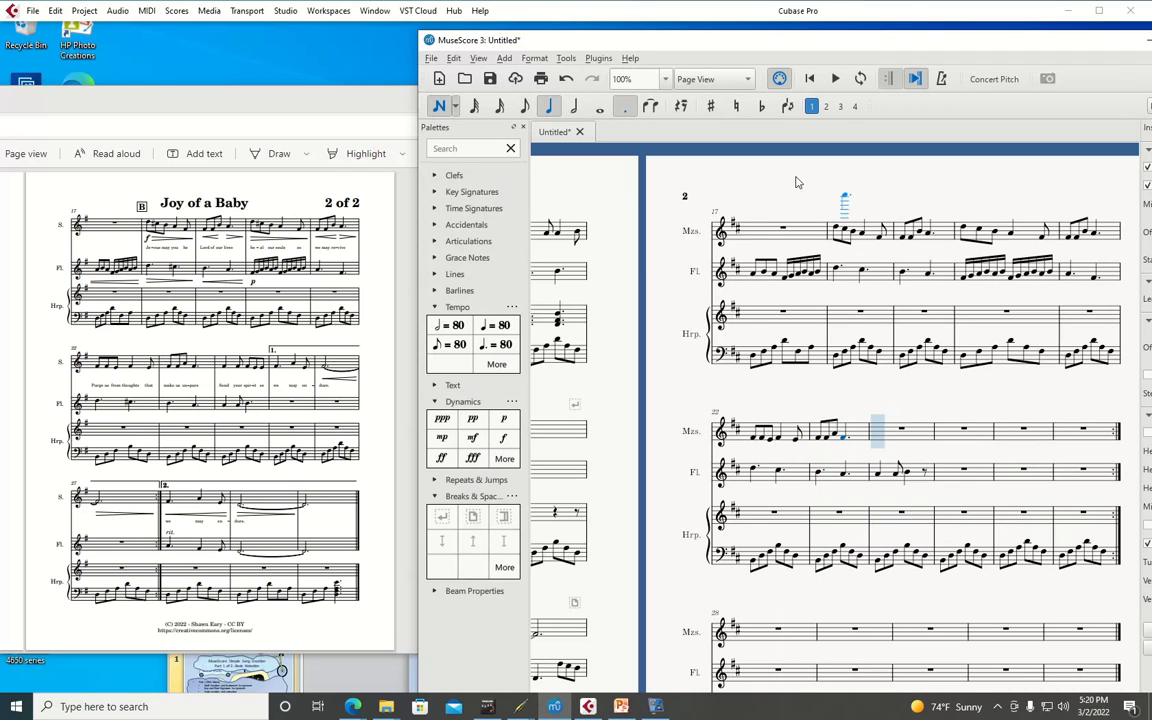
Fill mezzo-soprano measure 24 with a quarter note followed by four eighth notes, following the reference PDF
click(625, 108)
click(878, 439)
click(525, 107)
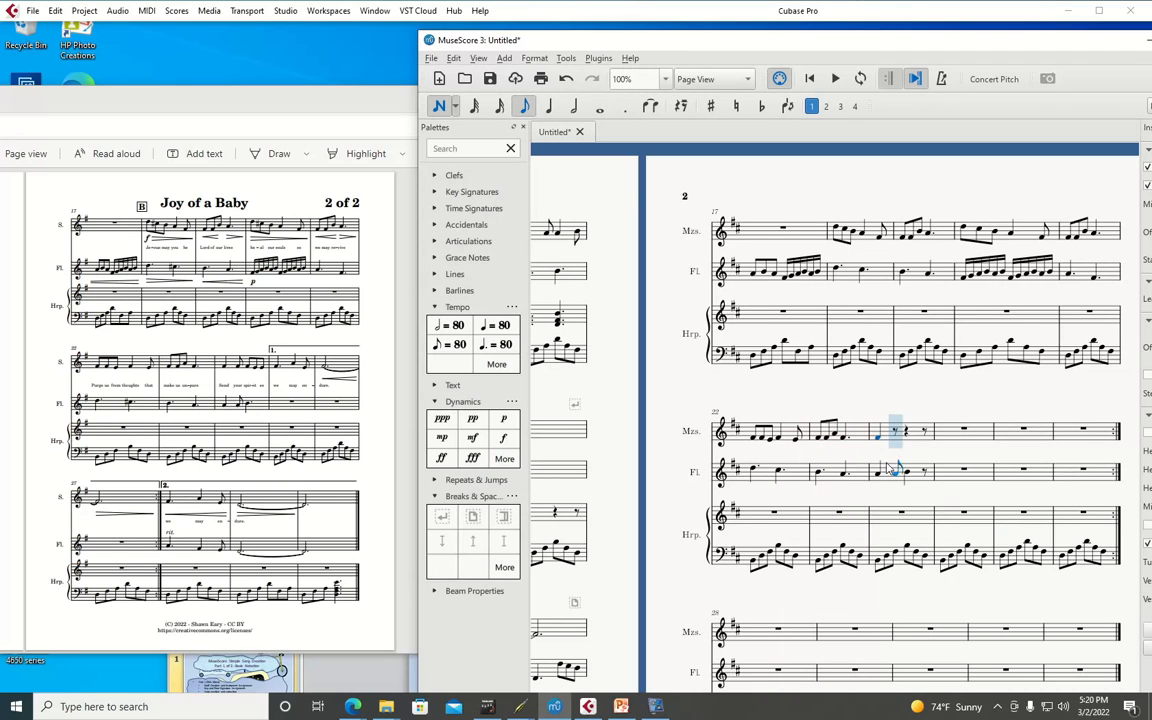
click(897, 438)
click(909, 438)
click(918, 440)
click(927, 440)
Fill mezzo-soprano measure 25 with a dotted quarter note, a quarter A and an eighth note
click(549, 107)
click(625, 107)
click(955, 433)
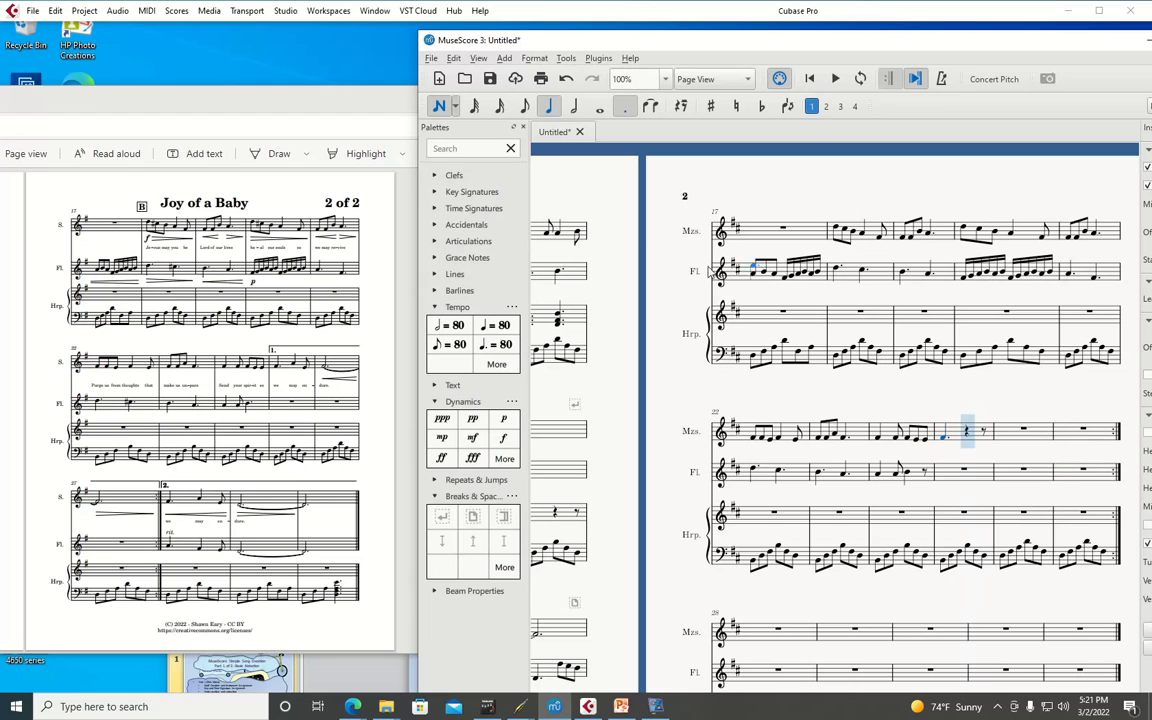
click(525, 107)
click(968, 433)
click(987, 439)
Enter one dotted half note each in mezzo-soprano measures 26 and 27
click(574, 107)
click(627, 108)
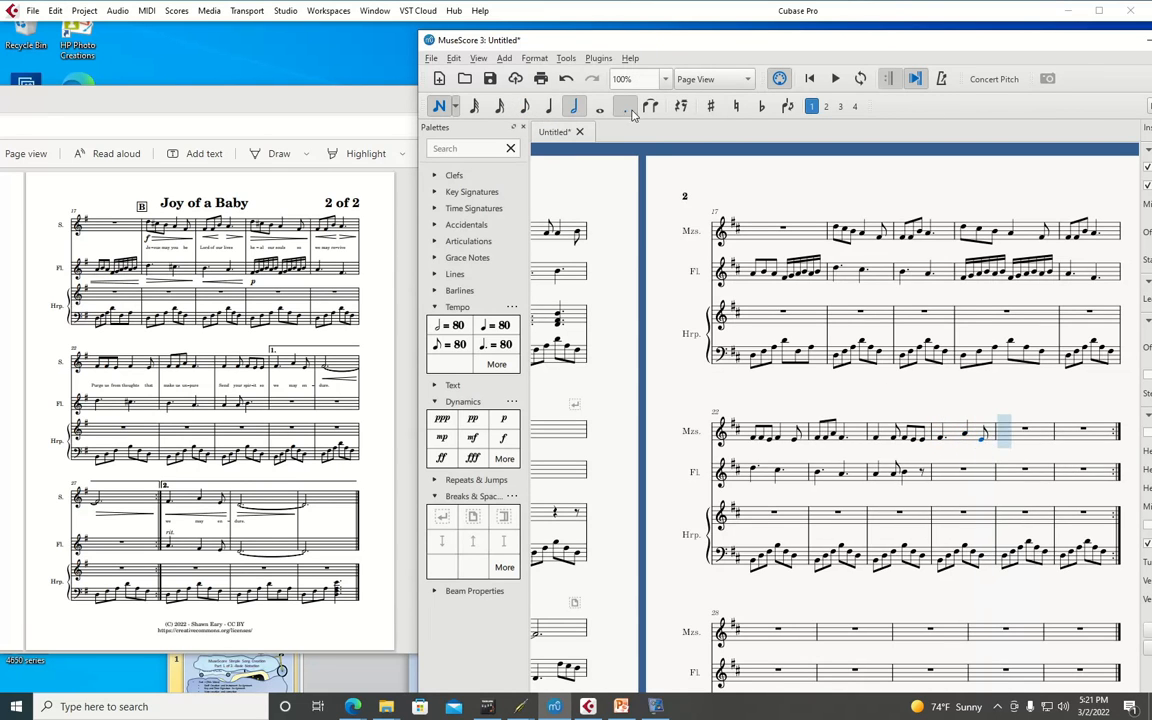
click(1008, 439)
click(1064, 439)
Leave note input and add a slur joining the two dotted half notes in mezzo-soprano measures 26 and 27
click(439, 107)
click(889, 344)
shift+click(949, 345)
key(s)
scroll(891, 362, down, 6)
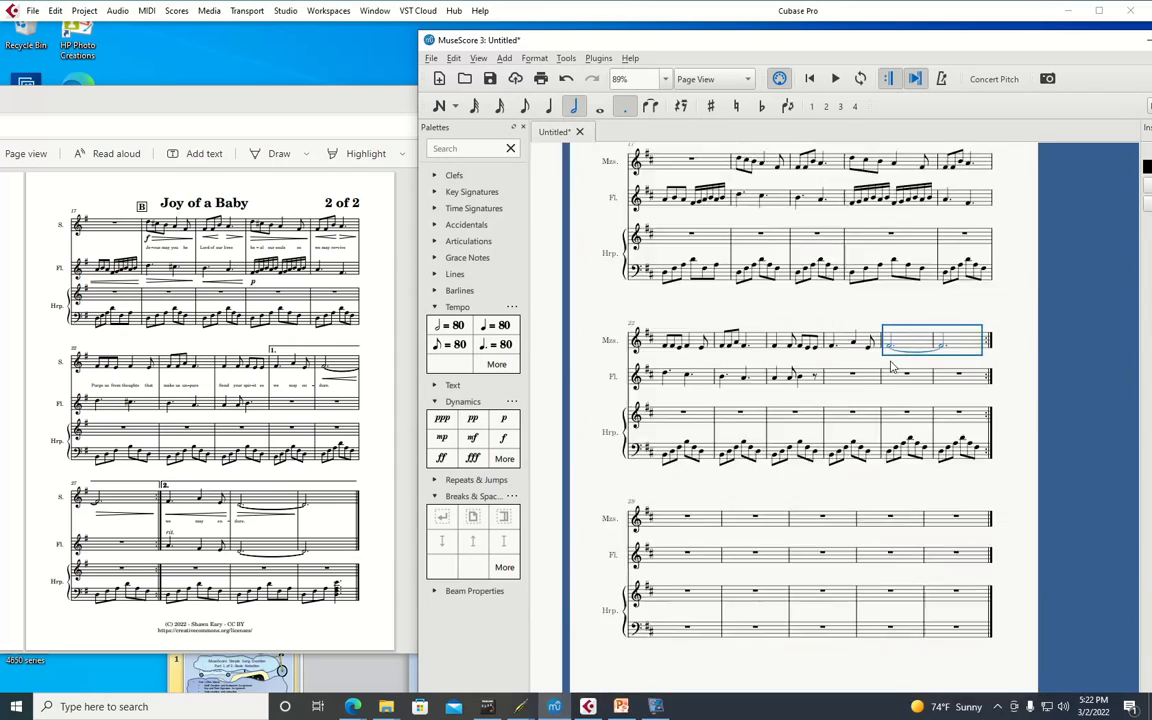
Maximize the score window and play the score from the harp's first bass note
drag(891, 362, 988, 374)
drag(855, 41, 707, 57)
click(1031, 57)
scroll(310, 389, up, 4)
drag(323, 426, 446, 430)
click(277, 276)
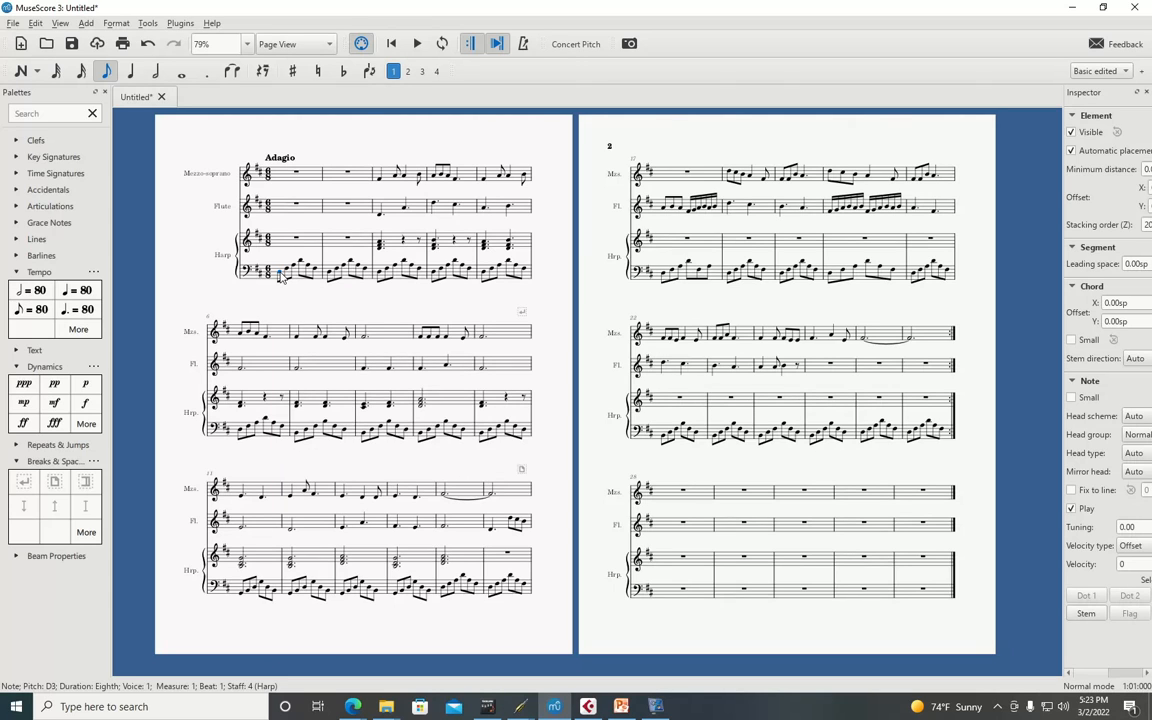
key(space)
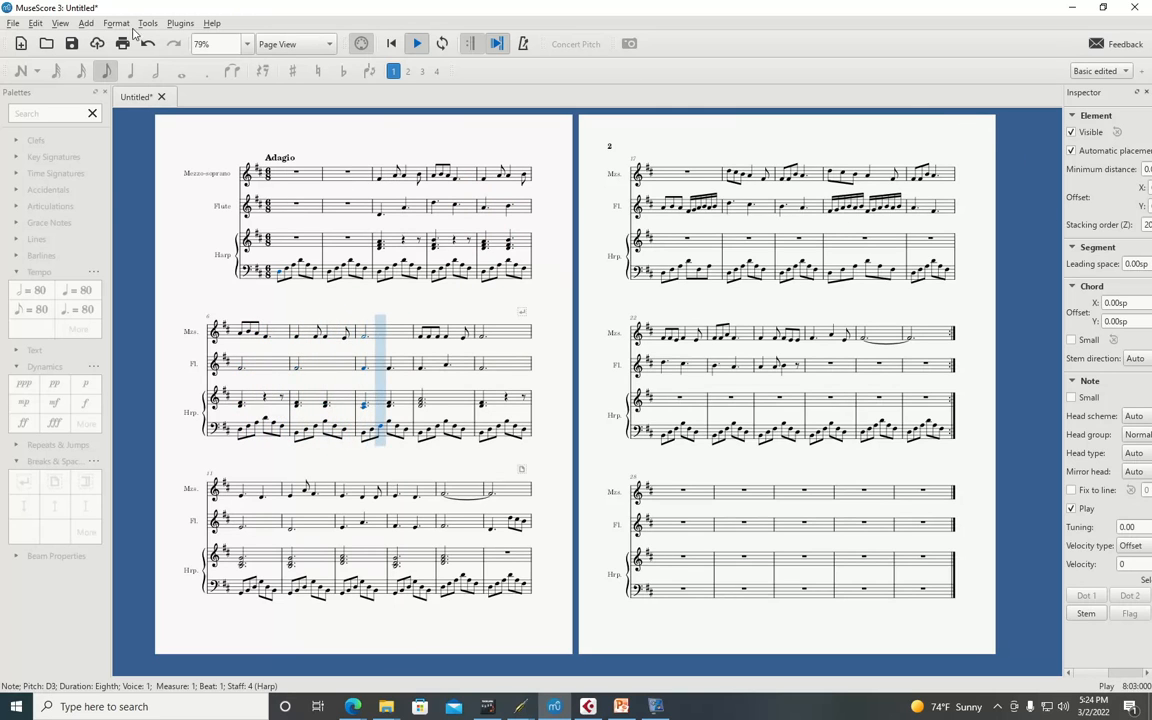
Show the Mixer, widen it and lower the mezzo-soprano channel's volume to 0
click(83, 27)
mouse_move(60, 23)
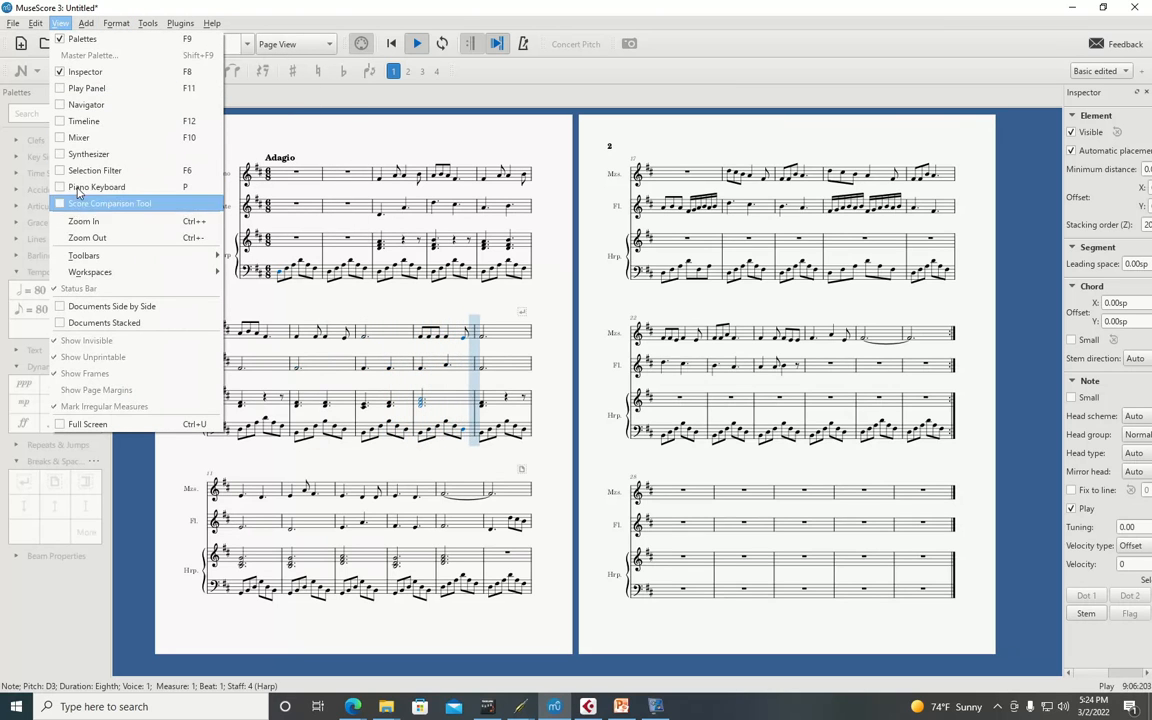
click(80, 137)
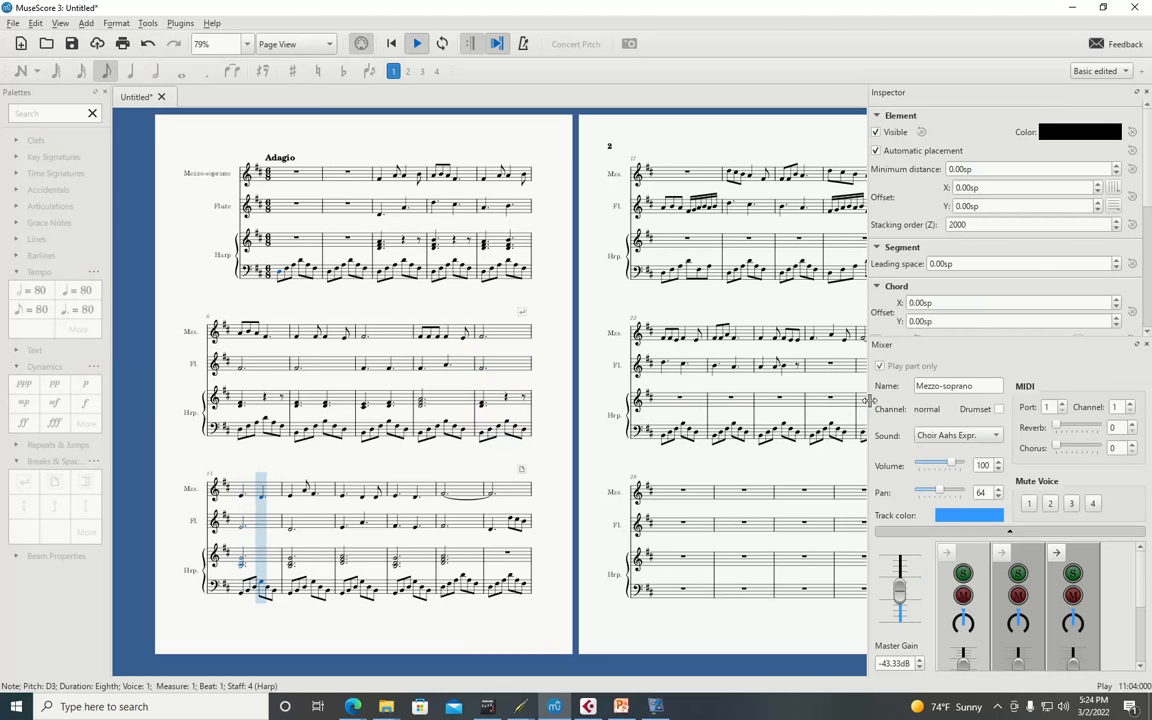
drag(868, 398, 718, 398)
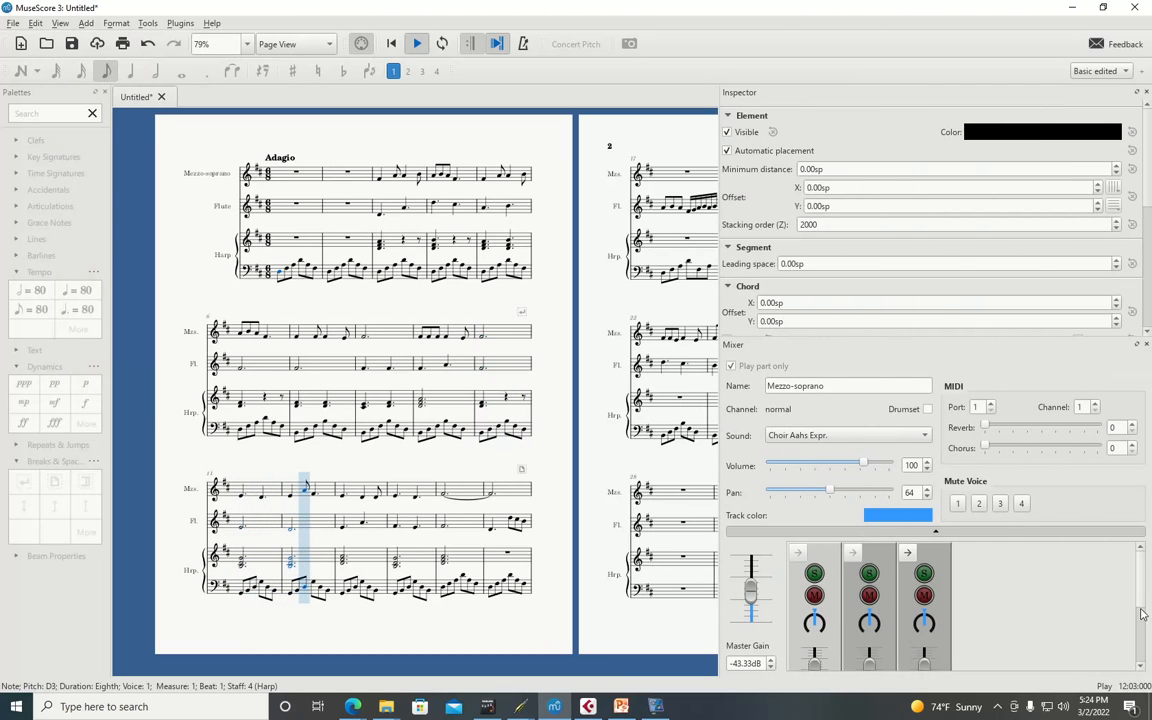
scroll(1144, 558, down, 3)
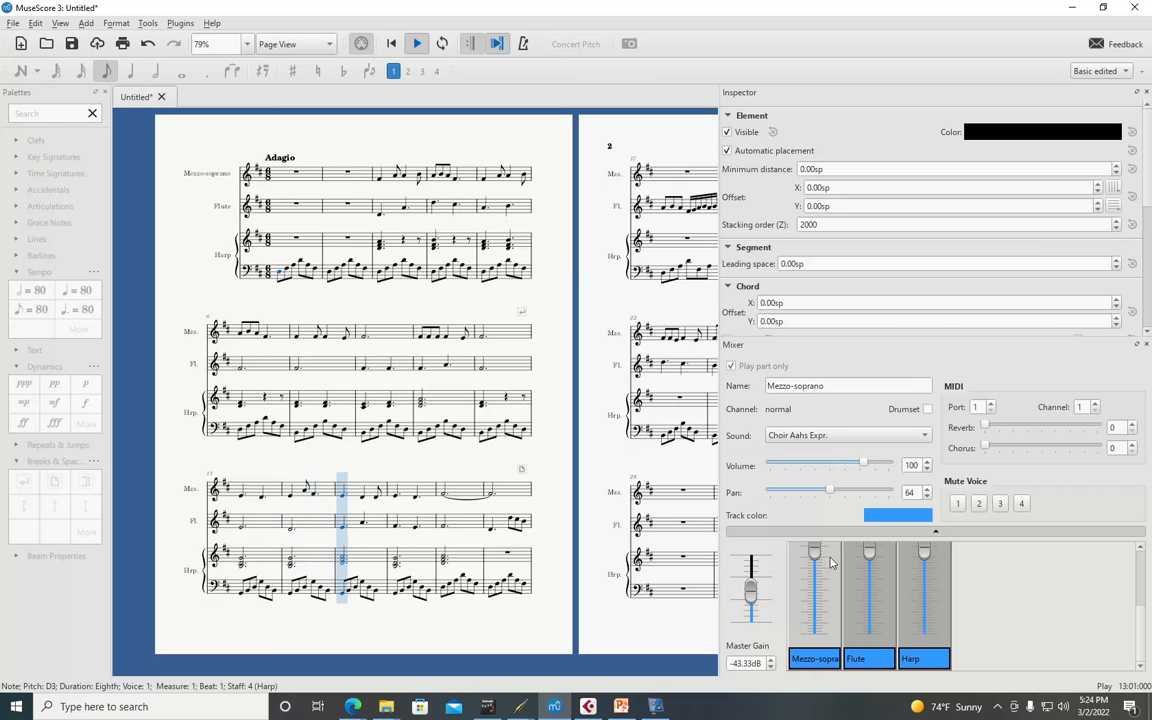
drag(815, 552, 831, 673)
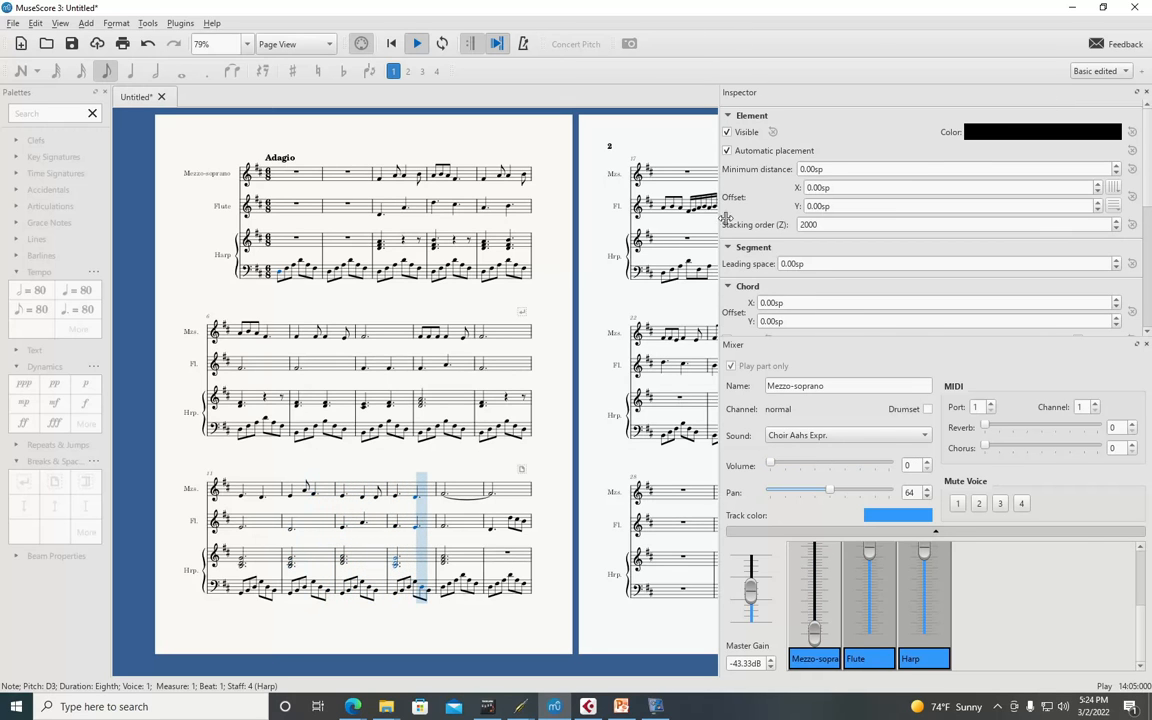
Close the Inspector to leave more room for the Mixer and stop the score playback
drag(719, 206, 866, 206)
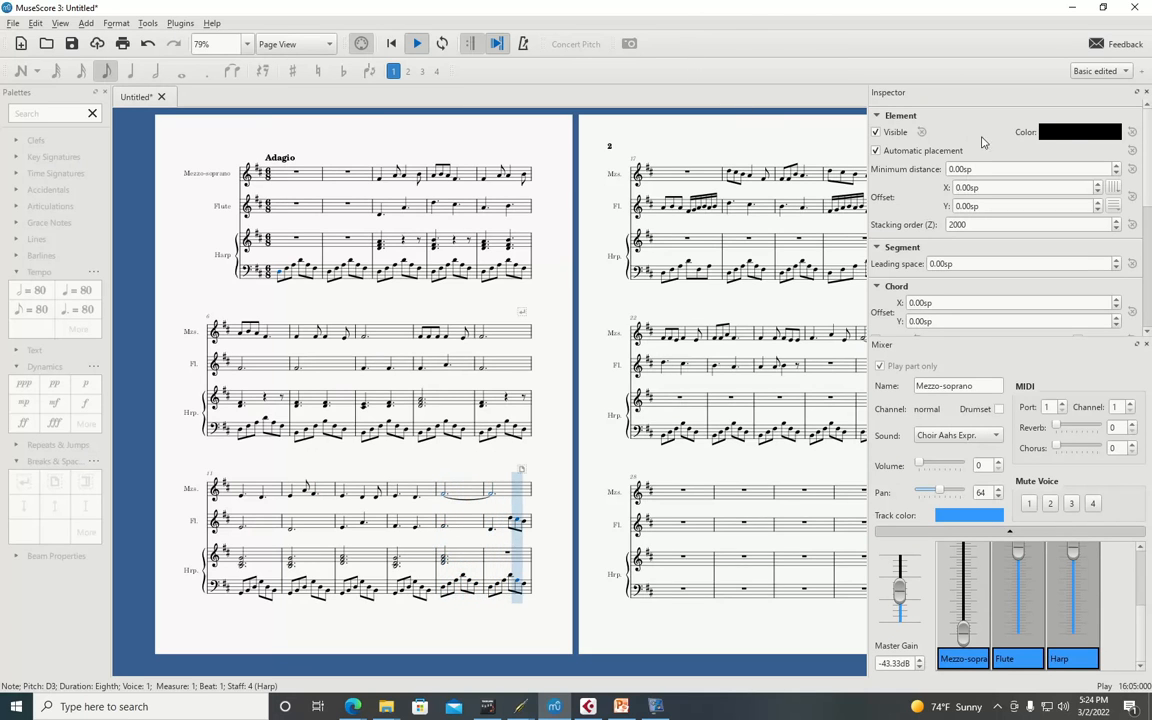
click(1146, 92)
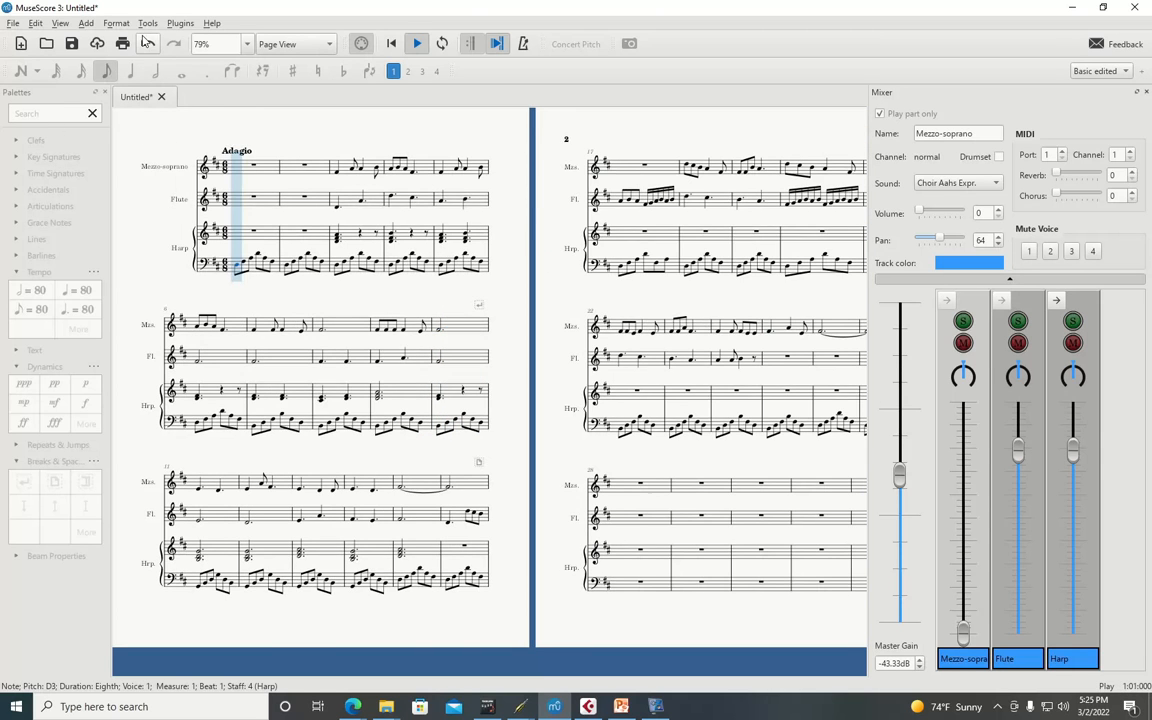
key(space)
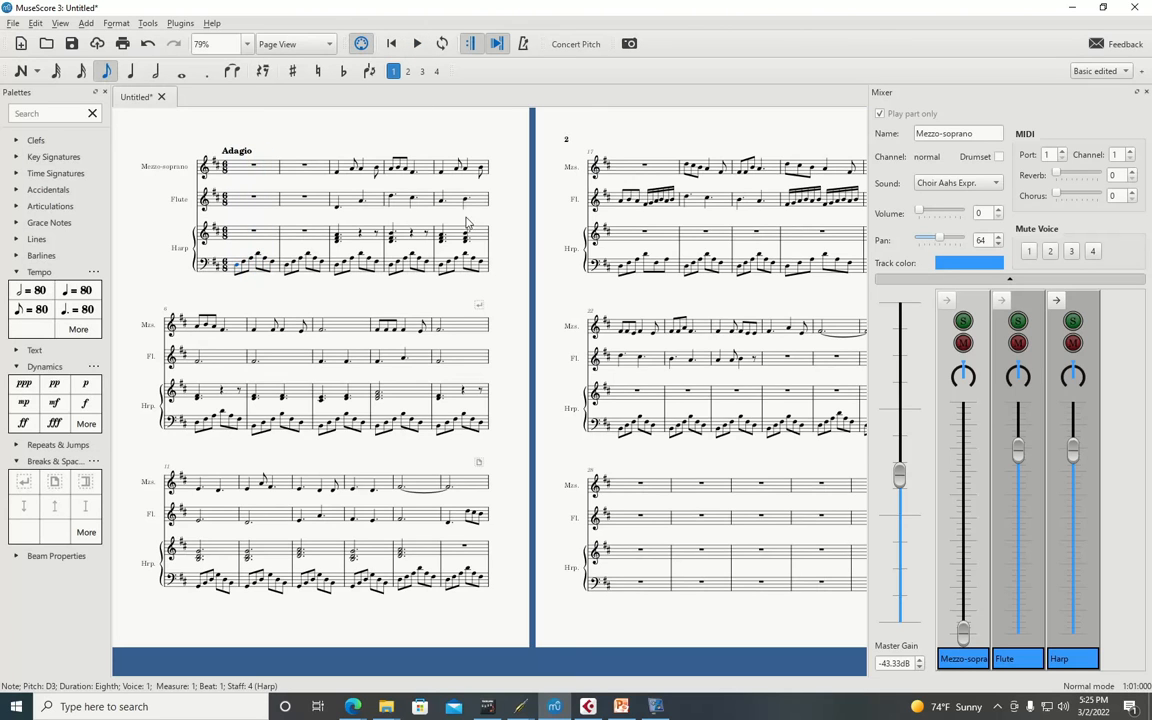